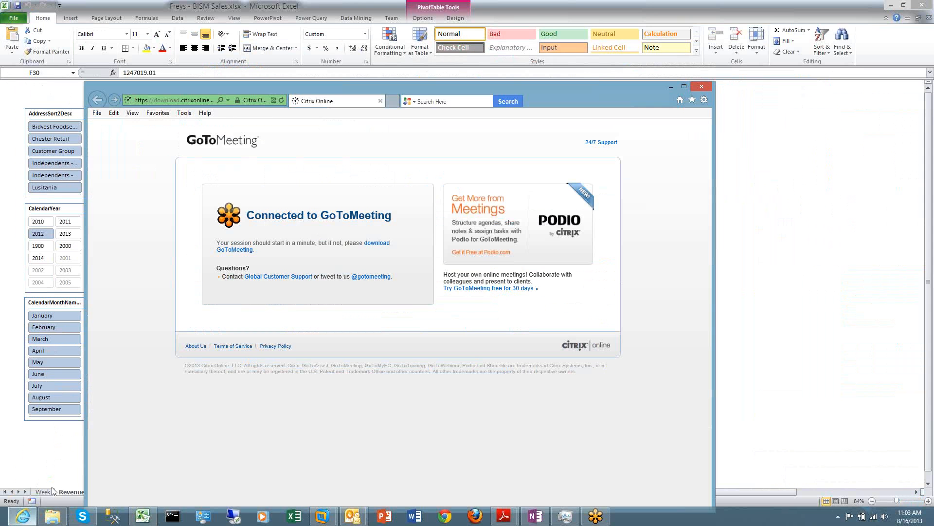
pyautogui.click(204, 99)
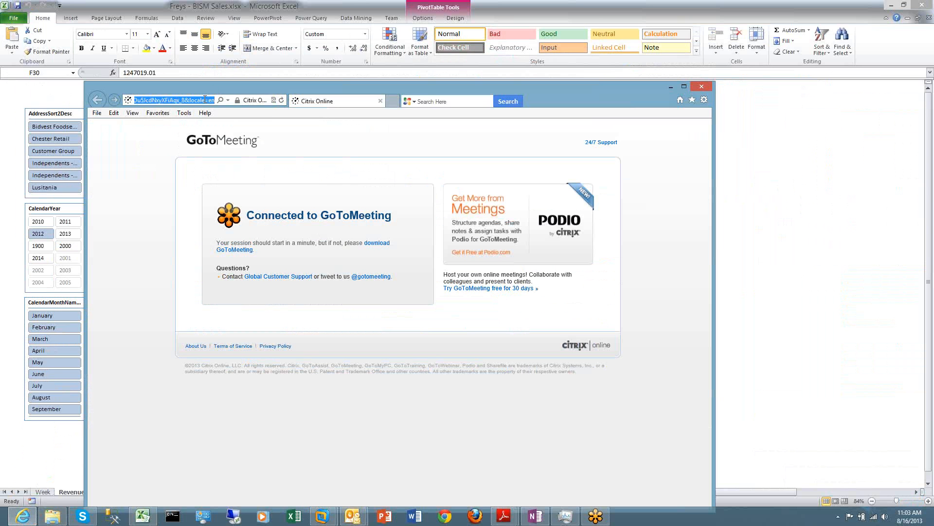
pyautogui.write('www.ama')
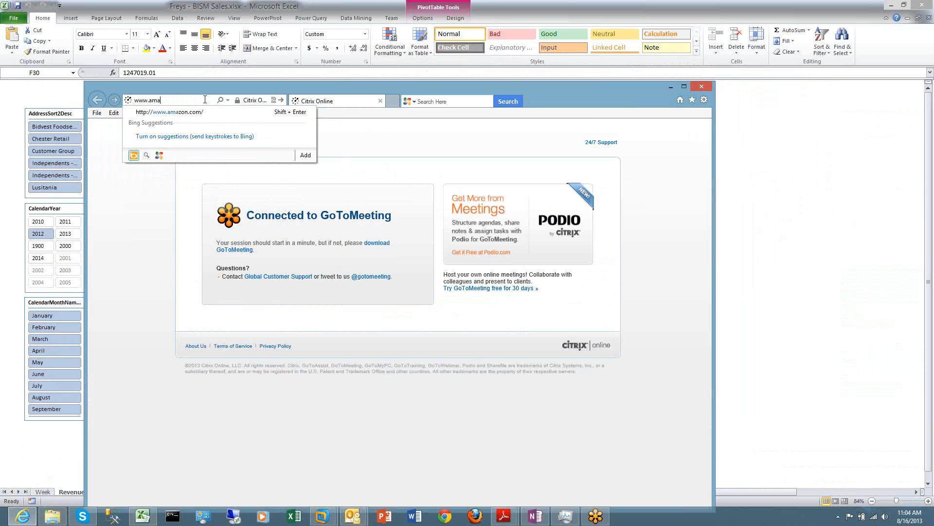
pyautogui.press('Return')
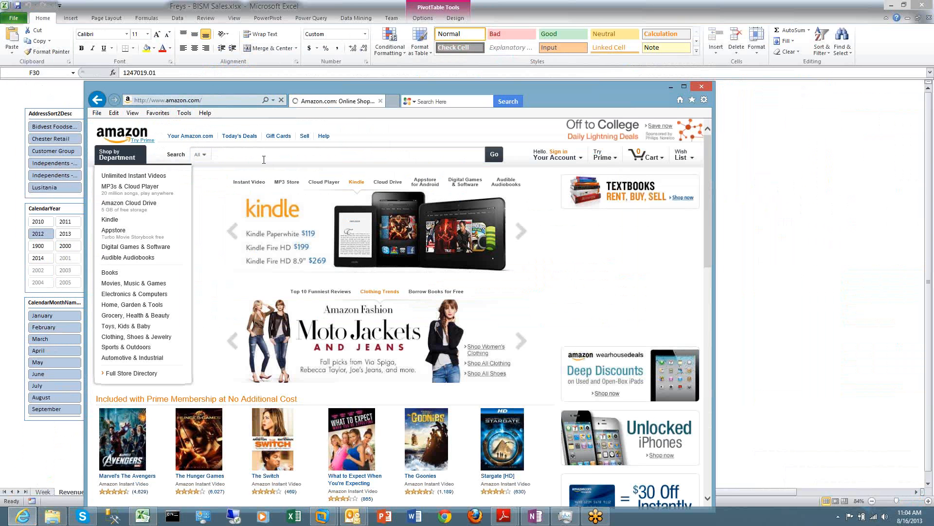
# Search the store's Books department for "marco russo" and look through the results
pyautogui.write('Marc')
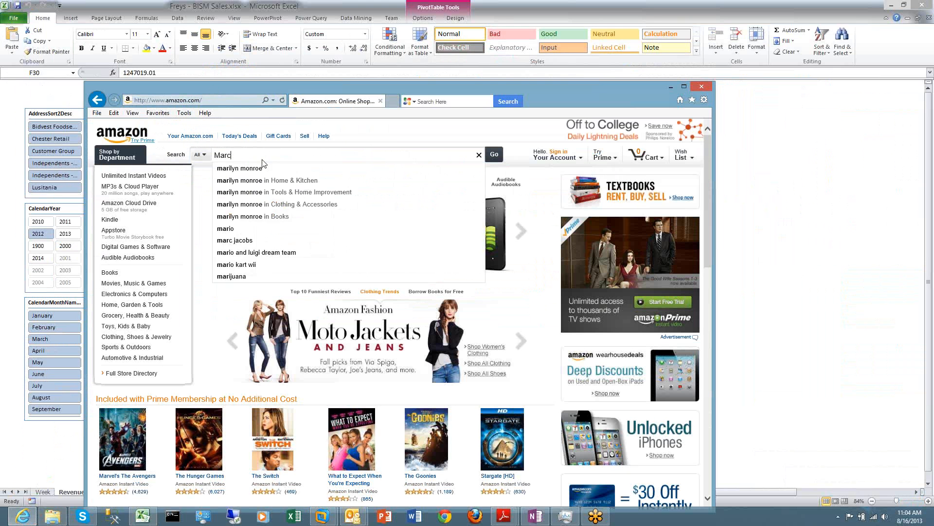
pyautogui.write('o R')
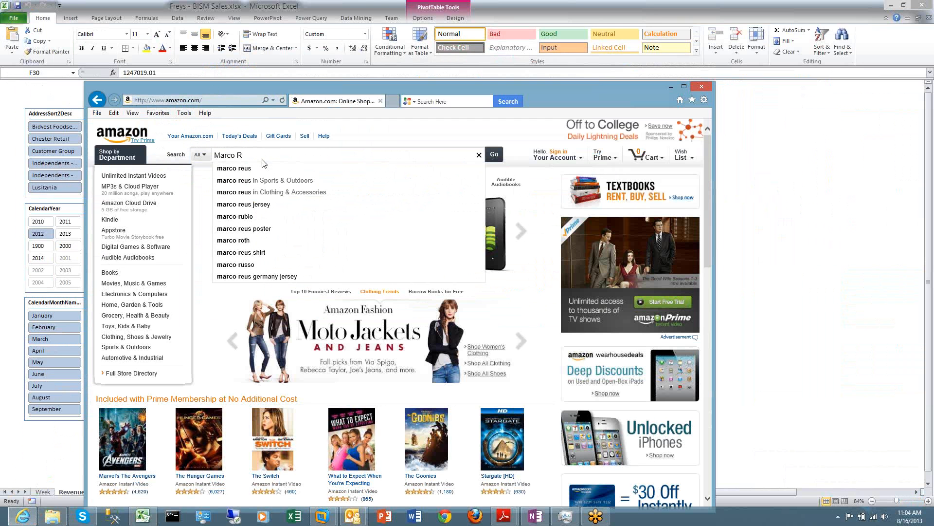
pyautogui.write('usso')
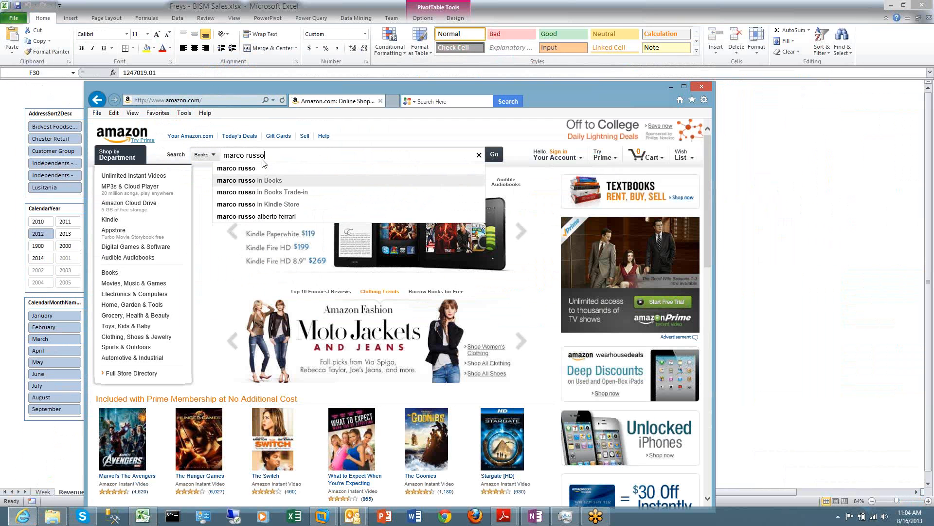
pyautogui.click(248, 180)
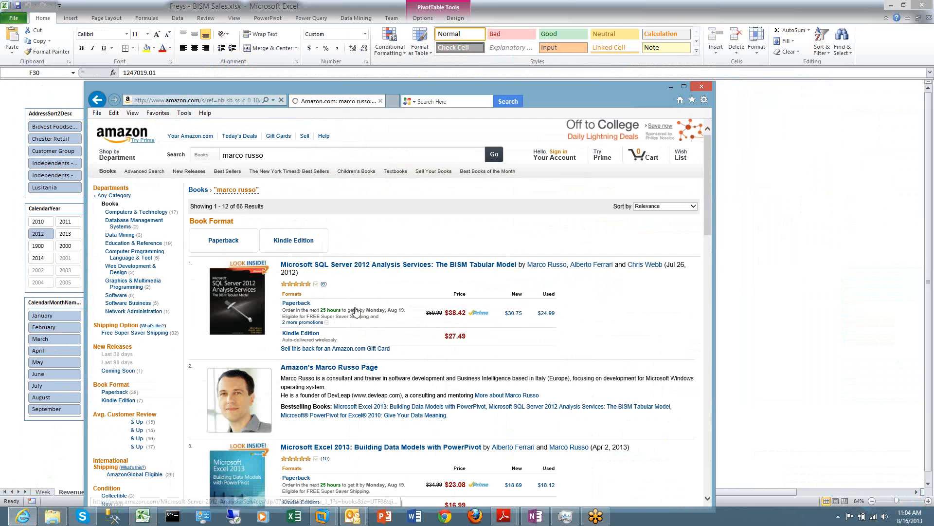
pyautogui.scroll(-1, 358, 322)
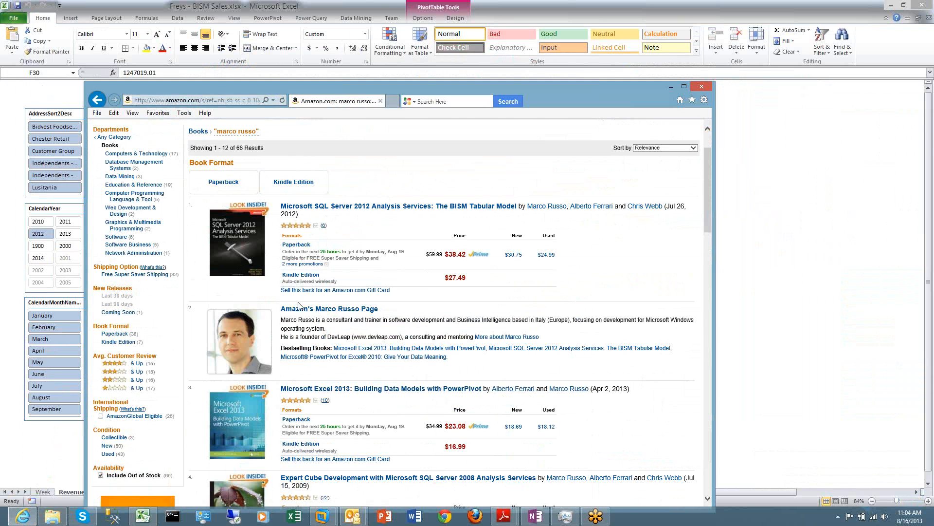
# Maximize the browser and view the product page of "Microsoft SQL Server 2012 Analysis Services: The BISM Tabular Model"
pyautogui.doubleClick(592, 92)
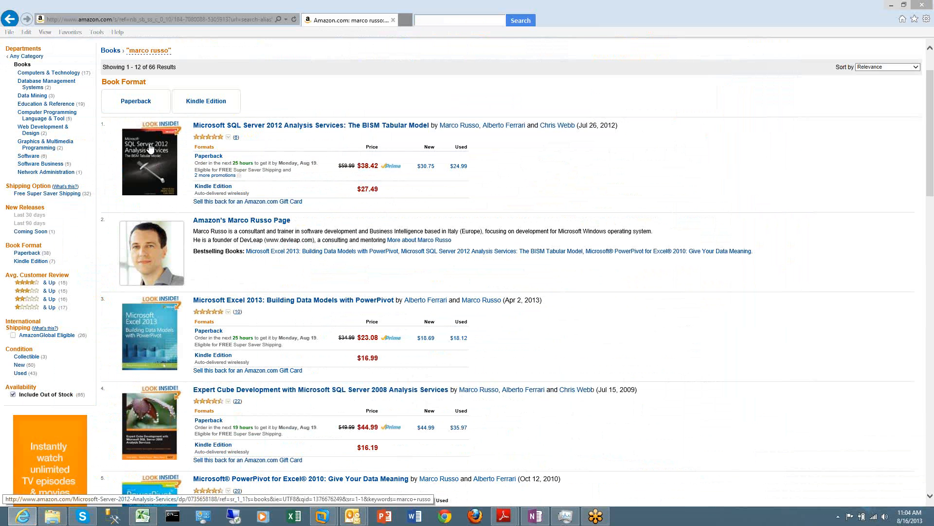
pyautogui.click(137, 165)
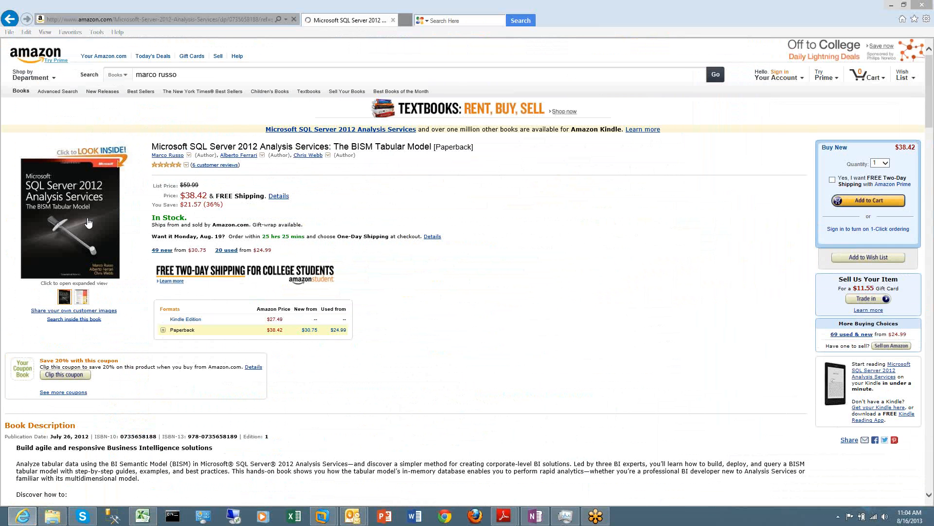
pyautogui.moveTo(91, 239)
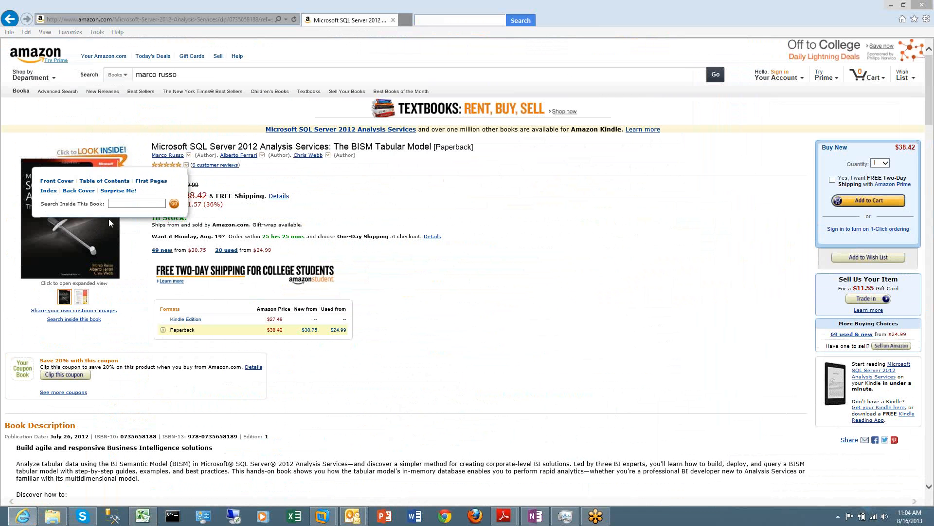
pyautogui.moveTo(165, 170); pyautogui.dragTo(97, 68)
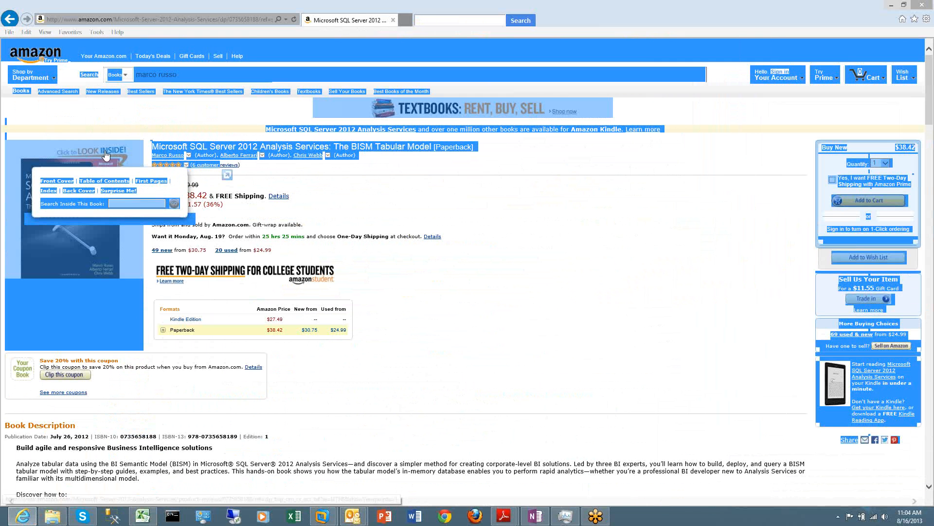
pyautogui.click(121, 124)
pyautogui.moveTo(67, 235)
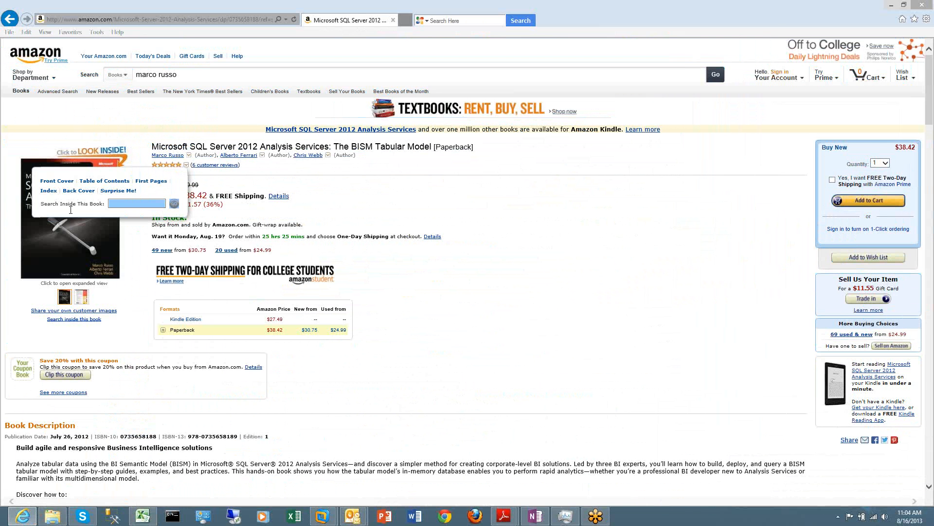
# View the product page of "Microsoft Excel 2013: Building Data Models with PowerPivot" from the search results, and close the browser when done
pyautogui.click(10, 20)
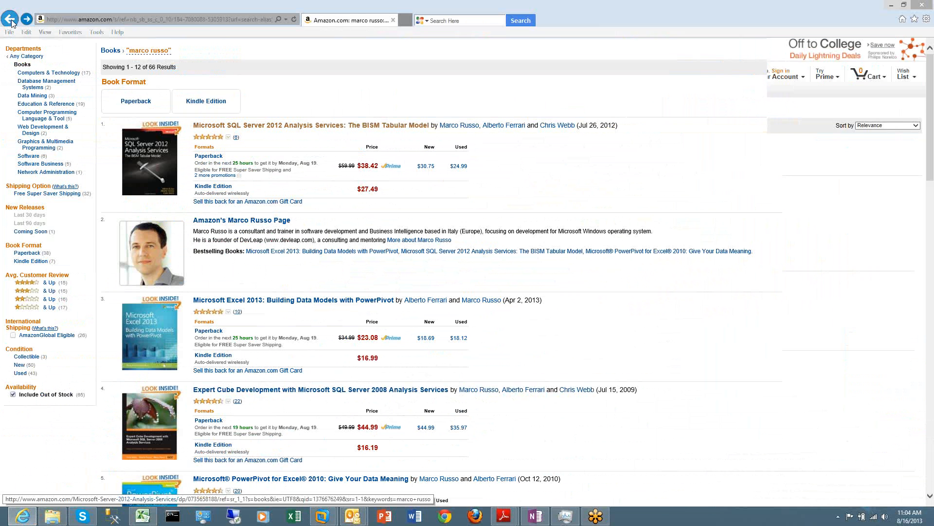
pyautogui.click(155, 330)
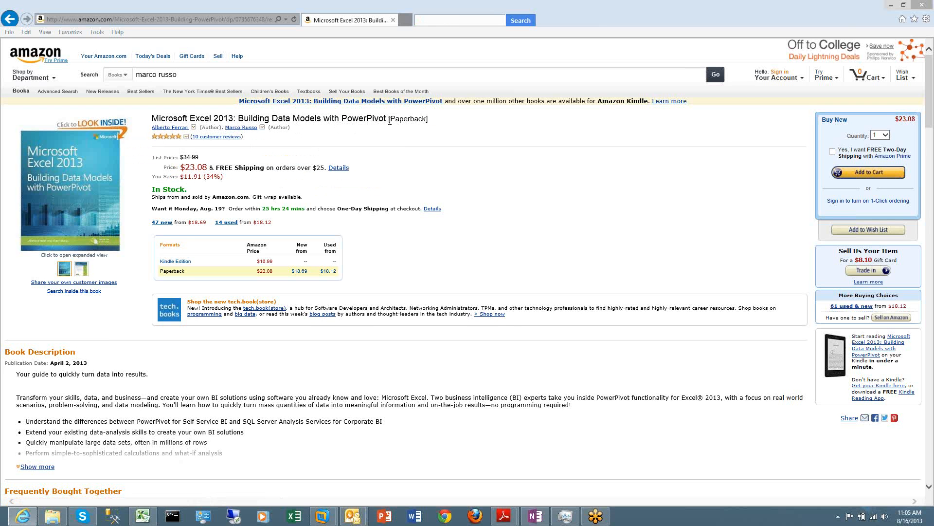
pyautogui.moveTo(84, 192)
pyautogui.doubleClick(616, 5)
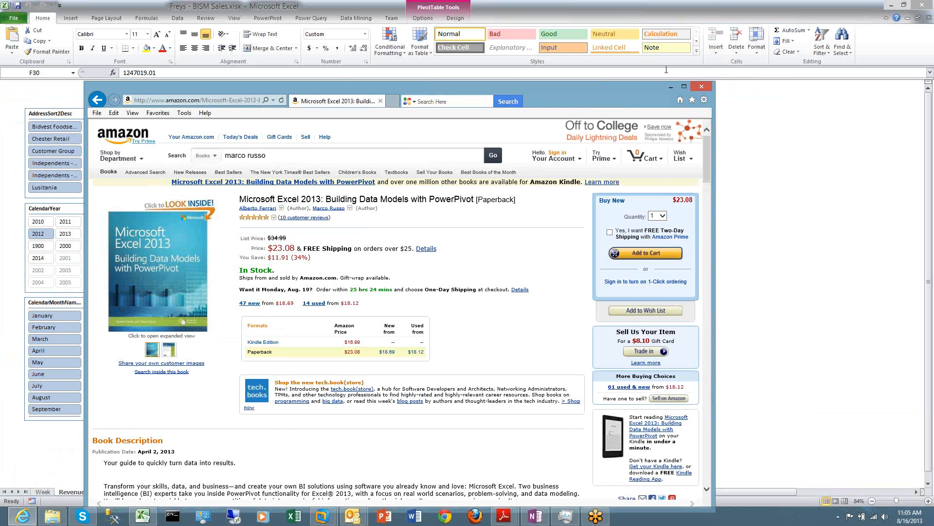
pyautogui.click(701, 87)
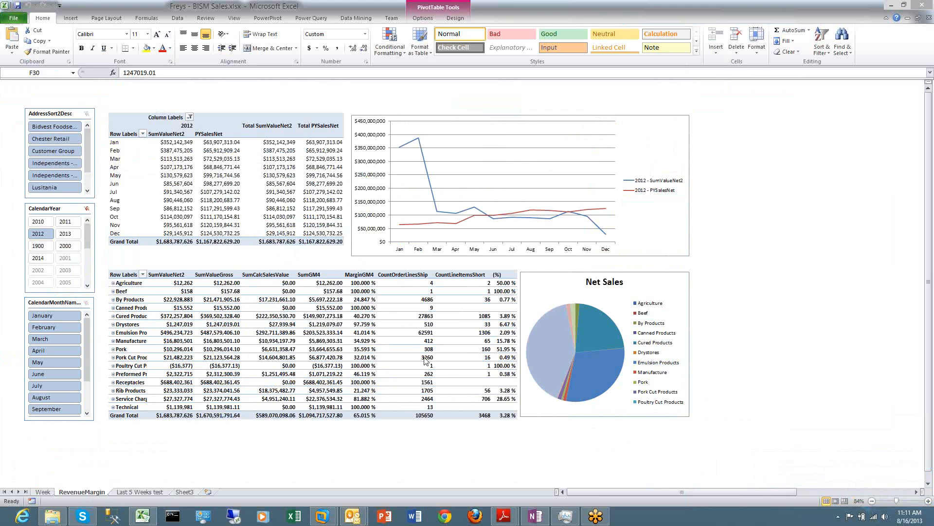
# Try to filter the pivot tables by Customer Group and by the first Independents entry in the AddressSort2Desc slicer
pyautogui.click(51, 153)
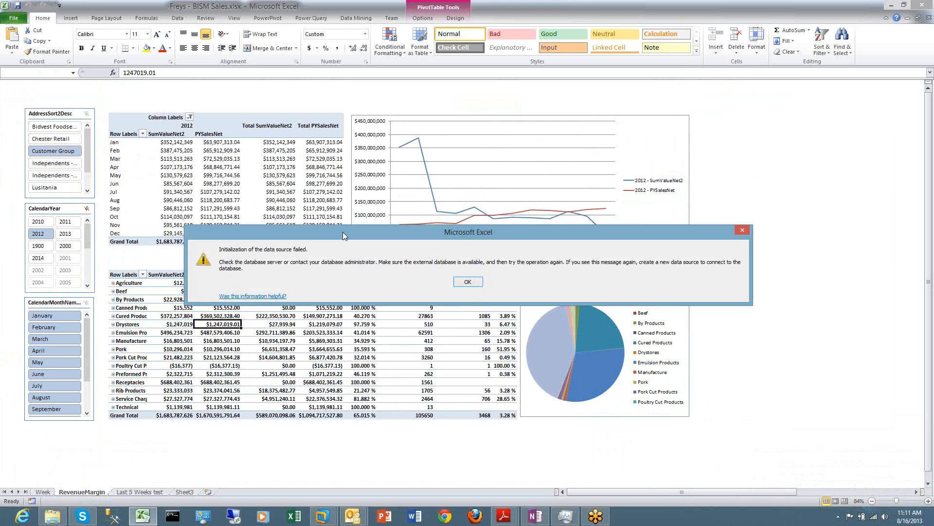
pyautogui.click(468, 291)
pyautogui.click(44, 164)
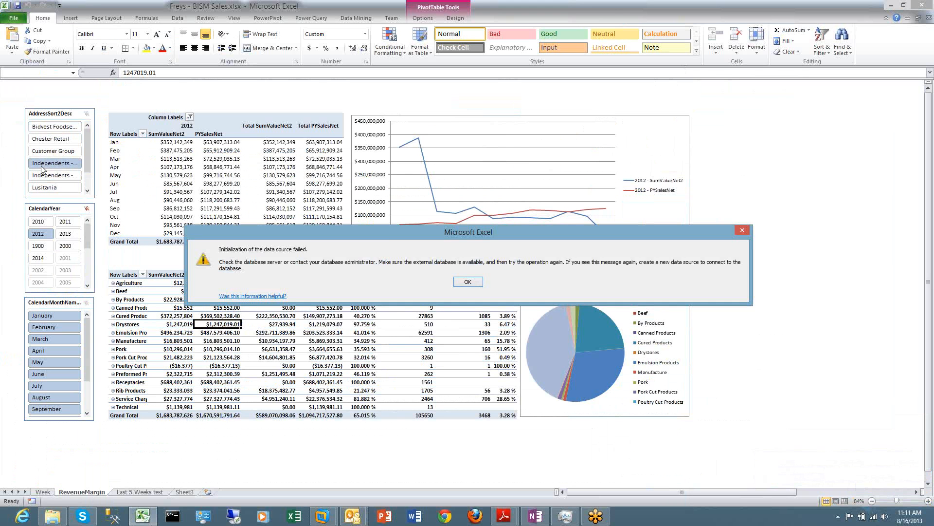
pyautogui.click(466, 283)
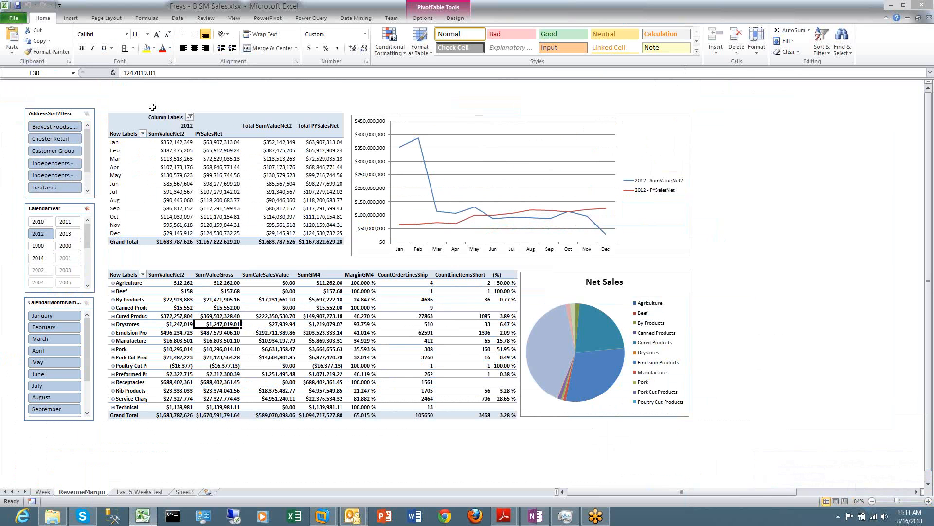
# Try to filter the report to February in the restored, enlarged window, and close Freys - BISM Sales.xlsx without saving
pyautogui.doubleClick(512, 7)
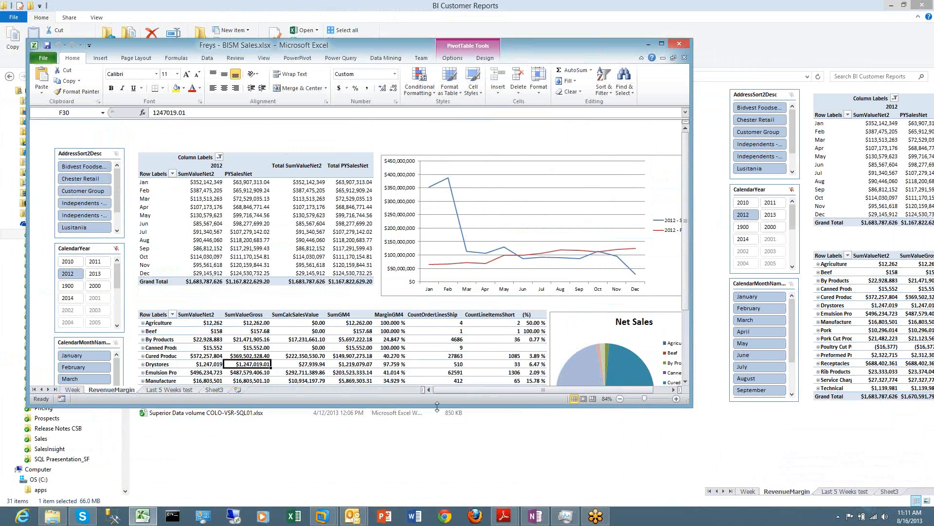
pyautogui.moveTo(437, 406); pyautogui.dragTo(437, 481)
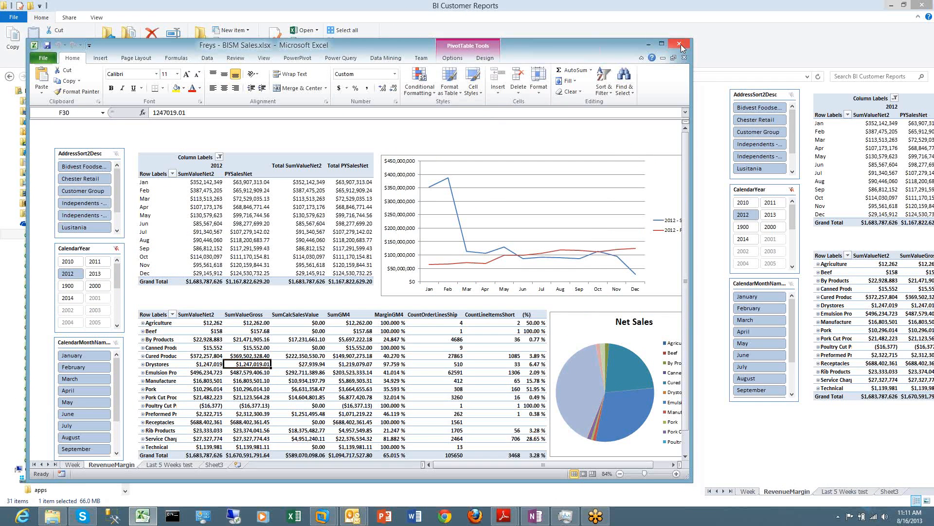
pyautogui.click(78, 367)
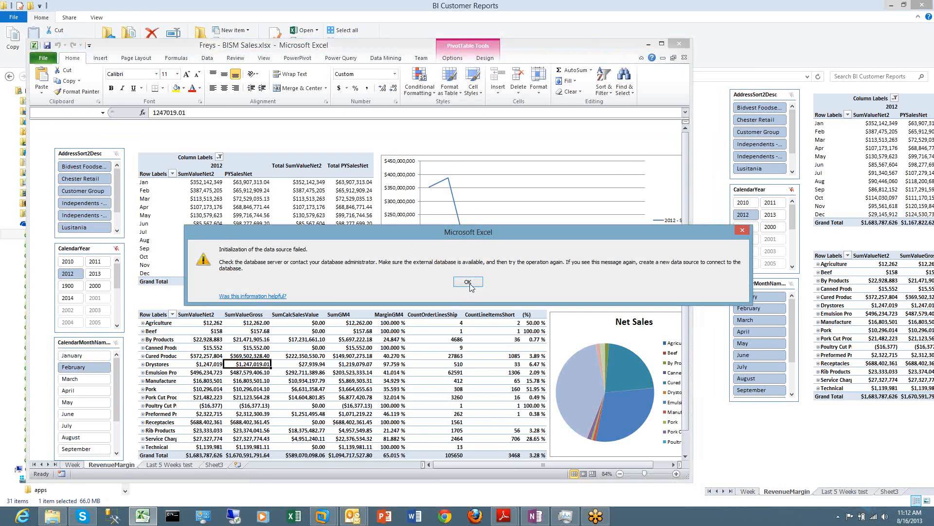
pyautogui.click(469, 282)
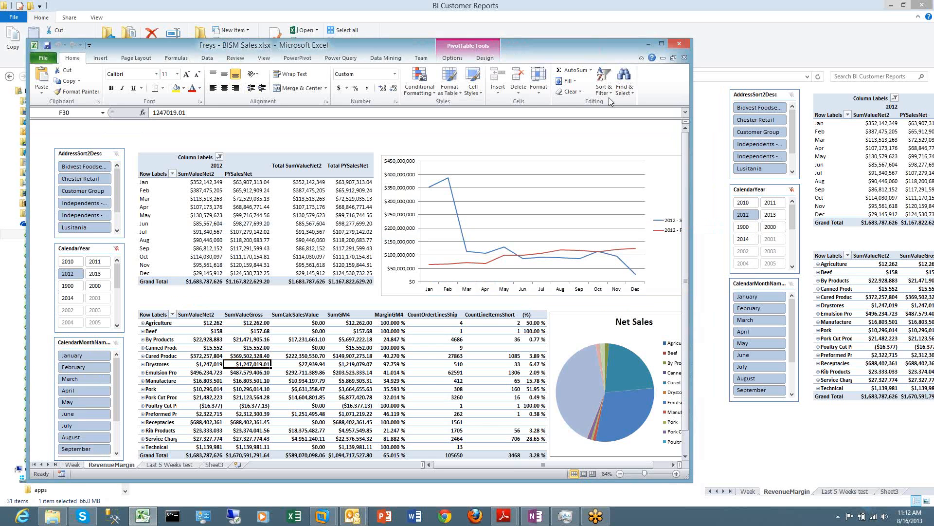
pyautogui.click(679, 44)
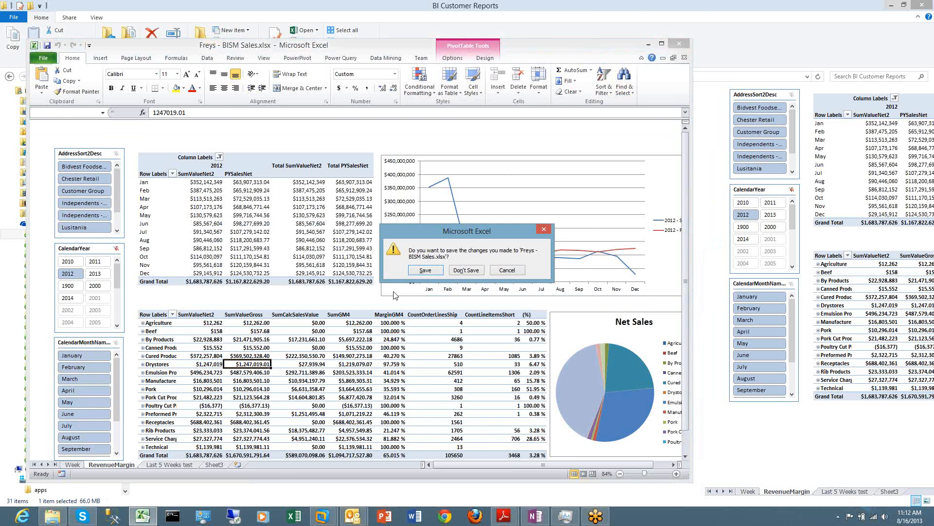
pyautogui.click(468, 272)
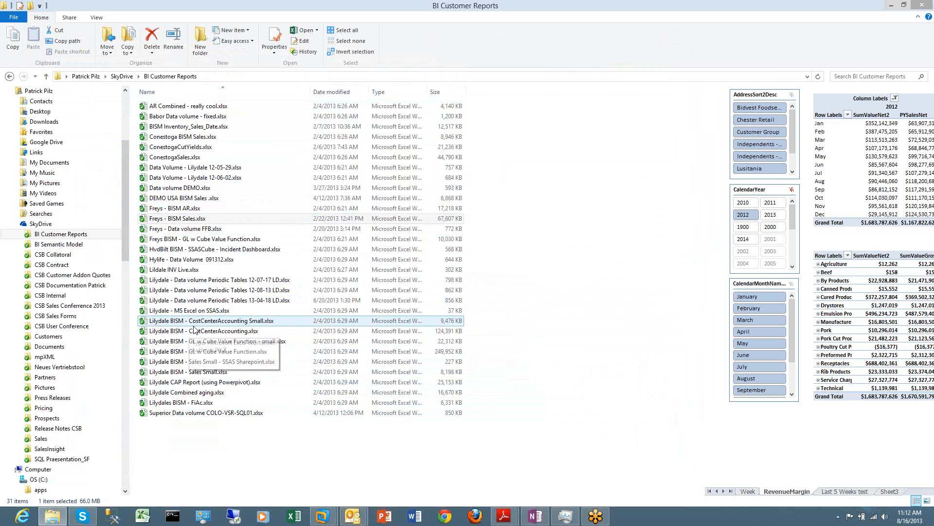
# Preview the Hylife data volume, HvdBilt incident dashboard, Lilydale CAP Report and Lilydale Combined aging workbooks in the folder
pyautogui.click(184, 263)
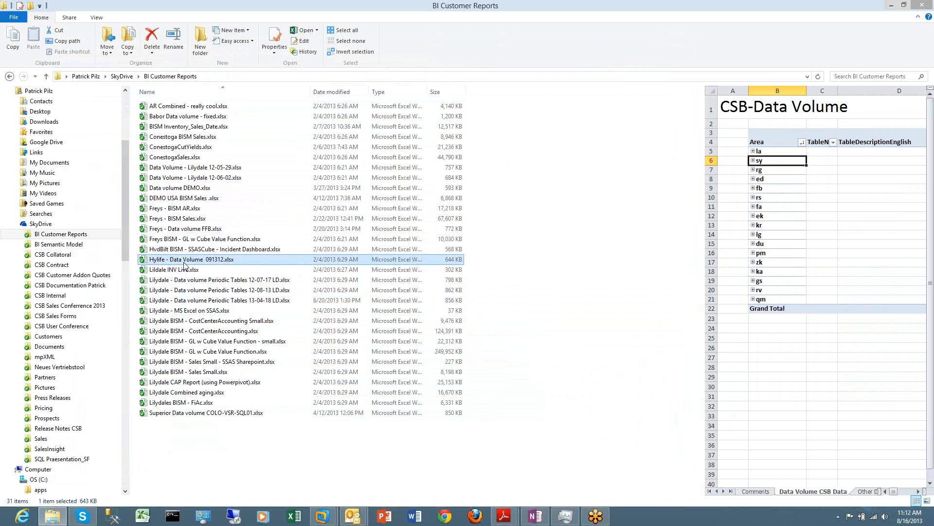
pyautogui.click(177, 249)
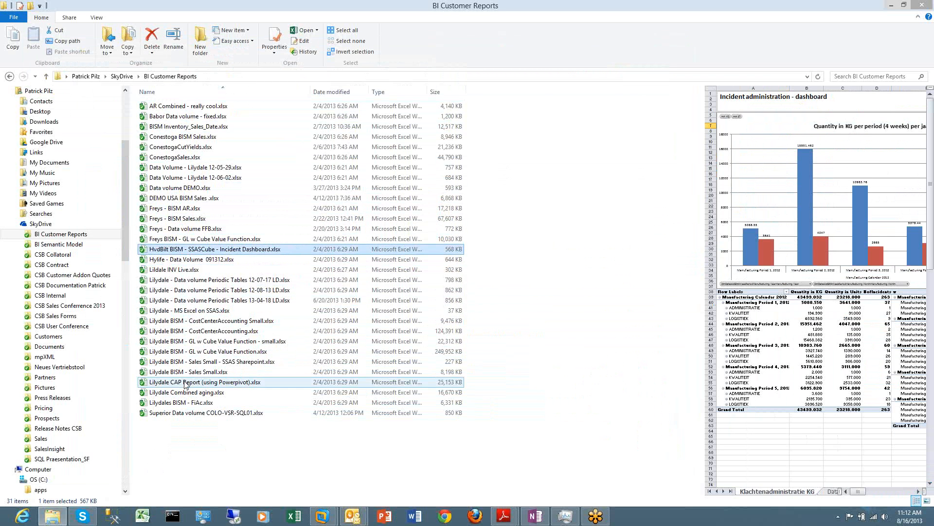
pyautogui.click(185, 383)
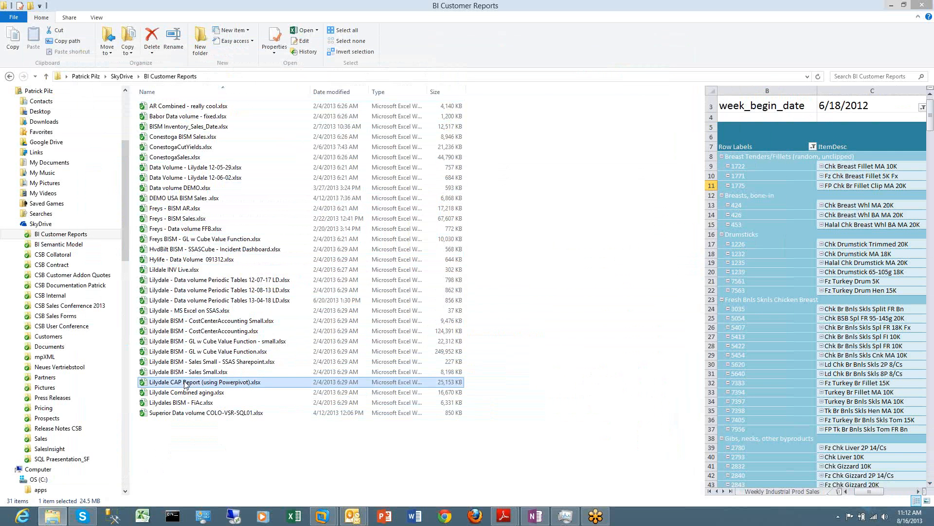
pyautogui.click(186, 390)
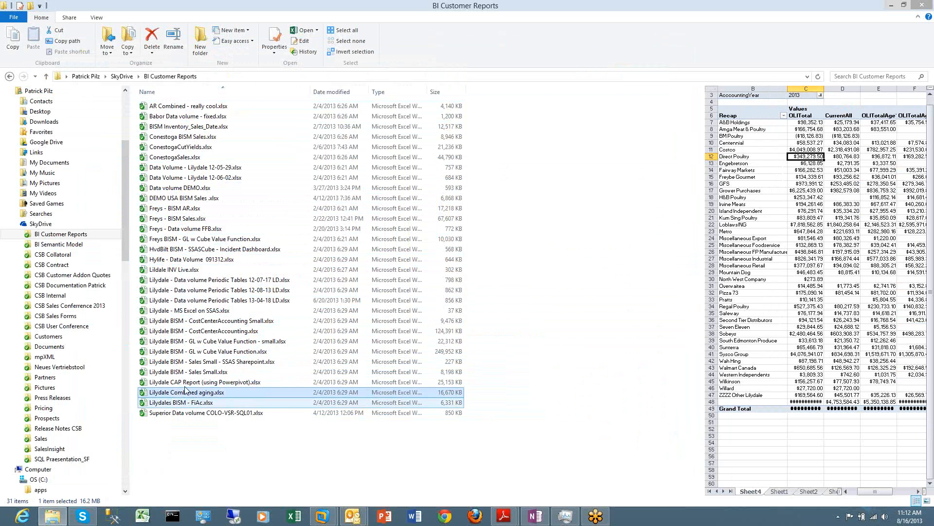
# Open Lilydale BISM - Sales Small.xlsx and enable its data connections
pyautogui.click(182, 372)
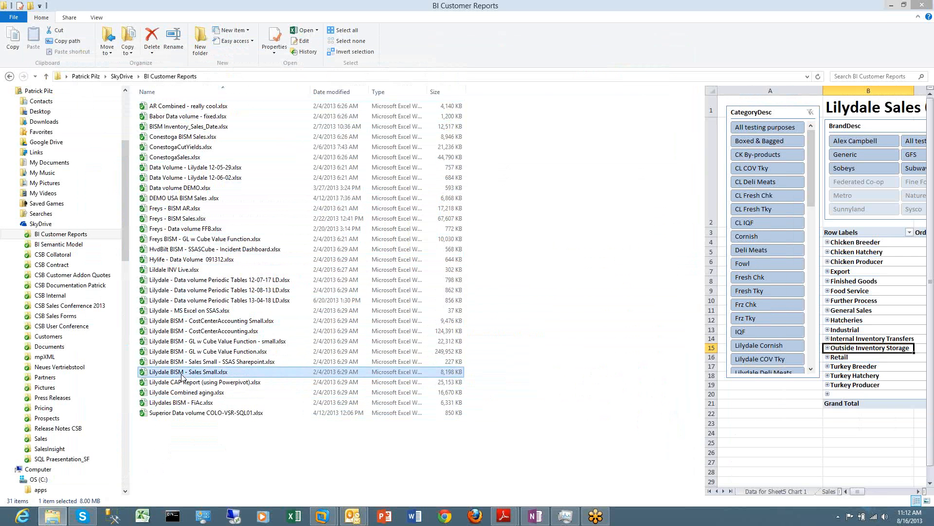
pyautogui.doubleClick(181, 373)
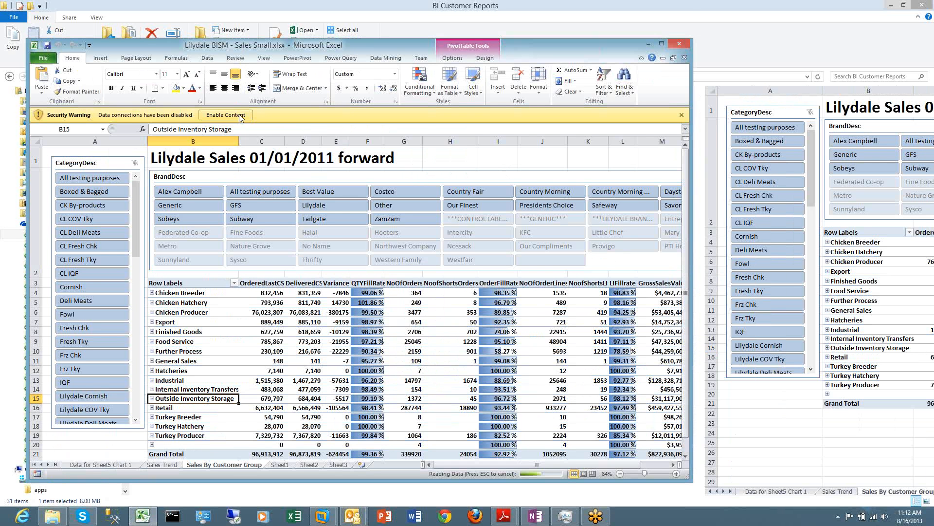
pyautogui.click(239, 116)
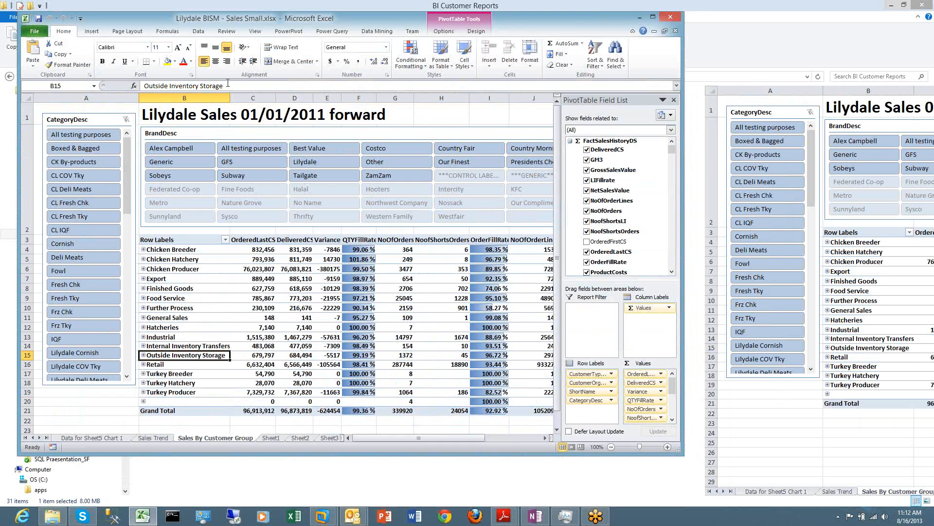
# Filter the sales report by the Generic brand, then by GFS with CL Fresh Chk, and clear the category and brand filters
pyautogui.click(177, 162)
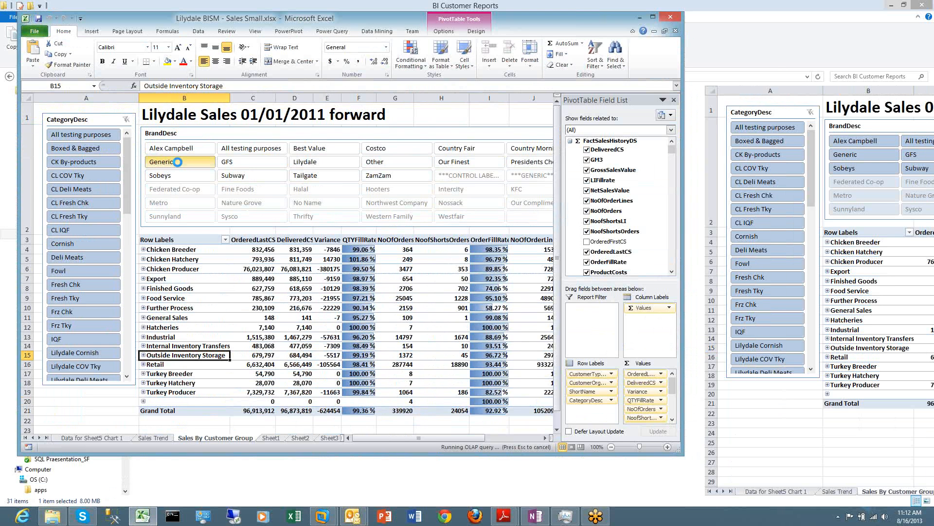
pyautogui.click(228, 162)
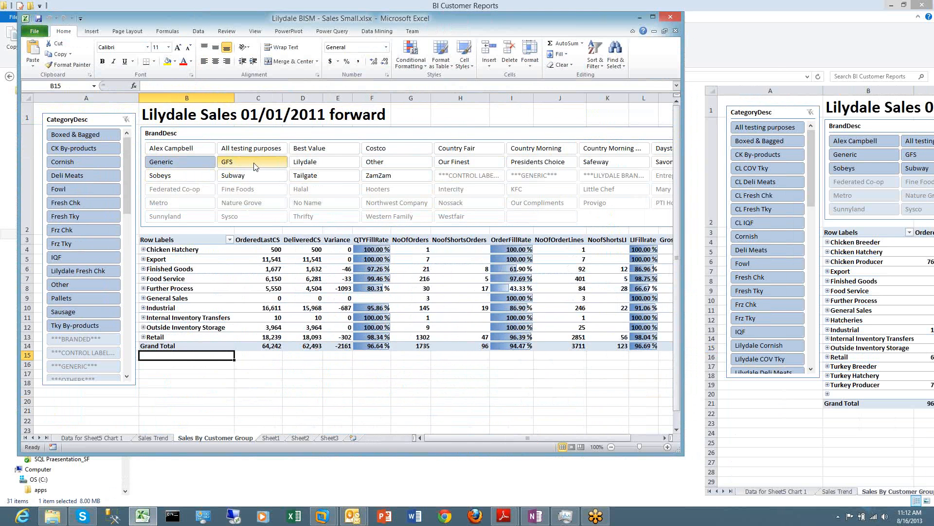
pyautogui.click(83, 138)
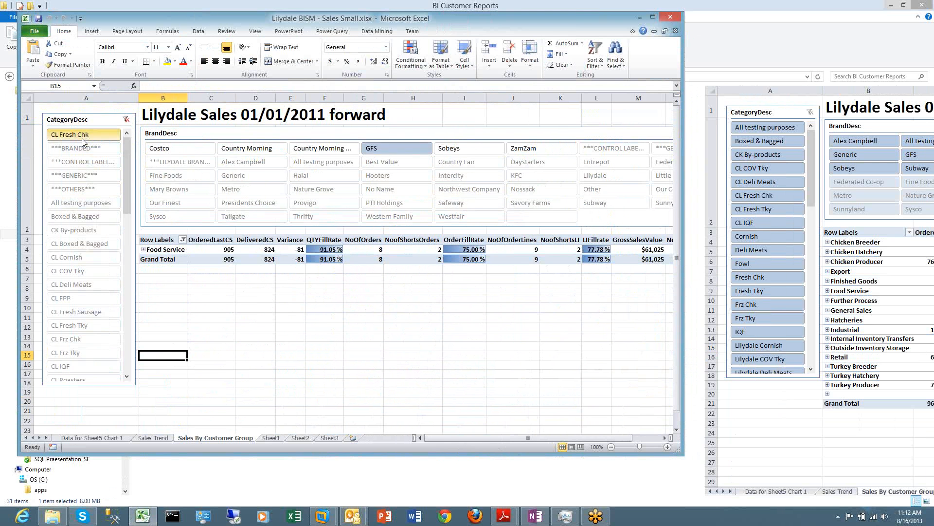
pyautogui.click(126, 120)
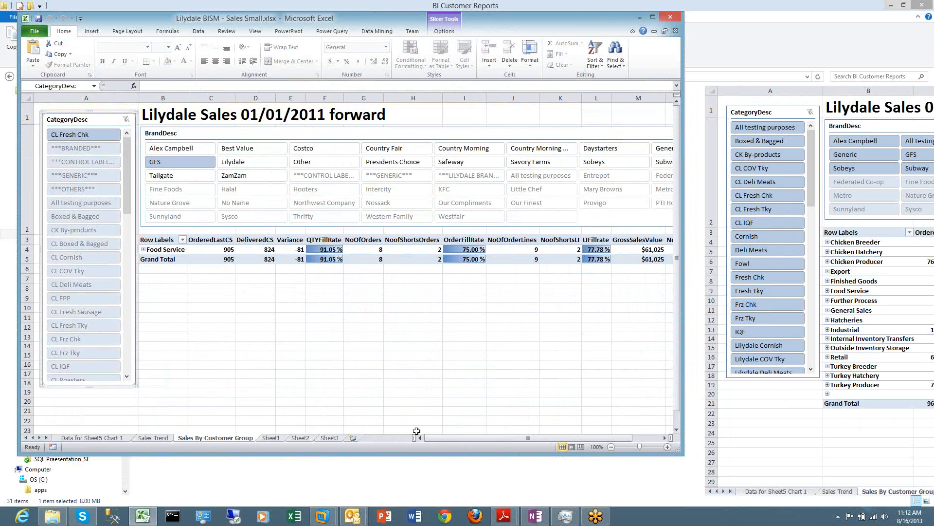
pyautogui.moveTo(440, 437); pyautogui.dragTo(533, 403)
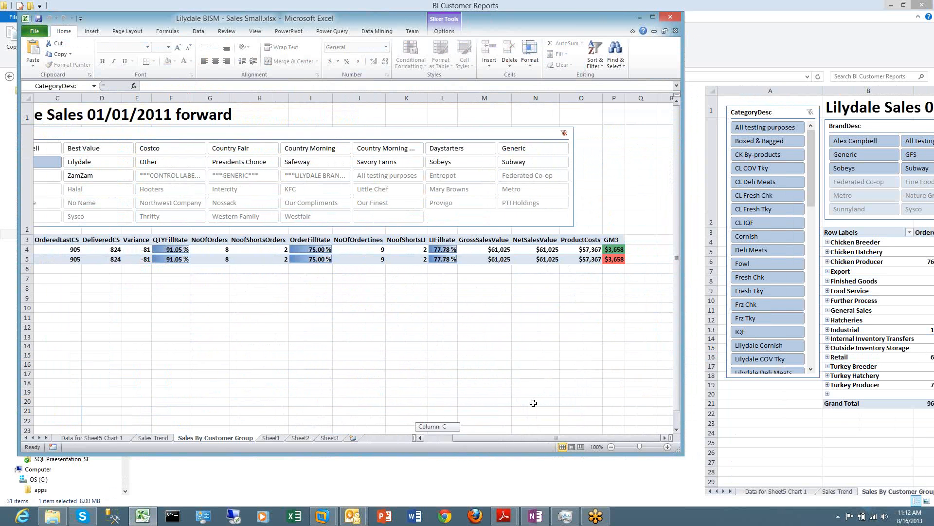
pyautogui.click(564, 133)
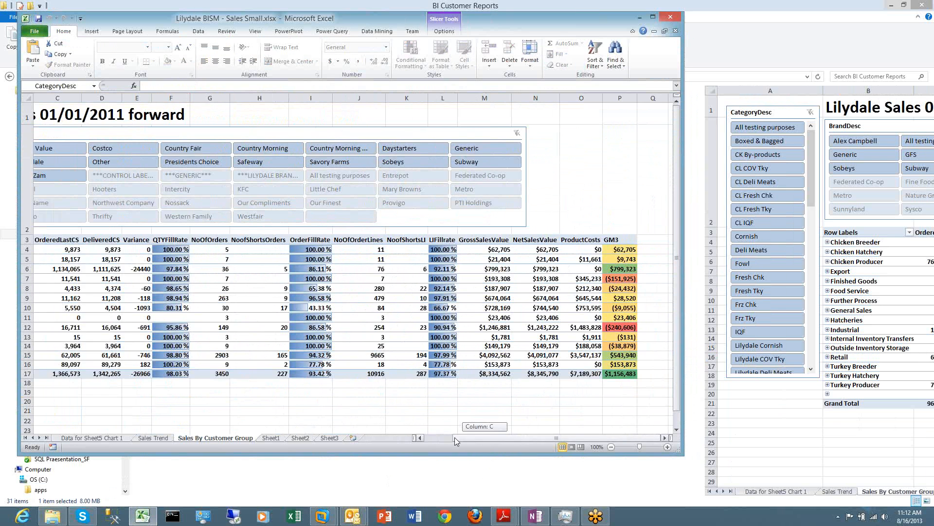
pyautogui.moveTo(455, 437); pyautogui.dragTo(362, 403)
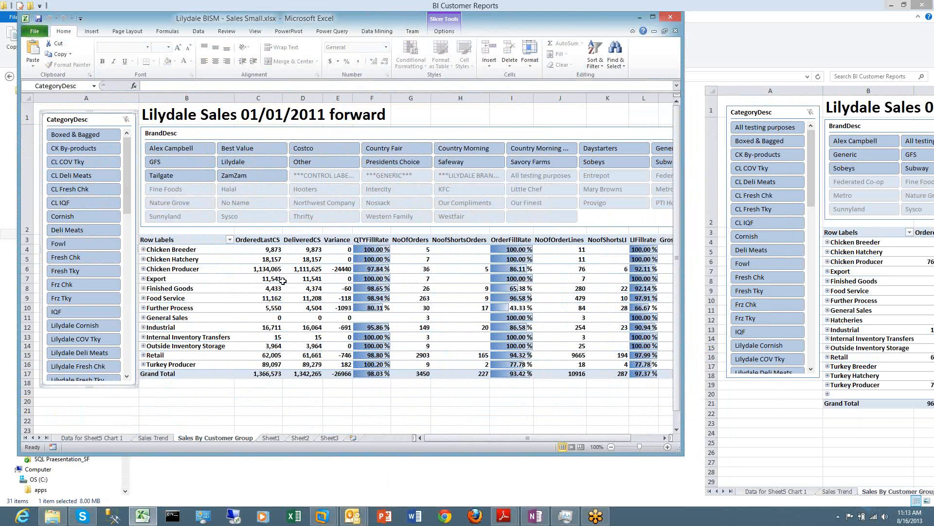
# Compare the OrderedLastCS and DeliveredCS values for the Chicken Breeder, Chicken Hatchery and Chicken Producer rows
pyautogui.moveTo(283, 281)
pyautogui.click(267, 277)
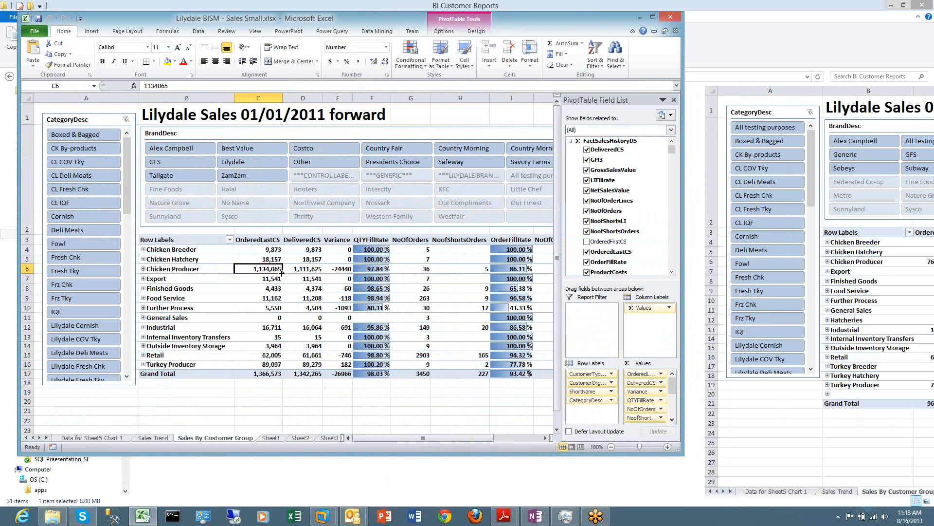
pyautogui.click(259, 249)
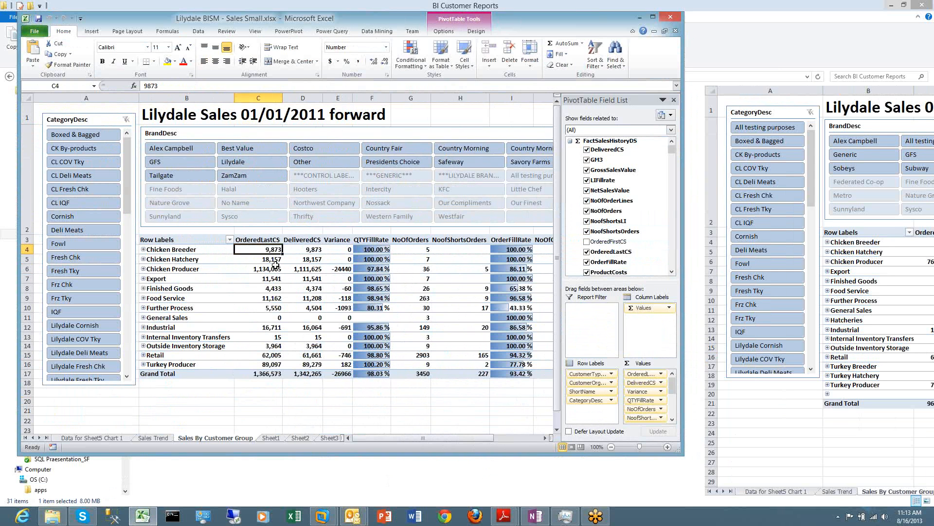
pyautogui.click(300, 251)
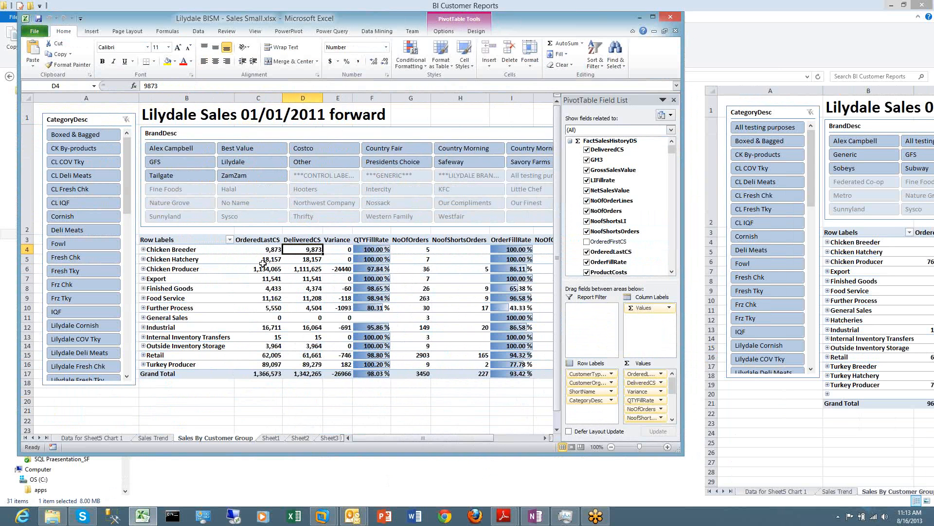
pyautogui.click(299, 268)
pyautogui.click(265, 261)
pyautogui.click(302, 261)
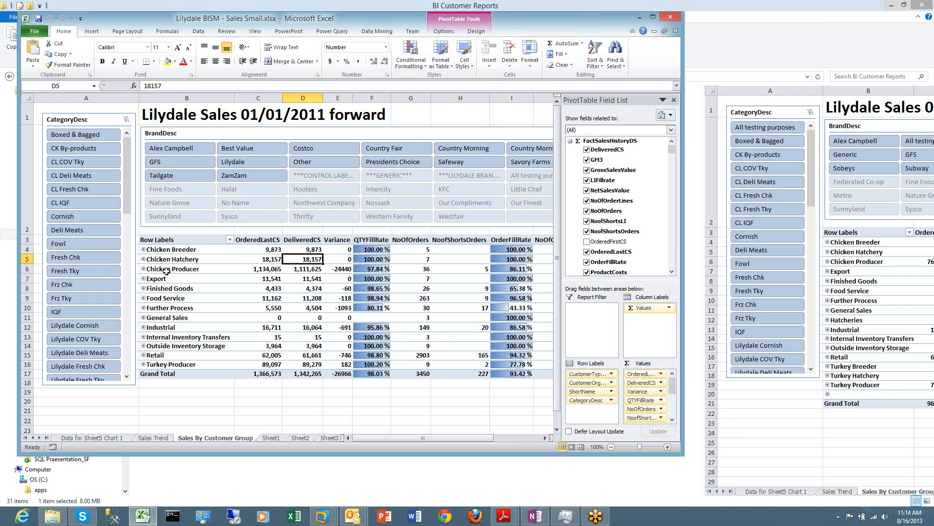
# Expand the Chicken Hatchery customer group to inspect its Grower Purchases level, and collapse the group again
pyautogui.click(143, 260)
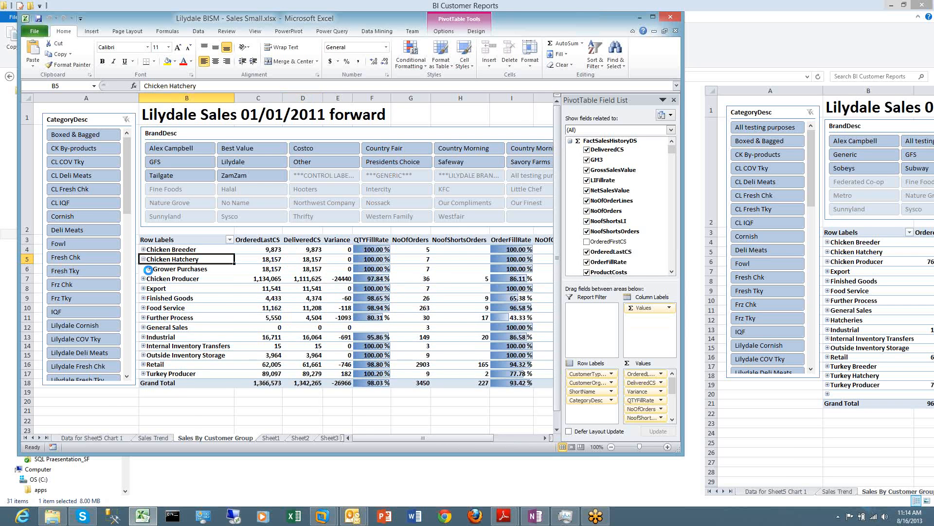
pyautogui.click(149, 270)
pyautogui.click(149, 269)
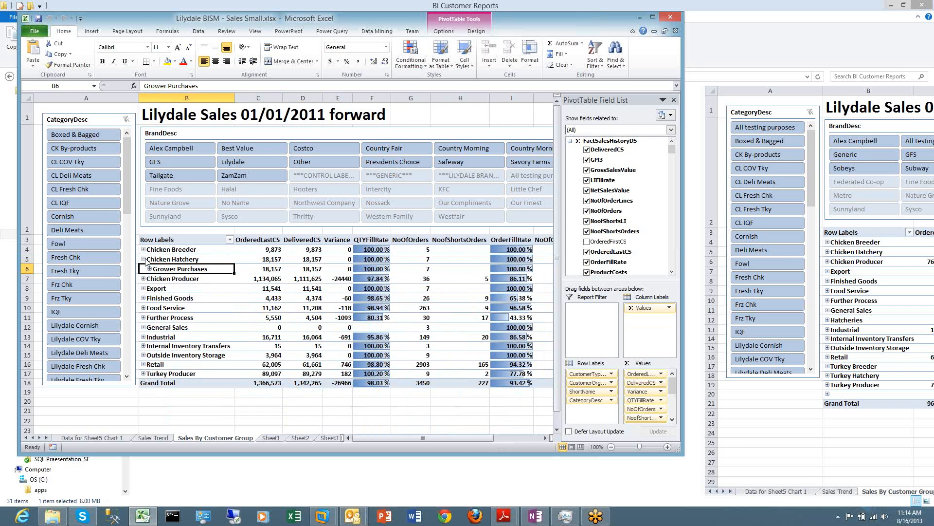
pyautogui.click(144, 259)
# Filter the report by the brands Tailgate, Best Value and GFS in turn, and clear the brand filter
pyautogui.click(168, 176)
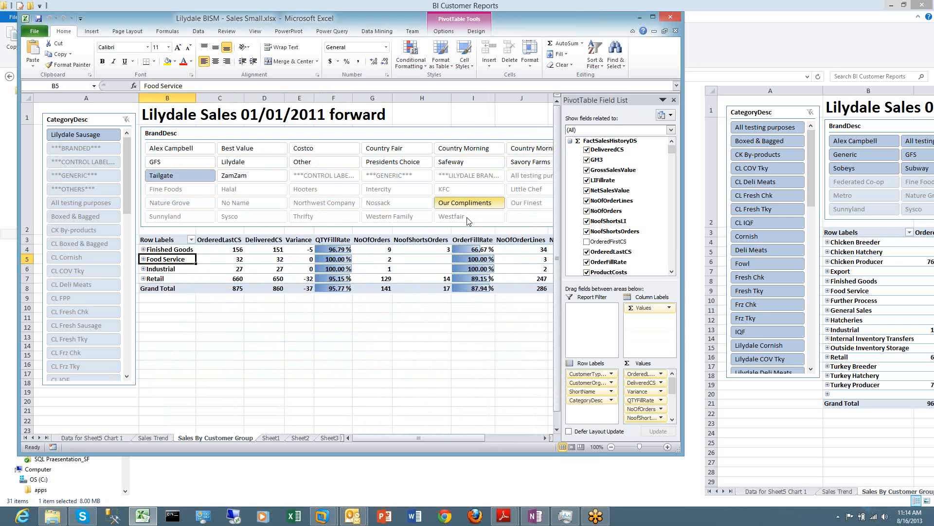
pyautogui.click(236, 251)
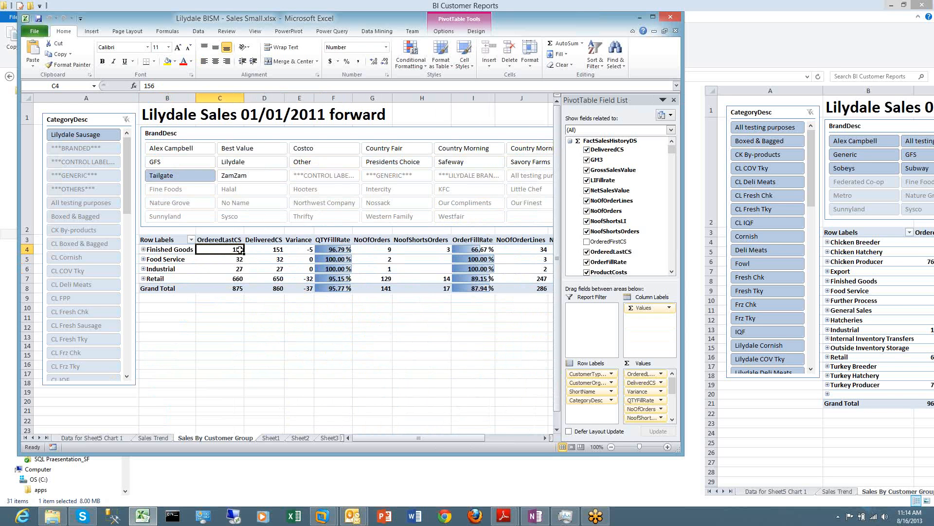
pyautogui.moveTo(240, 249)
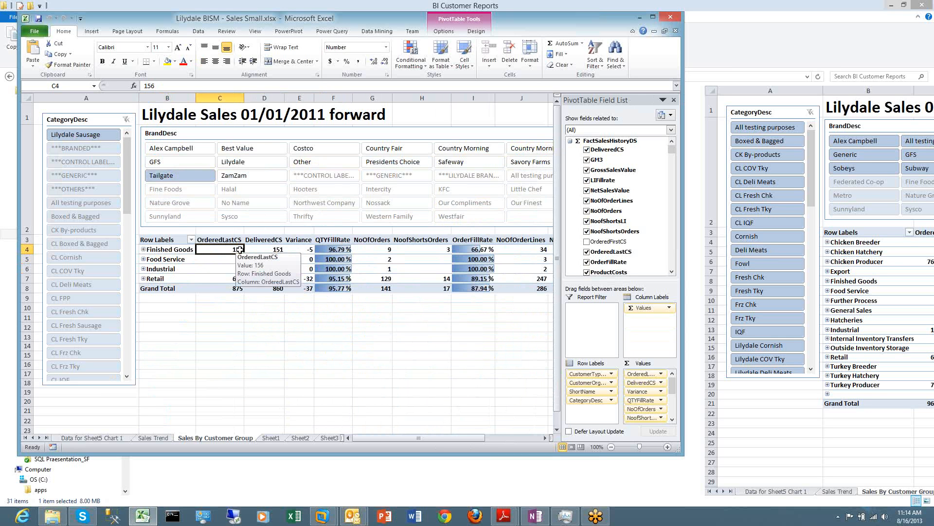
pyautogui.click(245, 154)
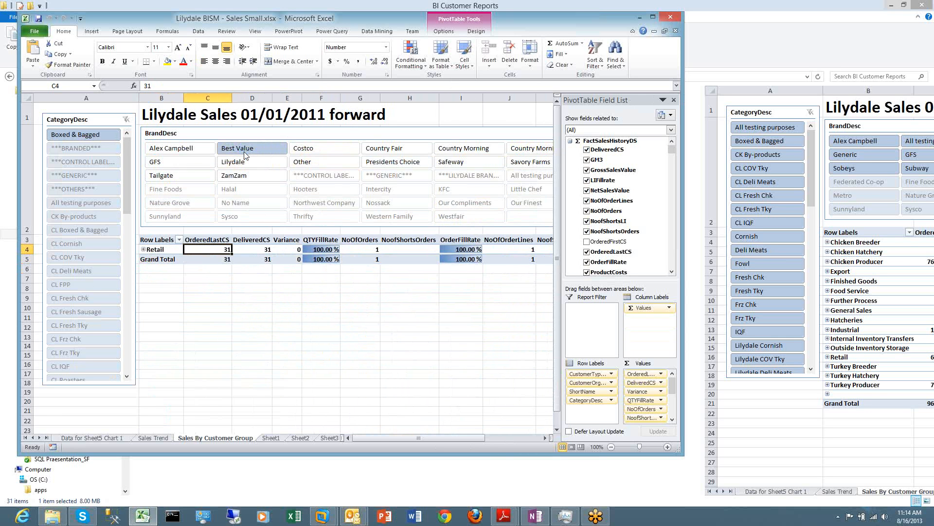
pyautogui.click(181, 157)
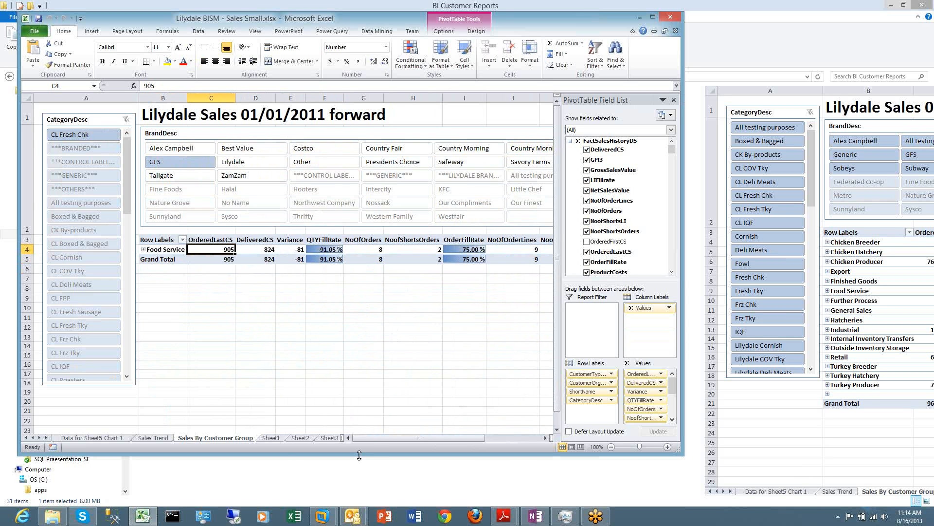
pyautogui.moveTo(371, 439); pyautogui.dragTo(458, 438)
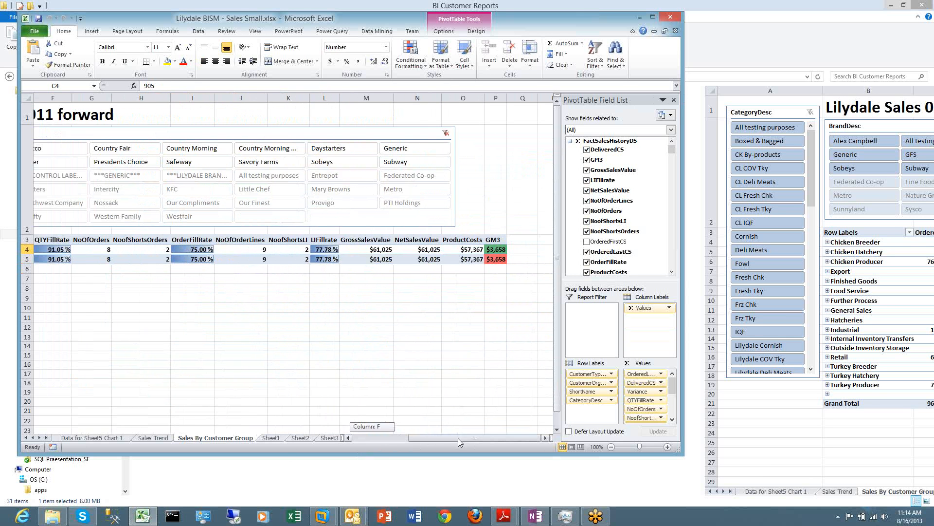
pyautogui.click(446, 134)
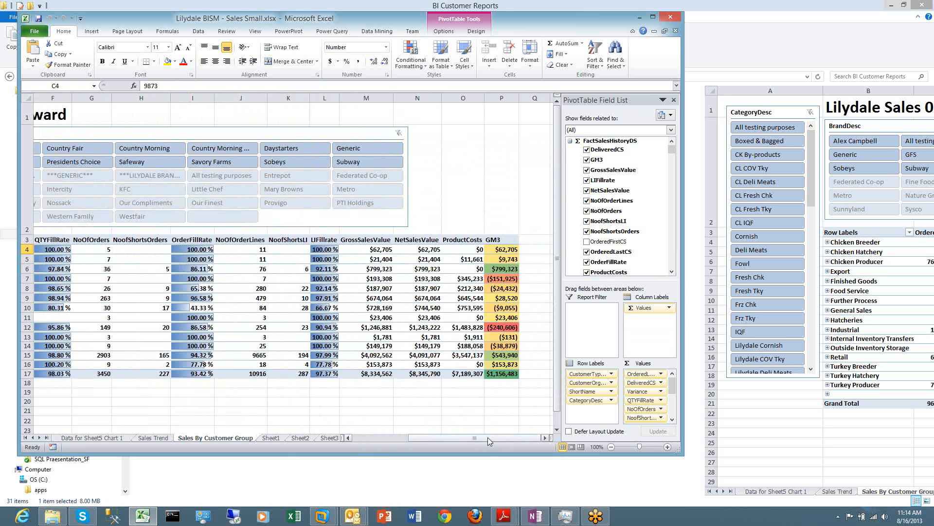
pyautogui.moveTo(488, 437); pyautogui.dragTo(387, 437)
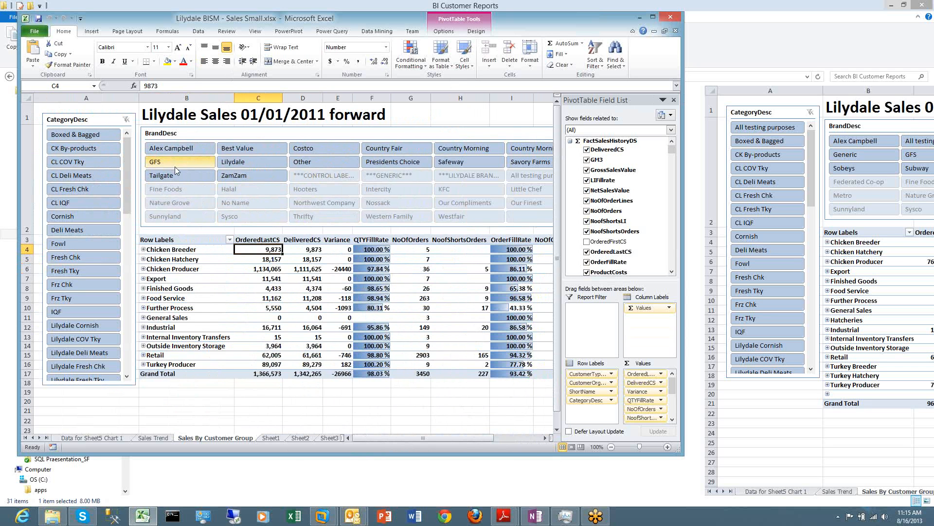
# Filter the report by the CL IQF category and the Safeway brand, and clear both slicer filters
pyautogui.click(81, 202)
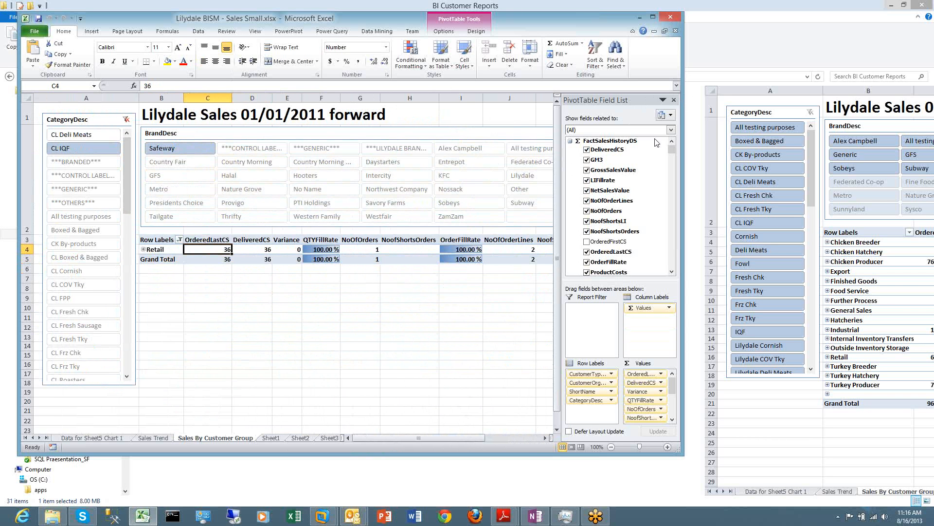
pyautogui.moveTo(451, 438); pyautogui.dragTo(510, 437)
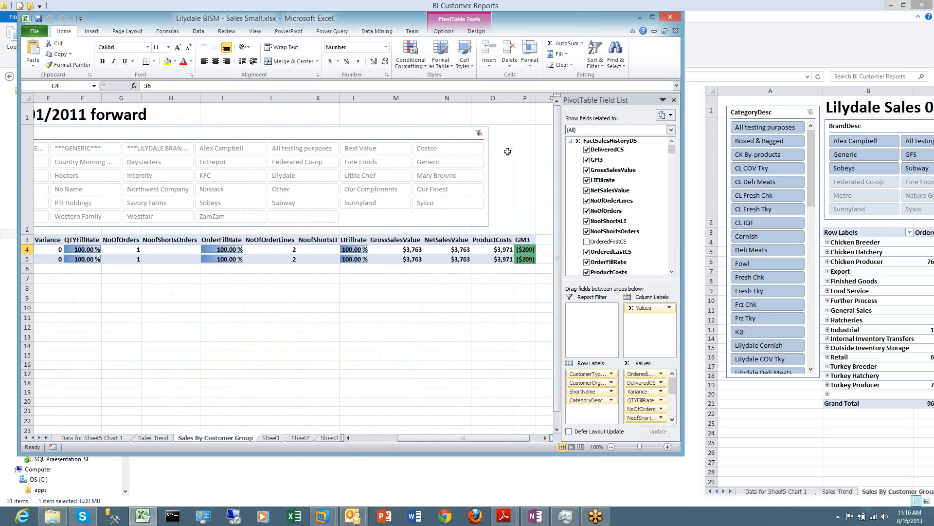
pyautogui.click(479, 133)
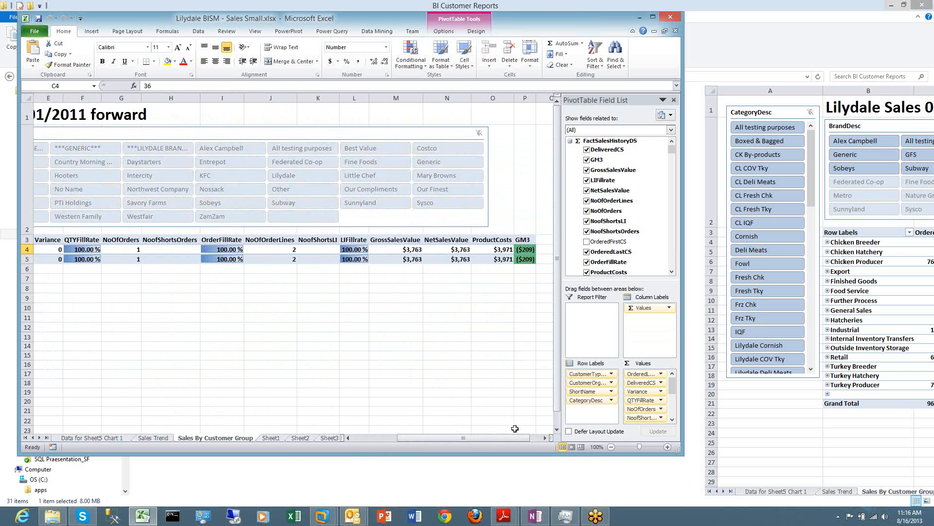
pyautogui.moveTo(506, 440); pyautogui.dragTo(409, 425)
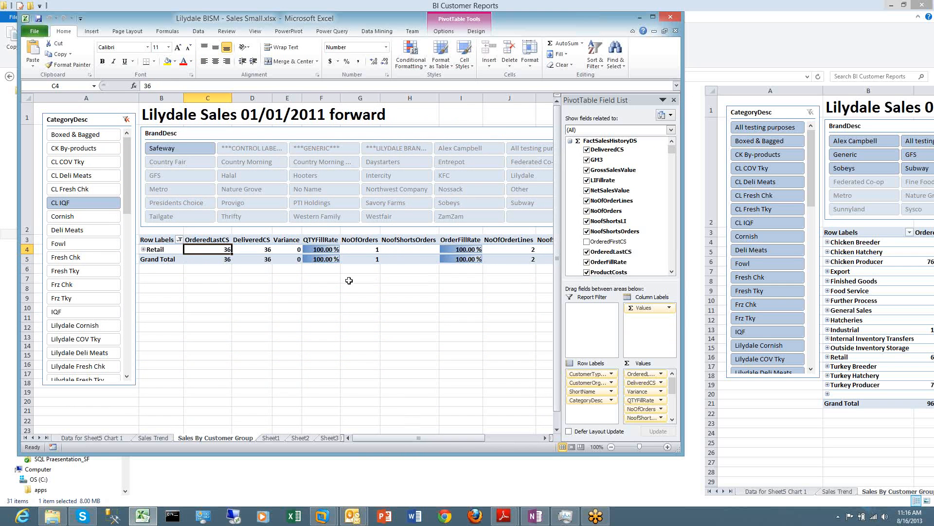
pyautogui.click(126, 119)
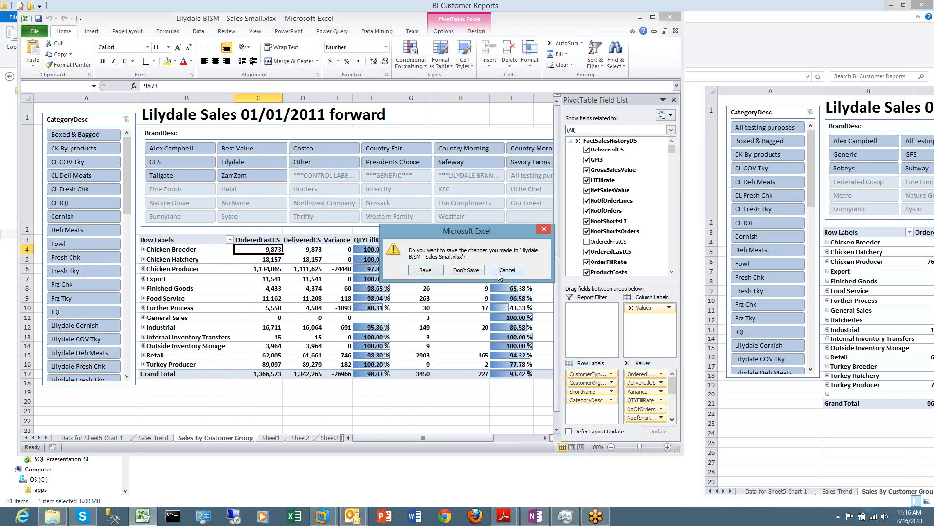
# Close Lilydale BISM - Sales Small.xlsx without saving the changes
pyautogui.click(500, 275)
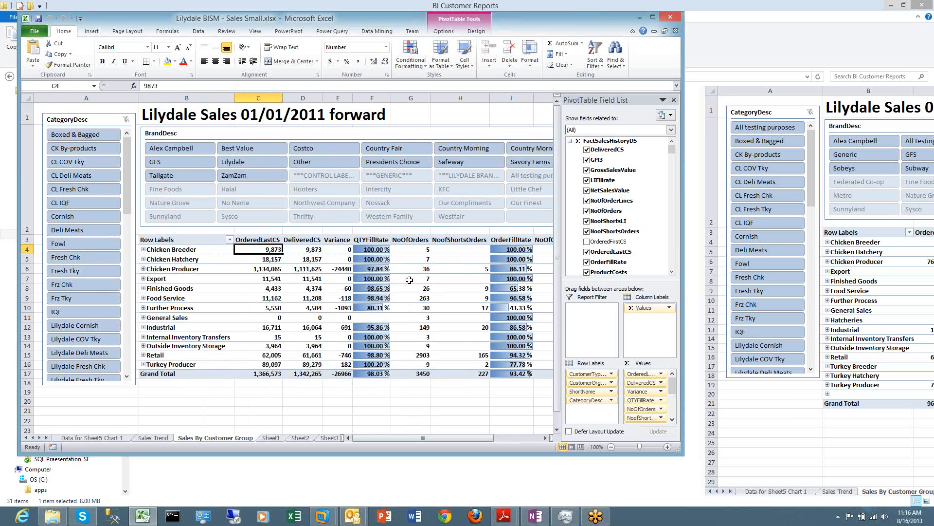
pyautogui.moveTo(409, 280)
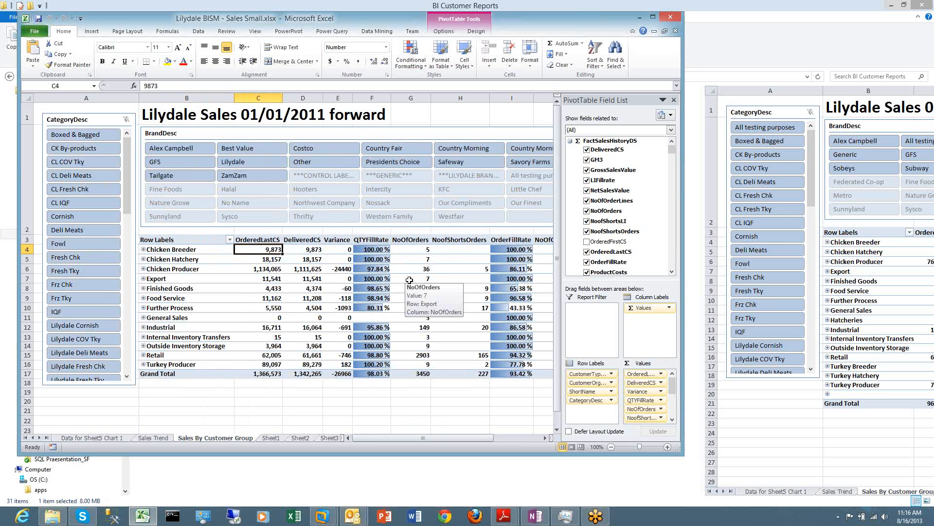
pyautogui.click(668, 20)
pyautogui.click(481, 269)
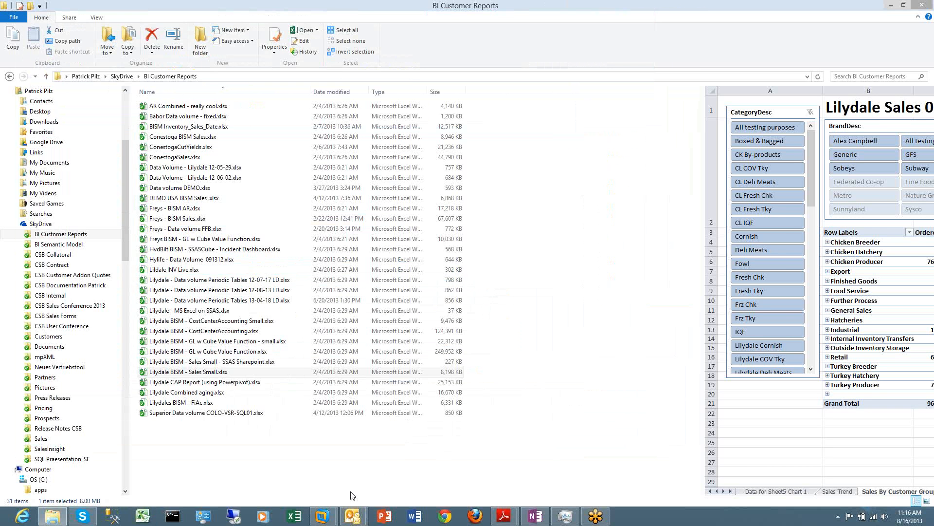
# Switch to the DEMOUSA520 virtual machine in VMware Workstation and shift its SonicWALL NetExtender window slightly aside
pyautogui.moveTo(322, 515)
pyautogui.click(381, 466)
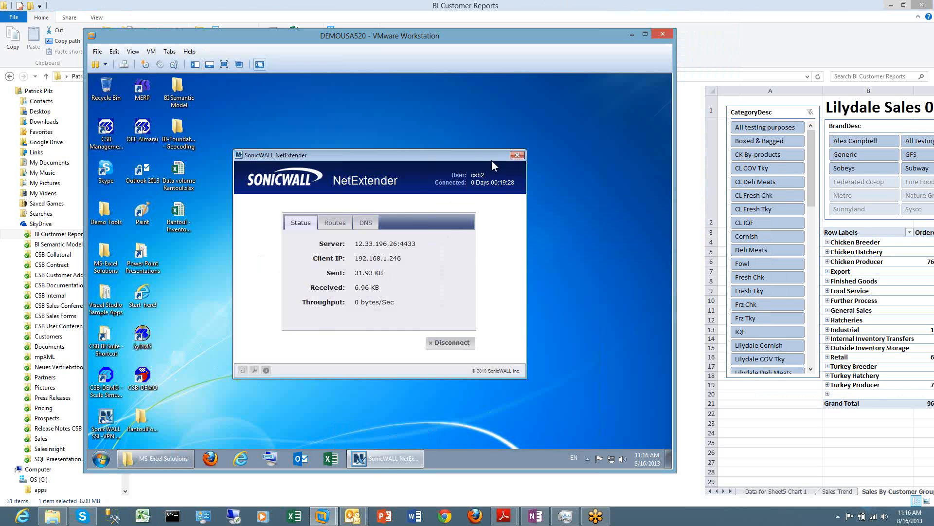
pyautogui.moveTo(489, 156); pyautogui.dragTo(532, 151)
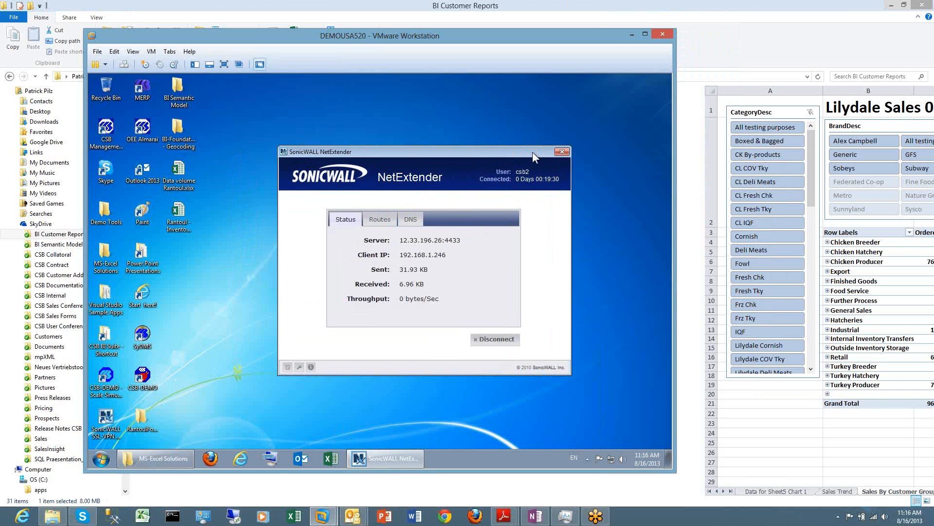
# Start Excel in the virtual machine, maximize the VMware Workstation window, and create a blank workbook
pyautogui.click(334, 460)
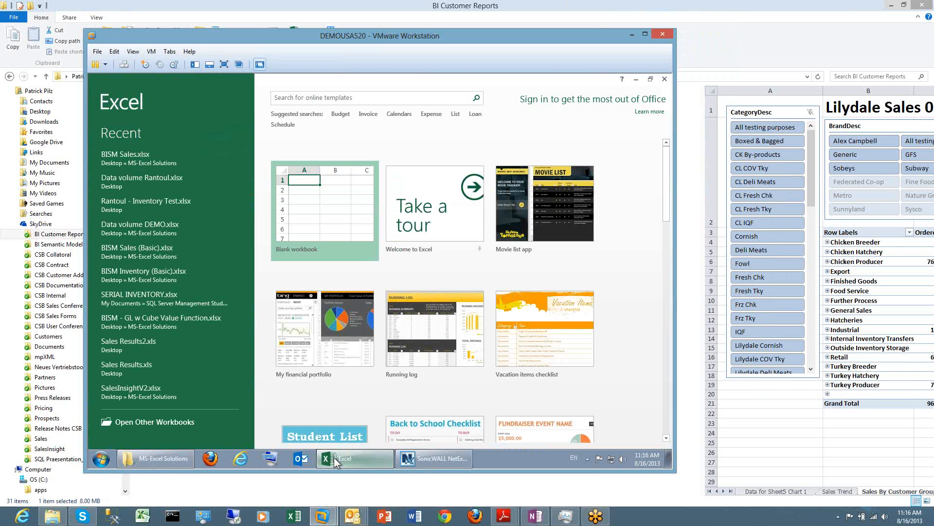
pyautogui.click(641, 35)
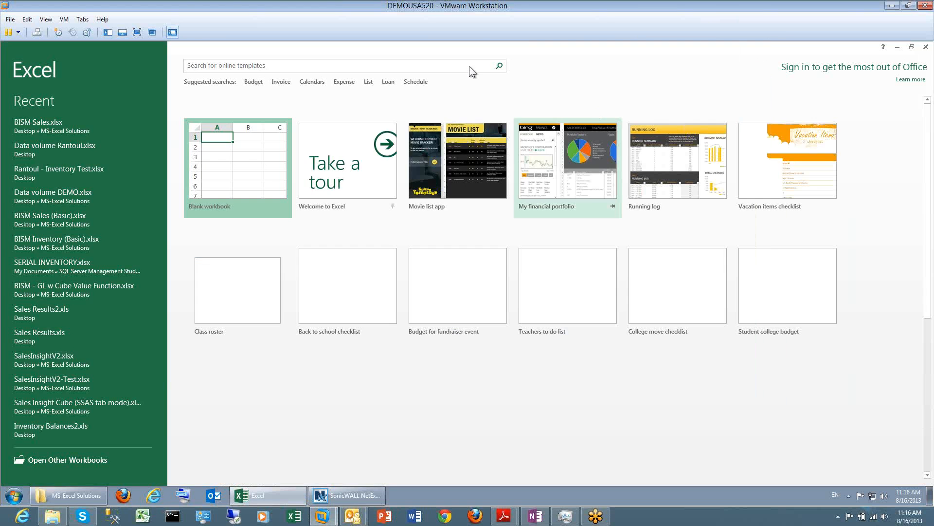
pyautogui.click(249, 162)
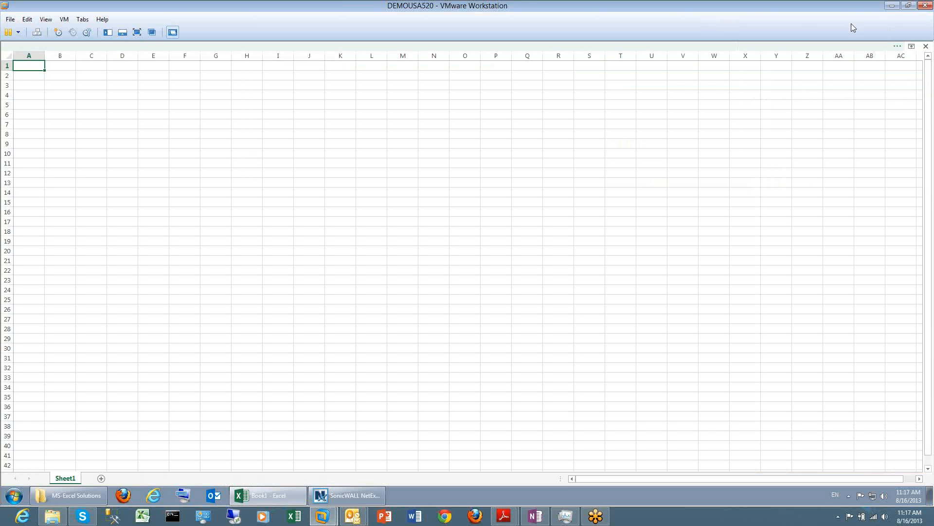
# Set the ribbon to always show tabs and commands, and resize the restored workbook window to cover most of the desktop
pyautogui.click(911, 47)
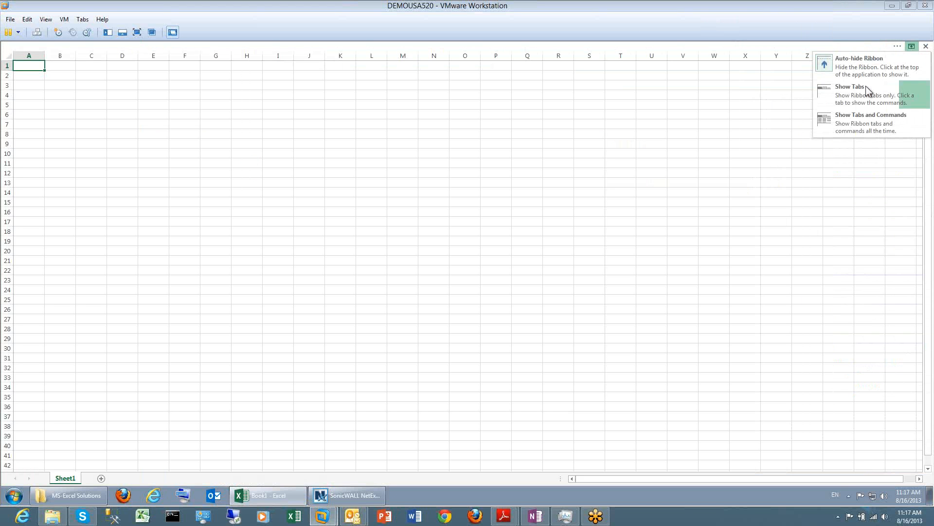
pyautogui.click(864, 122)
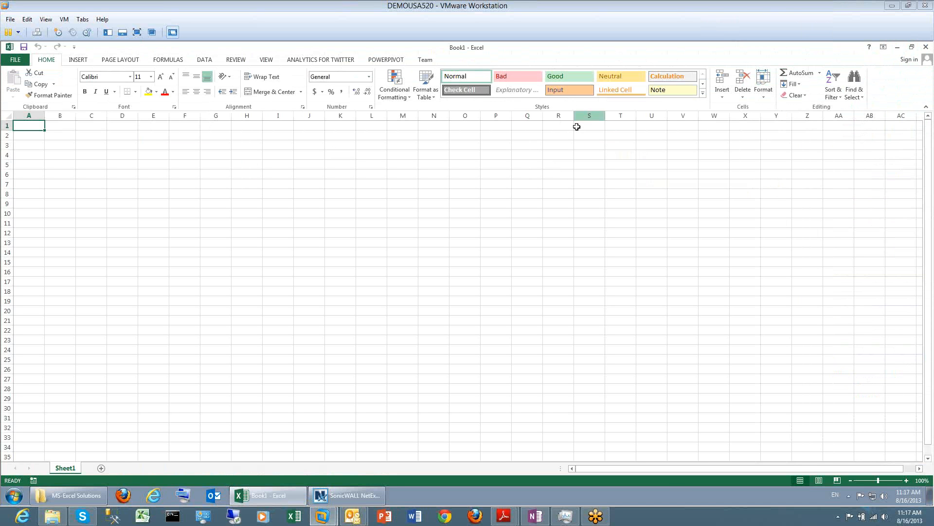
pyautogui.doubleClick(620, 48)
pyautogui.moveTo(594, 421); pyautogui.dragTo(787, 464)
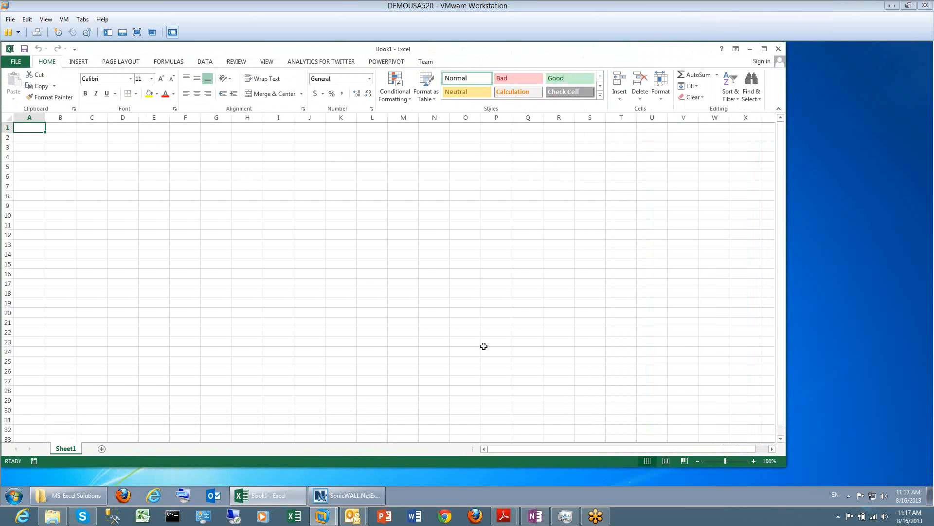
# Look over the data and PowerPivot commands, and inspect the Microsoft Office PowerPivot for Excel 2013 entry among Excel's add-ins
pyautogui.click(204, 62)
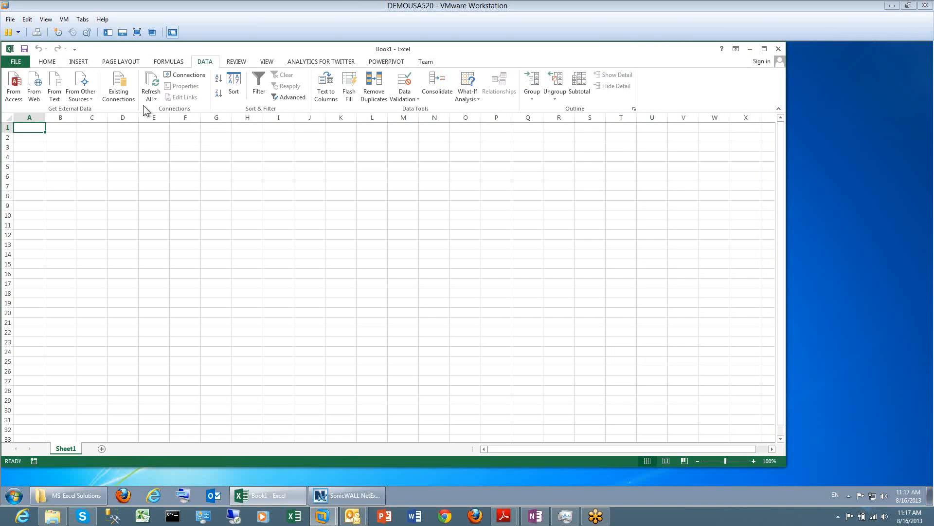
pyautogui.click(385, 62)
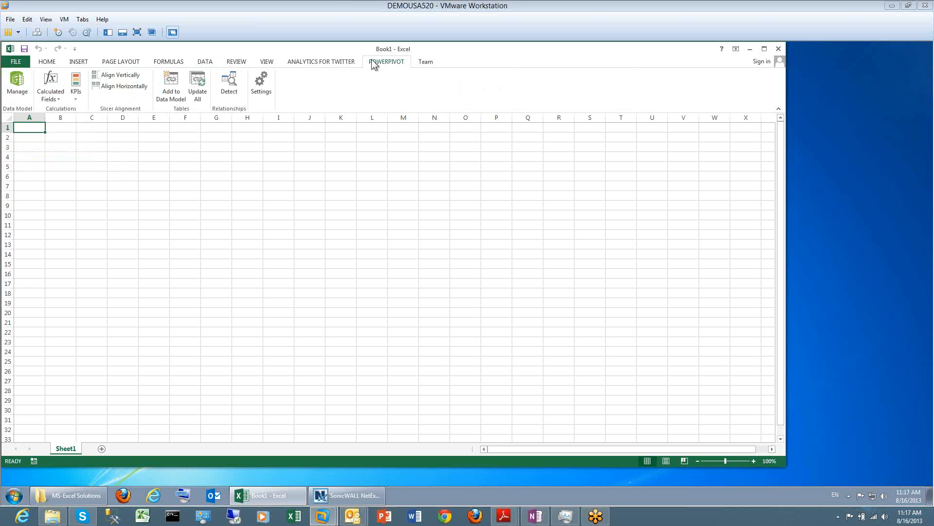
pyautogui.click(10, 61)
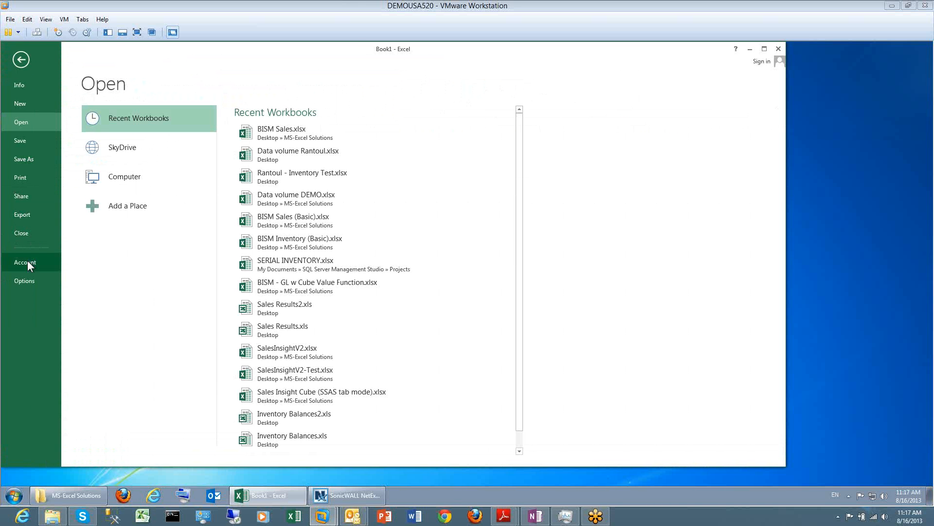
pyautogui.click(26, 273)
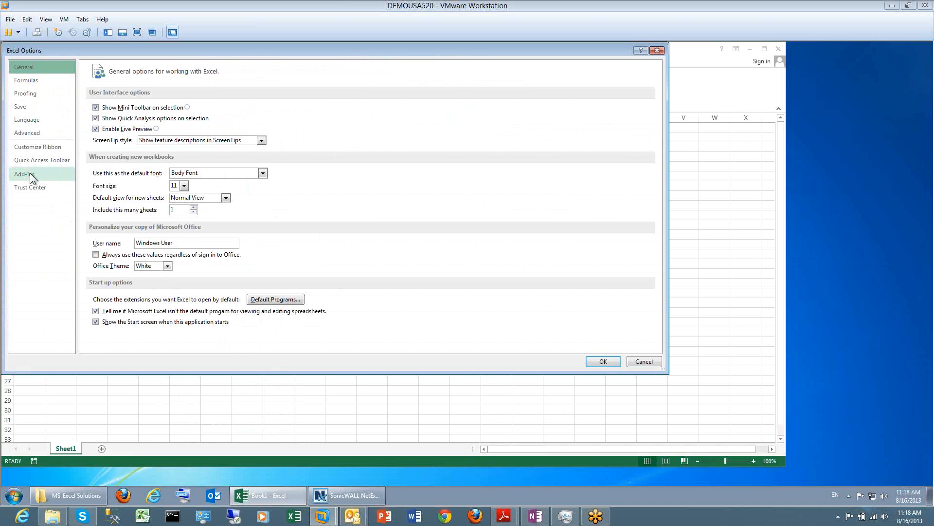
pyautogui.click(30, 174)
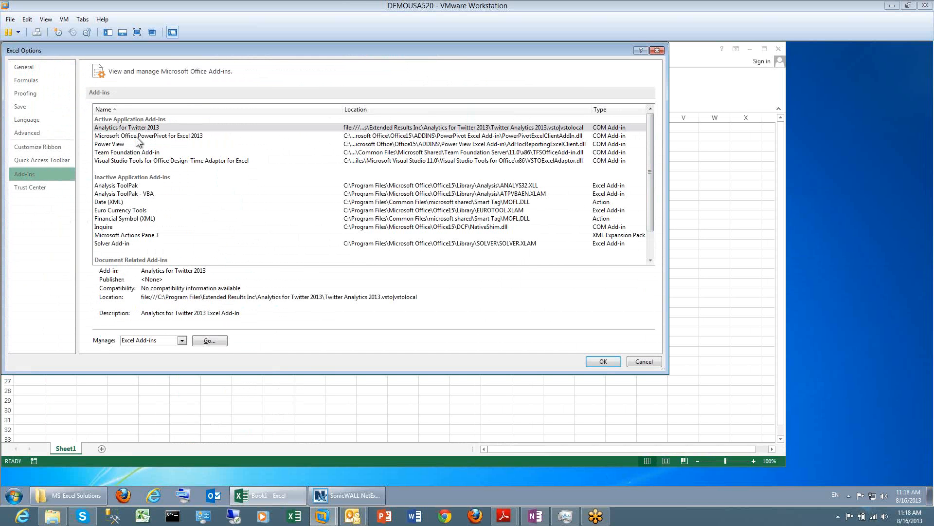
pyautogui.click(137, 137)
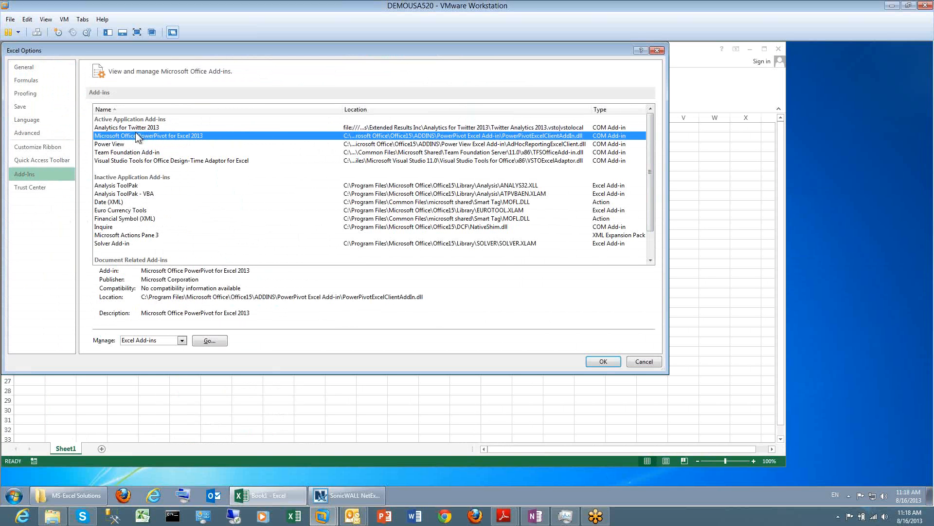
pyautogui.click(658, 51)
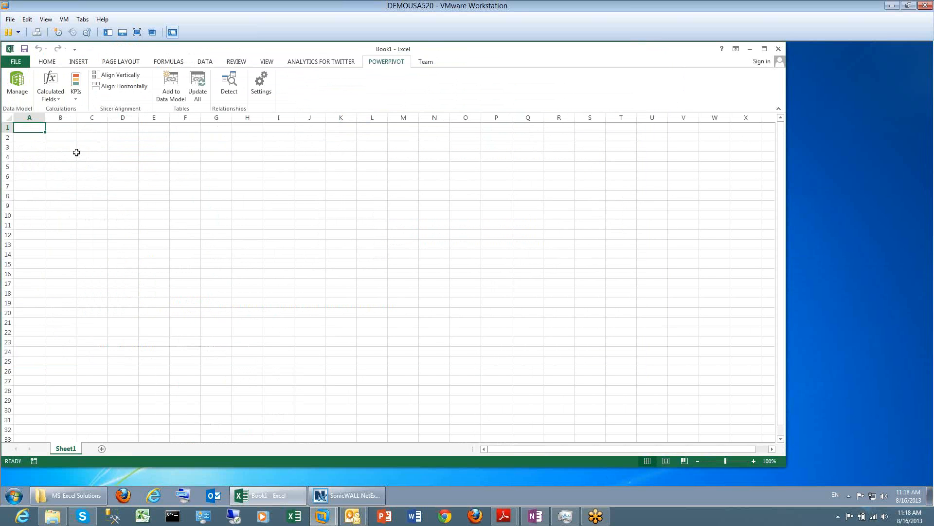
# Start a SQL Server import into the PowerPivot data model with connection name RANTOULFOODS and server RANTOULSQL
pyautogui.click(17, 93)
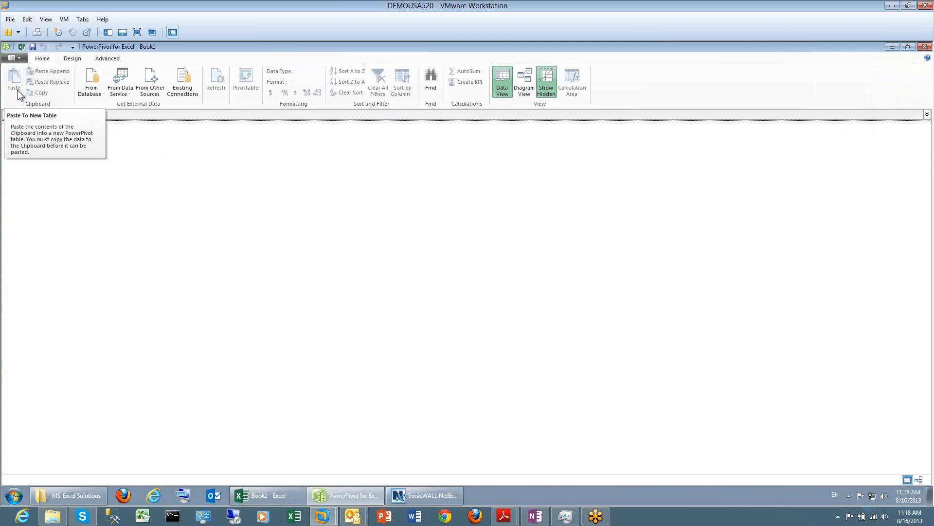
pyautogui.click(92, 97)
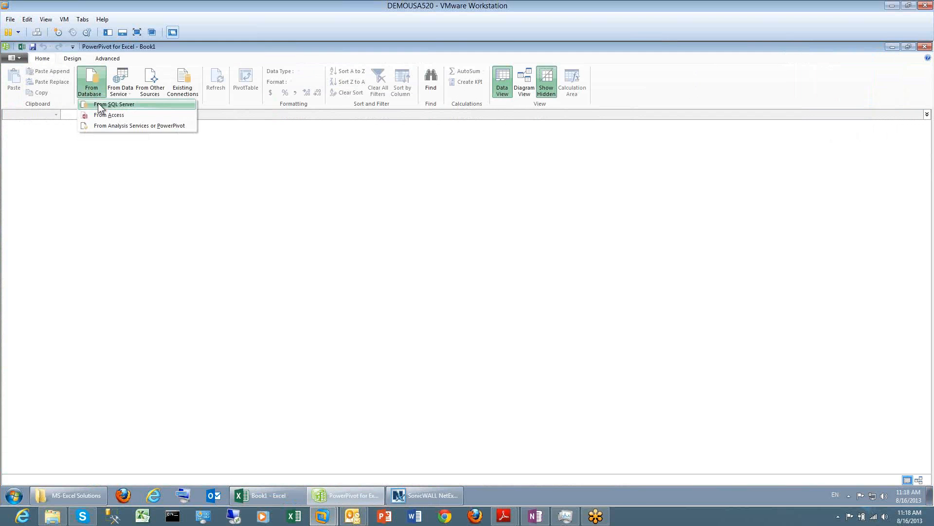
pyautogui.click(101, 104)
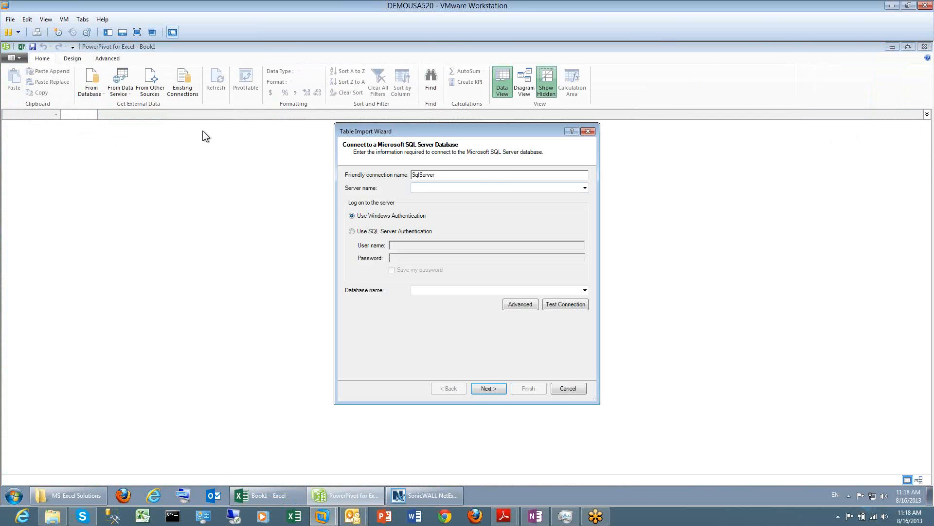
pyautogui.moveTo(490, 176); pyautogui.dragTo(380, 173)
pyautogui.press('BackSpace')
pyautogui.write('RANTOULFOODS')
pyautogui.click(502, 189)
pyautogui.write('RANTOULSQL')
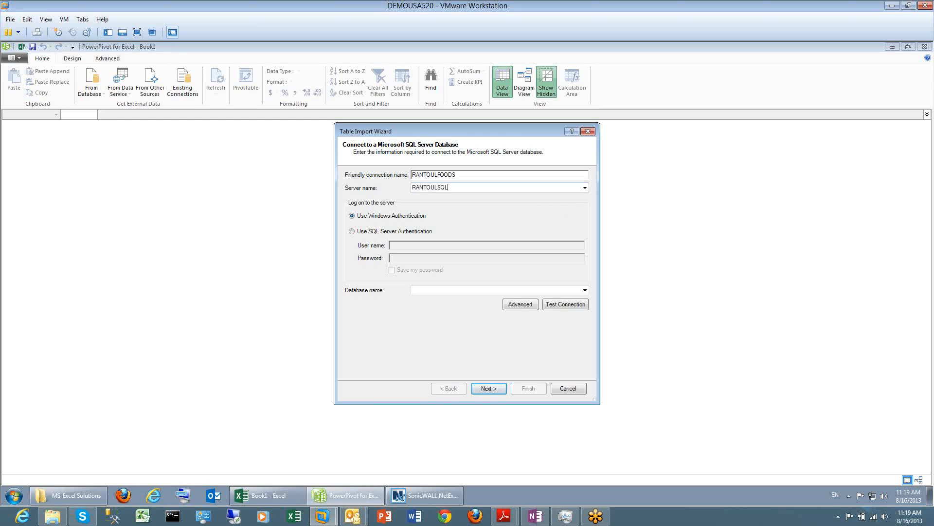
# Use SQL Server Authentication with the login's user name and password, save the password, and choose the database csbdb
pyautogui.click(352, 232)
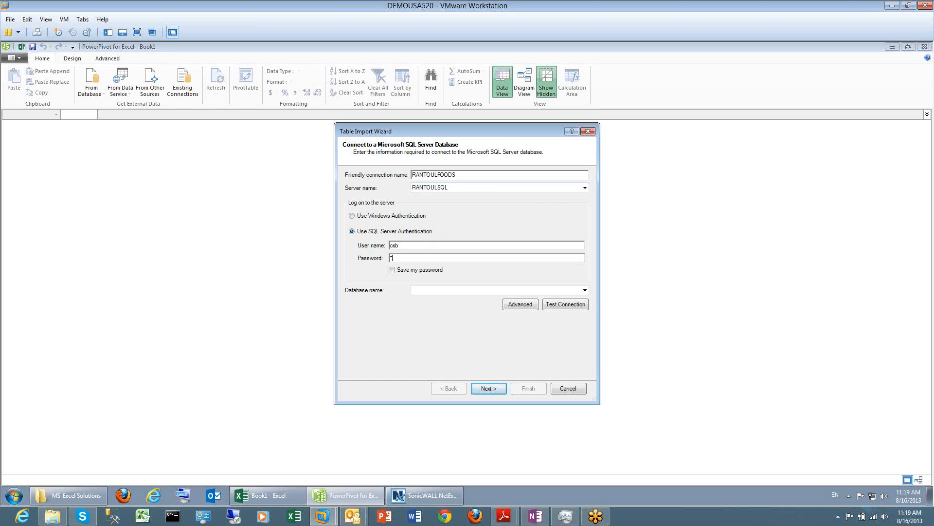
pyautogui.click(393, 270)
pyautogui.click(585, 290)
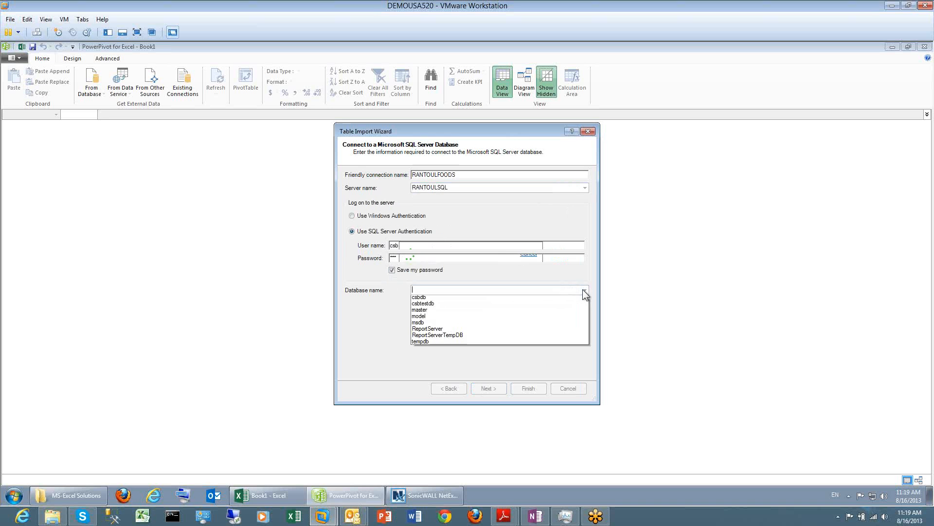
pyautogui.click(434, 305)
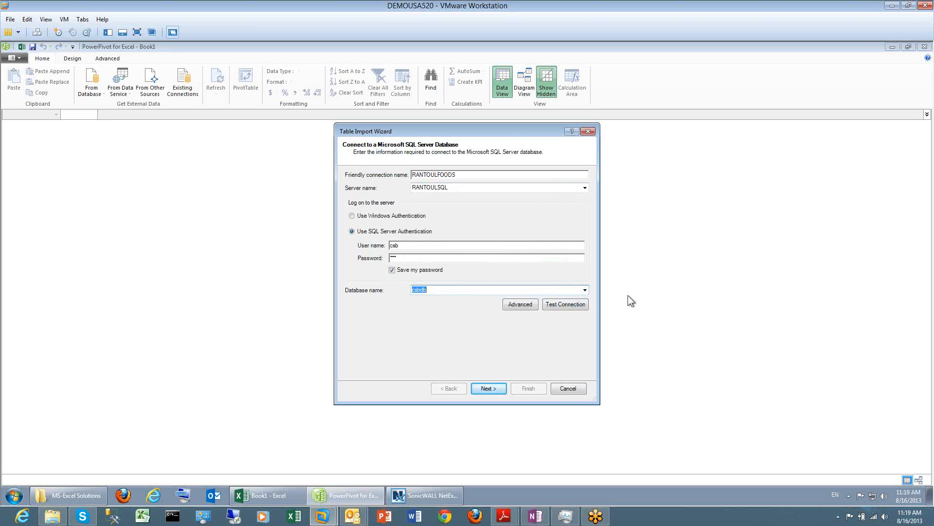
# Test the database connection and continue with selecting the data to import from a list of tables and views
pyautogui.click(561, 306)
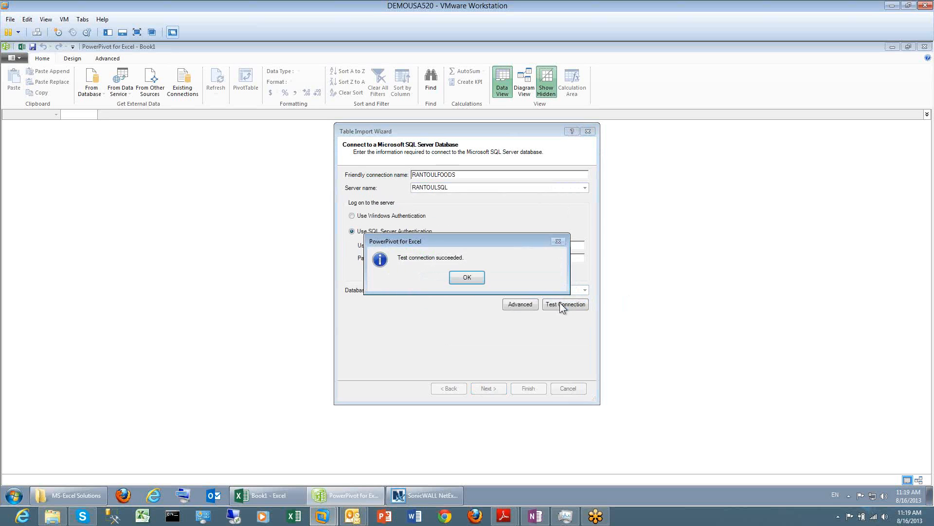
pyautogui.click(467, 277)
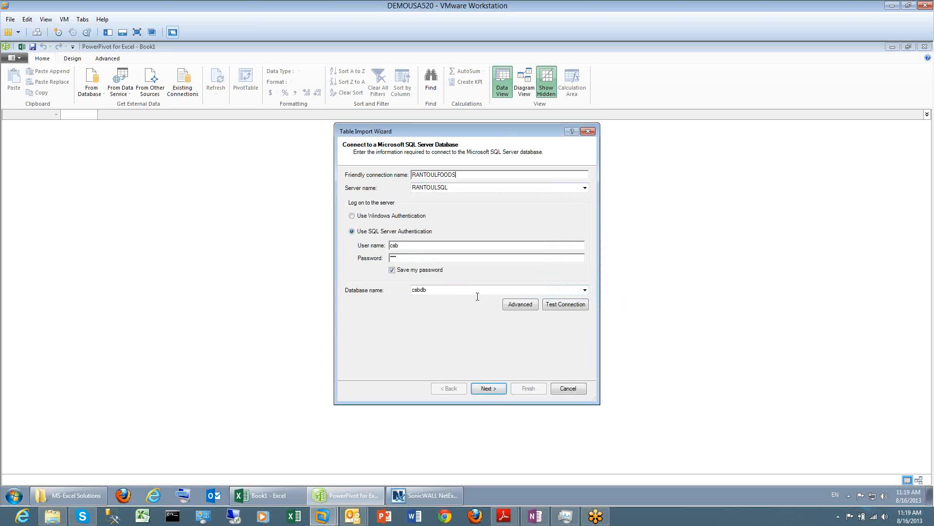
pyautogui.click(494, 387)
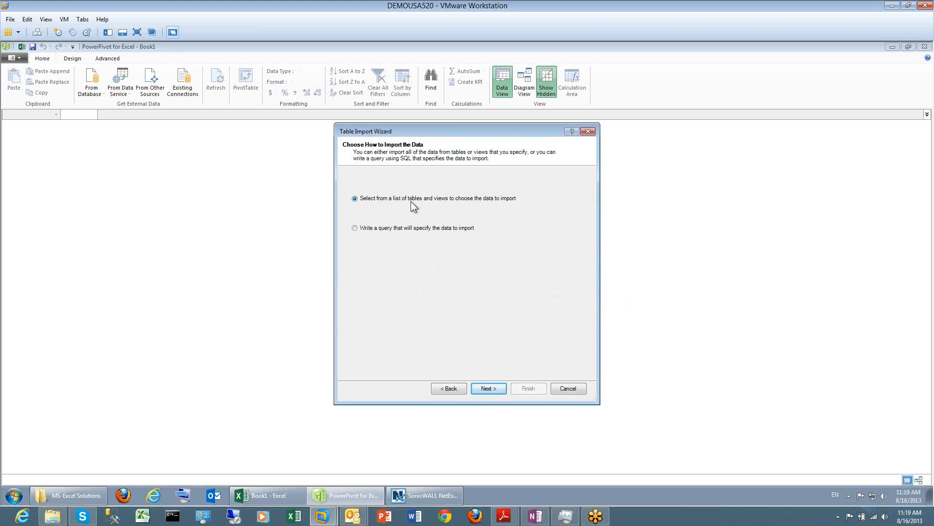
pyautogui.click(487, 387)
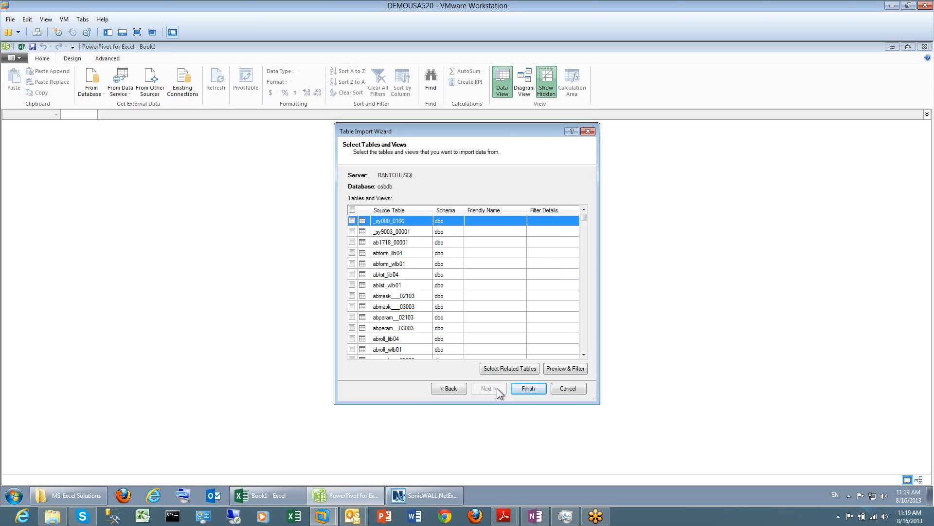
# Enlarge the Table Import Wizard and select the DimDate table for import
pyautogui.moveTo(598, 400); pyautogui.dragTo(732, 429)
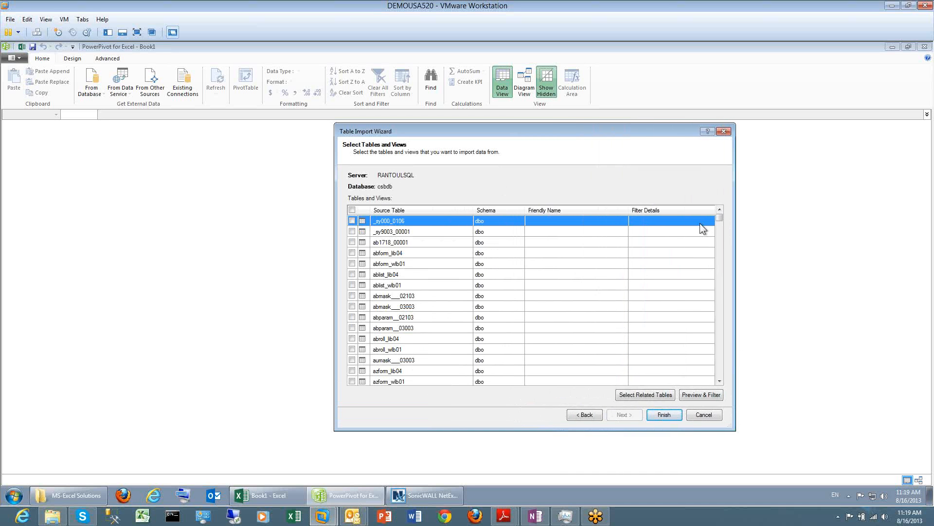
pyautogui.scroll(-15, 594, 272)
pyautogui.scroll(-1, 584, 296)
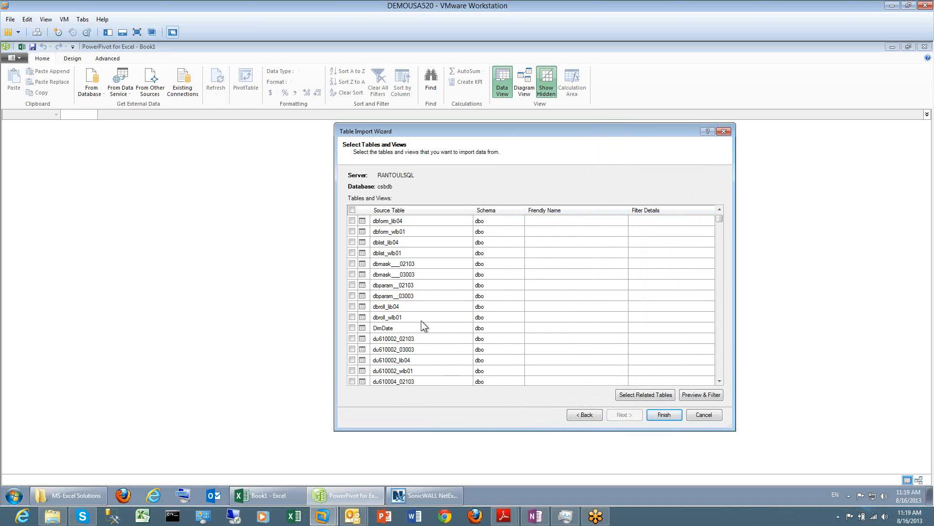
pyautogui.click(352, 328)
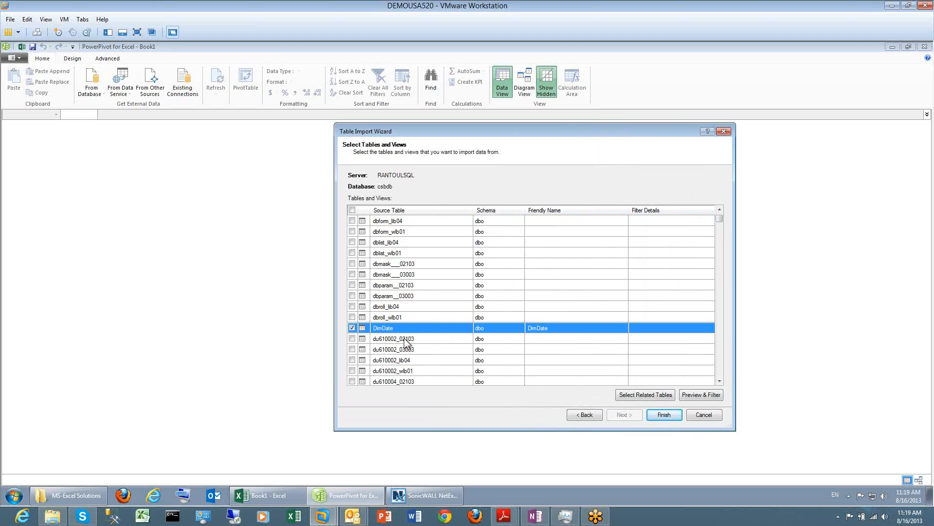
# Find the dimension views near the end of the source table list and select DimAddress for import
pyautogui.scroll(-1, 392, 328)
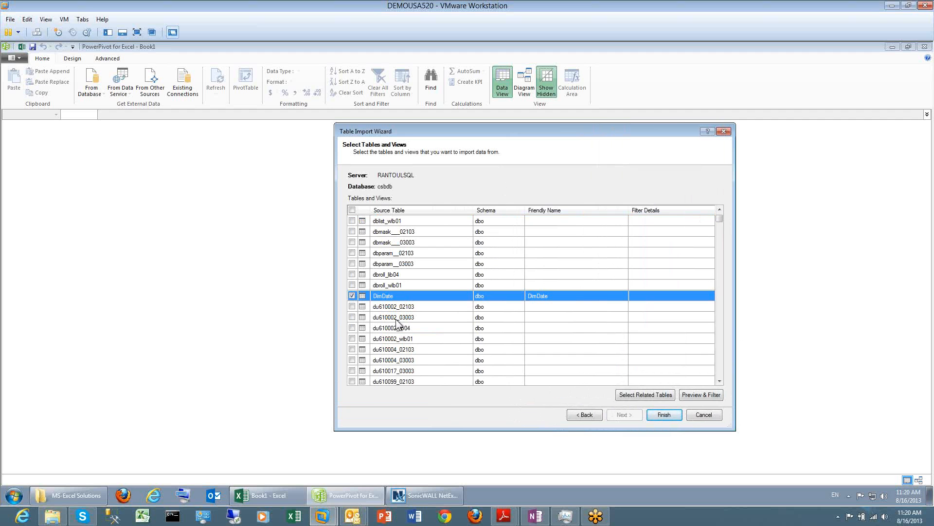
pyautogui.scroll(-5, 442, 336)
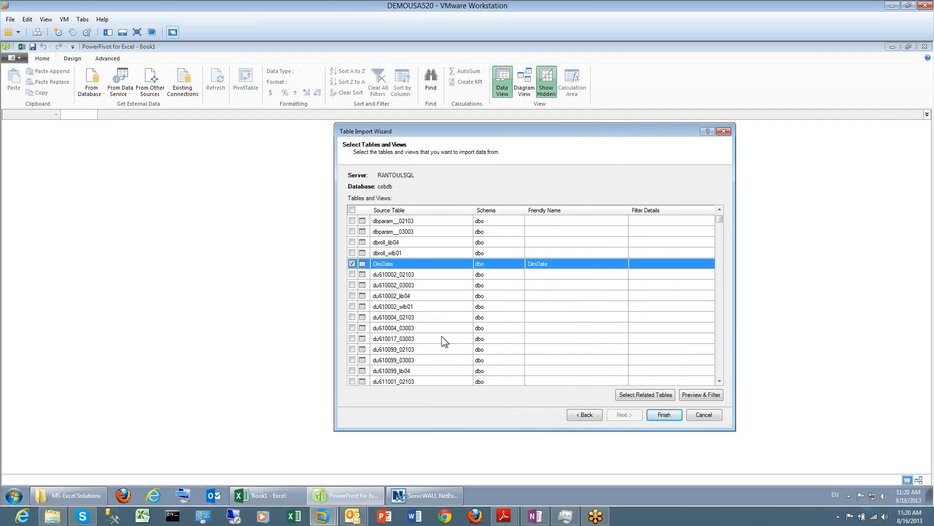
pyautogui.scroll(-10, 442, 336)
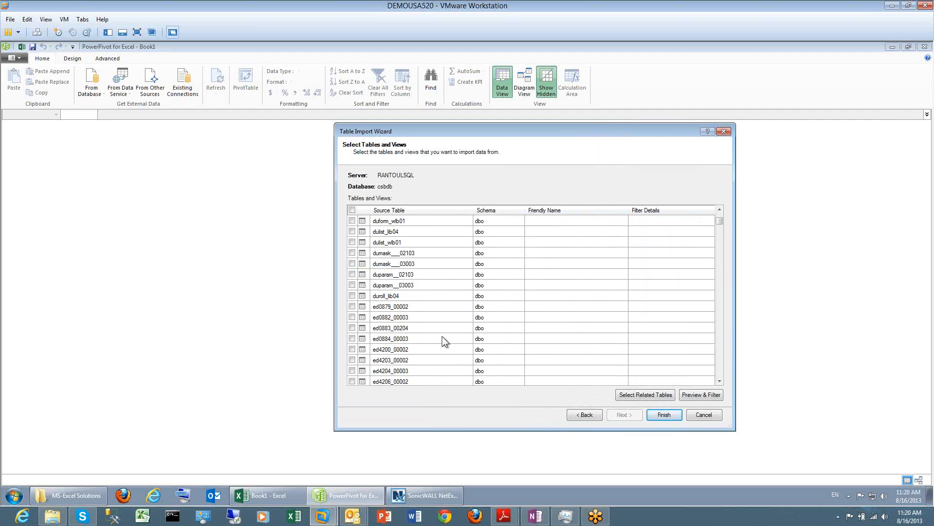
pyautogui.scroll(-10, 442, 336)
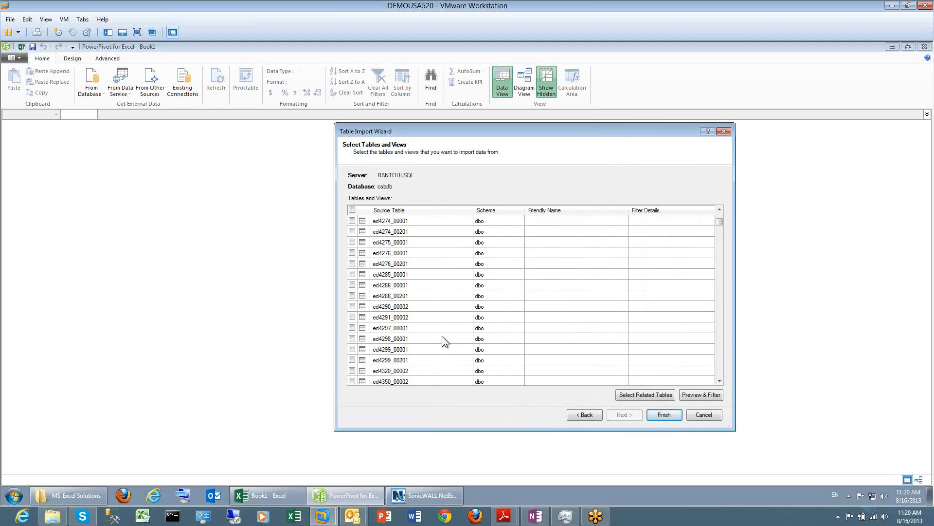
pyautogui.scroll(-10, 442, 336)
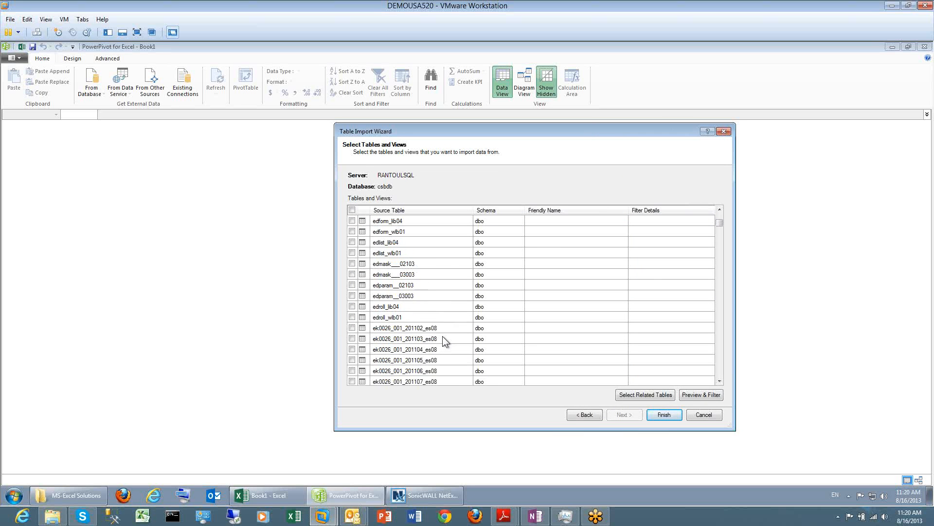
pyautogui.moveTo(718, 228); pyautogui.dragTo(702, 370)
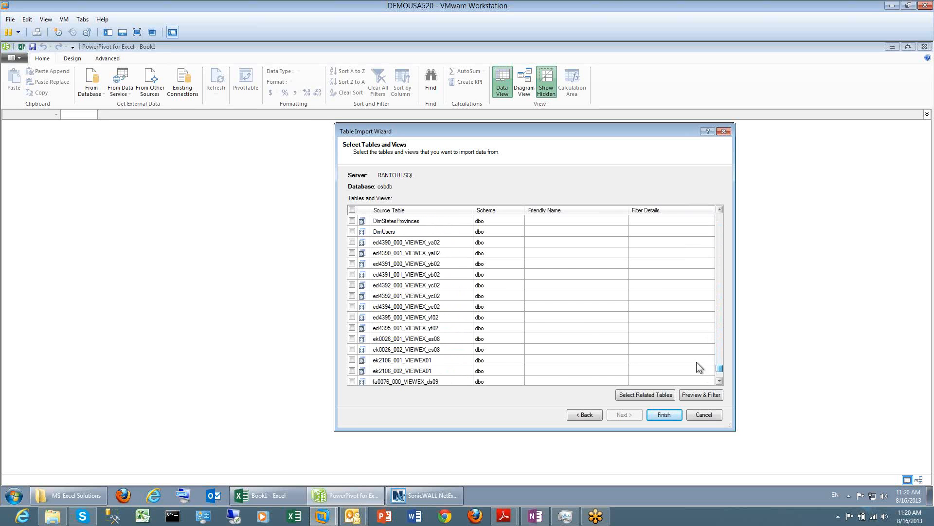
pyautogui.scroll(4, 586, 329)
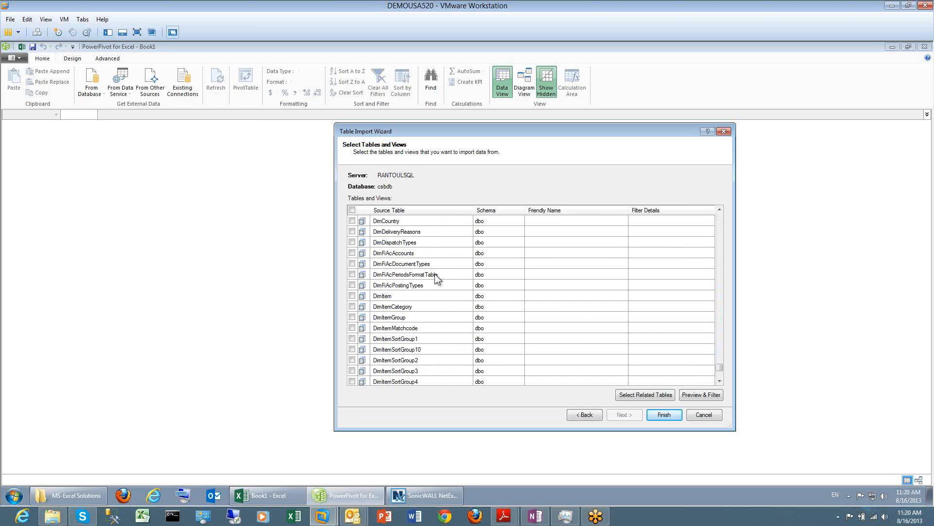
pyautogui.scroll(3, 434, 274)
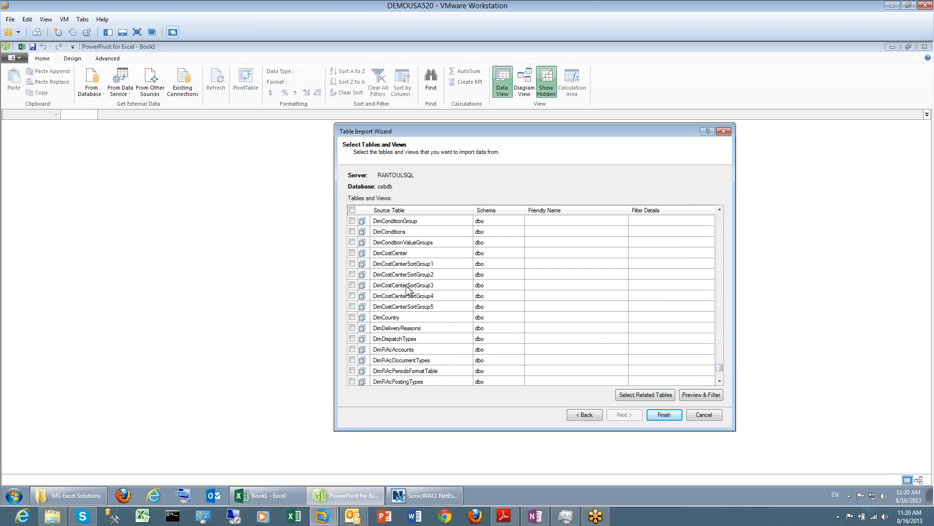
pyautogui.scroll(2, 408, 289)
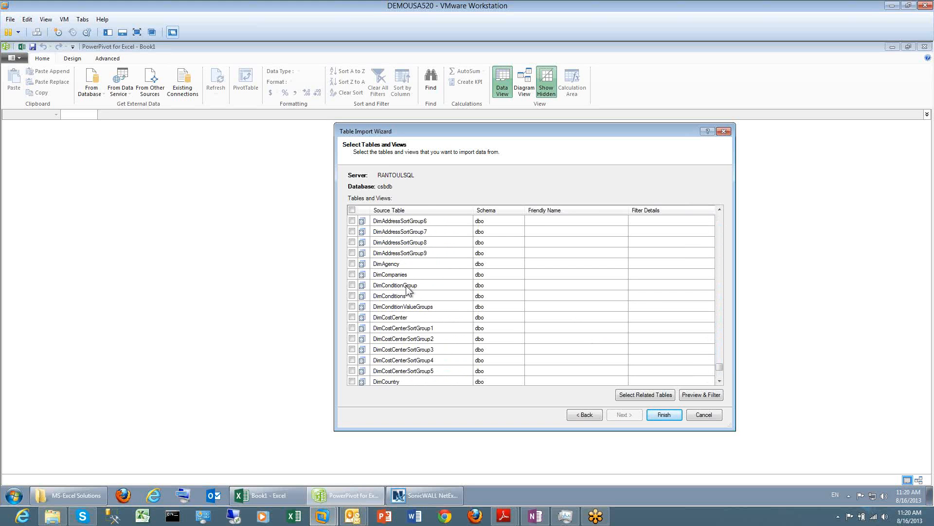
pyautogui.scroll(4, 407, 289)
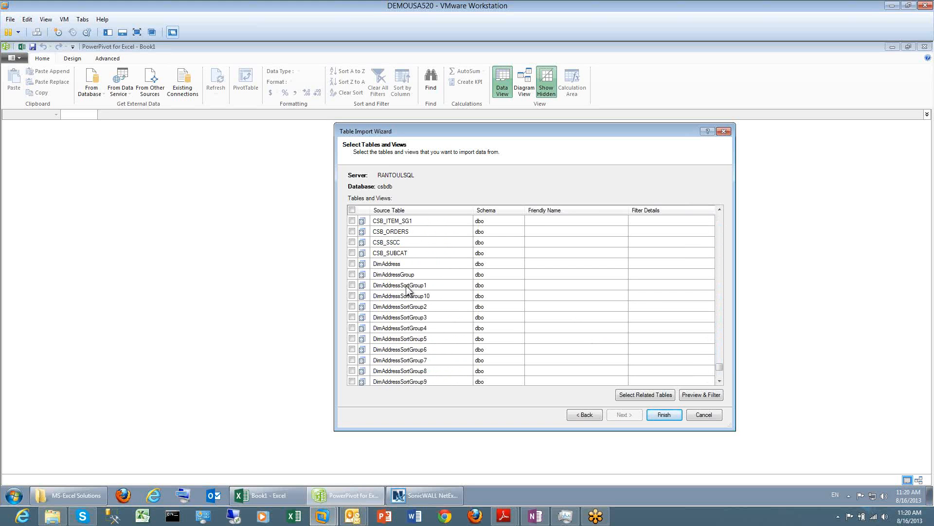
pyautogui.click(352, 264)
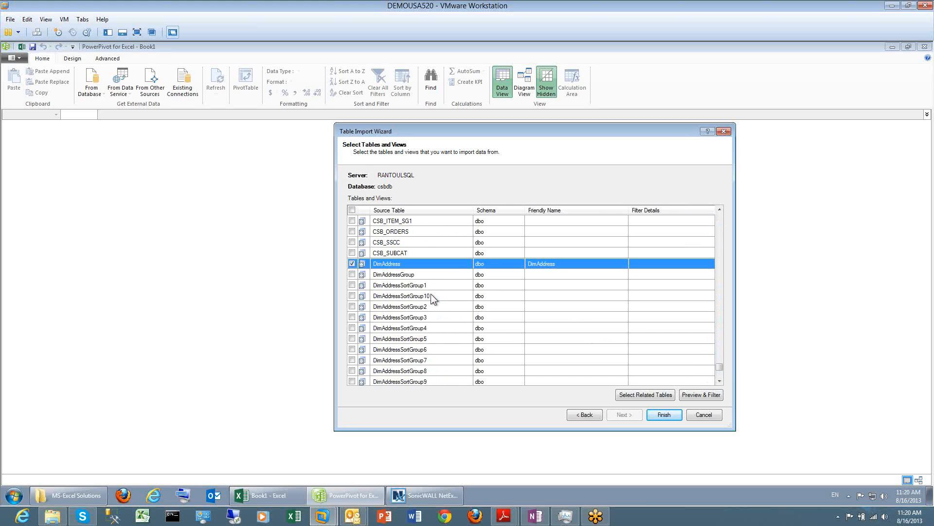
# Select the DimItem and DimItemCategory views for import
pyautogui.scroll(-2, 431, 295)
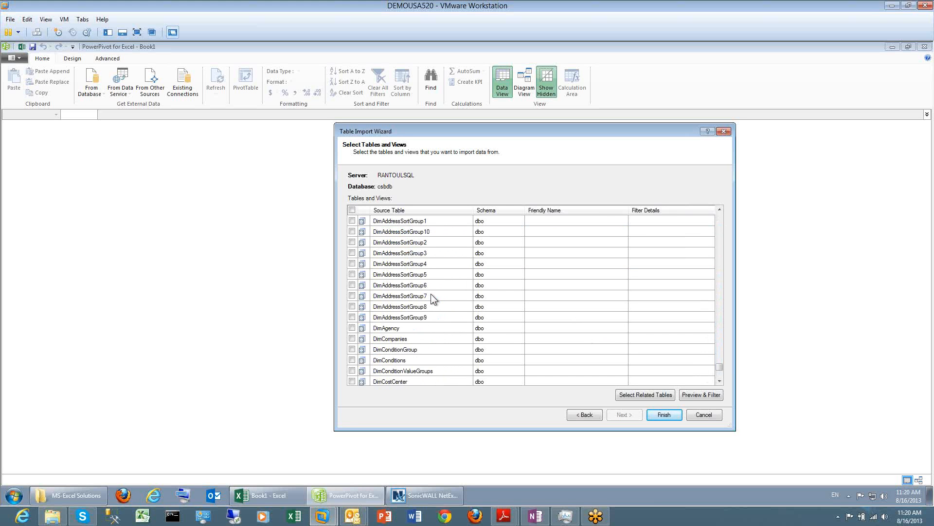
pyautogui.scroll(-1, 431, 295)
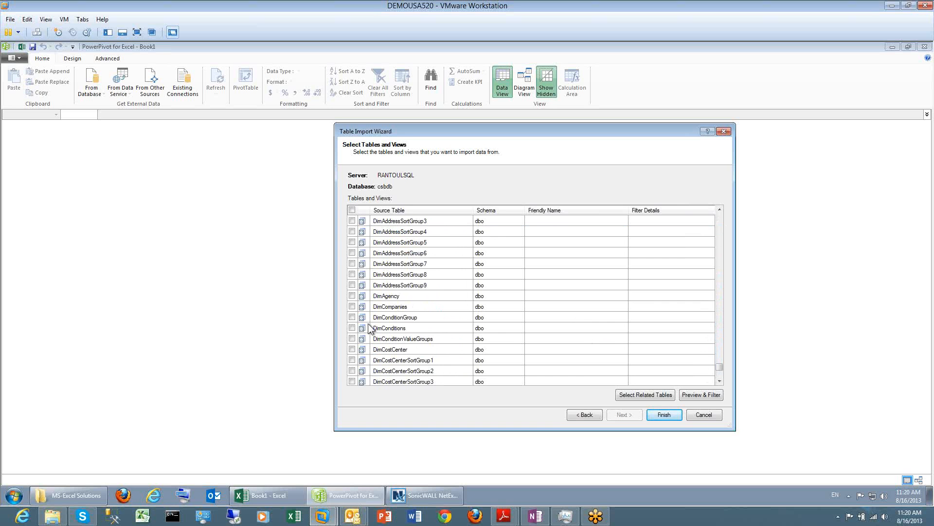
pyautogui.scroll(-3, 402, 331)
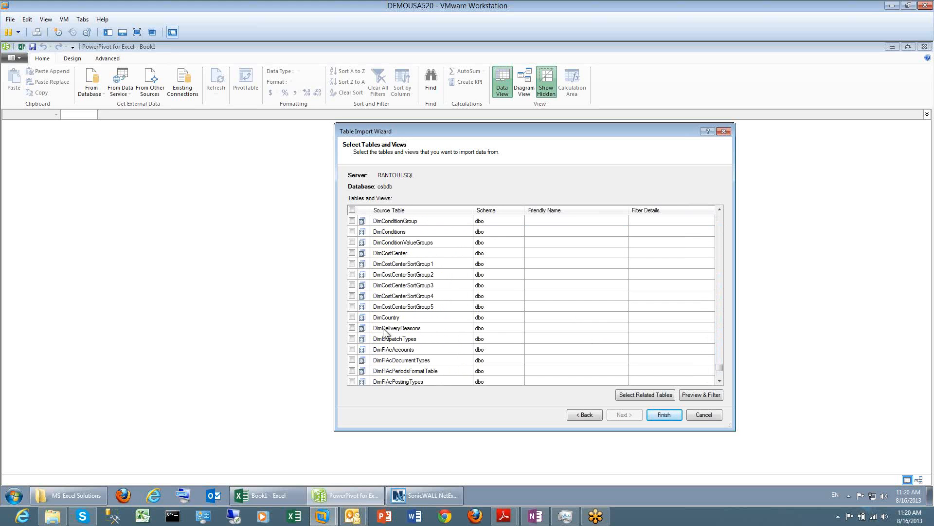
pyautogui.scroll(-1, 382, 346)
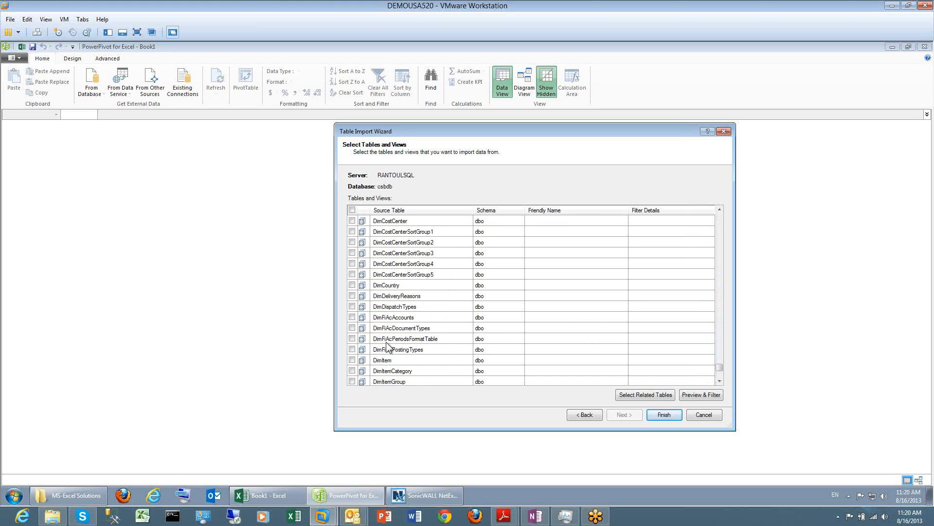
pyautogui.click(352, 360)
pyautogui.click(352, 371)
# Add the DimItemSortGroup1 and DimItemSubCategory views to the import selection
pyautogui.scroll(-2, 354, 372)
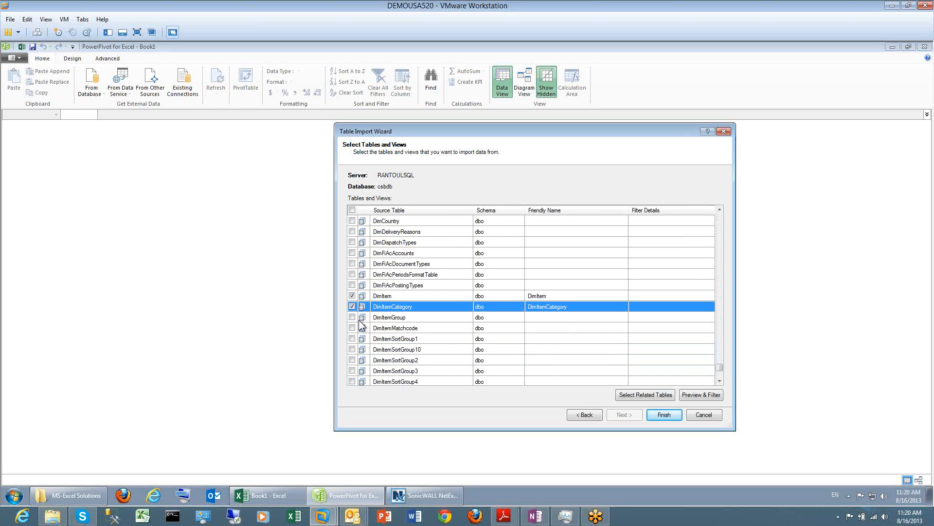
pyautogui.scroll(-1, 389, 321)
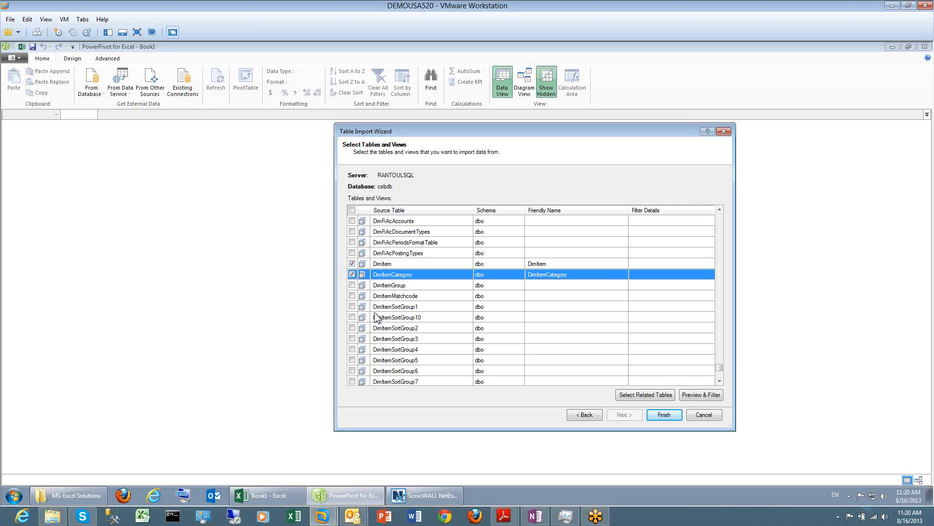
pyautogui.click(352, 307)
pyautogui.scroll(-2, 377, 340)
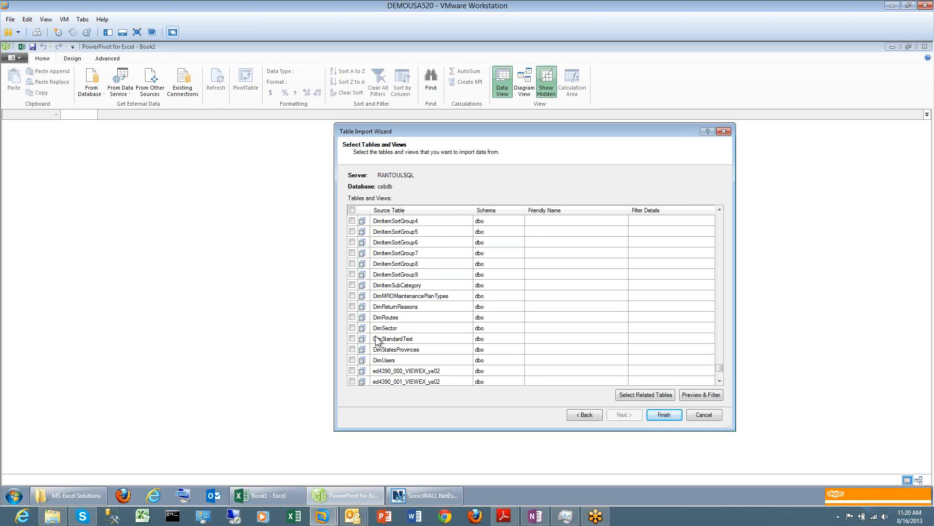
pyautogui.scroll(-1, 377, 341)
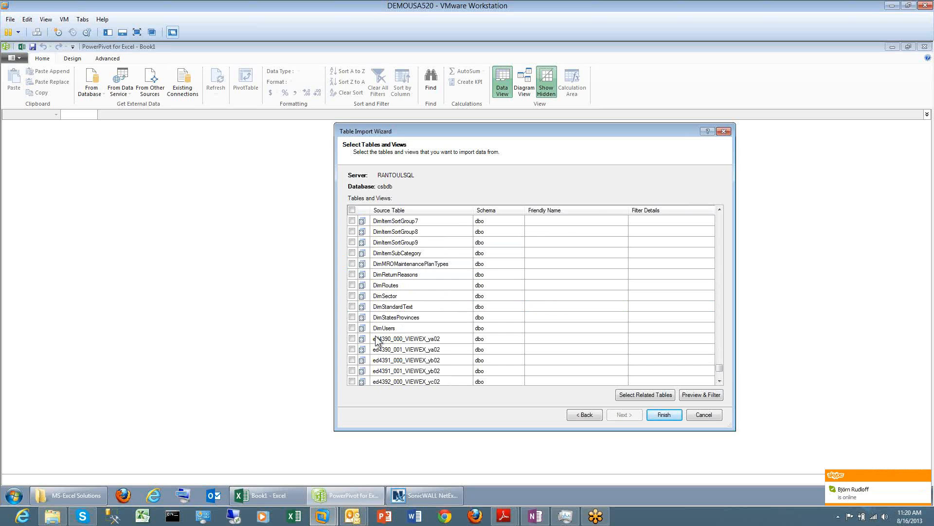
pyautogui.click(352, 252)
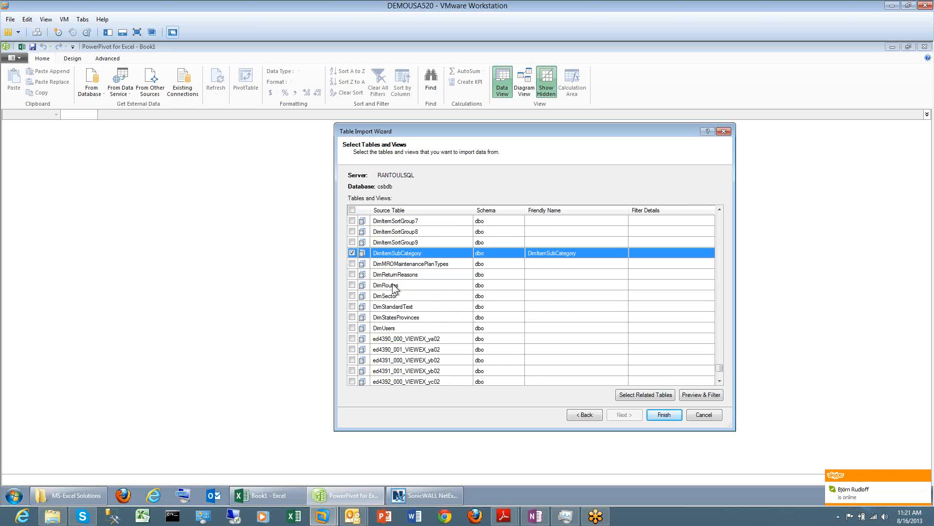
# Find the fact views in the source list and select FactSalesHistoryDS for import
pyautogui.scroll(-2, 410, 287)
pyautogui.scroll(-5, 411, 292)
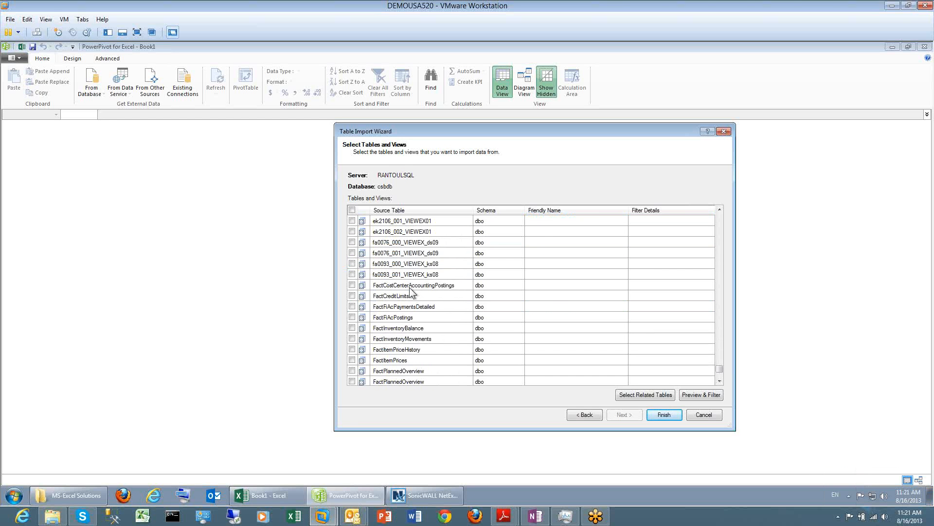
pyautogui.scroll(-2, 411, 292)
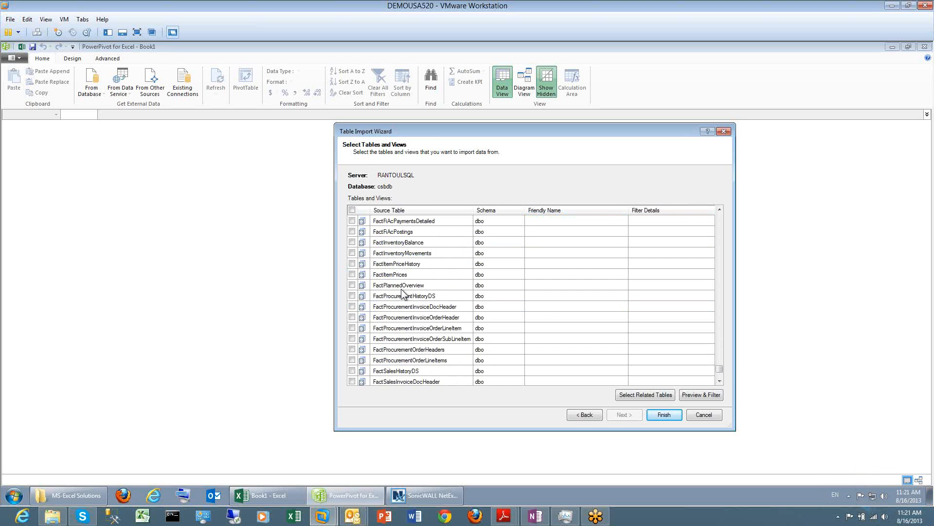
pyautogui.click(352, 371)
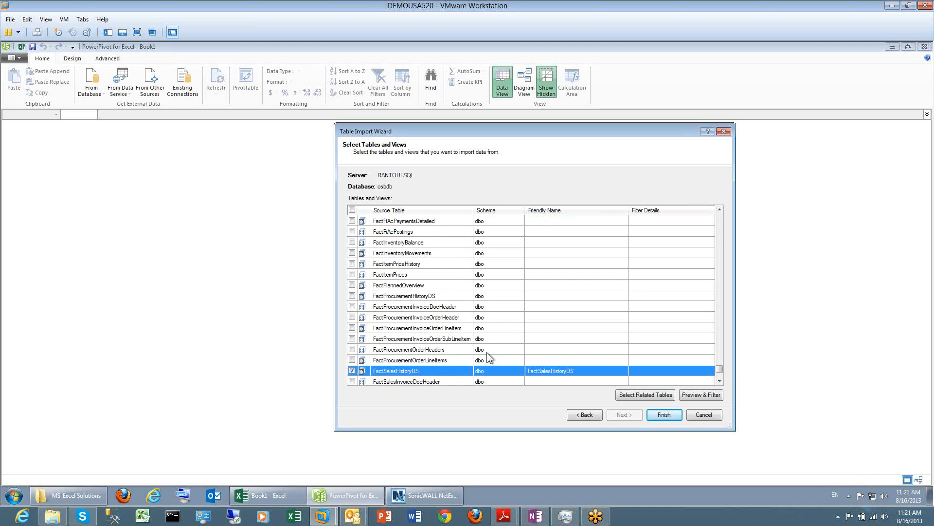
# Open the preview and column filter of FactSalesHistoryDS and widen the TruckKey column to show its full name
pyautogui.click(696, 396)
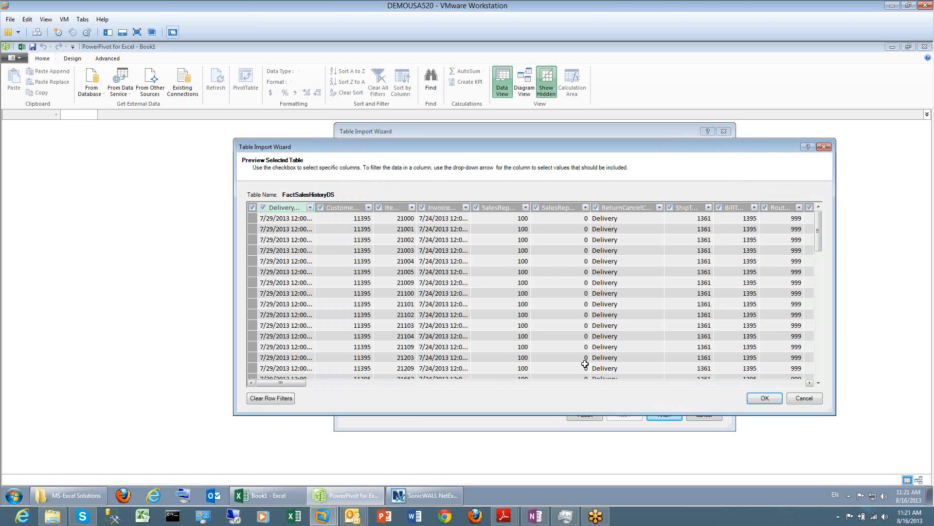
pyautogui.moveTo(280, 383); pyautogui.dragTo(321, 388)
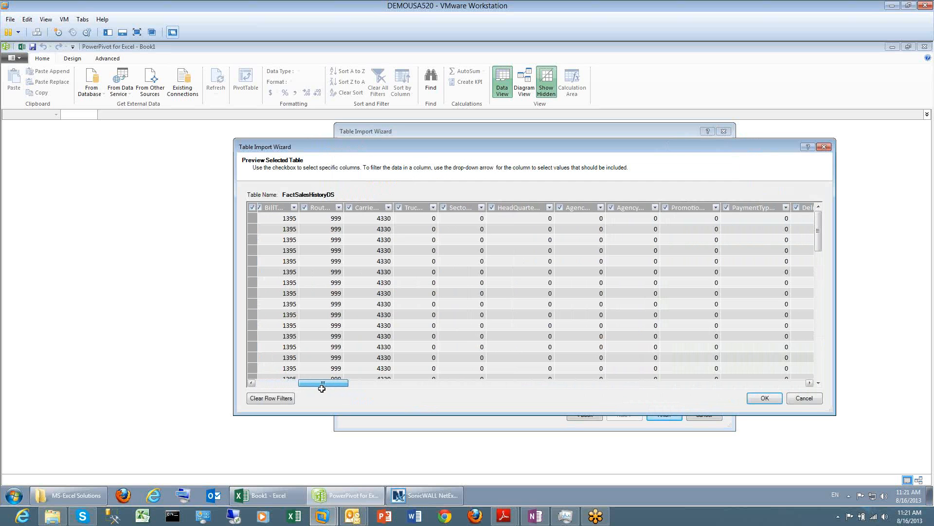
pyautogui.moveTo(321, 388); pyautogui.dragTo(322, 387)
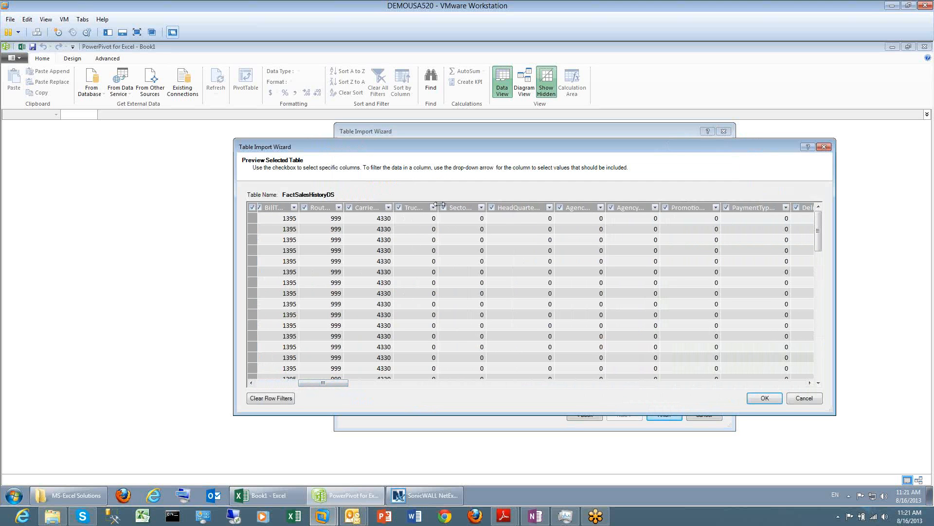
pyautogui.moveTo(440, 203); pyautogui.dragTo(492, 206)
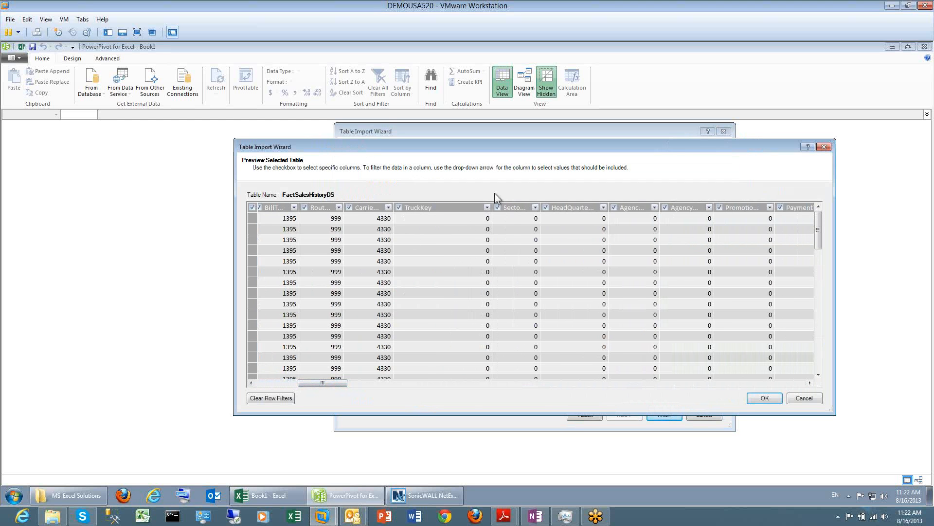
# Exclude the TruckKey, sector, headquarters and both agency columns of FactSalesHistoryDS from the import
pyautogui.click(399, 208)
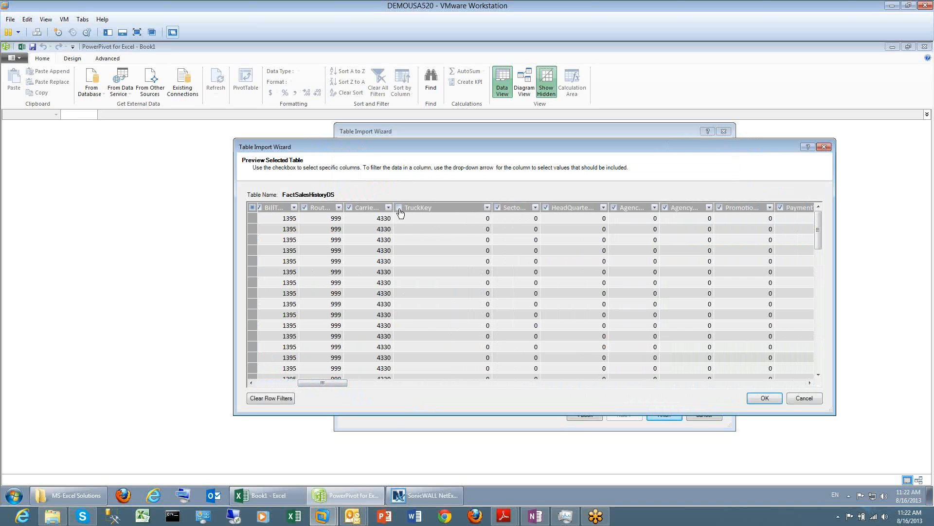
pyautogui.click(498, 208)
pyautogui.click(546, 208)
pyautogui.click(614, 208)
pyautogui.click(665, 209)
# Exclude the promotion, payment type, delivery type and contract number columns of FactSalesHistoryDS from the import
pyautogui.moveTo(325, 382); pyautogui.dragTo(352, 382)
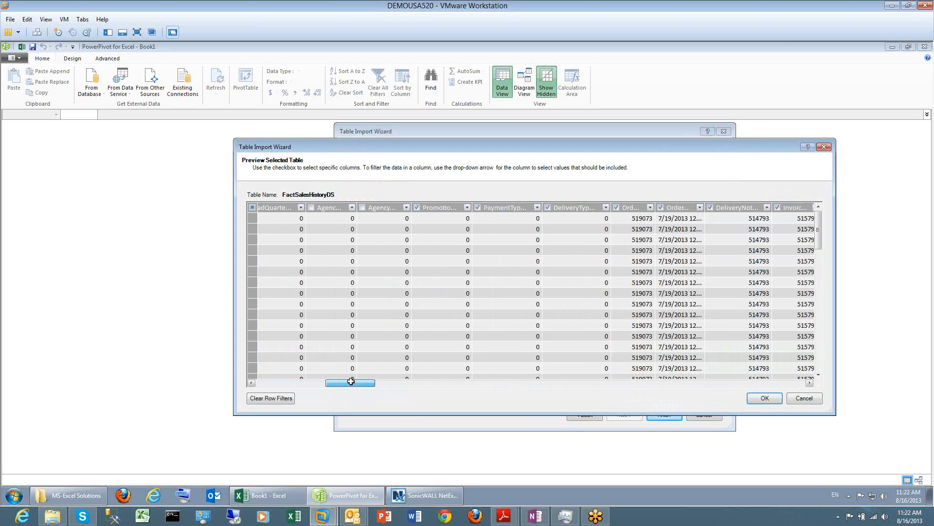
pyautogui.click(417, 208)
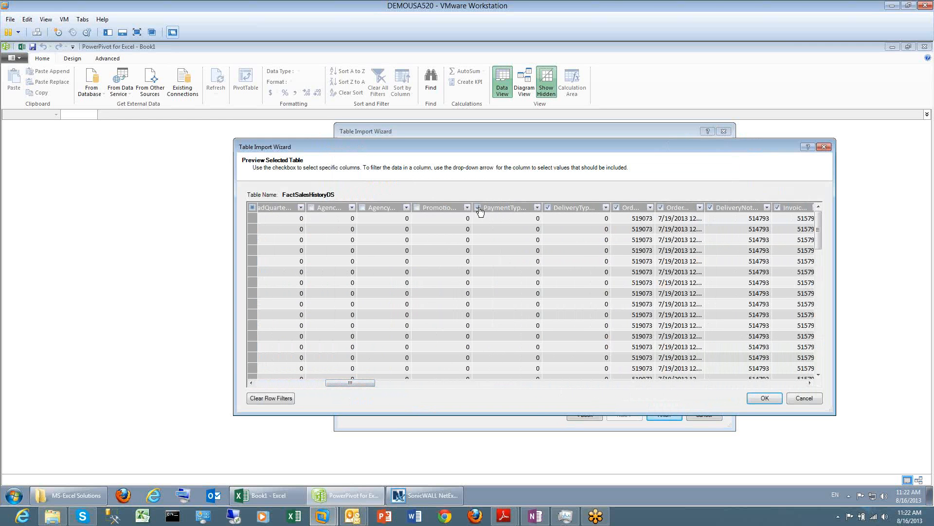
pyautogui.click(479, 210)
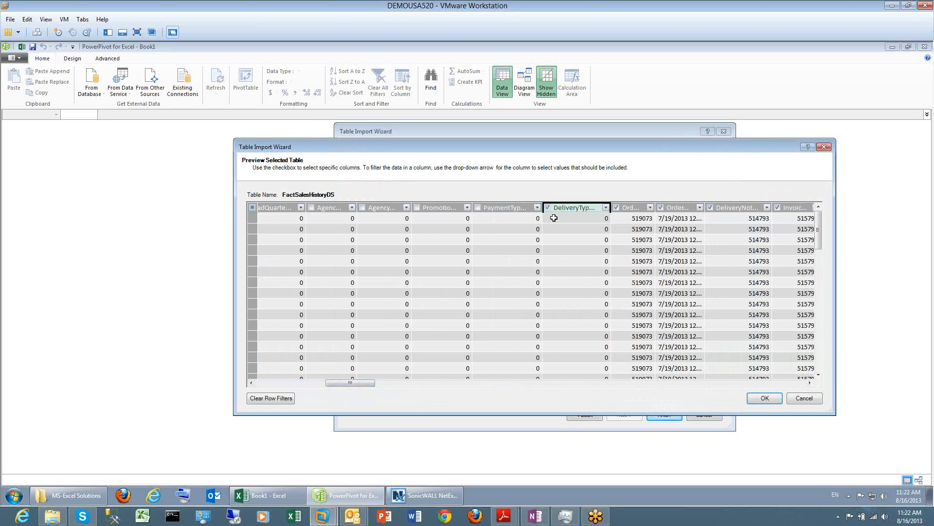
pyautogui.click(548, 208)
pyautogui.moveTo(346, 383); pyautogui.dragTo(415, 384)
pyautogui.click(418, 208)
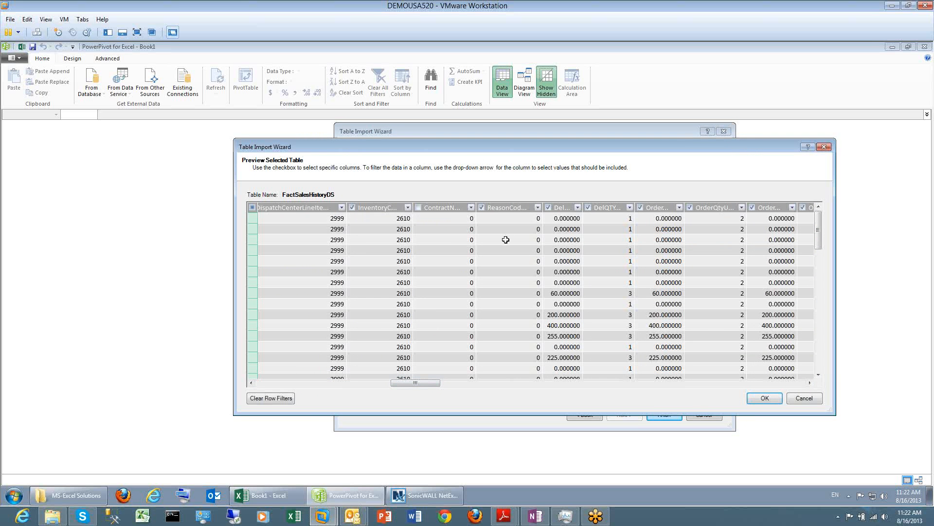
# Exclude both commission columns and both commission flag columns of FactSalesHistoryDS from the import and accept the column selection
pyautogui.moveTo(435, 383); pyautogui.dragTo(498, 385)
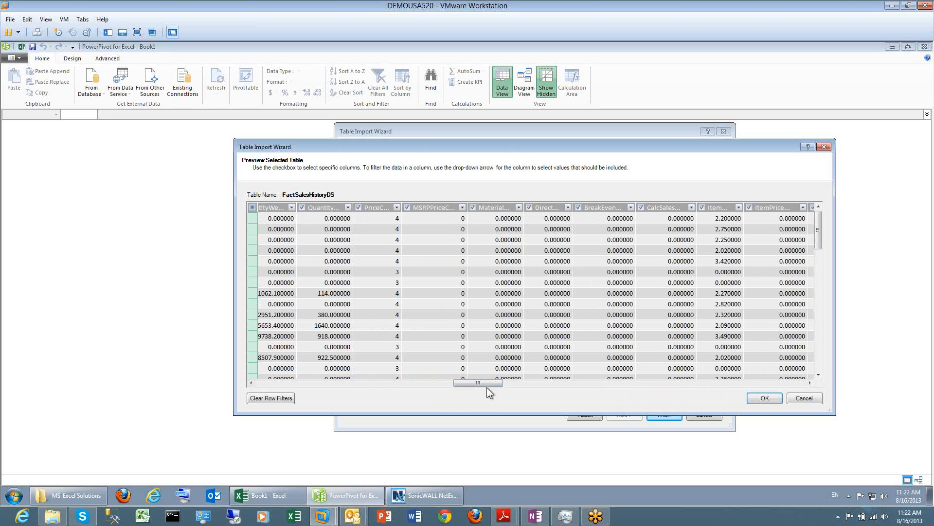
pyautogui.scroll(-1, 557, 337)
pyautogui.scroll(1, 558, 337)
pyautogui.moveTo(479, 383); pyautogui.dragTo(600, 384)
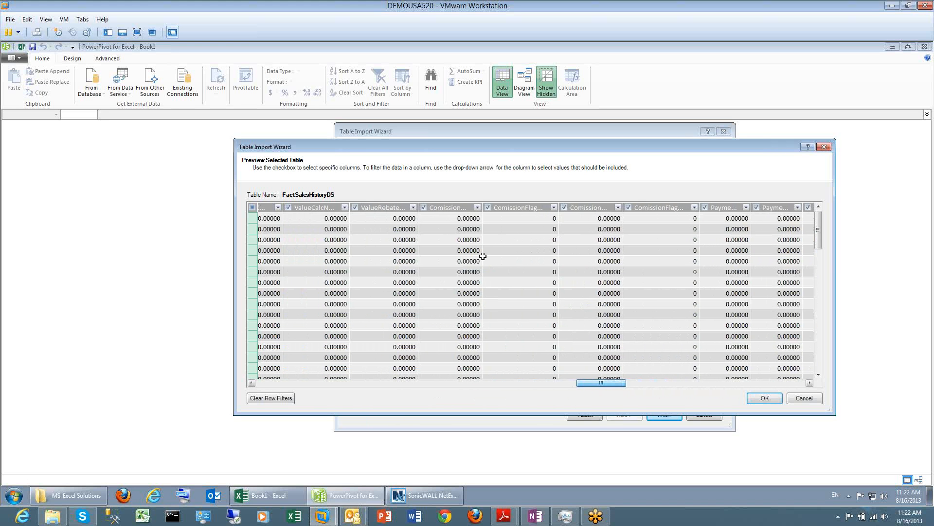
pyautogui.click(423, 207)
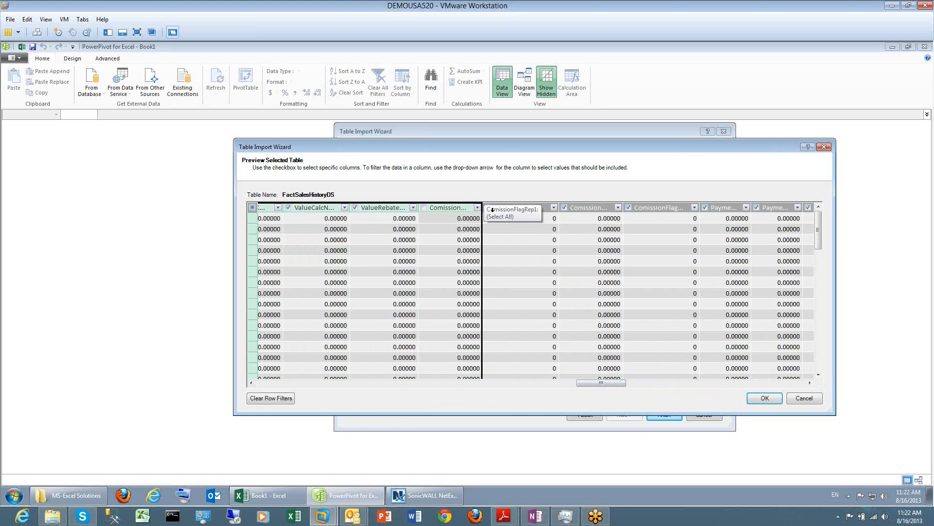
pyautogui.click(489, 215)
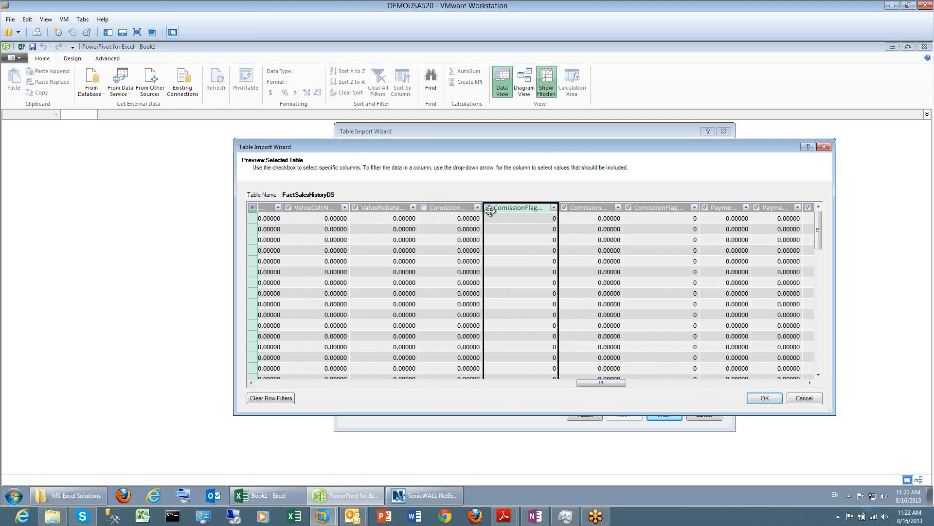
pyautogui.click(488, 208)
pyautogui.keyDown('shift'); pyautogui.click(629, 208); pyautogui.keyUp('shift')
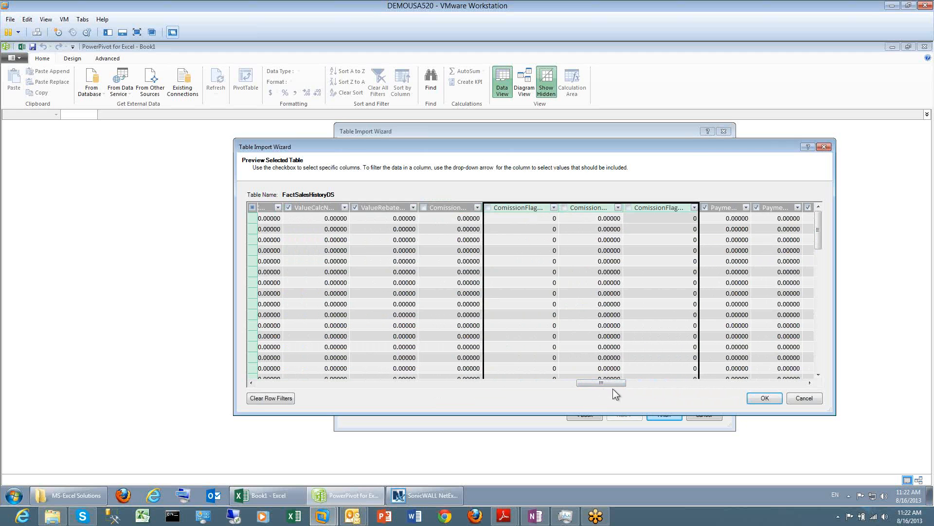
pyautogui.click(763, 398)
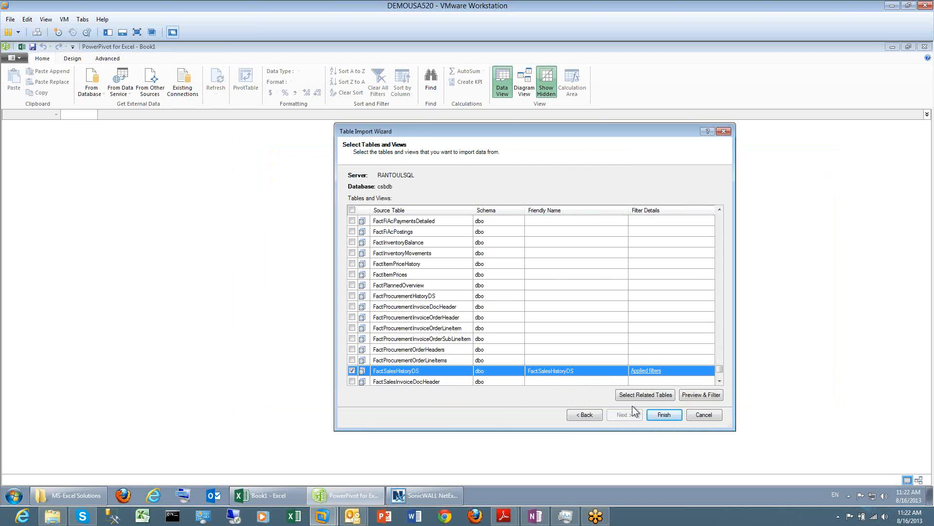
# Start importing the selected tables and check the connection throughput in SonicWALL NetExtender while the import runs
pyautogui.click(660, 415)
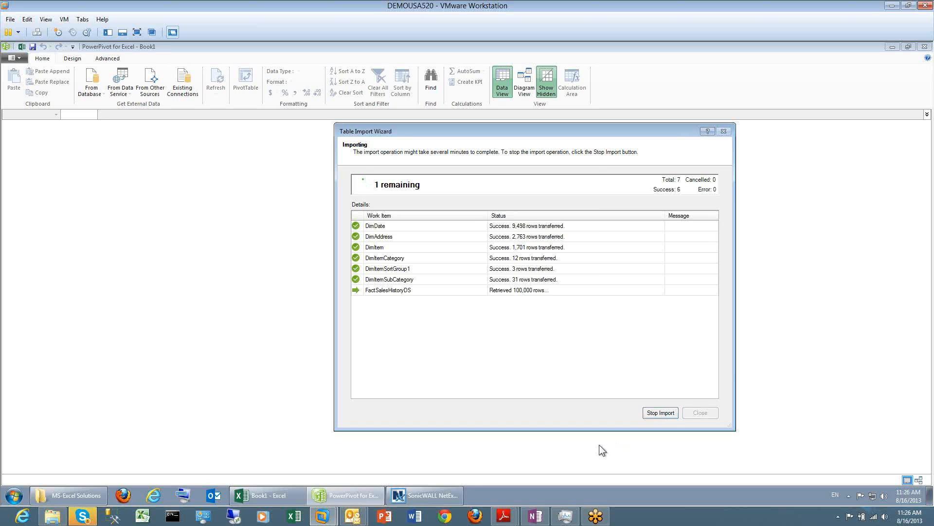
pyautogui.click(423, 495)
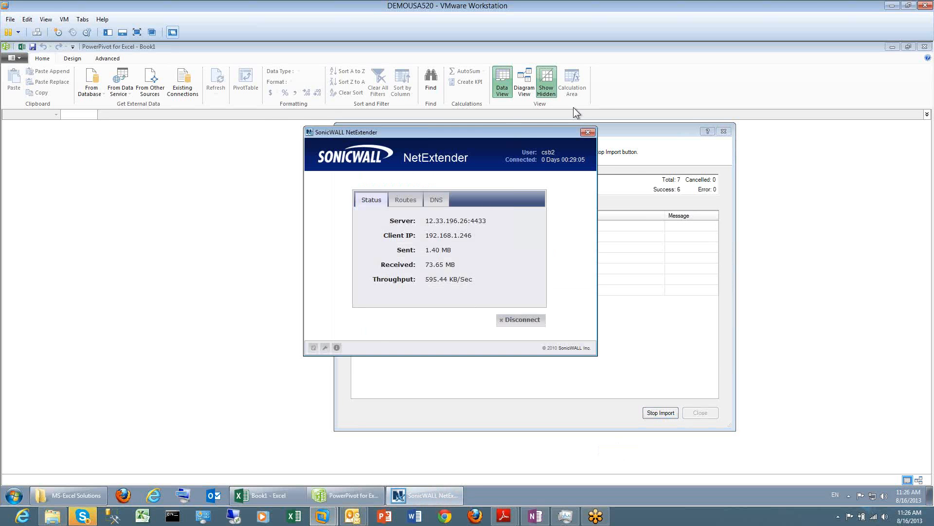
pyautogui.moveTo(535, 135); pyautogui.dragTo(821, 137)
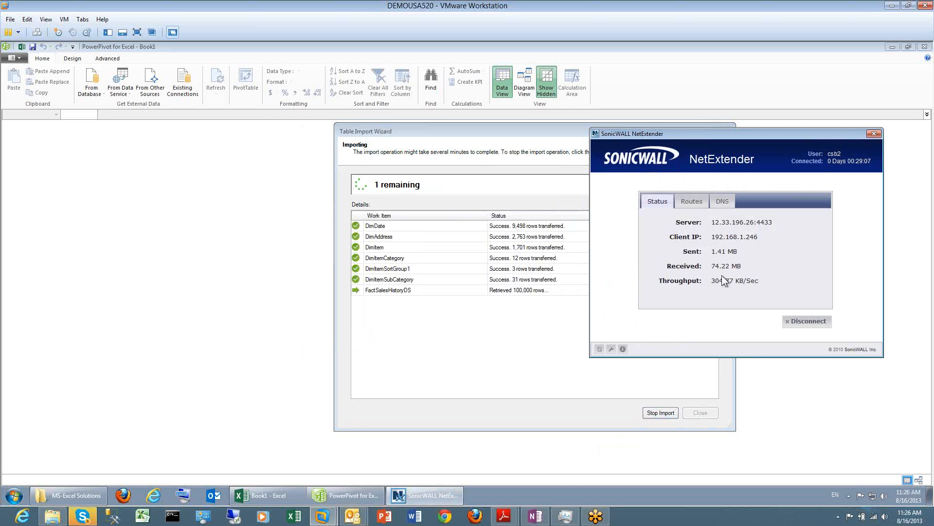
pyautogui.moveTo(722, 276)
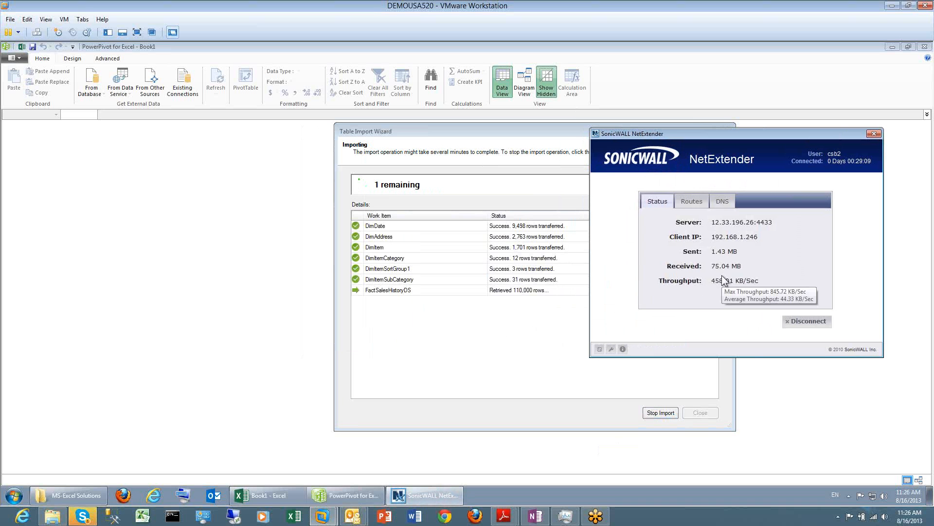
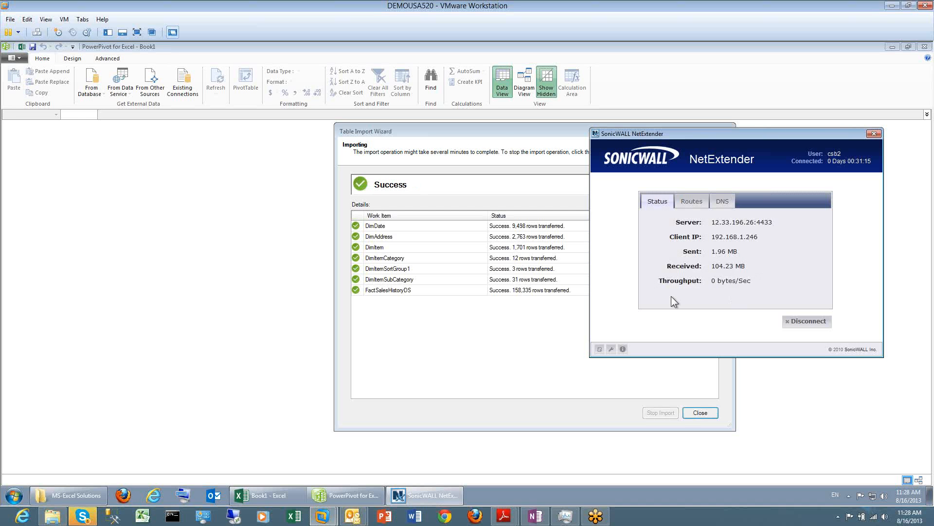
# Bring the Table Import Wizard back to the front and close it once the import is complete
pyautogui.moveTo(495, 130); pyautogui.dragTo(404, 141)
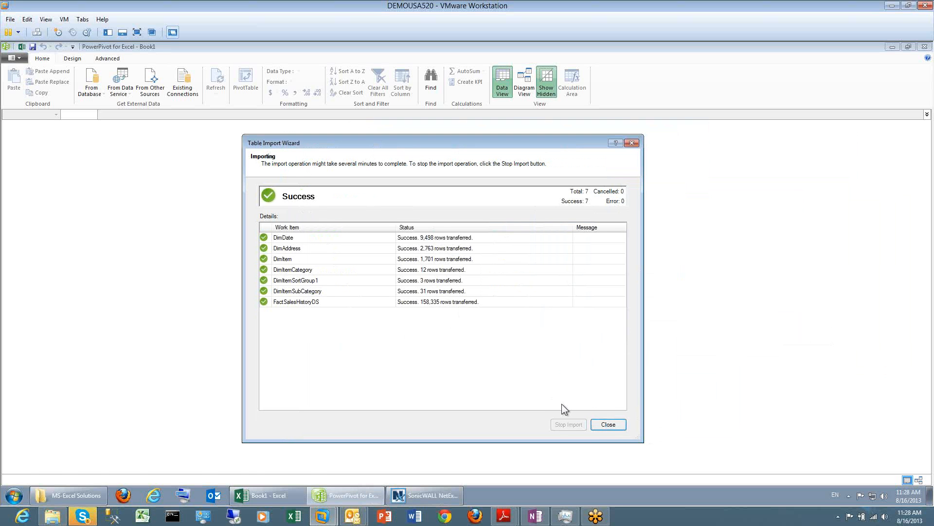
pyautogui.click(602, 426)
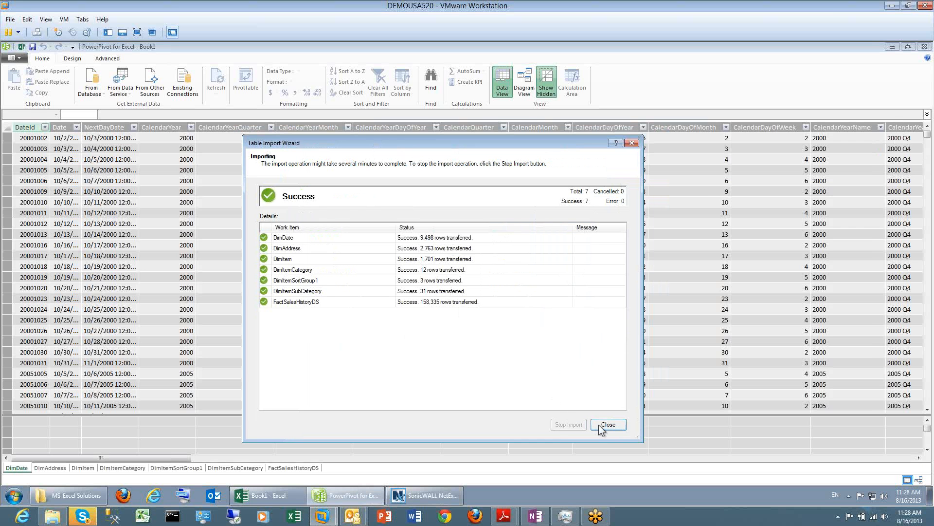
pyautogui.click(599, 424)
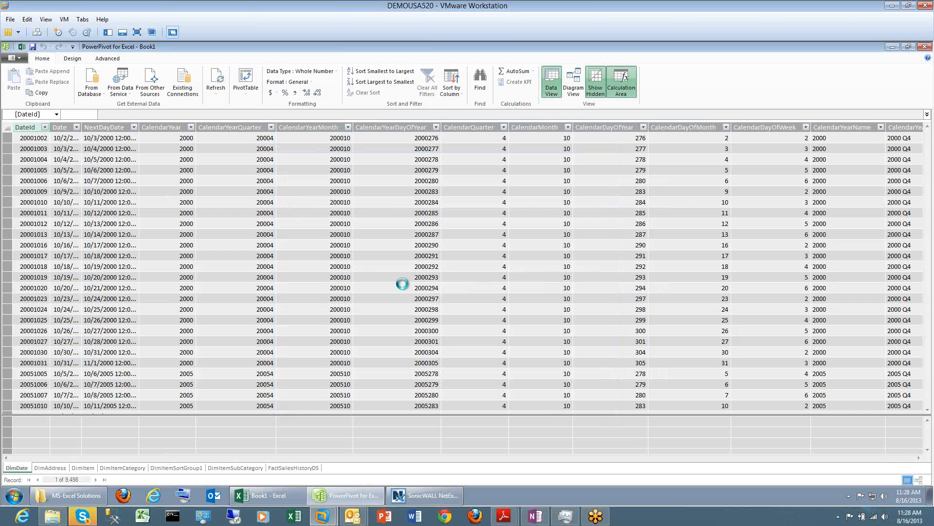
# Check the memory use of the Excel process in Windows Task Manager and close Task Manager
pyautogui.click(402, 287)
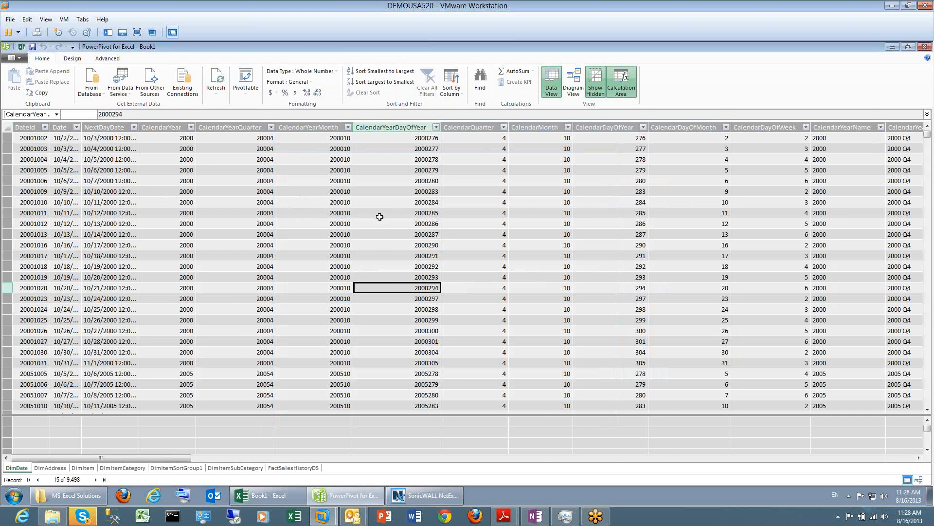
pyautogui.rightClick(554, 492)
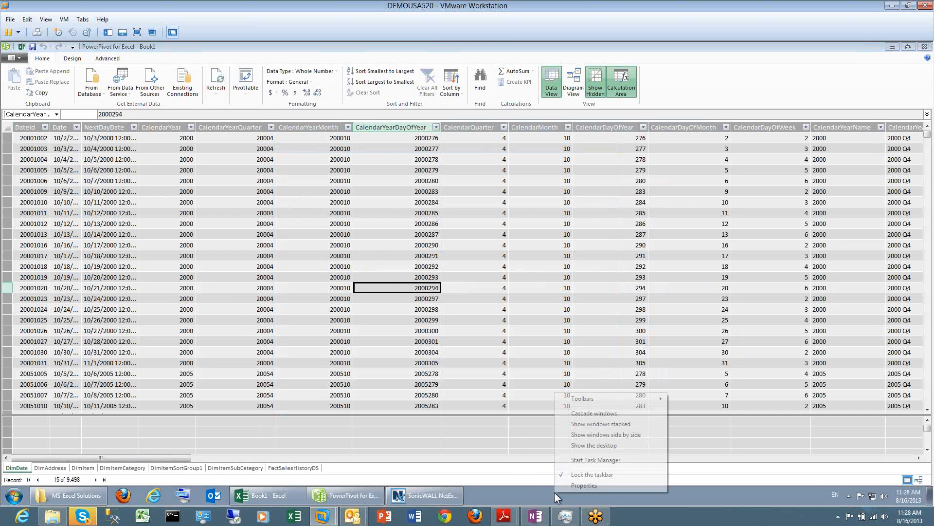
pyautogui.click(588, 464)
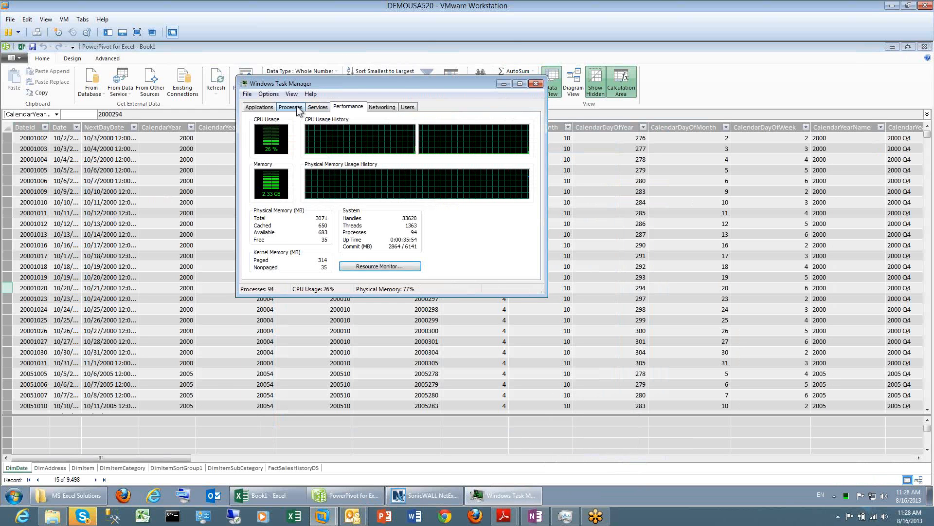
pyautogui.click(296, 106)
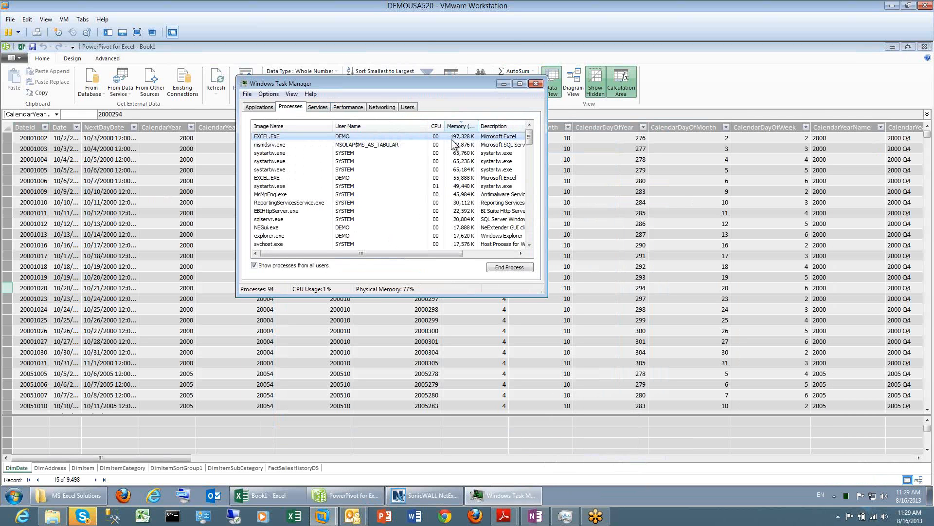
pyautogui.click(536, 85)
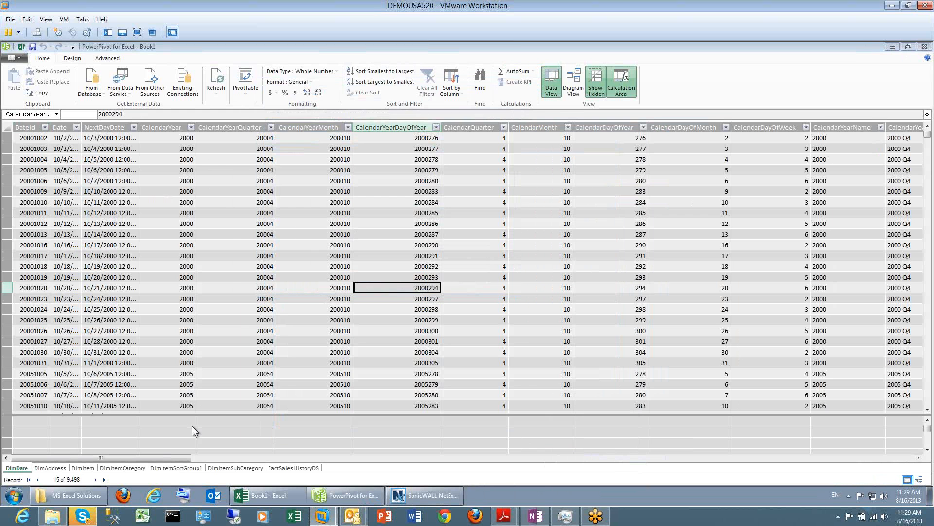
# Look through the imported tables one after another, from DimDate to FactSalesHistoryDS
pyautogui.click(281, 330)
pyautogui.click(210, 320)
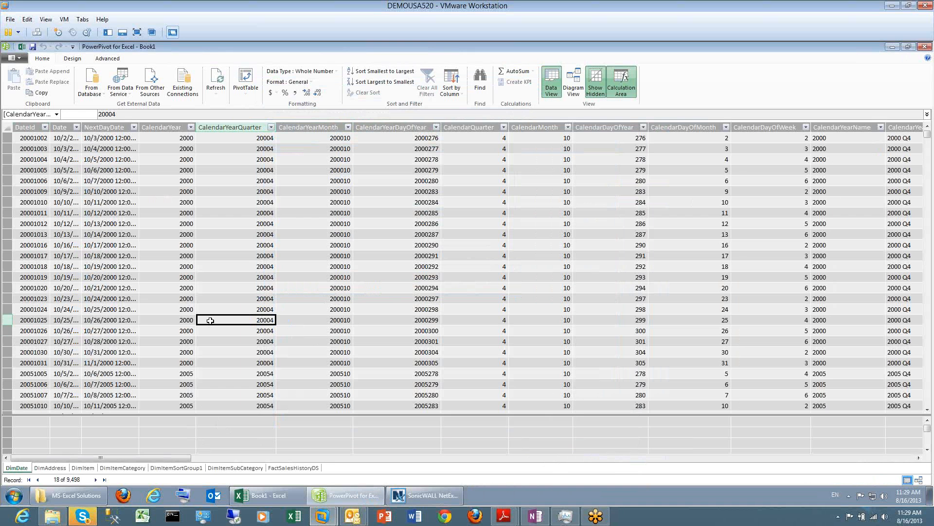
pyautogui.click(31, 243)
pyautogui.click(41, 469)
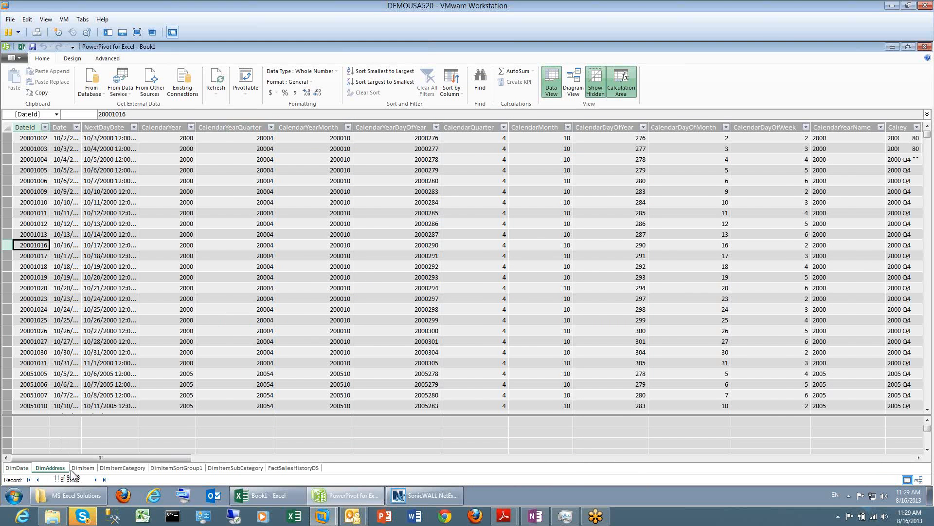
pyautogui.click(80, 468)
pyautogui.click(121, 468)
pyautogui.click(173, 468)
pyautogui.click(235, 468)
pyautogui.click(287, 467)
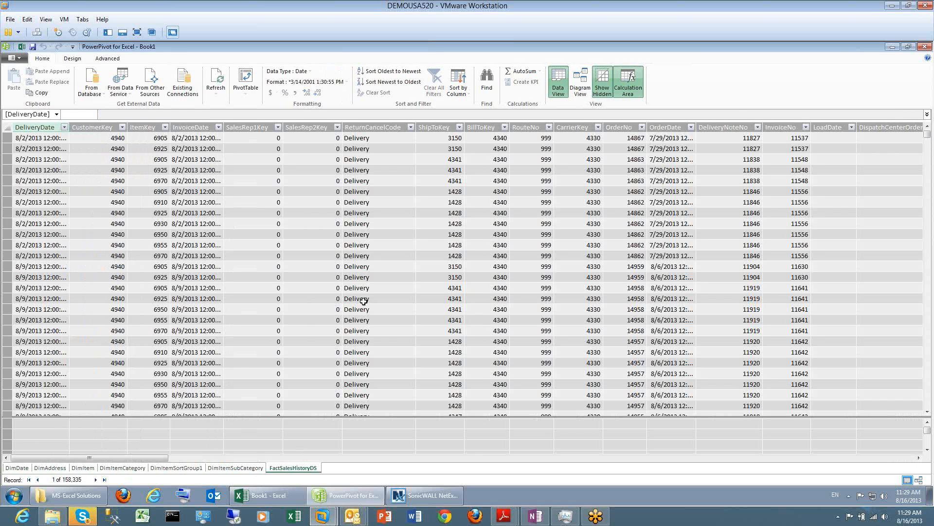
# Return to the DimDate table and widen its Date column
pyautogui.click(21, 470)
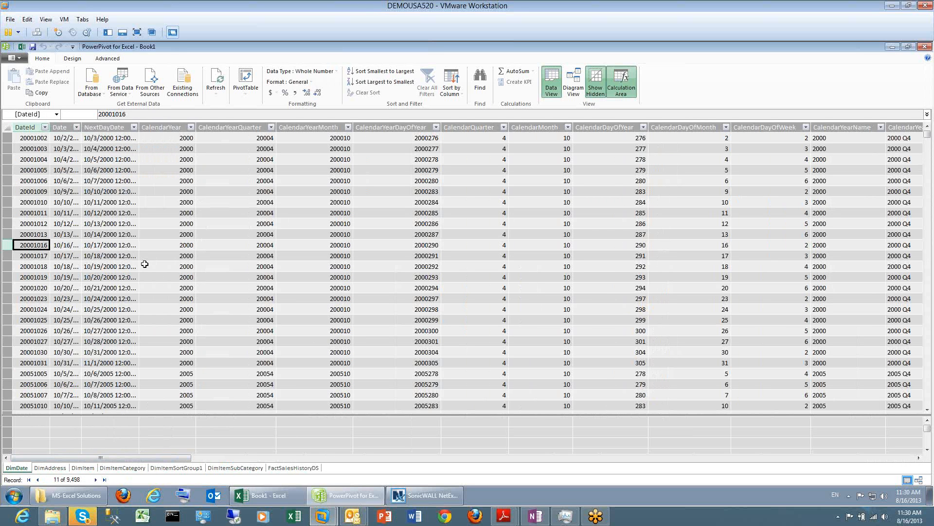
pyautogui.moveTo(81, 128); pyautogui.dragTo(96, 129)
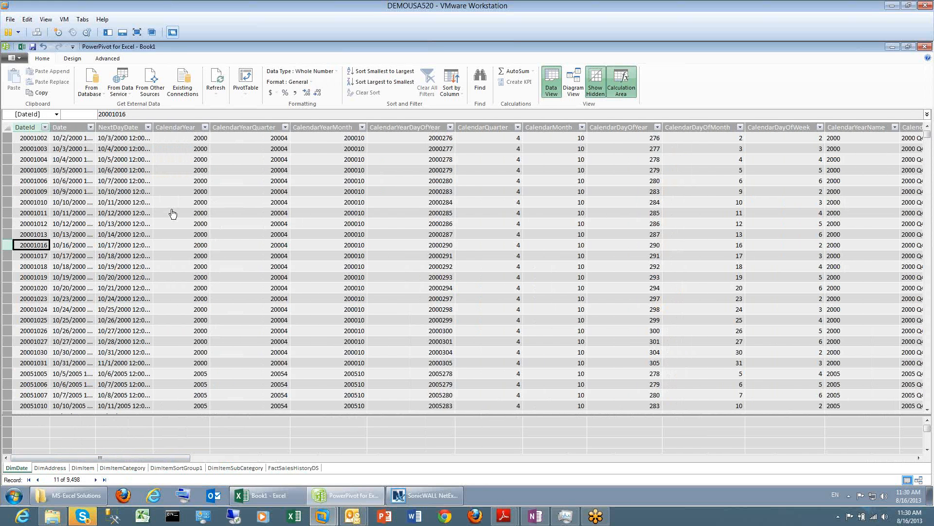
# Examine the DimDate columns from CalendarYear across the name, weekday and period start and end date columns to FiscalYearName
pyautogui.click(190, 213)
pyautogui.click(226, 223)
pyautogui.click(184, 233)
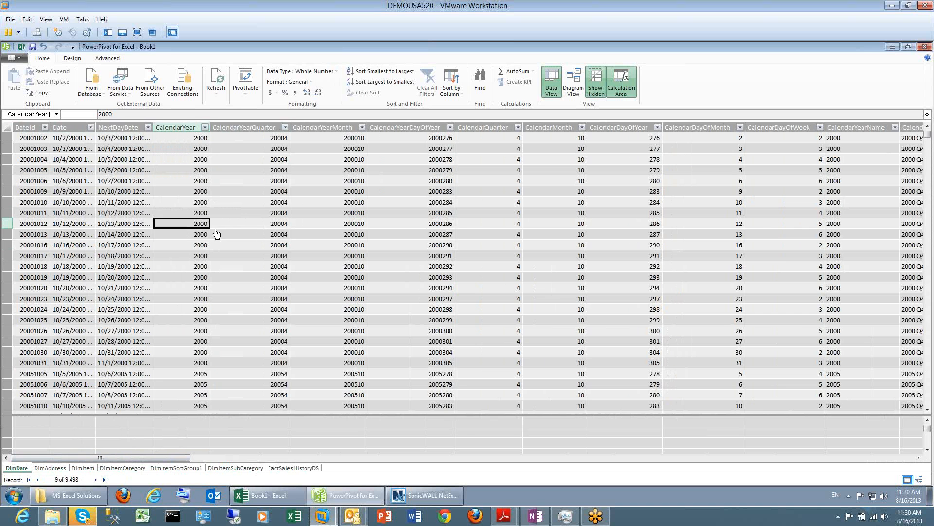
pyautogui.click(258, 232)
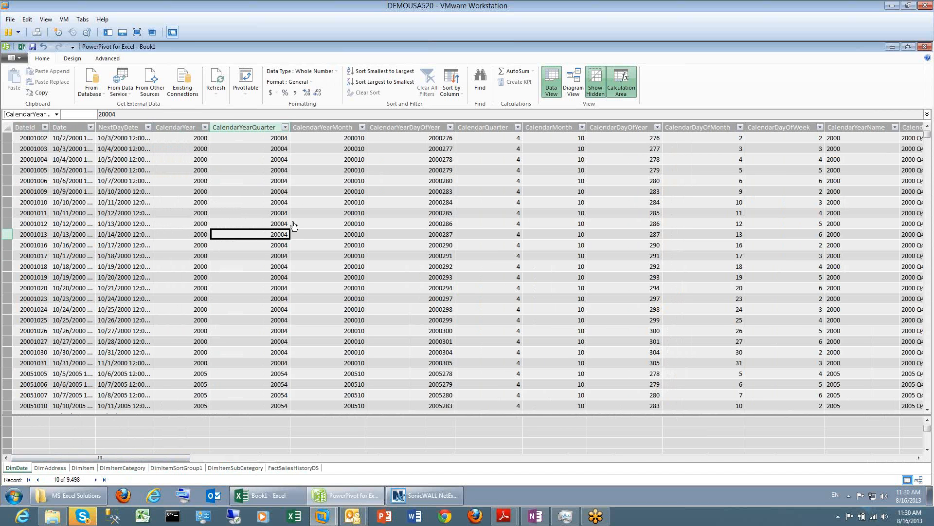
pyautogui.press('Right')
pyautogui.press('Right')
pyautogui.press('Right')
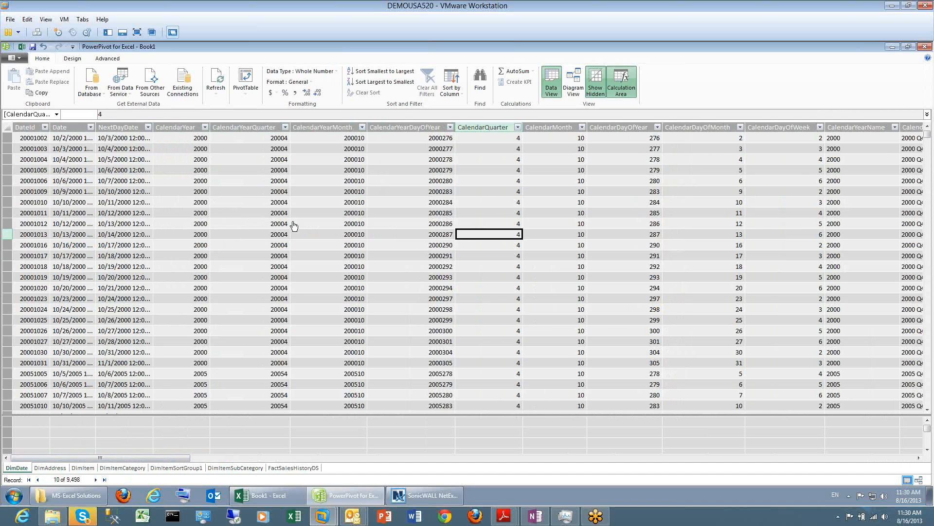
pyautogui.press('Right')
pyautogui.press('Right')
pyautogui.press('Right')
pyautogui.press('Right')
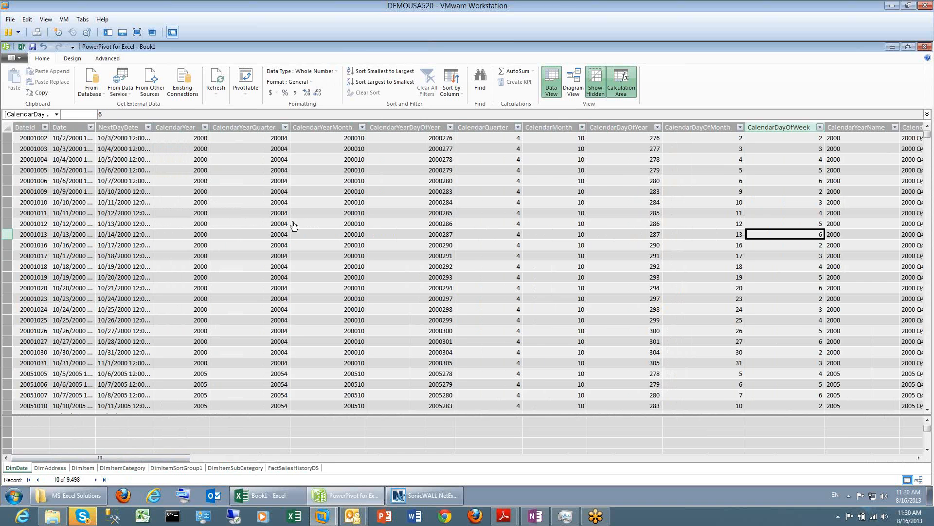
pyautogui.press('Right')
pyautogui.press('Right')
pyautogui.press('Right')
pyautogui.press('Right')
pyautogui.press('Right')
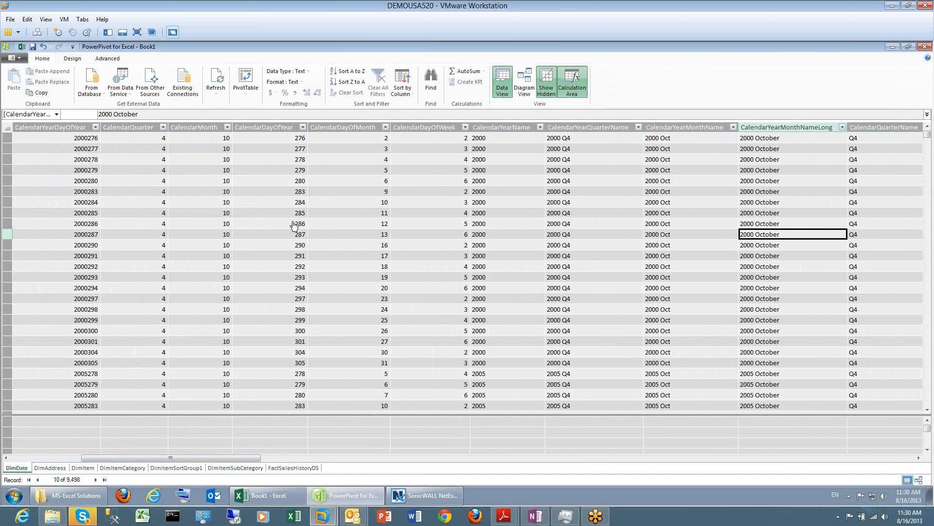
pyautogui.press('Right')
pyautogui.press('Right')
pyautogui.press('Right')
pyautogui.press('Right')
pyautogui.press('Right')
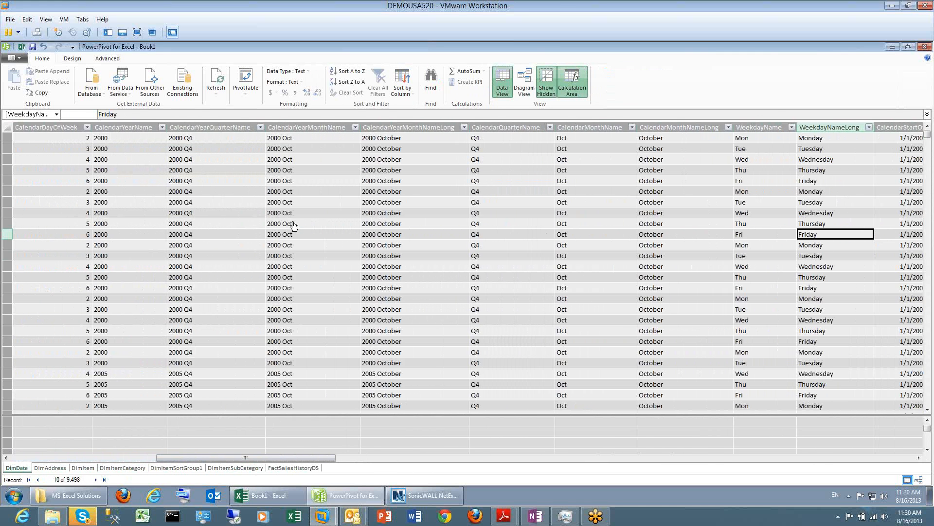
pyautogui.press('Right')
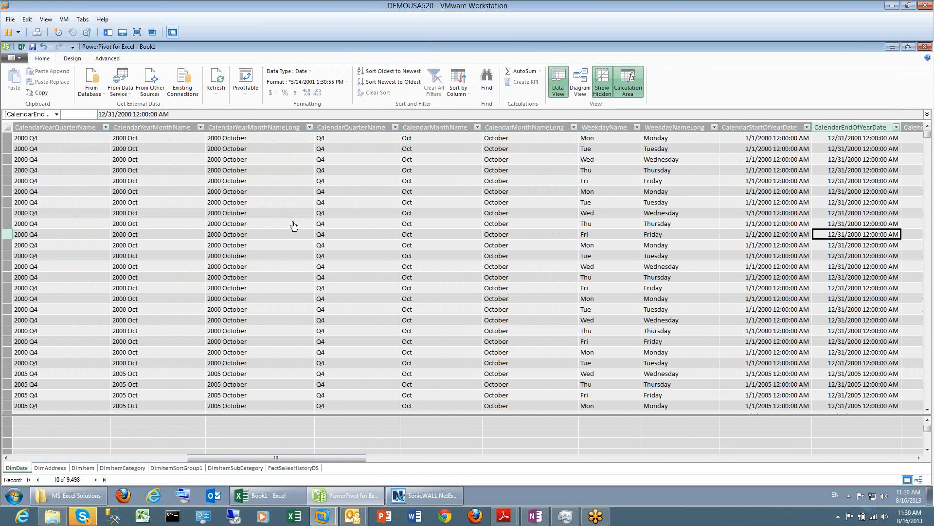
pyautogui.press('Left')
pyautogui.press('Left')
pyautogui.press('Left')
pyautogui.press('Right')
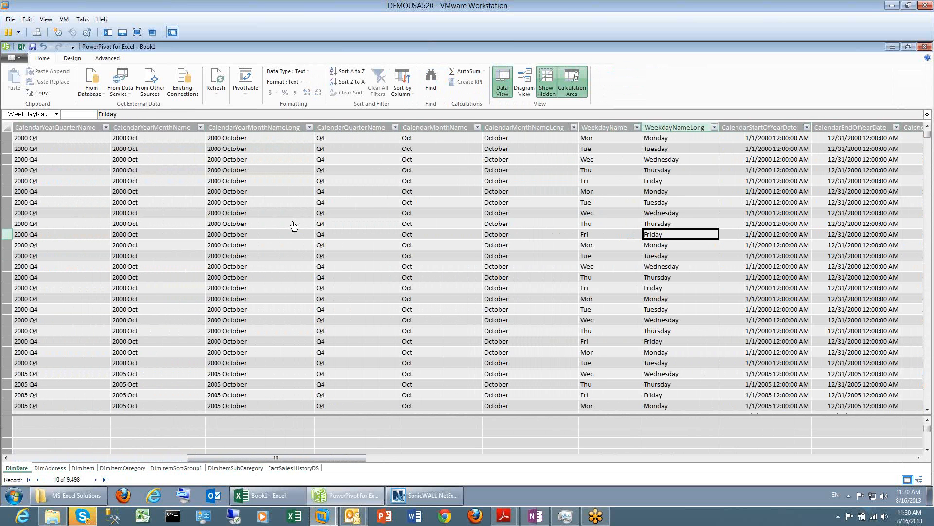
pyautogui.press('Right')
pyautogui.press('Right')
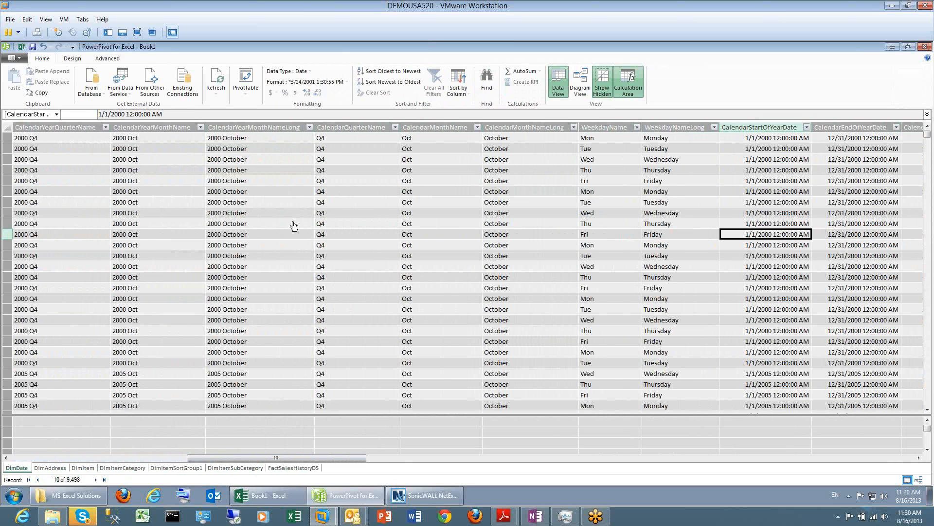
pyautogui.press('Right')
pyautogui.press('Right')
pyautogui.press('Right')
pyautogui.press('Right')
pyautogui.press('Right')
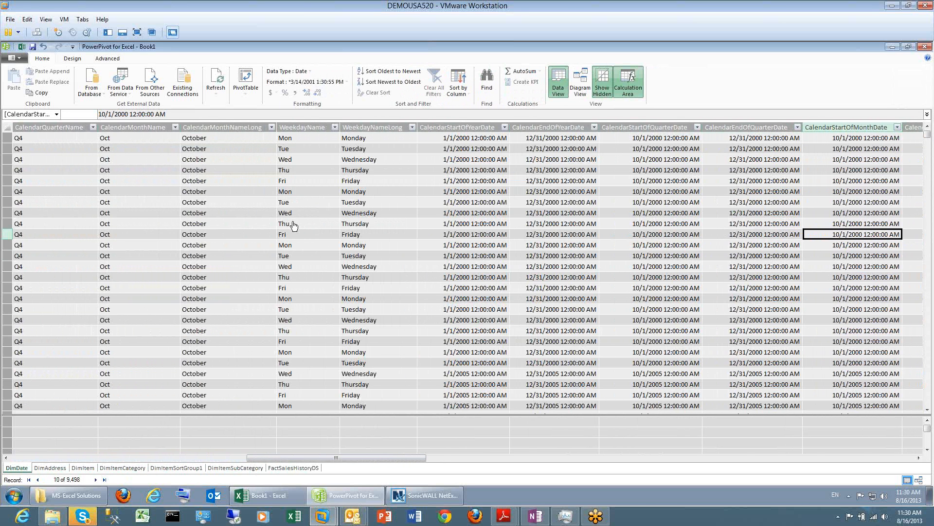
pyautogui.press('Right')
pyautogui.press('Right')
pyautogui.press('Right')
pyautogui.press('Right')
pyautogui.press('Right')
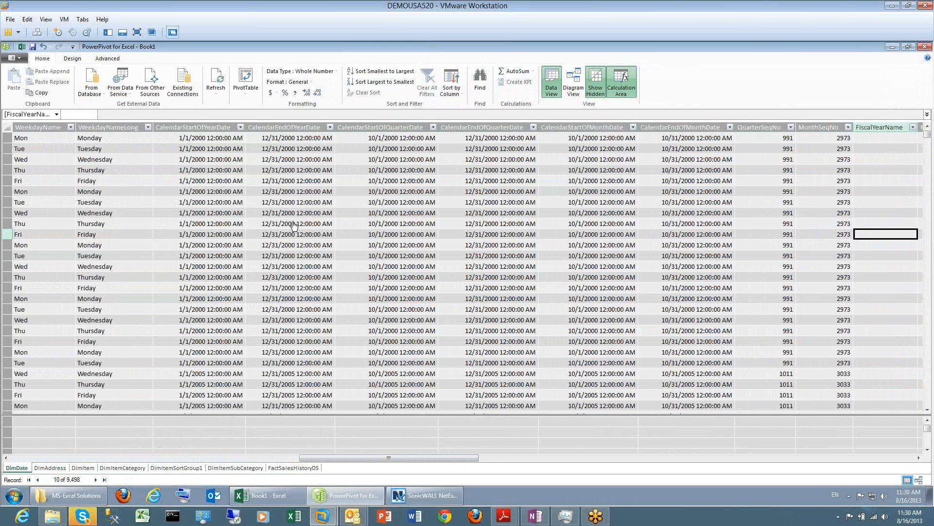
# Examine the DimDate columns around FiscalYearName and look down through the first rows for fiscal values
pyautogui.press('Right')
pyautogui.press('Right')
pyautogui.press('Right')
pyautogui.press('Right')
pyautogui.press('Left')
pyautogui.press('Left')
pyautogui.press('Left')
pyautogui.press('Left')
pyautogui.press('Left')
pyautogui.press('Left')
pyautogui.press('Left')
pyautogui.press('Left')
pyautogui.press('Left')
pyautogui.press('Left')
pyautogui.press('Right')
pyautogui.press('Right')
pyautogui.press('Right')
pyautogui.press('Down')
pyautogui.press('Down')
pyautogui.press('Down')
pyautogui.press('Down')
pyautogui.press('Down')
pyautogui.press('Down')
pyautogui.press('Down')
pyautogui.press('Down')
pyautogui.press('Down')
pyautogui.press('Down')
pyautogui.press('Down')
pyautogui.press('Down')
pyautogui.press('Down')
pyautogui.press('Down')
pyautogui.press('Down')
pyautogui.press('Down')
pyautogui.press('Down')
pyautogui.press('Down')
pyautogui.press('Down')
pyautogui.press('Down')
pyautogui.press('Down')
pyautogui.press('Down')
pyautogui.press('Down')
pyautogui.press('Down')
pyautogui.press('Down')
pyautogui.press('Down')
pyautogui.press('Down')
pyautogui.press('Down')
pyautogui.press('Down')
pyautogui.press('Down')
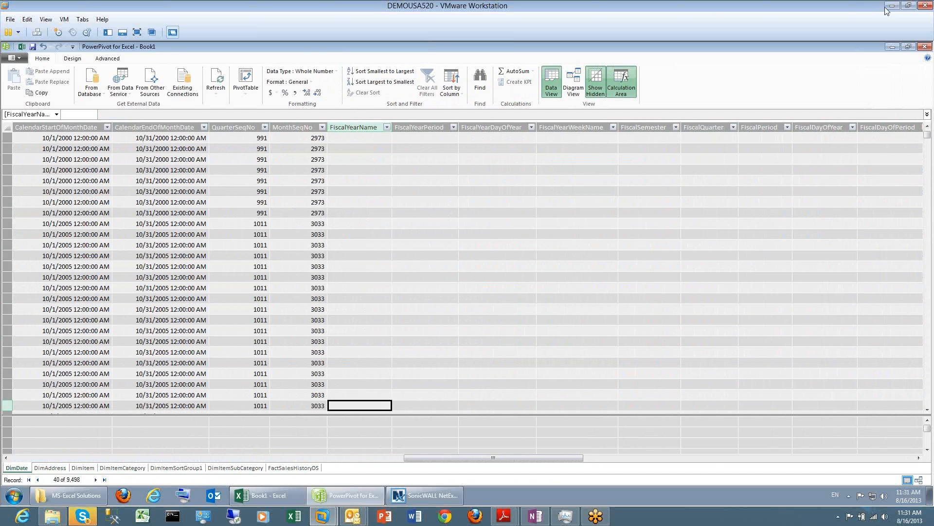
# Restore the virtual machine window to a smaller size and find the DimDate rows that carry fiscal year 2011 values
pyautogui.doubleClick(844, 5)
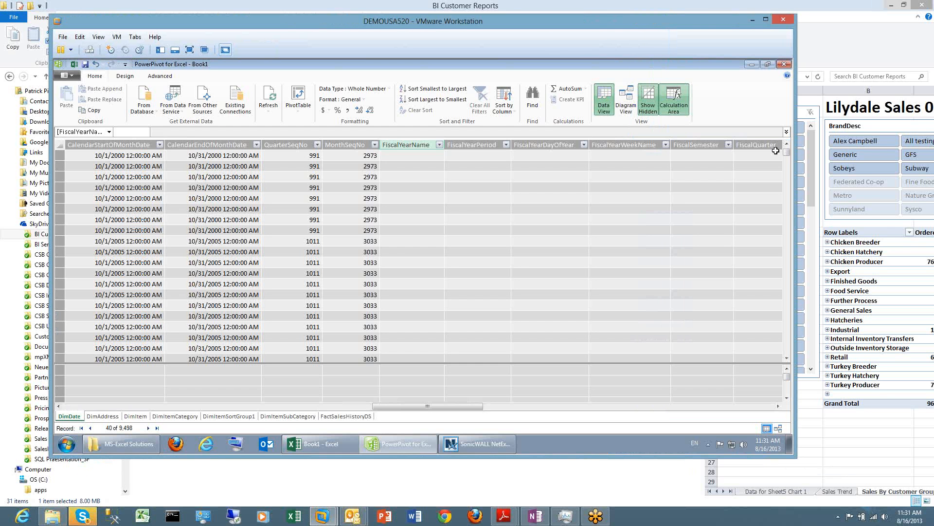
pyautogui.moveTo(787, 155); pyautogui.dragTo(780, 325)
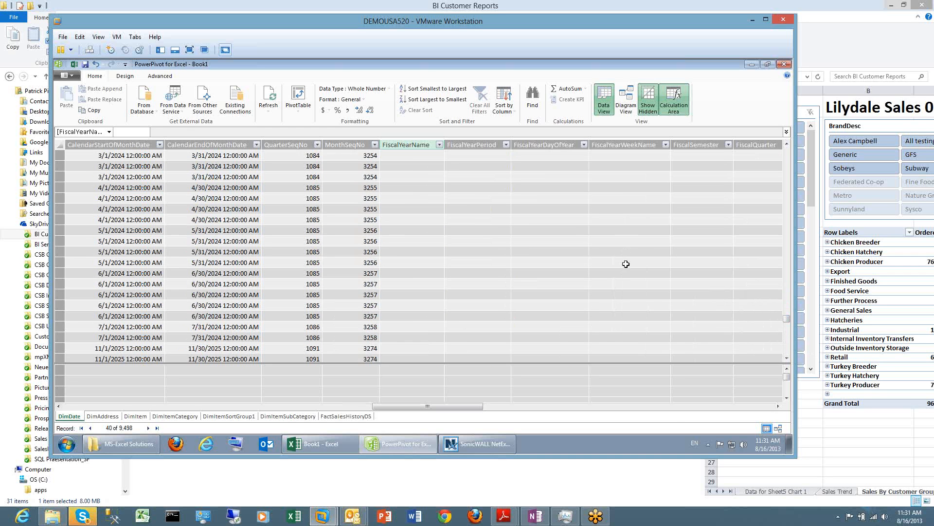
pyautogui.click(463, 298)
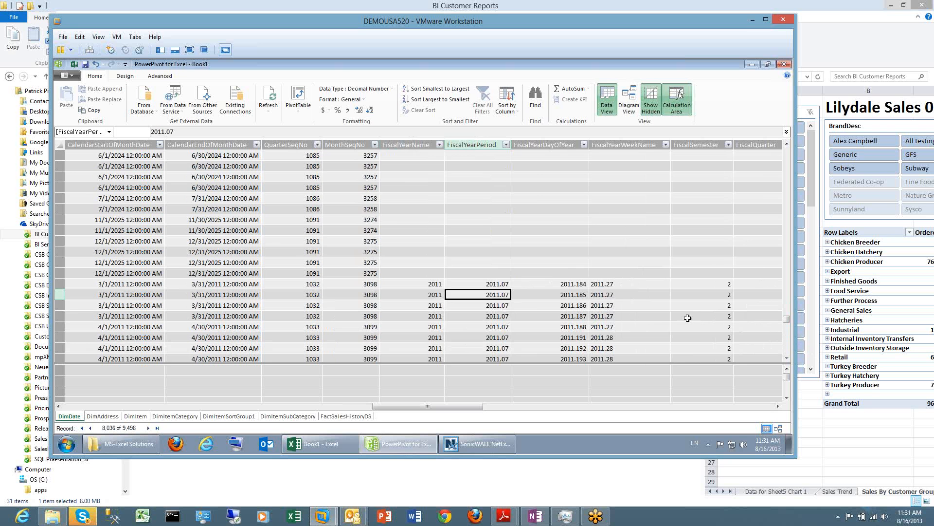
pyautogui.scroll(-1, 479, 314)
pyautogui.scroll(-2, 479, 314)
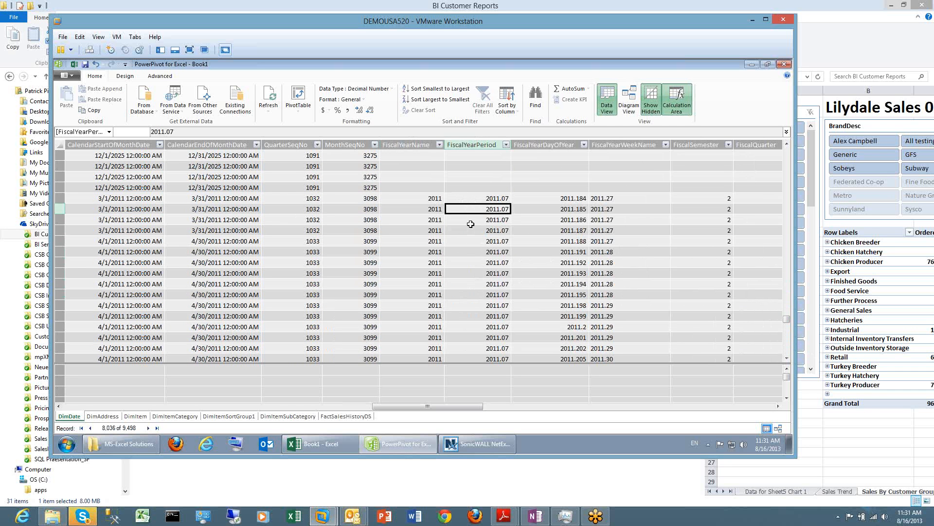
# Compare the FiscalYearPeriod values with the calendar month dates in the 2011 rows, from April to July
pyautogui.click(474, 250)
pyautogui.scroll(-1, 475, 248)
pyautogui.scroll(-5, 475, 248)
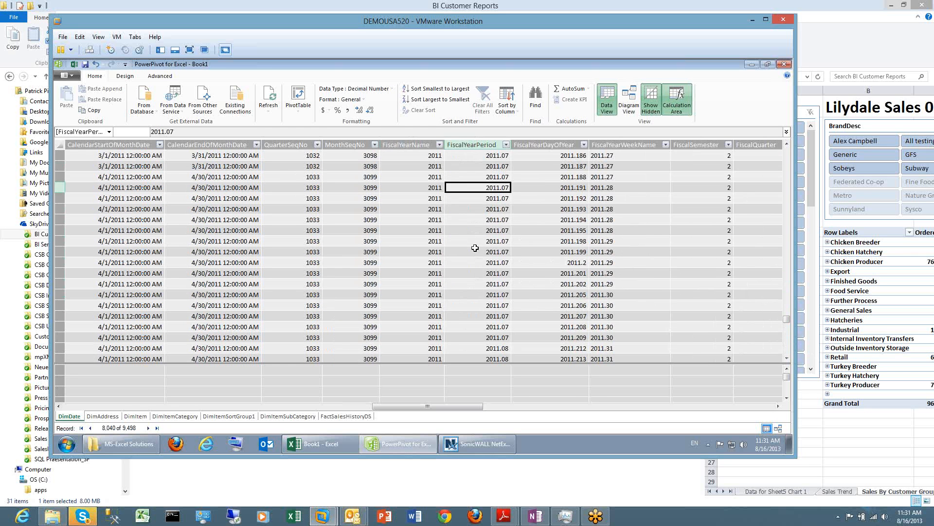
pyautogui.click(471, 219)
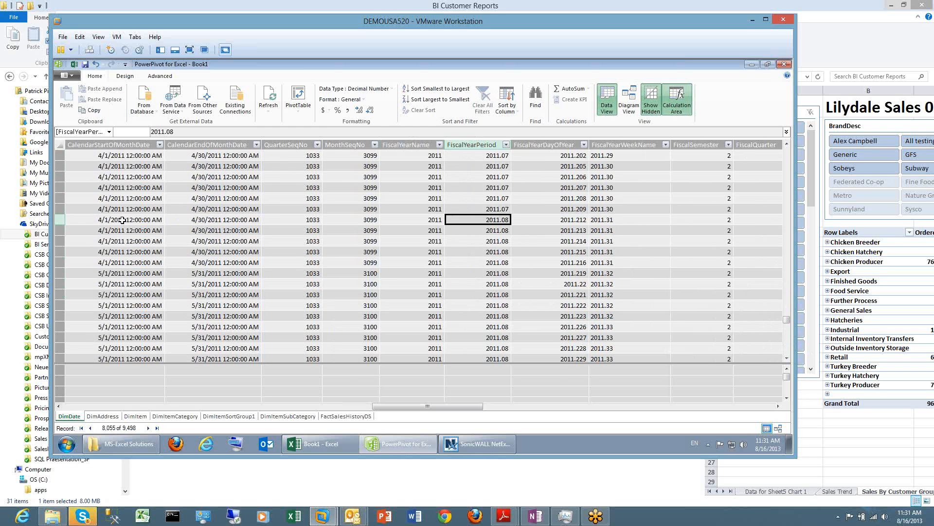
pyautogui.click(59, 218)
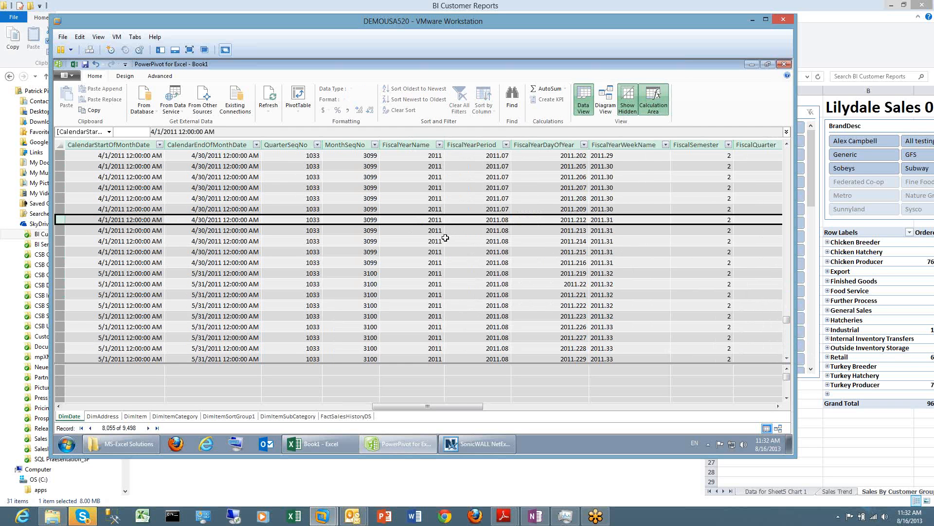
pyautogui.scroll(-6, 491, 235)
pyautogui.scroll(-10, 490, 235)
pyautogui.scroll(-1, 488, 233)
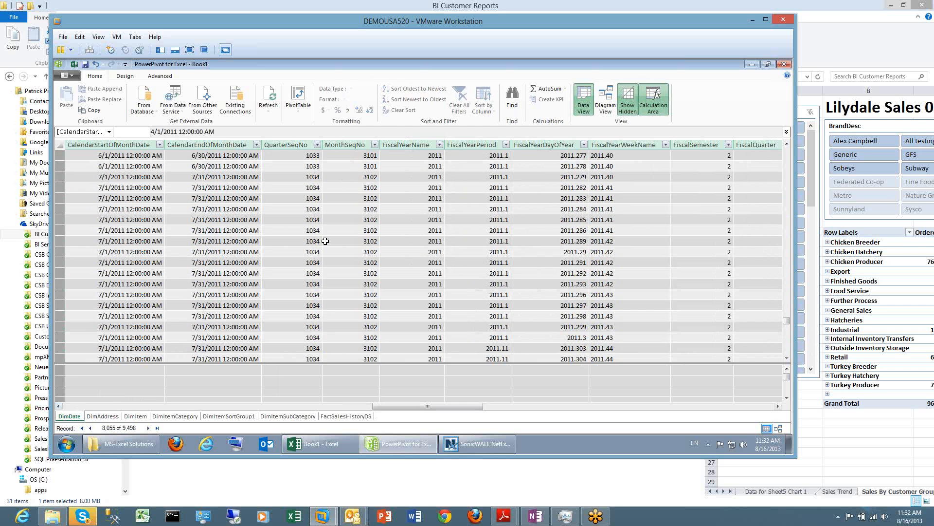
# Examine the DimDate columns from FiscalYearPeriod across the fiscal day, week and period date columns to ISOYearWeekNo
pyautogui.click(452, 263)
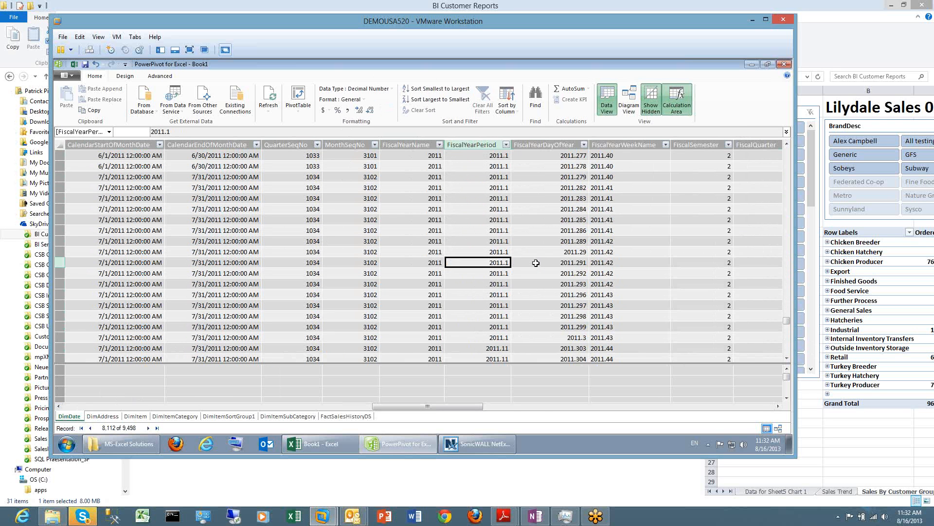
pyautogui.press('Right')
pyautogui.press('Right')
pyautogui.press('Right')
pyautogui.press('Right')
pyautogui.press('Right')
pyautogui.press('Right')
pyautogui.press('Right')
pyautogui.press('Right')
pyautogui.press('Right')
pyautogui.press('Right')
pyautogui.press('Right')
pyautogui.press('Right')
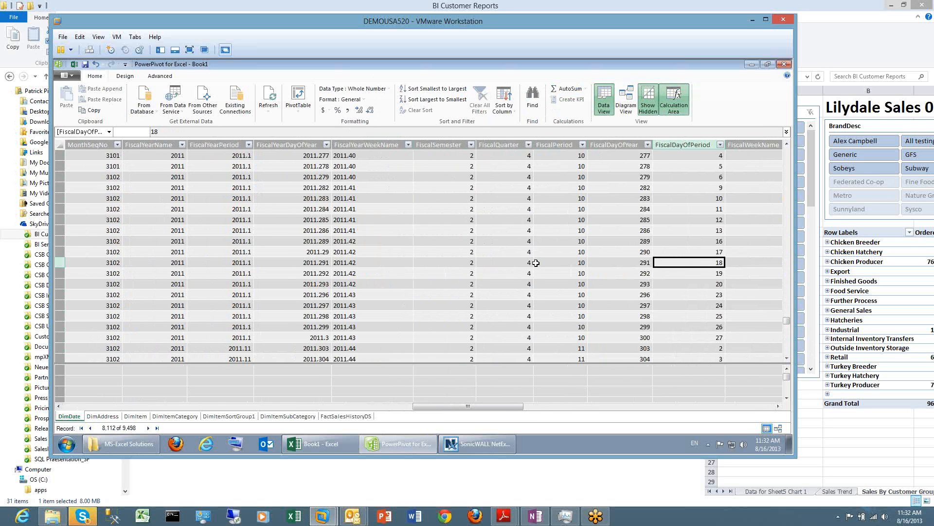
pyautogui.press('Right')
pyautogui.press('Right')
pyautogui.press('Right')
pyautogui.press('Right')
pyautogui.press('Right')
pyautogui.press('Right')
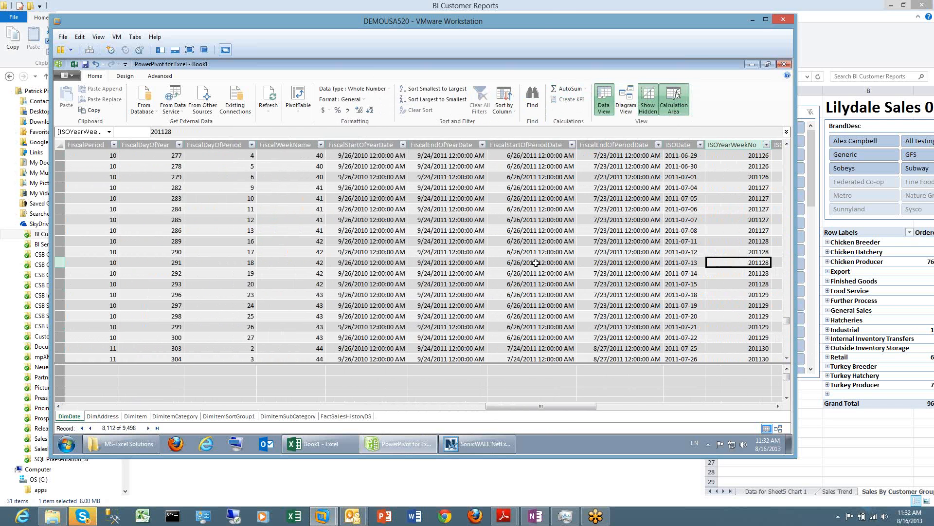
# Examine the remaining DimDate columns with the date format variants and the WorkDay column
pyautogui.press('Right')
pyautogui.press('Right')
pyautogui.press('Right')
pyautogui.press('Right')
pyautogui.press('Right')
pyautogui.press('Right')
pyautogui.press('Right')
pyautogui.press('Right')
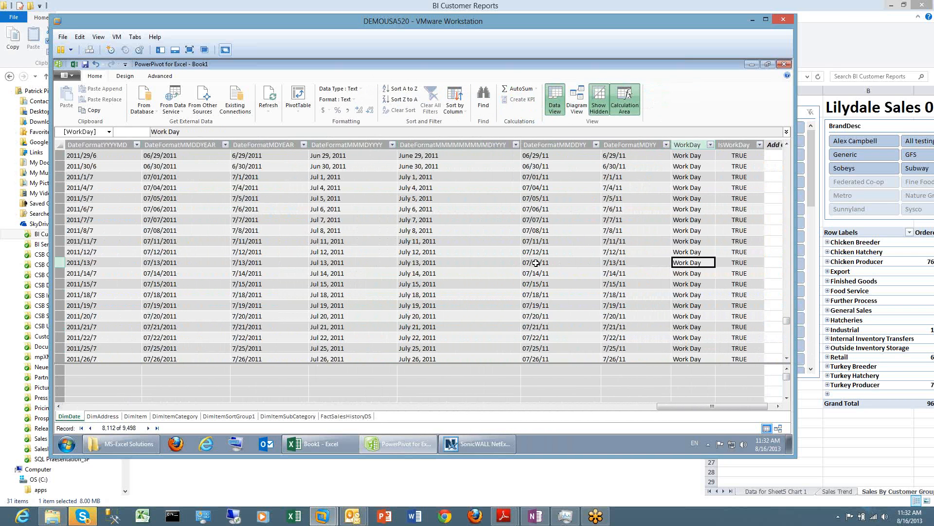
pyautogui.press('Left')
pyautogui.press('Left')
pyautogui.press('Left')
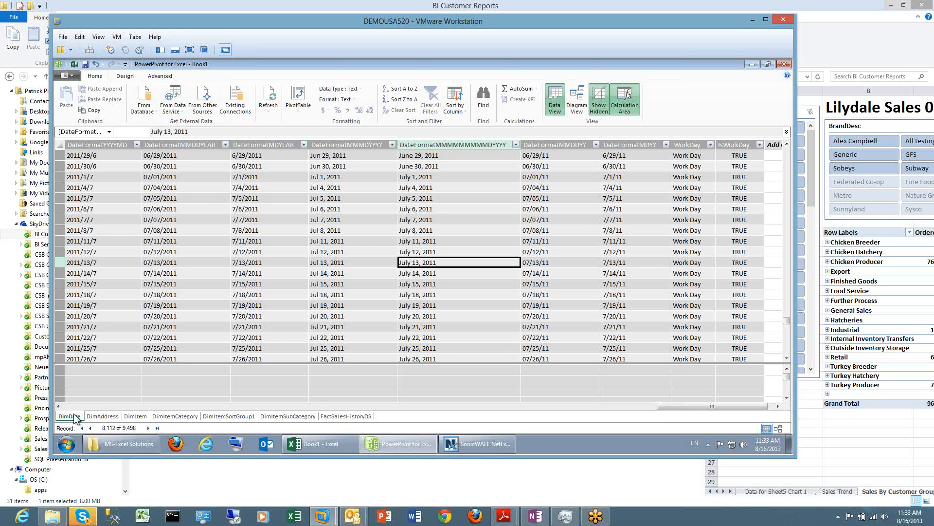
# Show the model as a diagram and place DimAddress below DimDate, DimItemSortGroup1 below DimItemCategory and DimItemSubCategory below DimItem
pyautogui.click(778, 428)
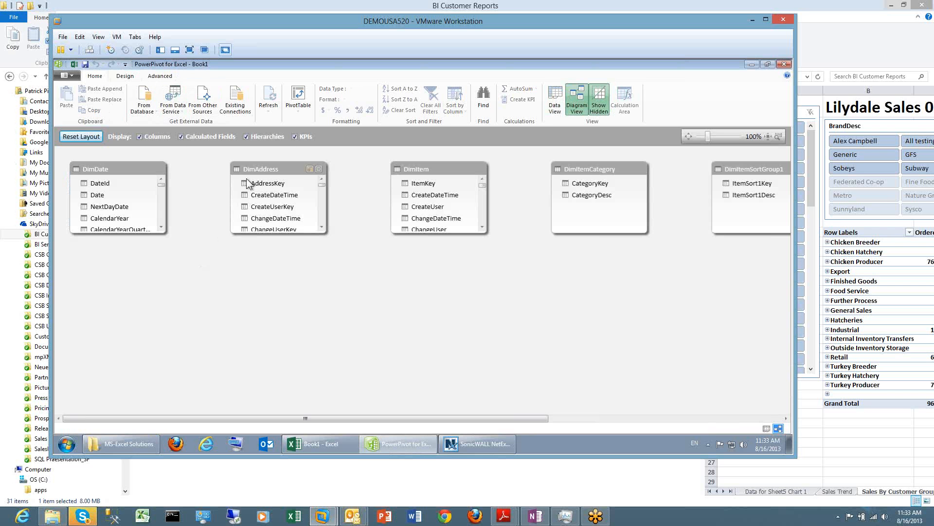
pyautogui.moveTo(269, 171); pyautogui.dragTo(108, 250)
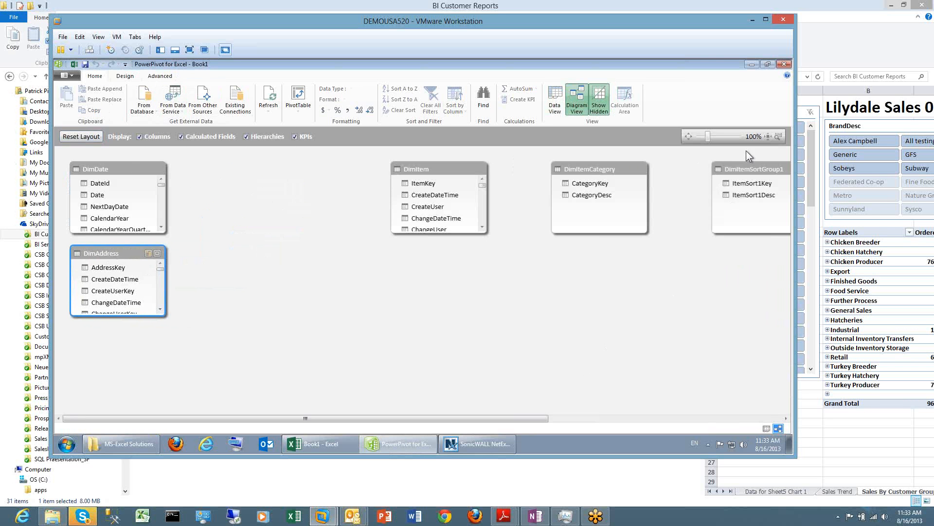
pyautogui.moveTo(752, 169); pyautogui.dragTo(592, 258)
pyautogui.moveTo(509, 419); pyautogui.dragTo(635, 418)
pyautogui.moveTo(738, 168); pyautogui.dragTo(261, 316)
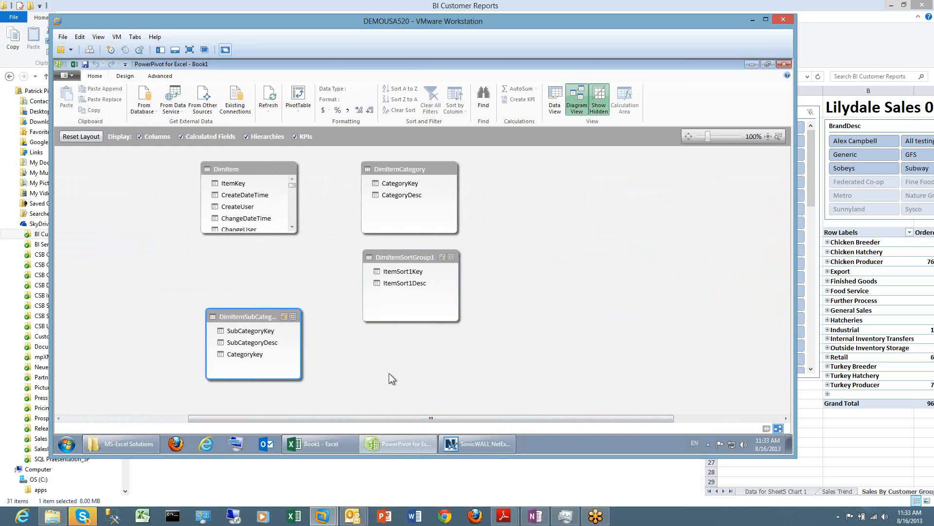
# Move the FactSalesHistoryDS table into the space between DimDate and DimItem in the diagram
pyautogui.moveTo(409, 418); pyautogui.dragTo(517, 418)
pyautogui.moveTo(736, 168); pyautogui.dragTo(134, 250)
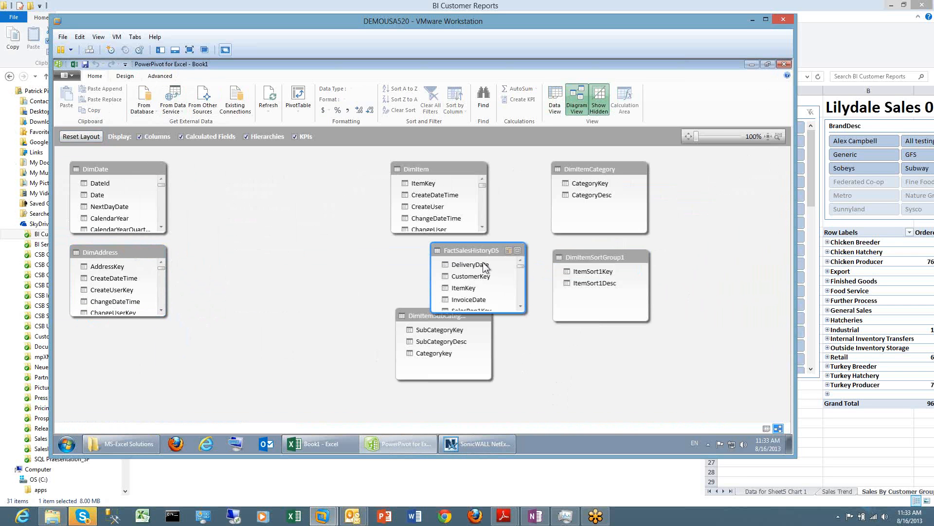
pyautogui.moveTo(478, 248); pyautogui.dragTo(299, 207)
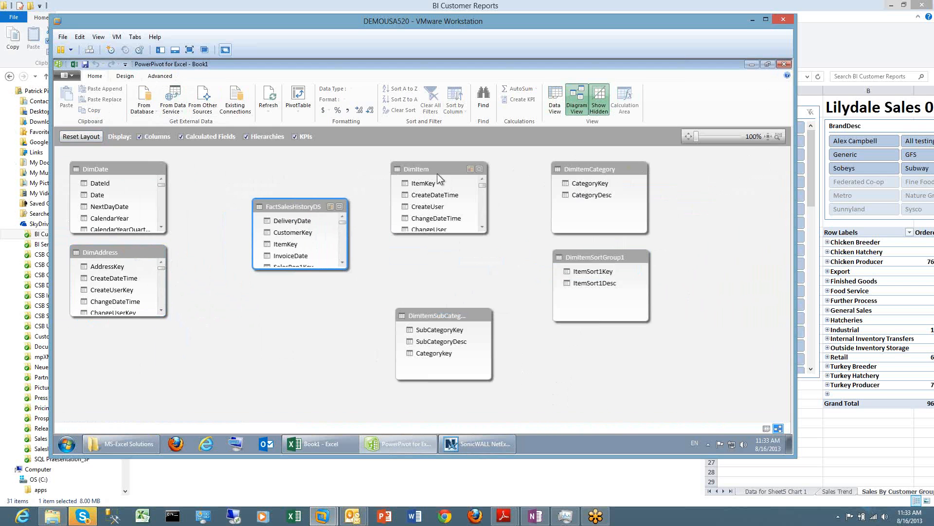
# Line up DimItemSubCategory and DimItemCategory in a row beside DimItem, with DimItemSortGroup1 directly below DimItemSubCategory
pyautogui.moveTo(574, 170); pyautogui.dragTo(673, 171)
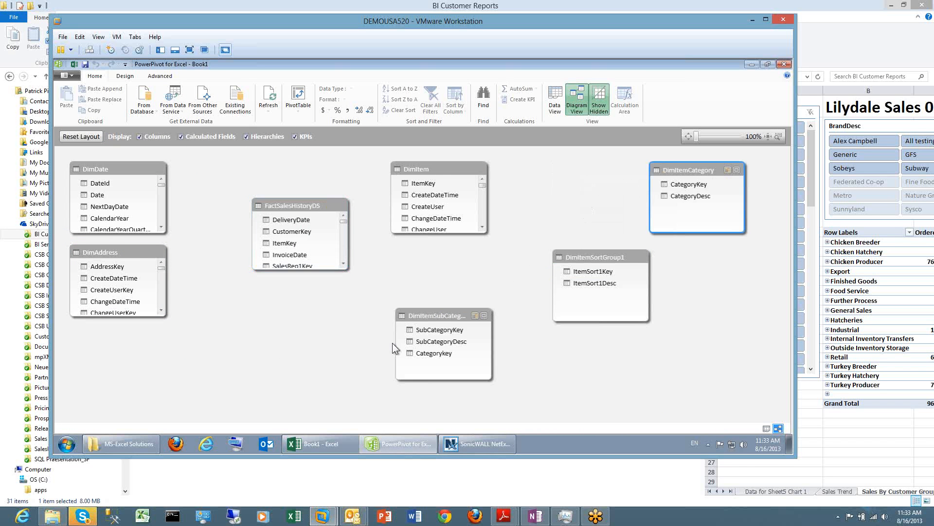
pyautogui.moveTo(436, 316); pyautogui.dragTo(558, 170)
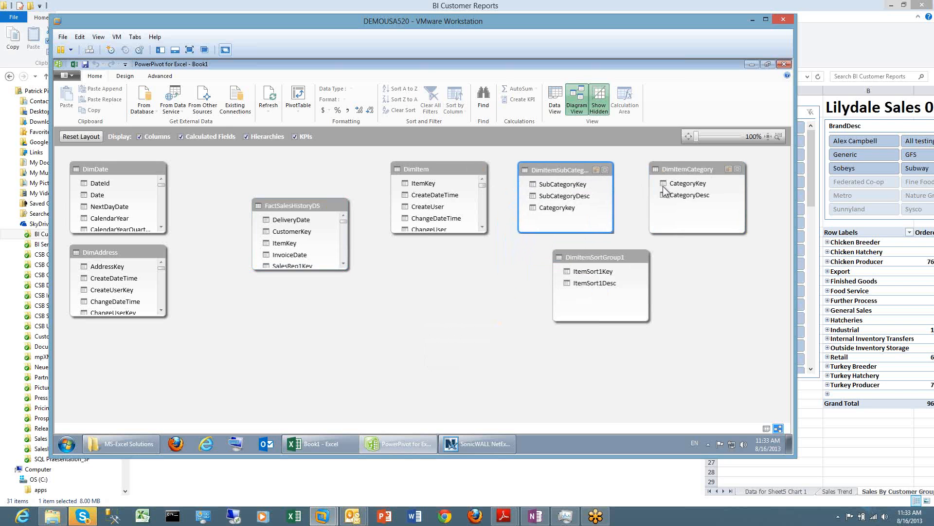
pyautogui.moveTo(598, 256); pyautogui.dragTo(560, 255)
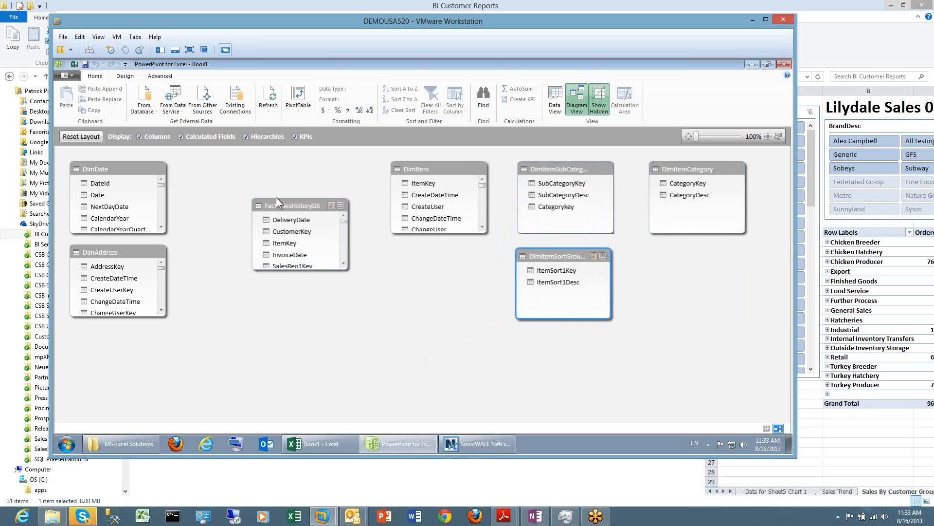
# Enlarge FactSalesHistoryDS to show more fields and create a relationship between DimDate's Date and its DeliveryDate
pyautogui.moveTo(276, 197); pyautogui.dragTo(275, 191)
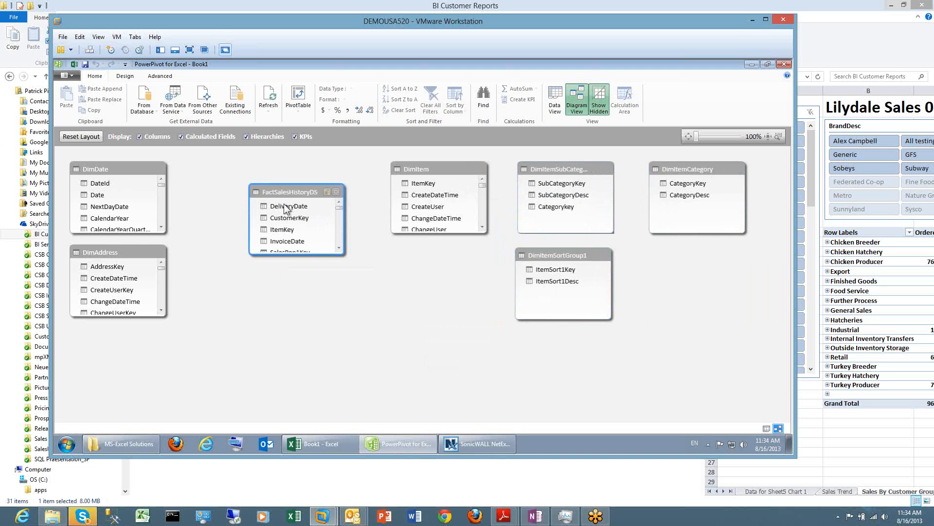
pyautogui.moveTo(303, 257); pyautogui.dragTo(304, 308)
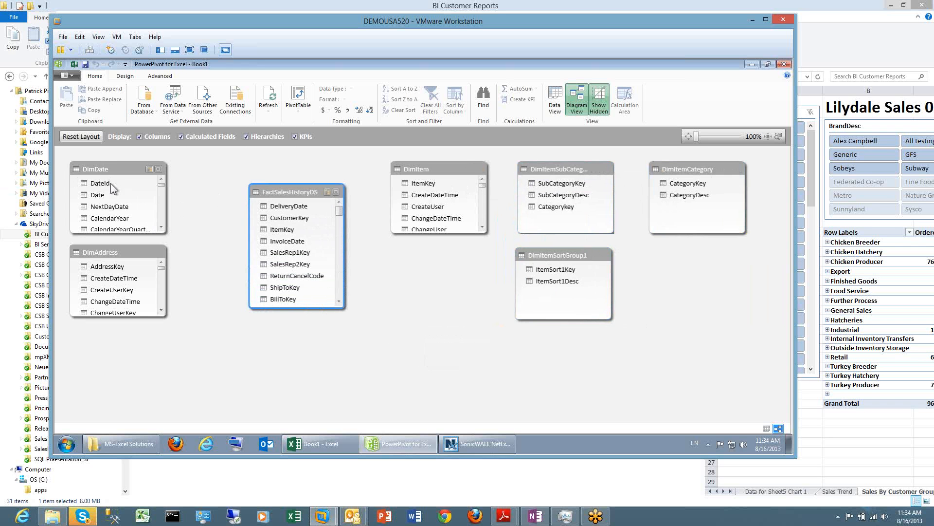
pyautogui.click(105, 195)
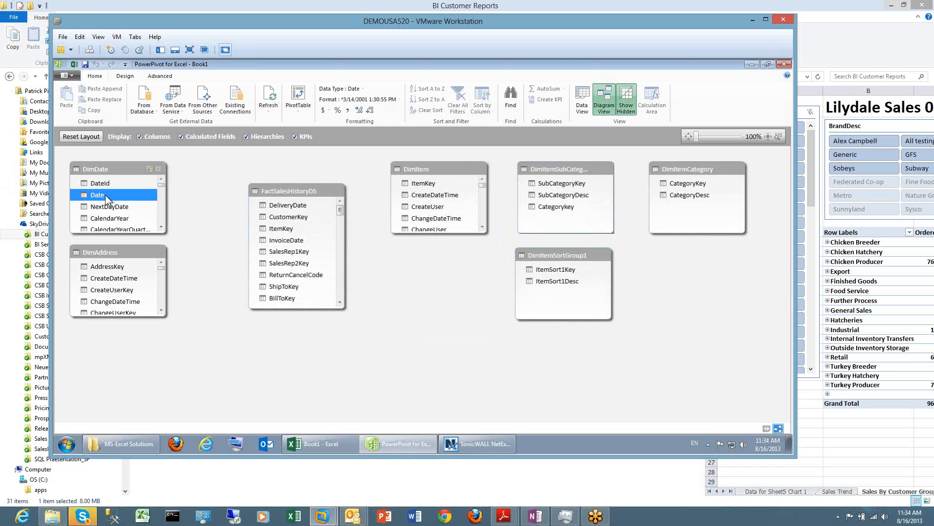
pyautogui.moveTo(105, 195); pyautogui.dragTo(284, 207)
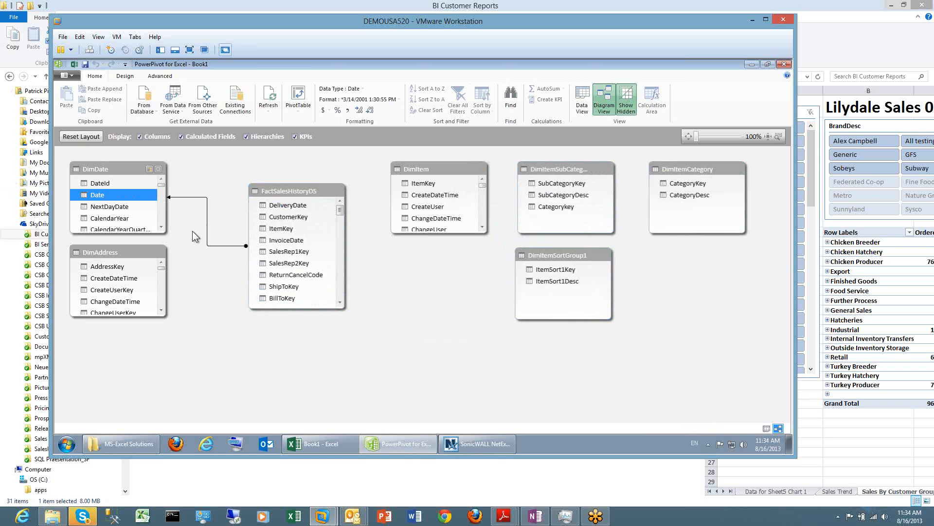
pyautogui.click(208, 223)
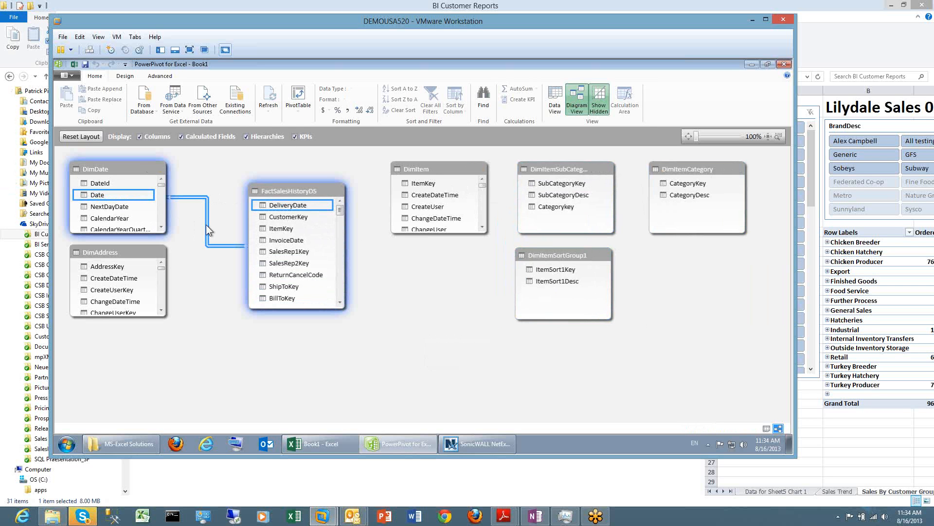
# Create a relationship from ItemKey in FactSalesHistoryDS to ItemKey in DimItem
pyautogui.click(280, 229)
pyautogui.moveTo(282, 232); pyautogui.dragTo(413, 184)
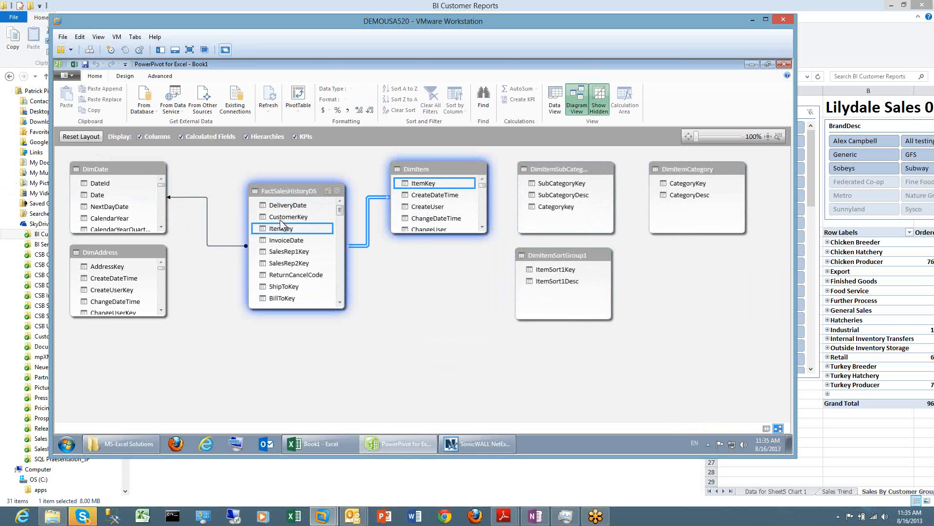
pyautogui.click(279, 191)
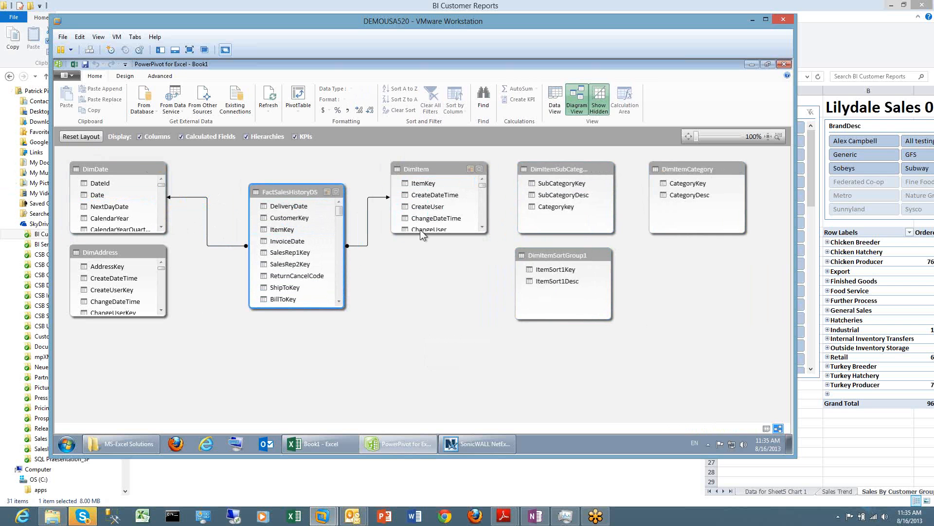
# Enlarge DimItem and relate it to DimItemSubCategory by SubCategoryKey, and DimItemSubCategory to DimItemCategory by CategoryKey
pyautogui.moveTo(438, 284); pyautogui.dragTo(452, 351)
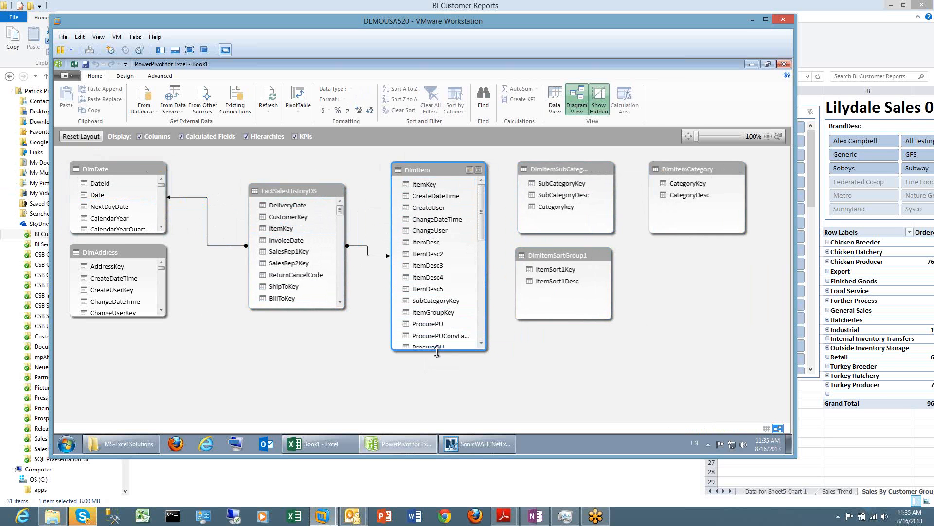
pyautogui.click(448, 303)
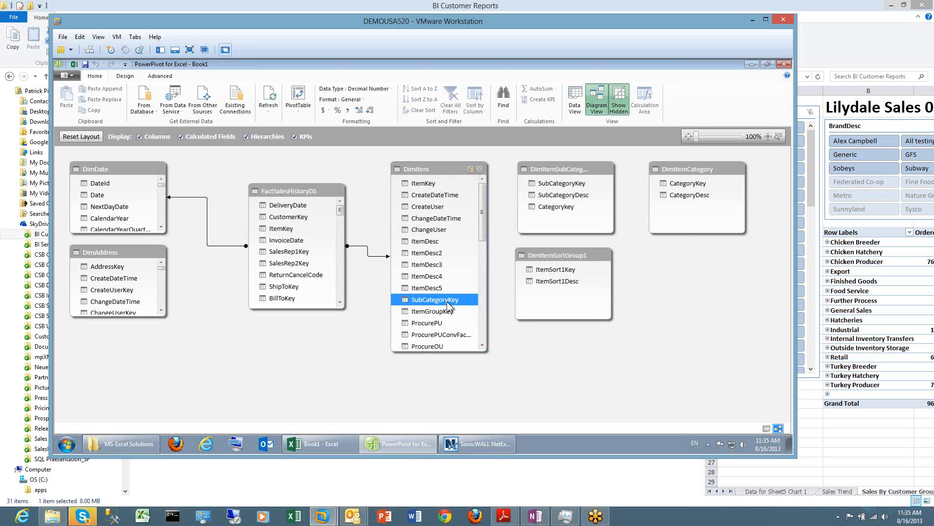
pyautogui.moveTo(442, 304); pyautogui.dragTo(534, 182)
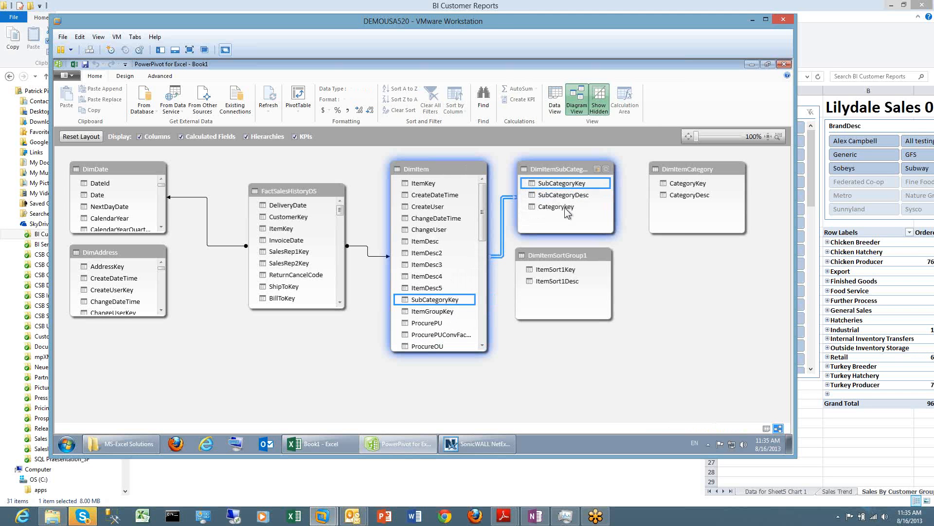
pyautogui.click(555, 206)
pyautogui.moveTo(551, 209)
pyautogui.mouseDown()
pyautogui.moveTo(623, 202)
pyautogui.moveTo(662, 187)
pyautogui.mouseUp()
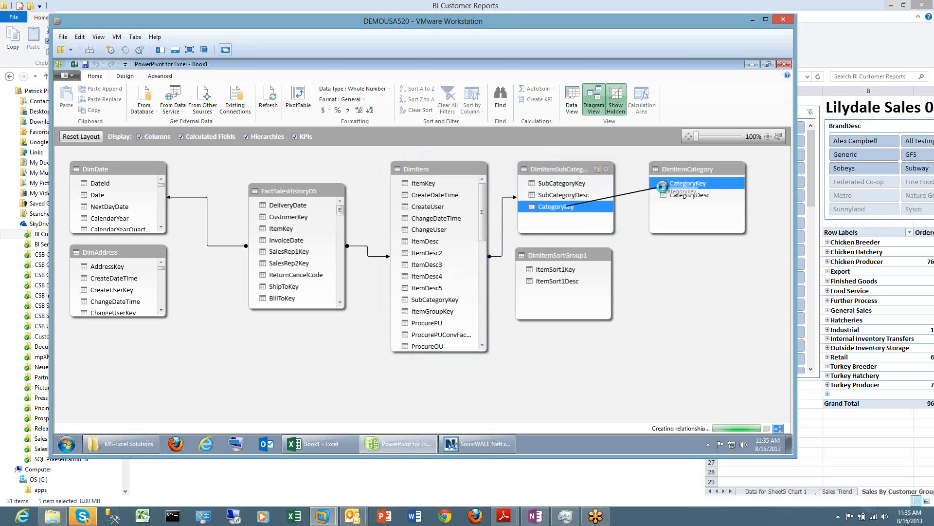
# Create a relationship from ItemSort1Key in DimItem to ItemSort1Key in DimItemSortGroup1
pyautogui.moveTo(478, 230); pyautogui.dragTo(480, 313)
pyautogui.click(438, 289)
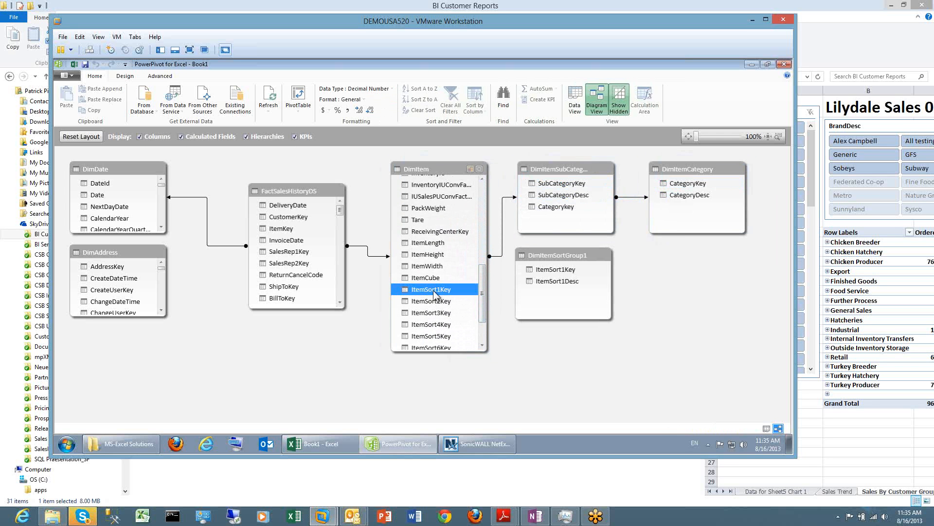
pyautogui.moveTo(432, 291); pyautogui.dragTo(540, 271)
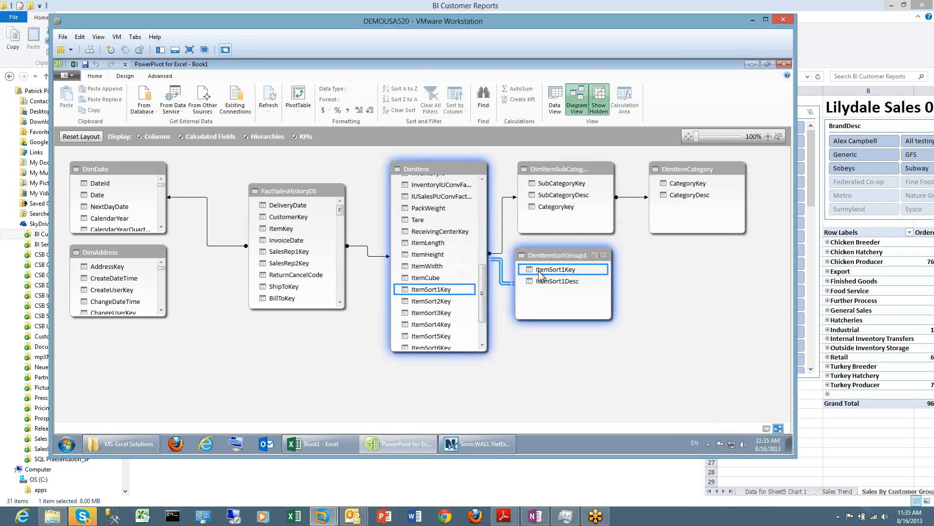
# Reposition the DimItemSortGroup1 table farther from DimItem and create a relationship between DimAddress's AddressKey and CustomerKey in FactSalesHistoryDS
pyautogui.moveTo(550, 251); pyautogui.dragTo(615, 269)
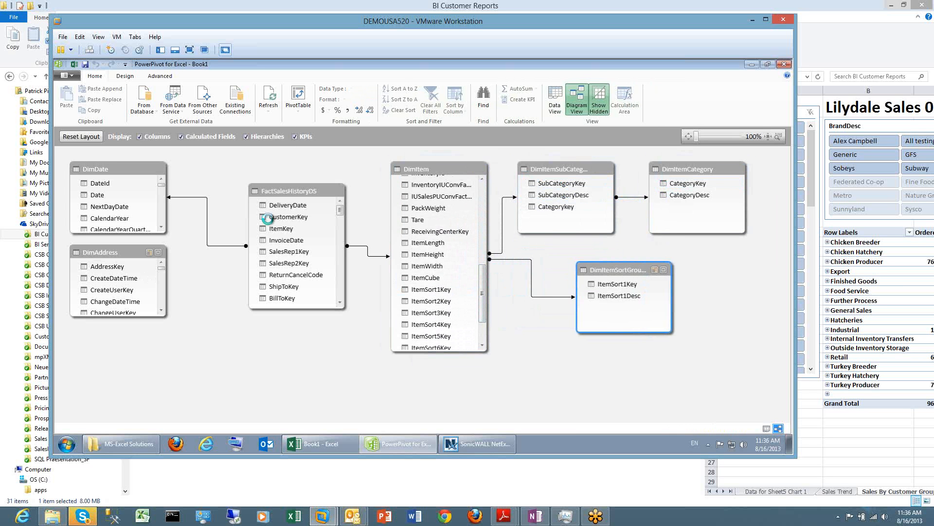
pyautogui.moveTo(107, 266); pyautogui.dragTo(268, 219)
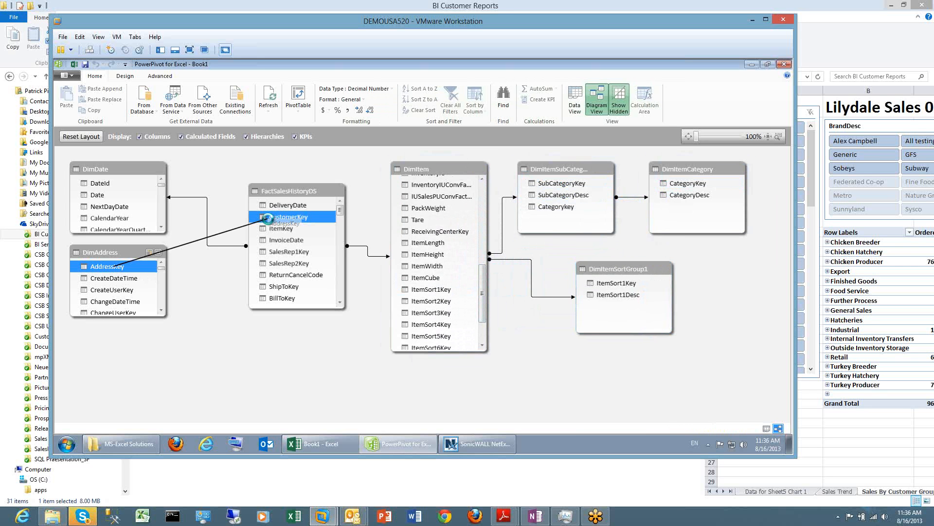
pyautogui.moveTo(268, 219); pyautogui.dragTo(268, 219)
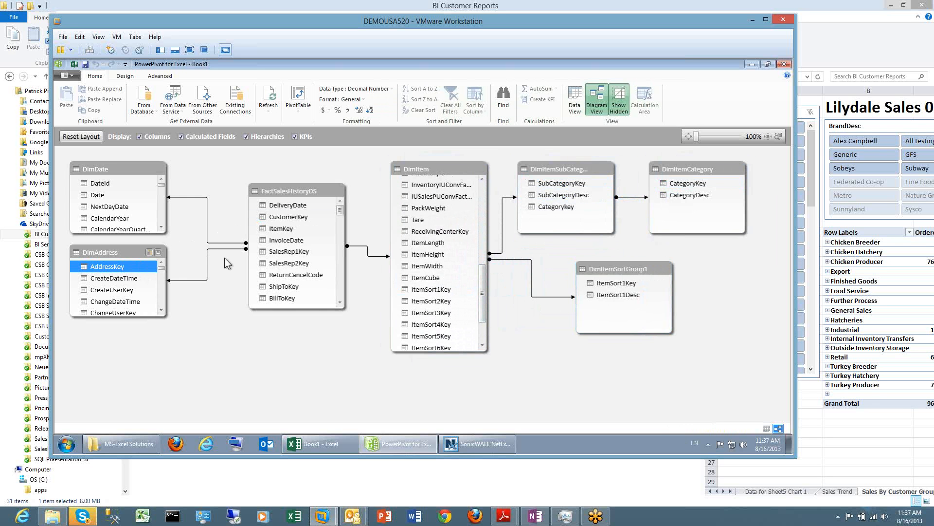
# Enlarge FactSalesHistoryDS to show more fields and create a second relationship from DimAddress's AddressKey to its ShipToKey
pyautogui.moveTo(313, 308); pyautogui.dragTo(314, 381)
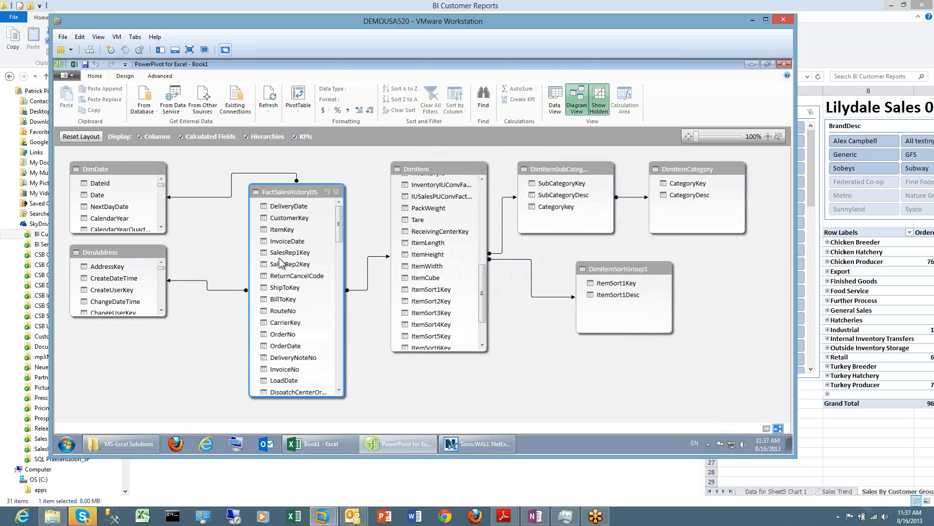
pyautogui.click(117, 271)
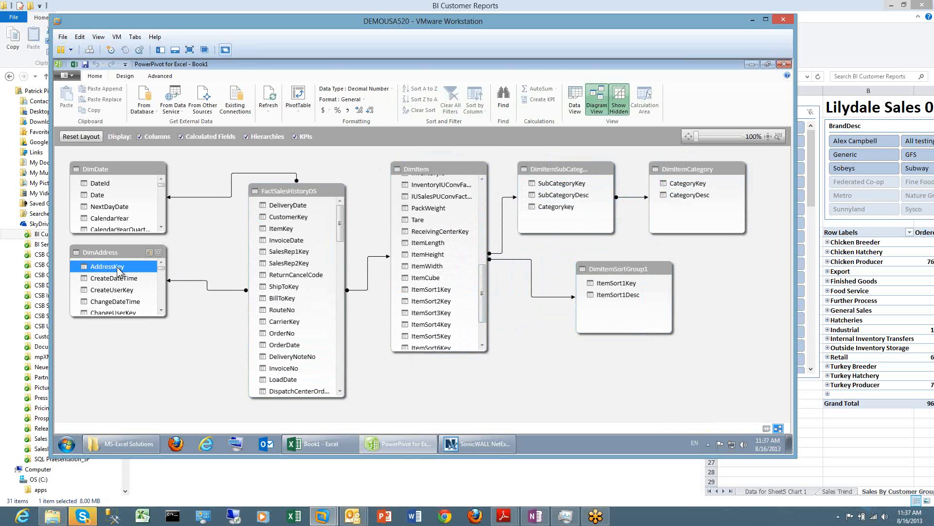
pyautogui.moveTo(119, 271); pyautogui.dragTo(281, 288)
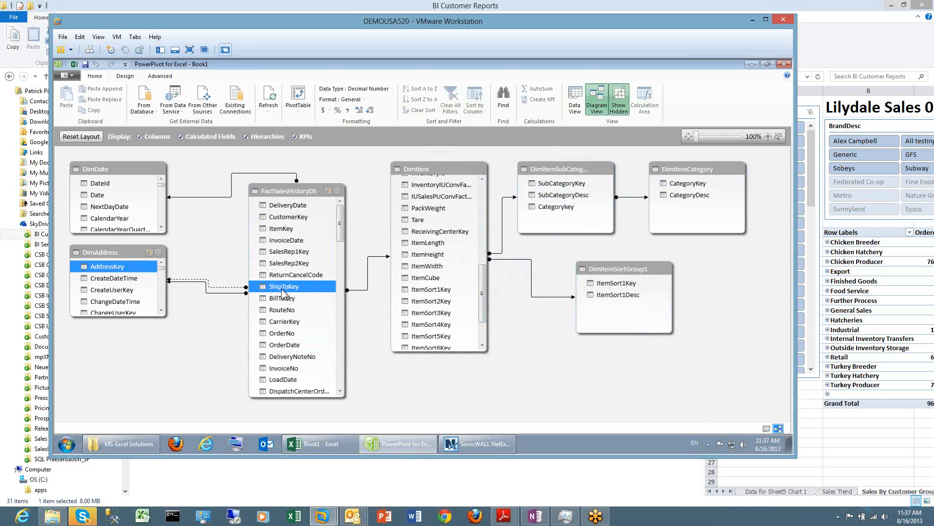
# Delete the relationship between ShipToKey in FactSalesHistoryDS and AddressKey in DimAddress from the model
pyautogui.click(219, 288)
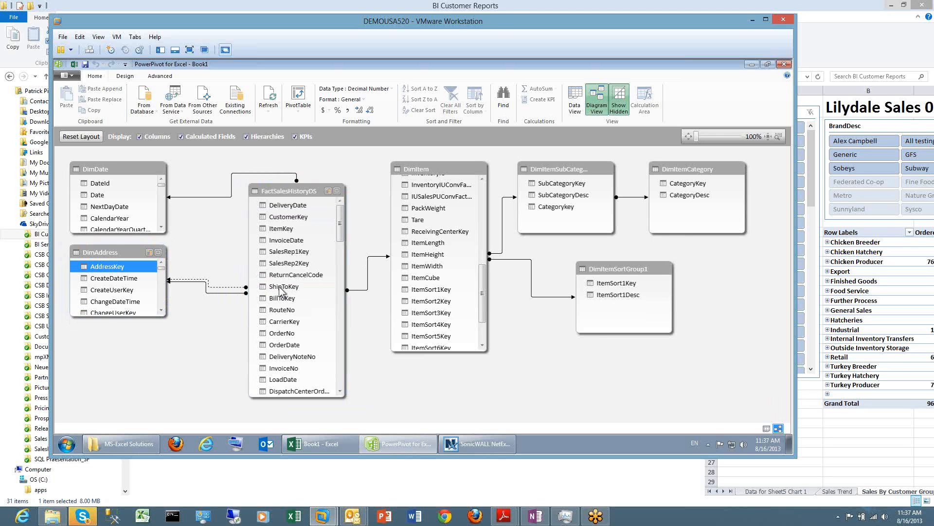
pyautogui.click(227, 286)
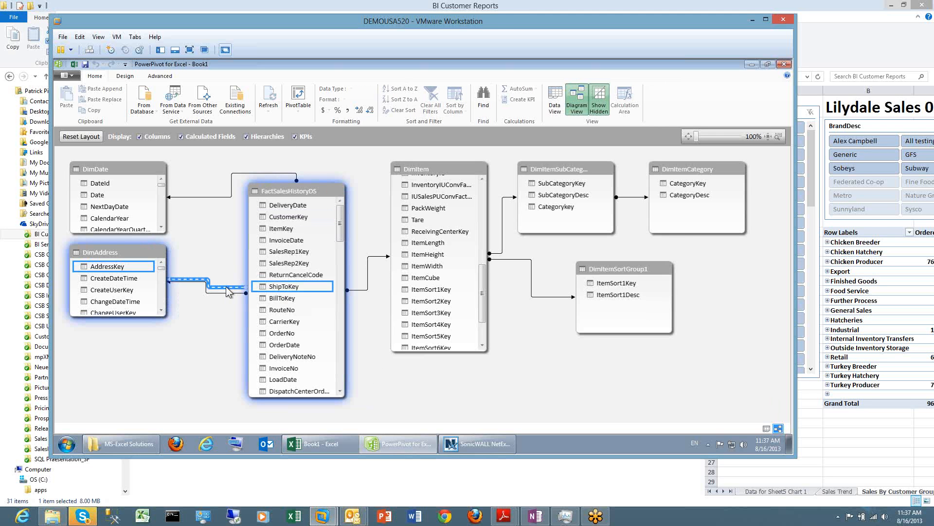
pyautogui.press('Delete')
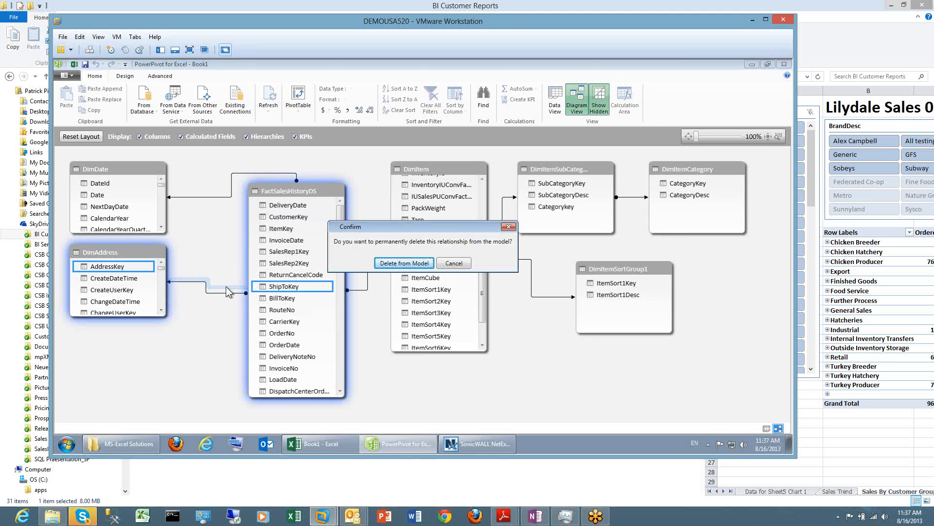
pyautogui.click(411, 263)
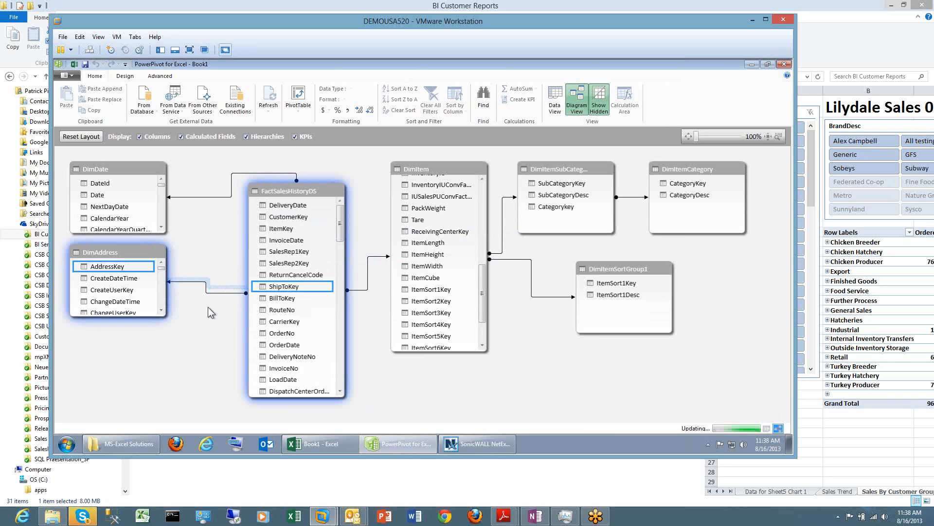
pyautogui.click(135, 251)
pyautogui.doubleClick(101, 254)
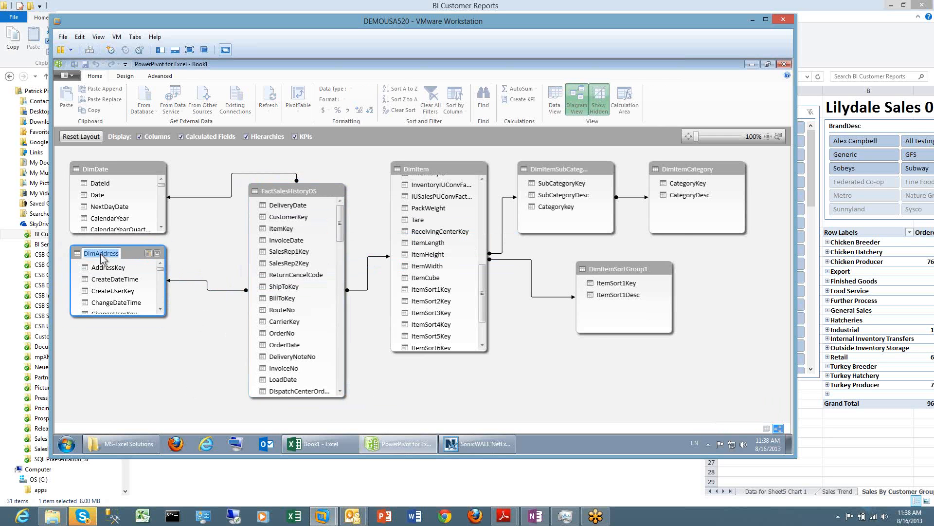
pyautogui.click(173, 326)
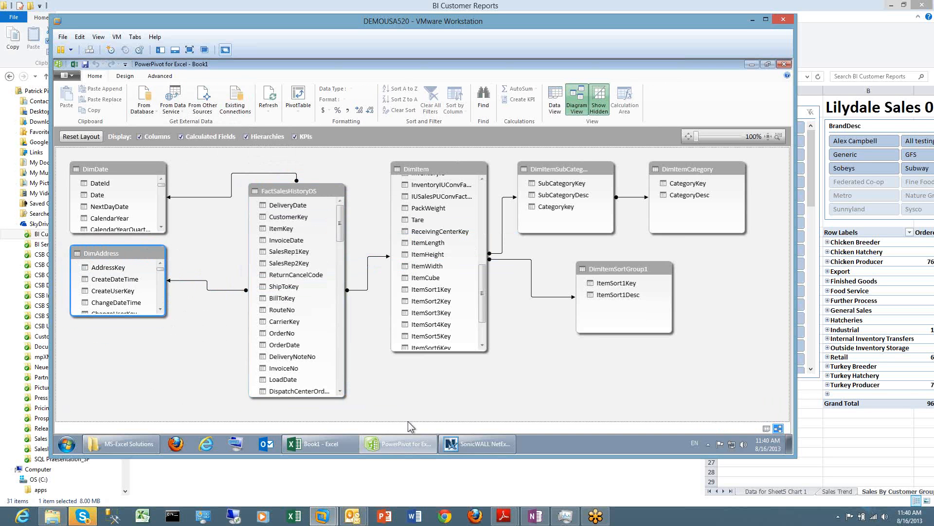
# Show the FactSalesHistoryDS table in data view and select the calculation area cell under the ValueNetCalc column
pyautogui.click(766, 429)
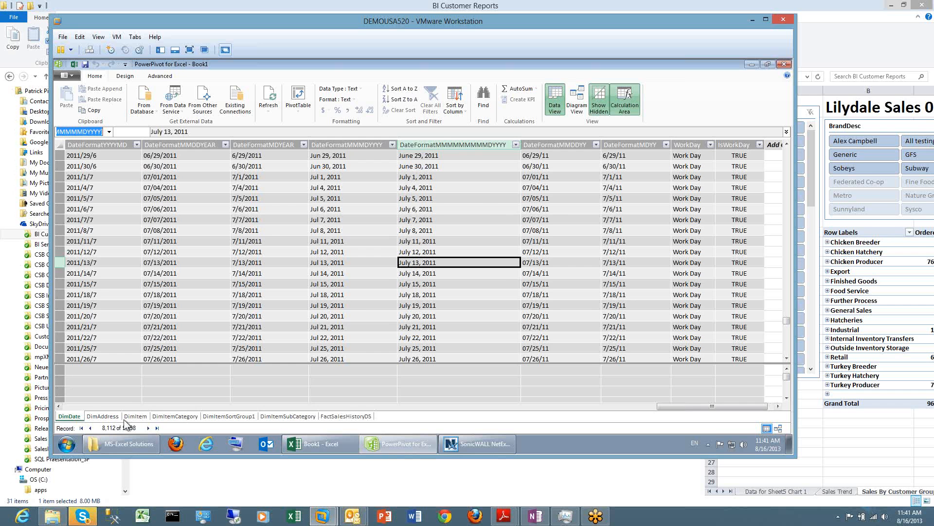
pyautogui.click(349, 418)
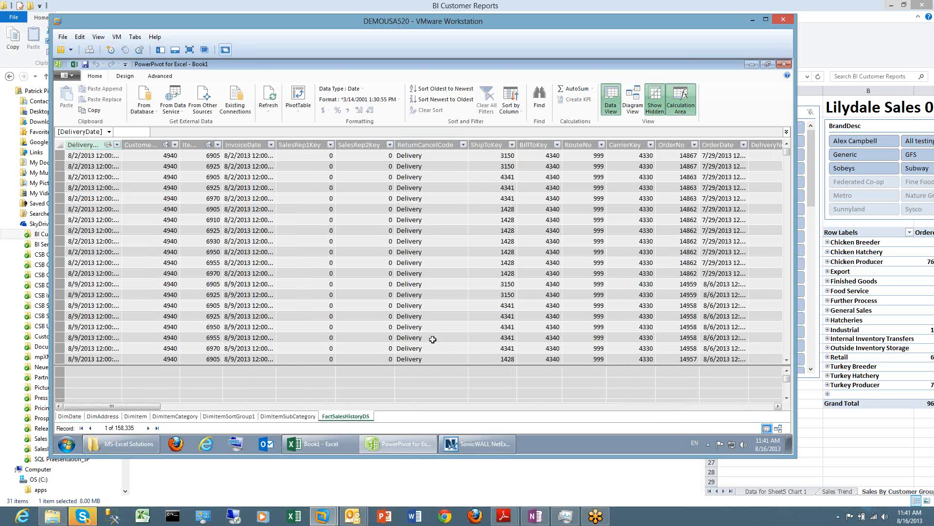
pyautogui.click(422, 371)
pyautogui.press('Right')
pyautogui.press('Right')
pyautogui.press('Right')
pyautogui.press('Right')
pyautogui.press('Right')
pyautogui.press('Right')
pyautogui.press('Right')
pyautogui.press('Right')
pyautogui.press('Right')
pyautogui.press('Right')
pyautogui.press('Right')
pyautogui.press('Right')
pyautogui.press('Right')
pyautogui.press('Right')
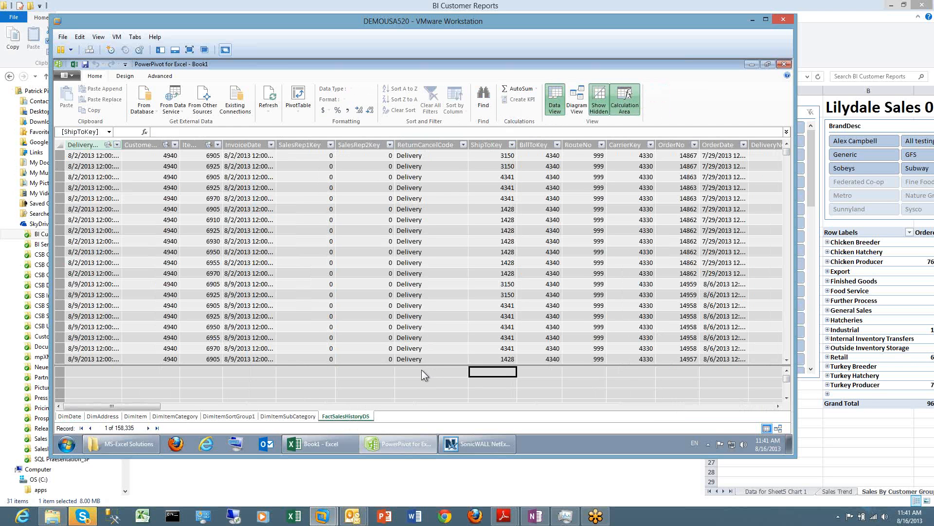
pyautogui.press('Right')
pyautogui.press('Right')
pyautogui.press('Right')
pyautogui.press('Right')
pyautogui.press('Right')
pyautogui.press('Right')
pyautogui.press('Right')
pyautogui.press('Right')
pyautogui.press('Right')
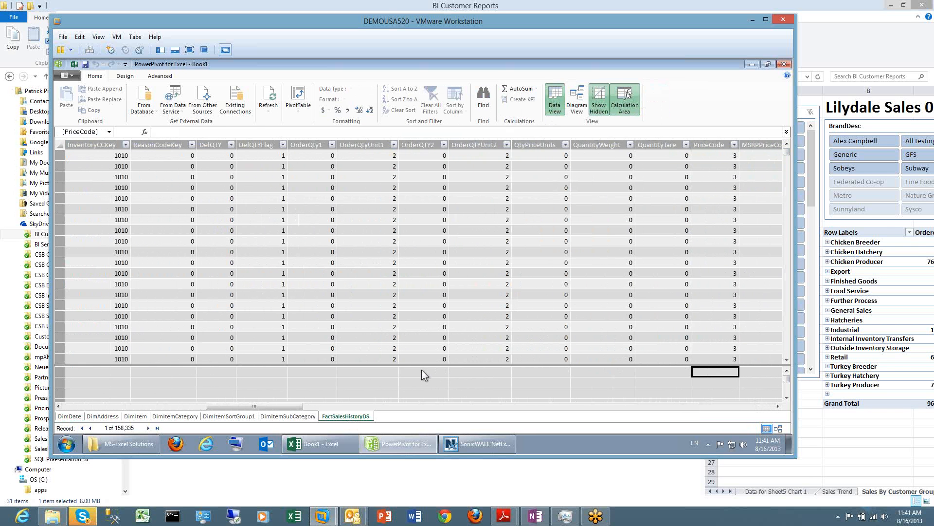
pyautogui.press('Right')
pyautogui.press('Right')
pyautogui.press('Right')
pyautogui.press('Right')
pyautogui.press('Right')
pyautogui.press('Right')
pyautogui.press('Right')
pyautogui.press('Right')
pyautogui.press('Right')
pyautogui.press('Right')
pyautogui.press('Right')
pyautogui.press('Right')
pyautogui.press('Right')
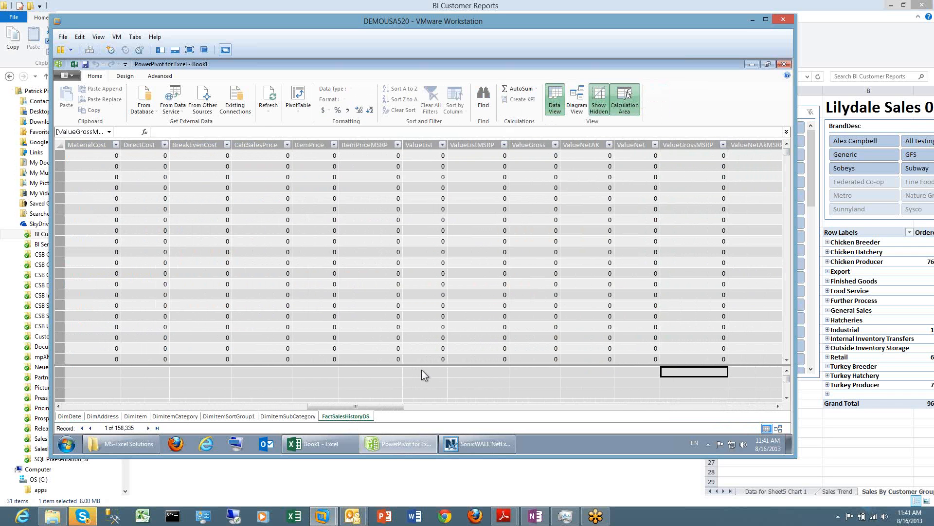
pyautogui.press('Right')
pyautogui.press('Right')
pyautogui.press('Right')
pyautogui.press('Right')
pyautogui.press('Right')
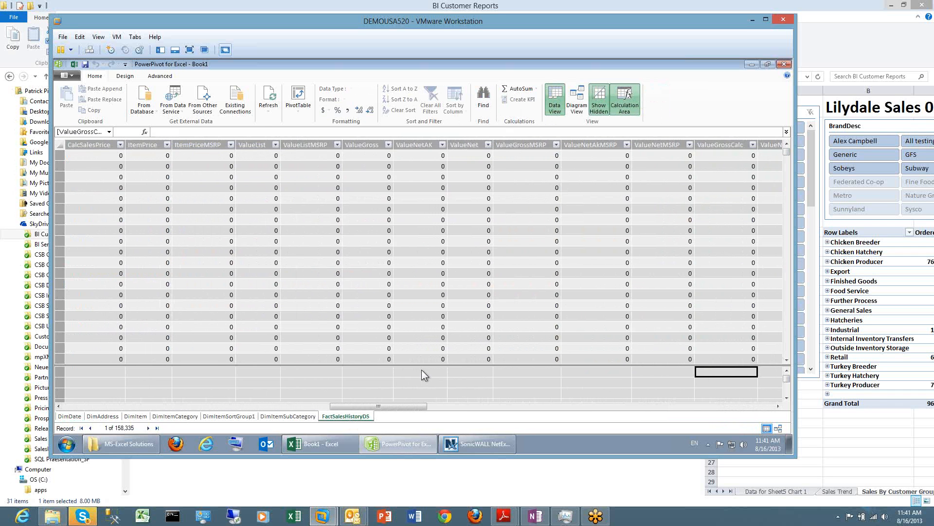
pyautogui.press('Right')
pyautogui.press('Left')
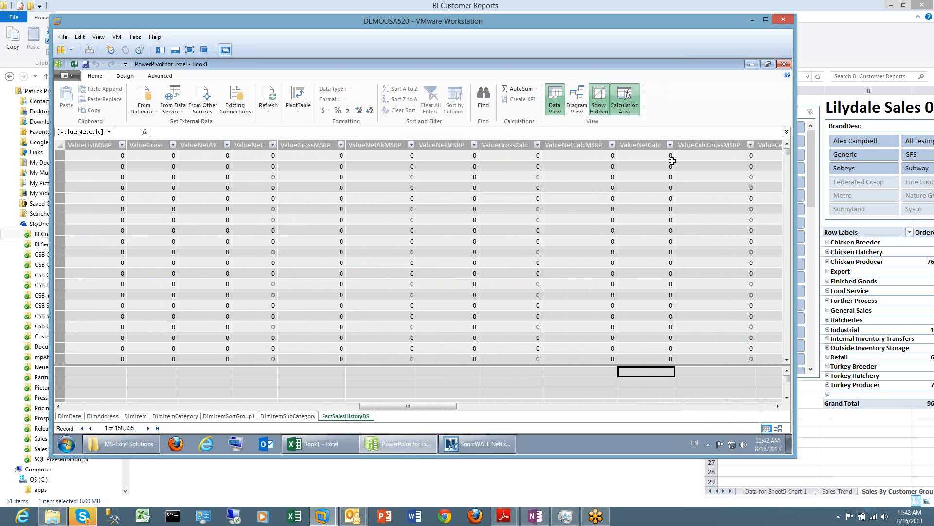
# Check the filter values of the ValueNetCalc column and add a Sum calculation beneath it
pyautogui.click(670, 145)
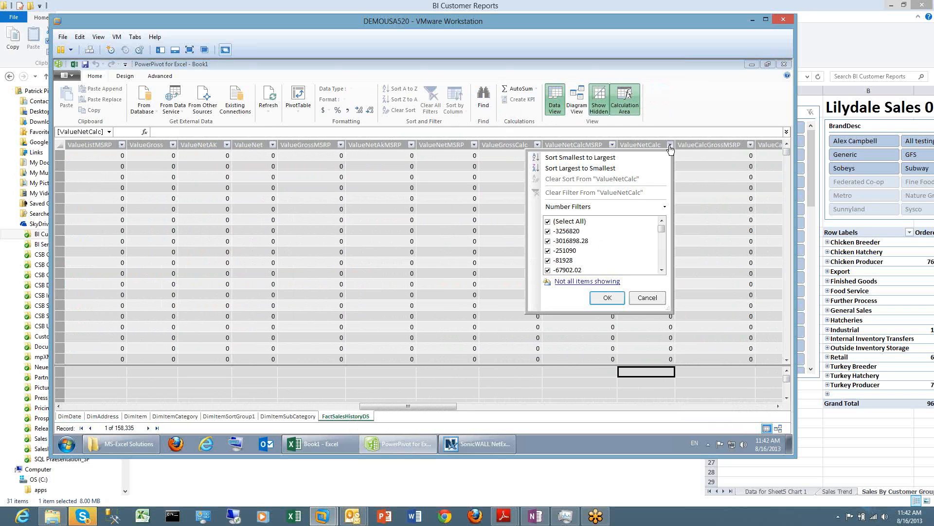
pyautogui.click(648, 297)
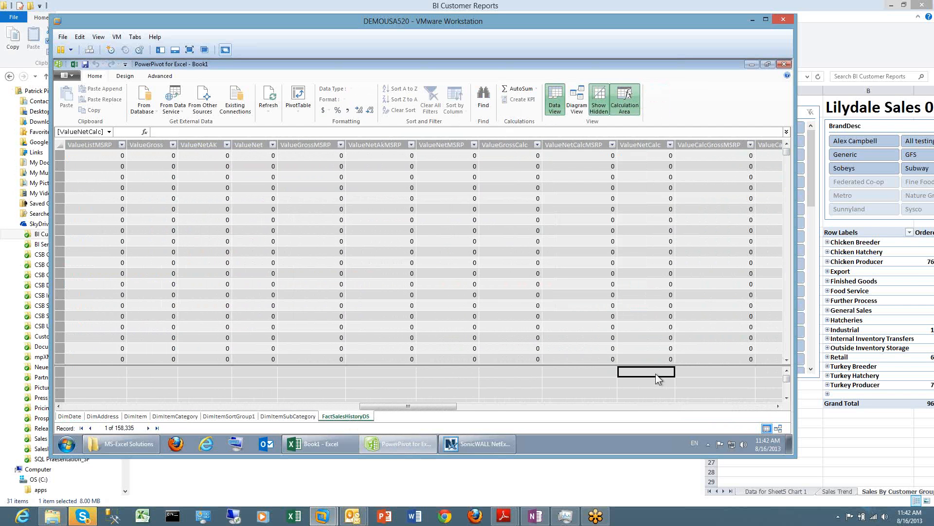
pyautogui.click(537, 90)
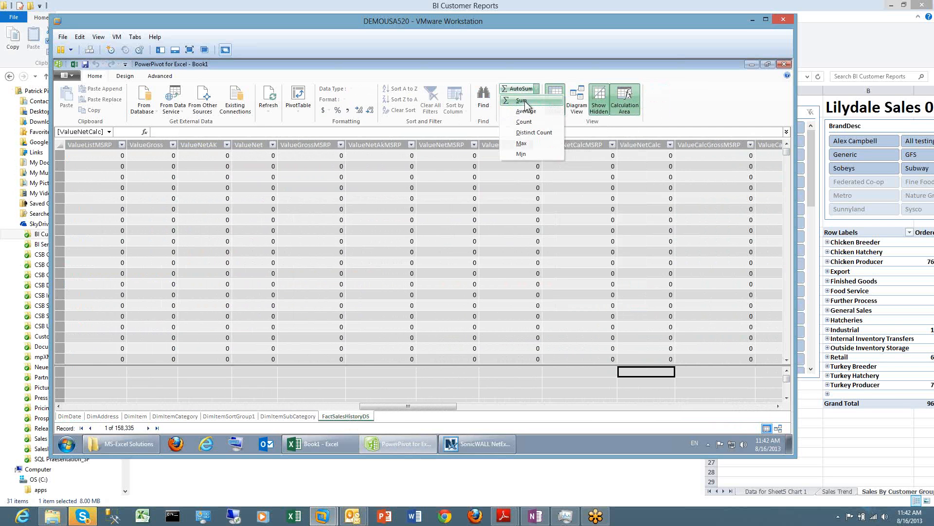
pyautogui.click(525, 102)
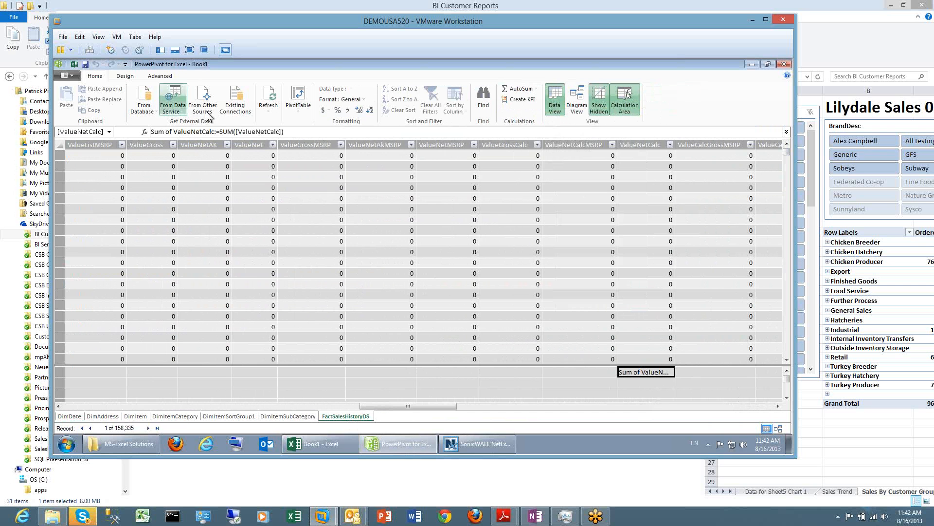
# Rename the ValueNetCalc sum measure as "Net Sales ($)" in its formula
pyautogui.click(216, 132)
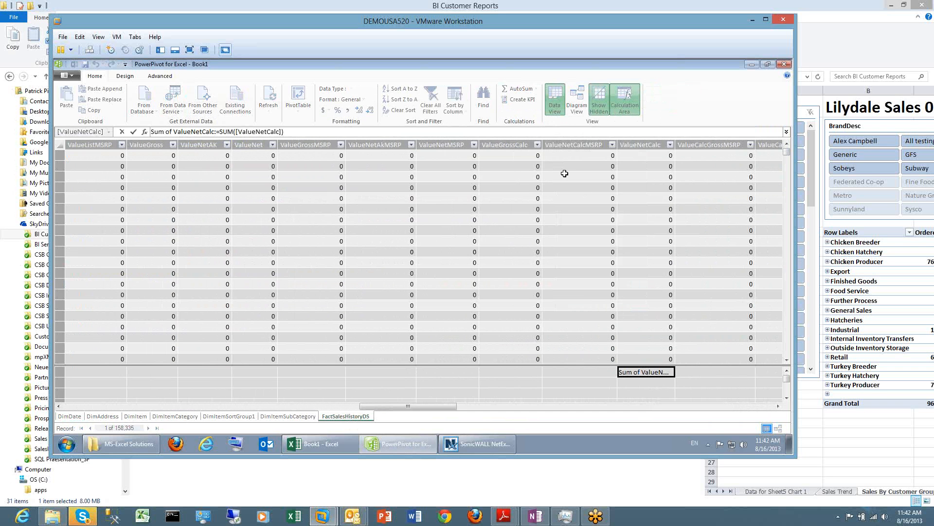
pyautogui.press('BackSpace')
pyautogui.press('BackSpace')
pyautogui.press('BackSpace')
pyautogui.press('BackSpace')
pyautogui.press('BackSpace')
pyautogui.press('BackSpace')
pyautogui.press('BackSpace')
pyautogui.press('BackSpace')
pyautogui.press('BackSpace')
pyautogui.press('BackSpace')
pyautogui.press('BackSpace')
pyautogui.press('BackSpace')
pyautogui.press('BackSpace')
pyautogui.press('BackSpace')
pyautogui.press('BackSpace')
pyautogui.press('BackSpace')
pyautogui.press('BackSpace')
pyautogui.press('BackSpace')
pyautogui.press('BackSpace')
pyautogui.write('Net')
pyautogui.write(' Sales')
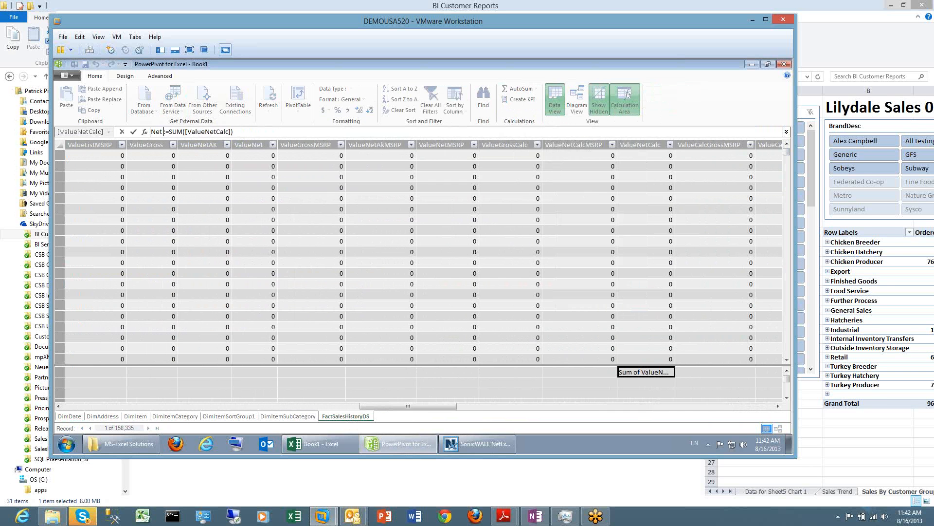
pyautogui.write(' ($):')
pyautogui.press('Return')
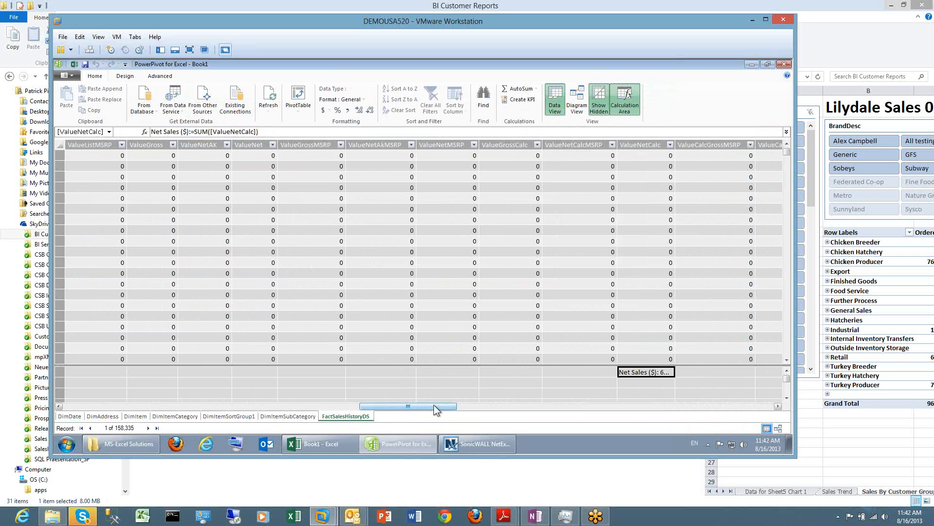
# Add a Distinct Count calculation in the first calculation area cell under the CustomerKey column
pyautogui.moveTo(435, 406); pyautogui.dragTo(477, 406)
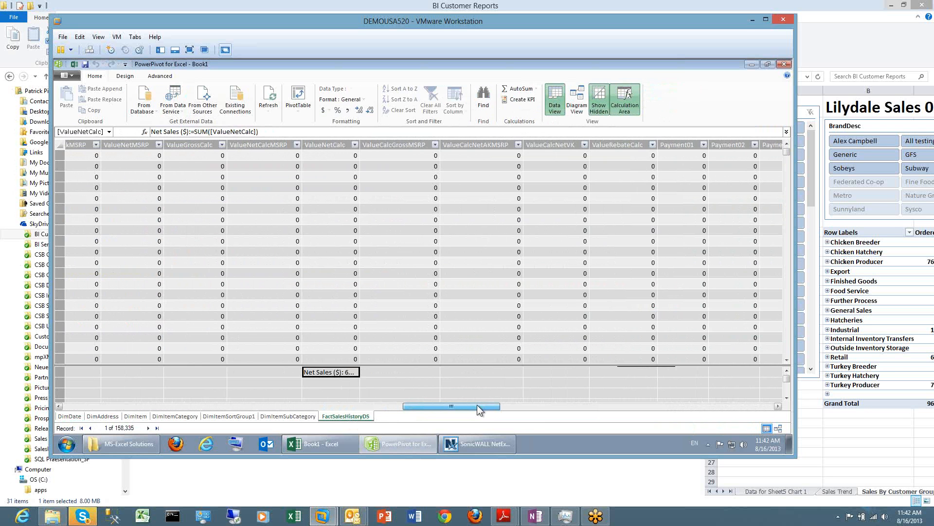
pyautogui.moveTo(477, 404); pyautogui.dragTo(436, 405)
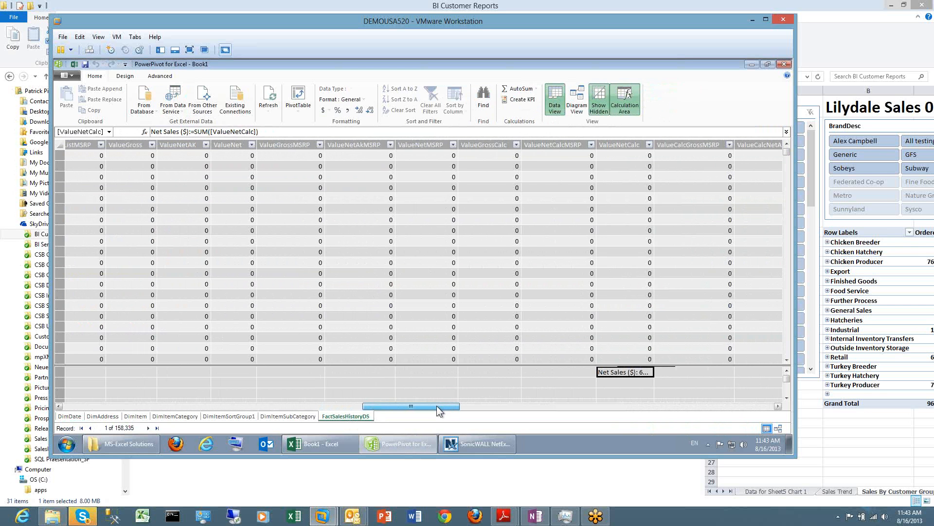
pyautogui.moveTo(436, 406); pyautogui.dragTo(103, 411)
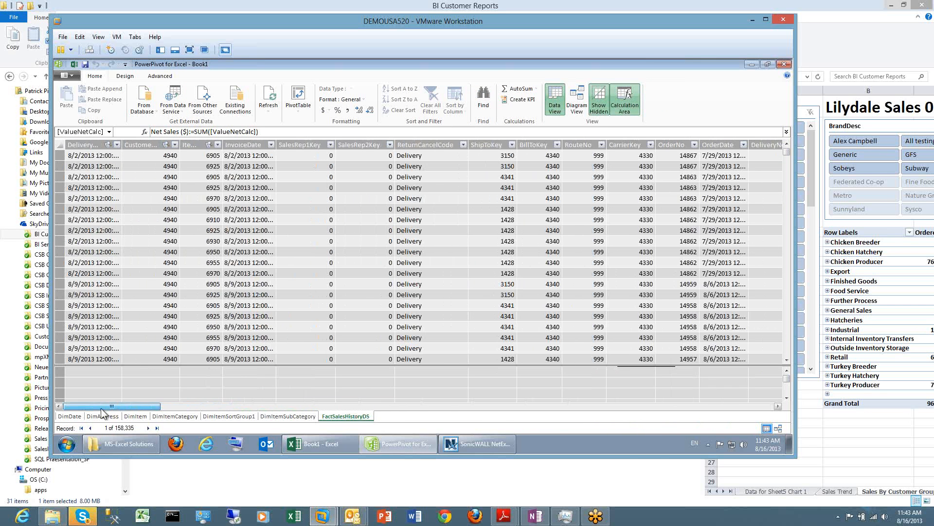
pyautogui.click(157, 372)
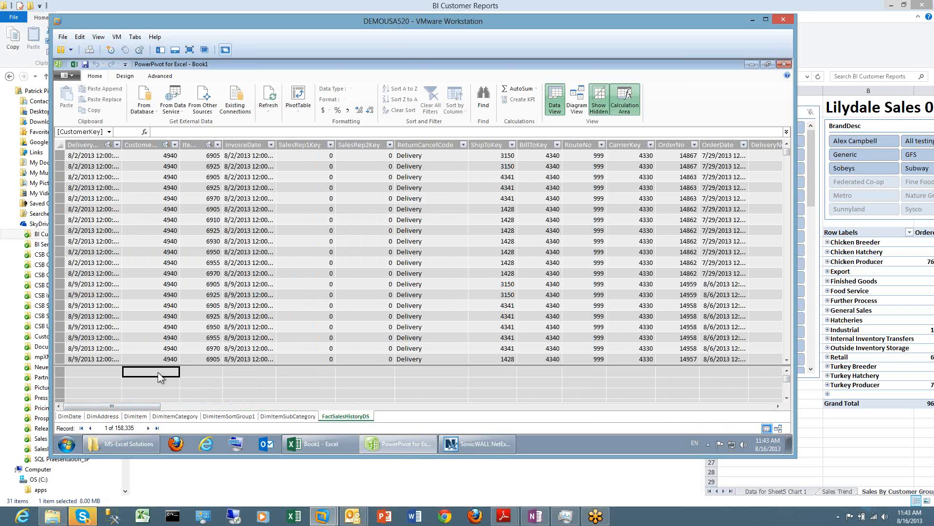
pyautogui.click(537, 89)
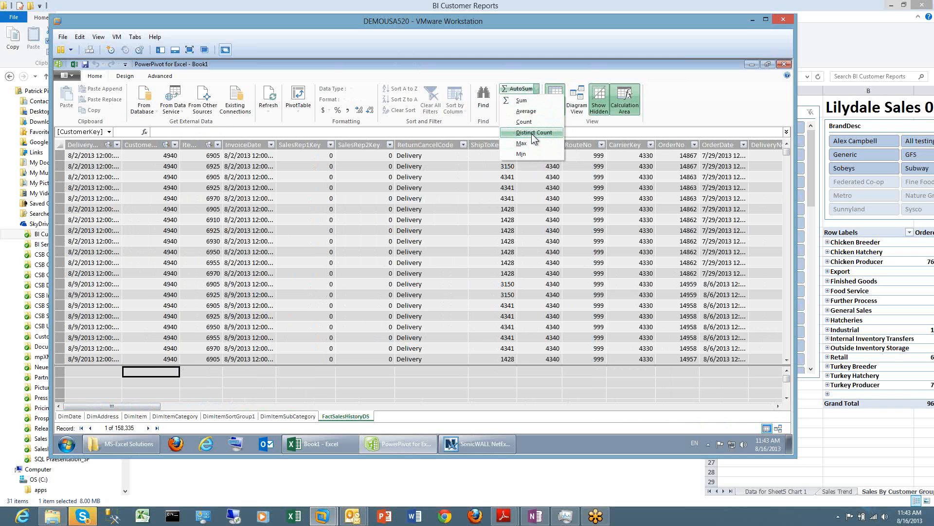
pyautogui.click(532, 132)
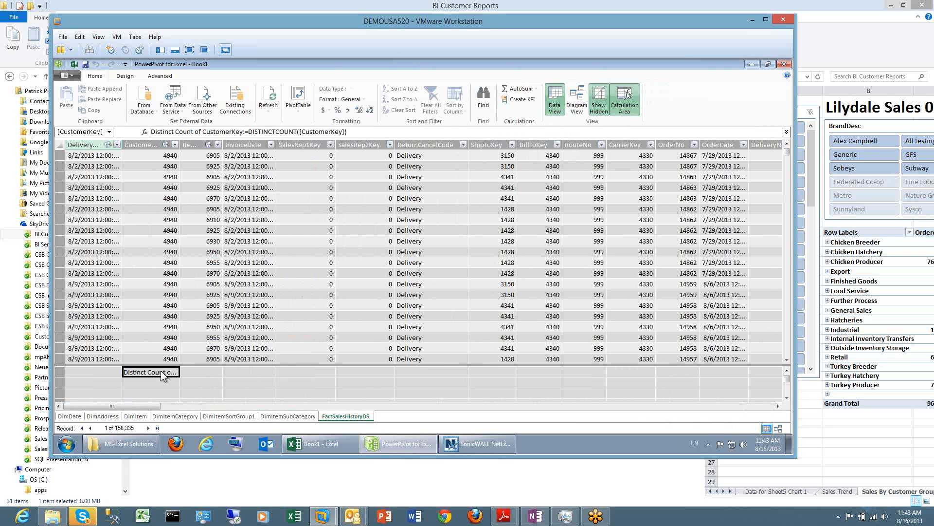
# Rename the distinct count measure under the CustomerKey column as "No of Customers" in its formula
pyautogui.click(241, 132)
pyautogui.press('BackSpace')
pyautogui.press('BackSpace')
pyautogui.press('BackSpace')
pyautogui.press('BackSpace')
pyautogui.press('BackSpace')
pyautogui.press('BackSpace')
pyautogui.press('BackSpace')
pyautogui.press('BackSpace')
pyautogui.press('BackSpace')
pyautogui.press('BackSpace')
pyautogui.press('BackSpace')
pyautogui.press('BackSpace')
pyautogui.press('BackSpace')
pyautogui.press('BackSpace')
pyautogui.press('BackSpace')
pyautogui.press('BackSpace')
pyautogui.press('BackSpace')
pyautogui.press('BackSpace')
pyautogui.press('BackSpace')
pyautogui.press('BackSpace')
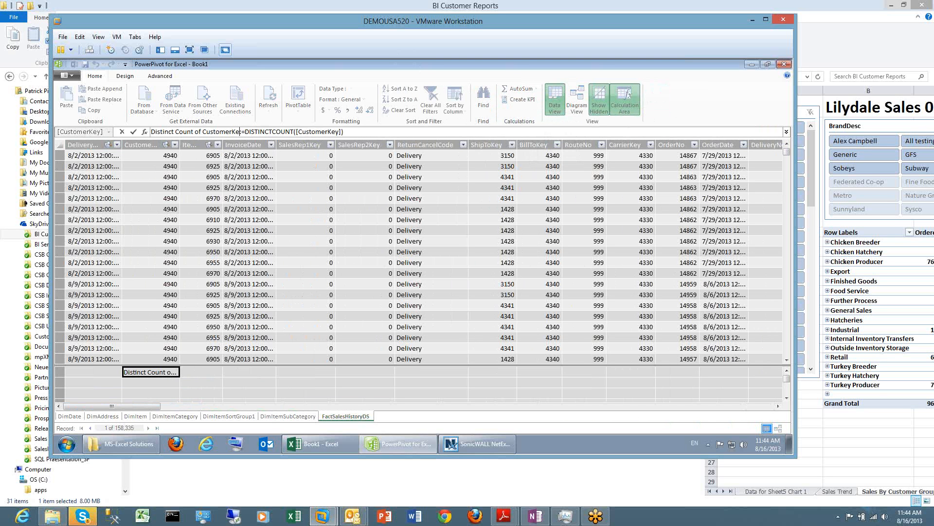
pyautogui.write('No of Custoe')
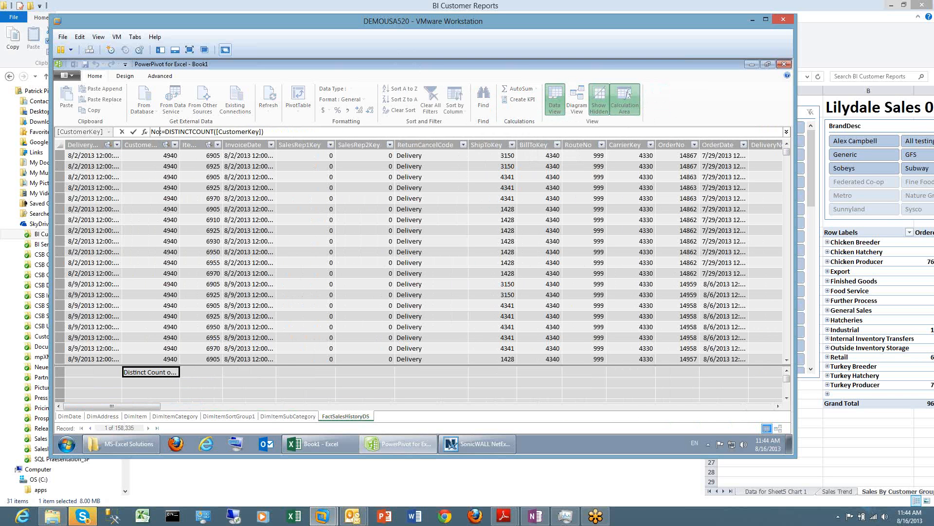
pyautogui.press('BackSpace')
pyautogui.write('mers:')
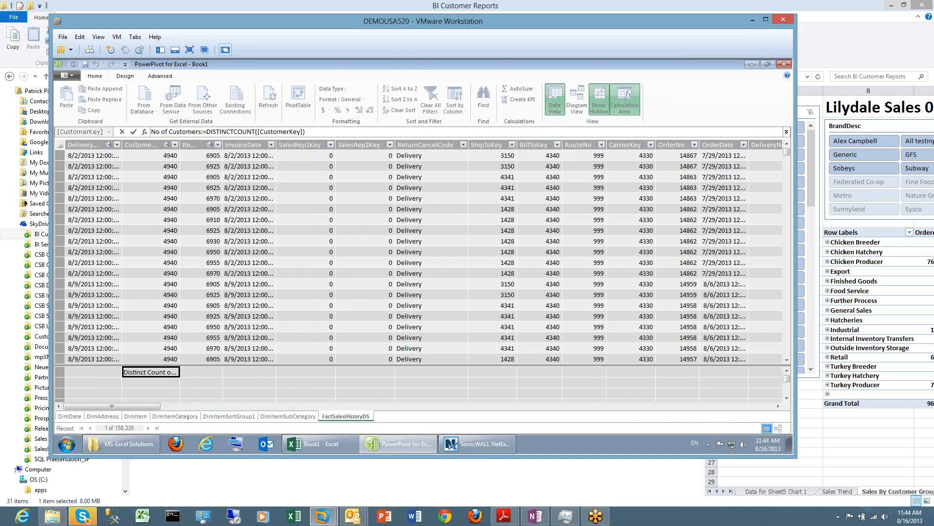
pyautogui.press('Return')
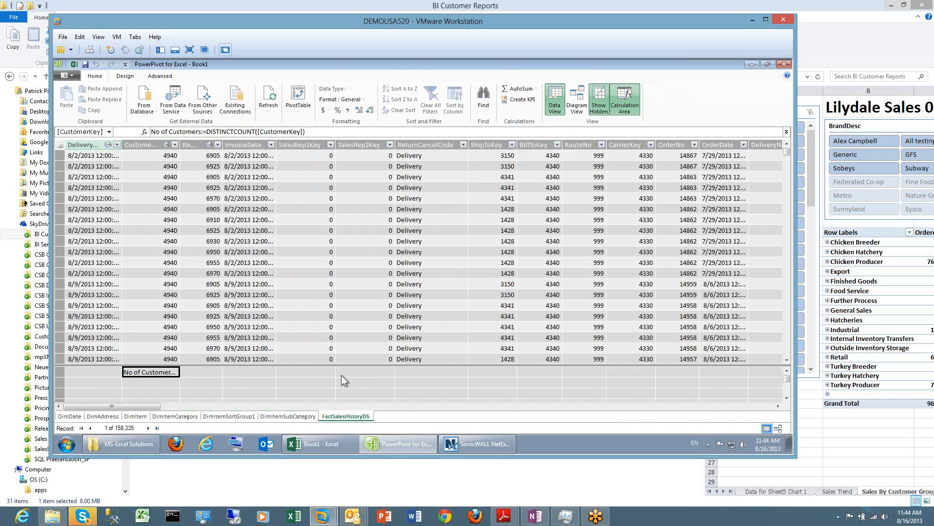
# Try to add a calculation beneath the Net Sales ($) measure that divides it by the No of Customers measure
pyautogui.click(370, 375)
pyautogui.click(423, 372)
pyautogui.press('Right')
pyautogui.press('Right')
pyautogui.press('Right')
pyautogui.press('Right')
pyautogui.press('Right')
pyautogui.press('Right')
pyautogui.press('Right')
pyautogui.press('Right')
pyautogui.press('Right')
pyautogui.press('Right')
pyautogui.press('Right')
pyautogui.press('Right')
pyautogui.press('Right')
pyautogui.press('Right')
pyautogui.press('Right')
pyautogui.press('Right')
pyautogui.press('Right')
pyautogui.press('Right')
pyautogui.press('Right')
pyautogui.press('Right')
pyautogui.press('Right')
pyautogui.press('Right')
pyautogui.press('Right')
pyautogui.press('Right')
pyautogui.press('Right')
pyautogui.press('Right')
pyautogui.press('Right')
pyautogui.press('Right')
pyautogui.press('Right')
pyautogui.press('Right')
pyautogui.press('Right')
pyautogui.press('Right')
pyautogui.press('Right')
pyautogui.press('Right')
pyautogui.press('Right')
pyautogui.press('Right')
pyautogui.press('Right')
pyautogui.press('Right')
pyautogui.press('Right')
pyautogui.press('Right')
pyautogui.press('Right')
pyautogui.press('Right')
pyautogui.press('Right')
pyautogui.press('Right')
pyautogui.press('Left')
pyautogui.press('Left')
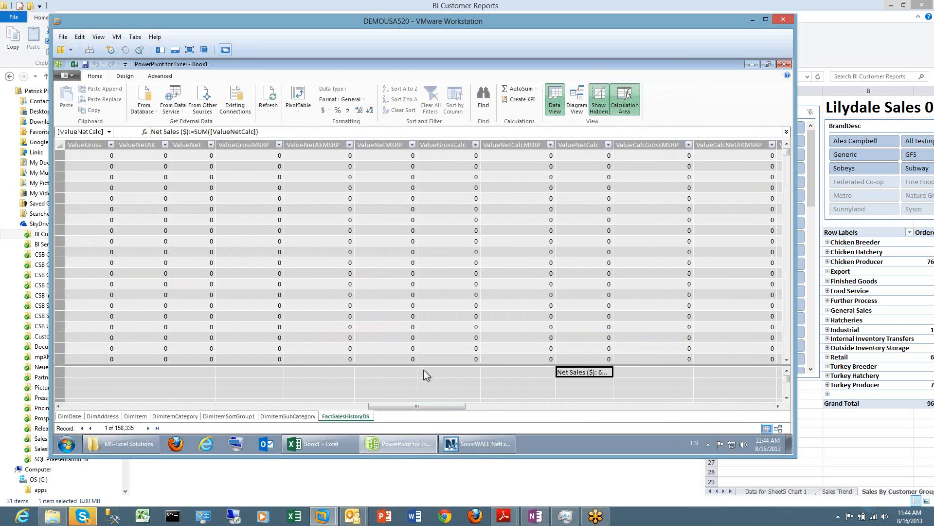
pyautogui.press('Down')
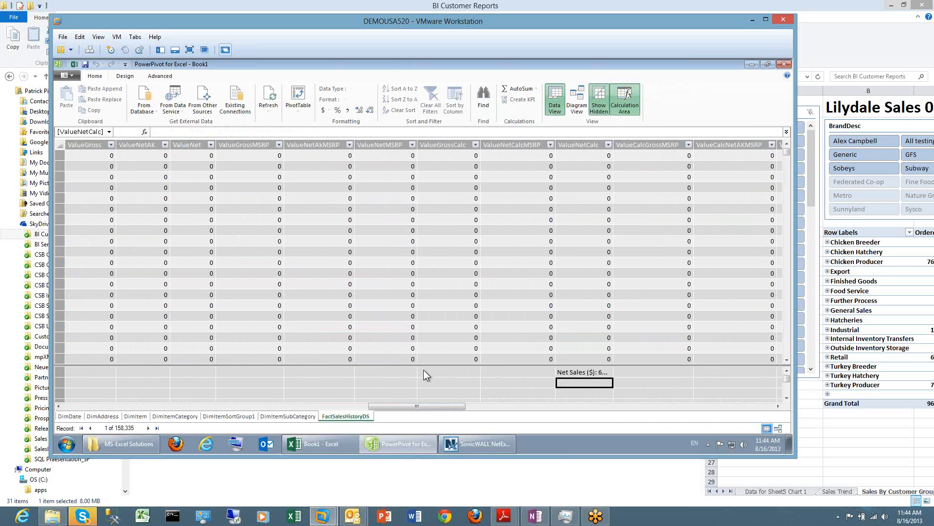
pyautogui.write('=')
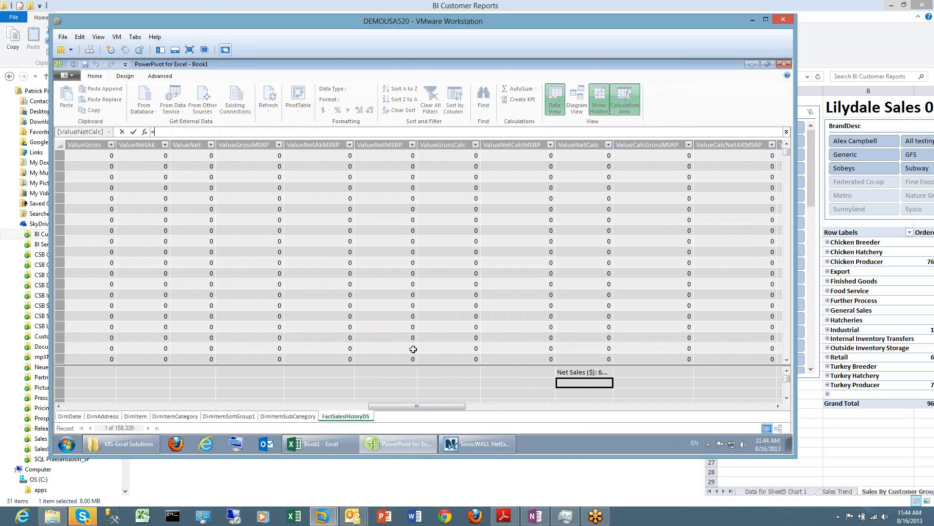
pyautogui.click(559, 372)
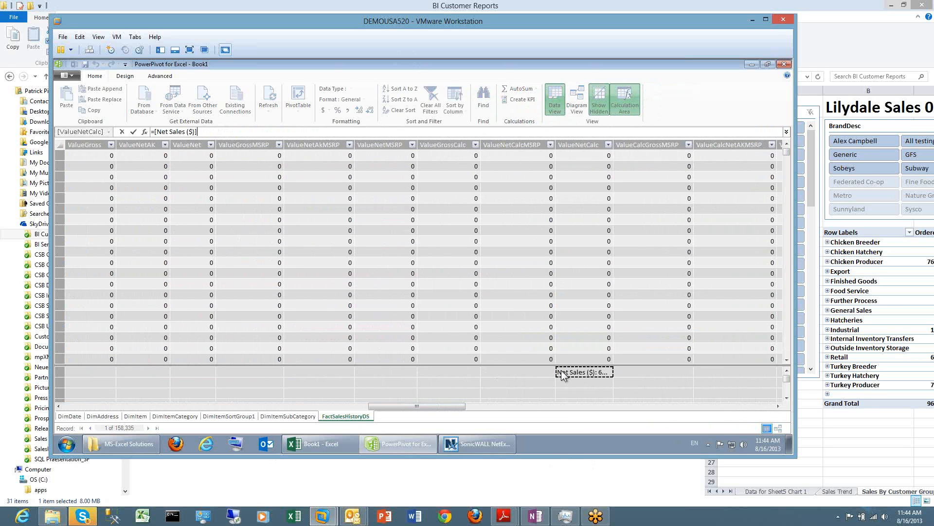
pyautogui.write('/')
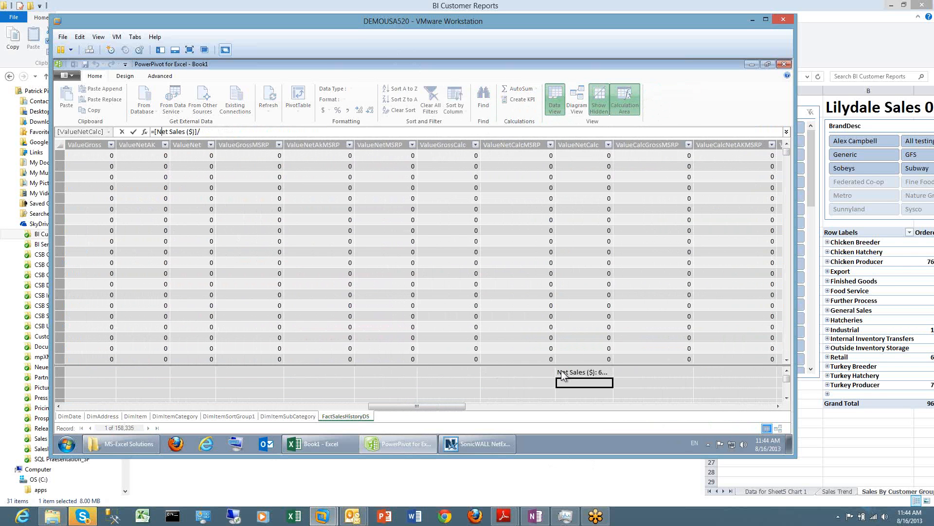
pyautogui.moveTo(387, 407); pyautogui.dragTo(63, 407)
pyautogui.click(138, 371)
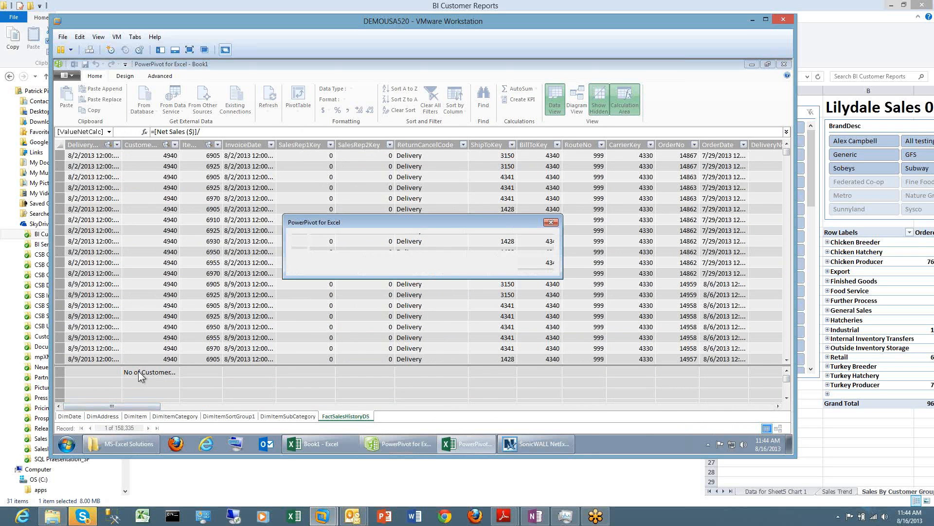
pyautogui.click(535, 264)
pyautogui.click(170, 373)
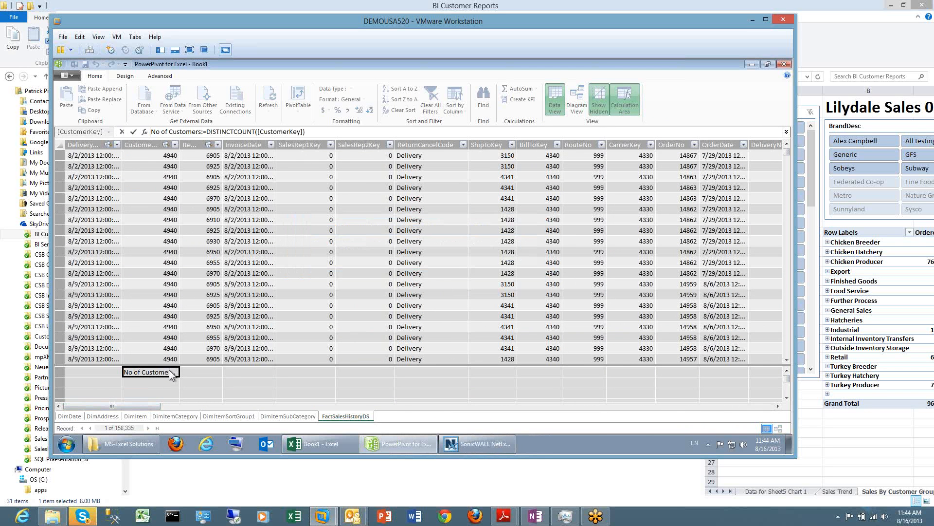
# Add a Sum calculation in the calculation area under the ValueNet column of the sales history table
pyautogui.click(284, 382)
pyautogui.click(603, 405)
pyautogui.moveTo(212, 405); pyautogui.dragTo(99, 413)
pyautogui.click(291, 375)
pyautogui.press('Right')
pyautogui.press('Right')
pyautogui.press('Right')
pyautogui.press('Right')
pyautogui.press('Right')
pyautogui.press('Right')
pyautogui.press('Right')
pyautogui.press('Right')
pyautogui.press('Right')
pyautogui.press('Right')
pyautogui.press('Right')
pyautogui.press('Right')
pyautogui.press('Right')
pyautogui.press('Right')
pyautogui.press('Right')
pyautogui.press('Right')
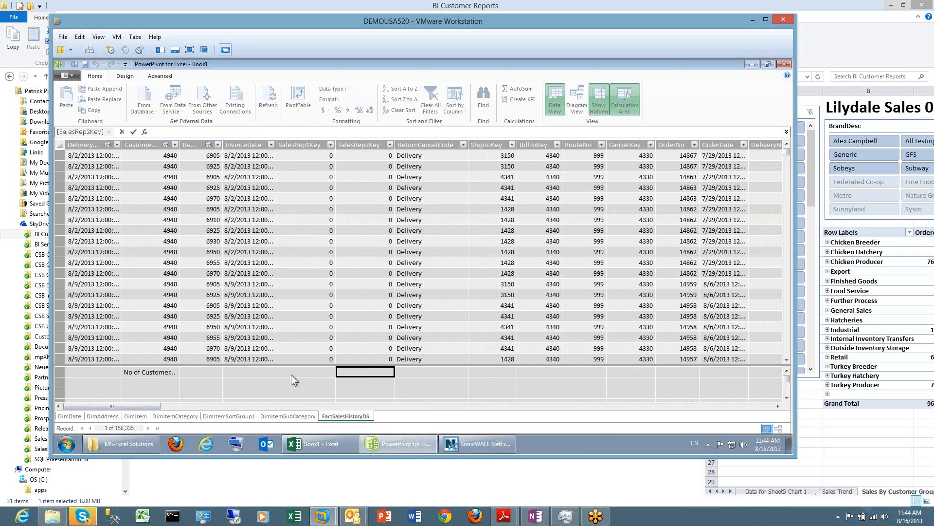
pyautogui.press('Right')
pyautogui.press('Right')
pyautogui.press('Right')
pyautogui.press('Right')
pyautogui.press('Right')
pyautogui.press('Right')
pyautogui.press('Right')
pyautogui.press('Right')
pyautogui.press('Right')
pyautogui.press('Right')
pyautogui.press('Right')
pyautogui.press('Right')
pyautogui.press('Right')
pyautogui.press('Right')
pyautogui.press('Right')
pyautogui.press('Right')
pyautogui.press('Right')
pyautogui.press('Right')
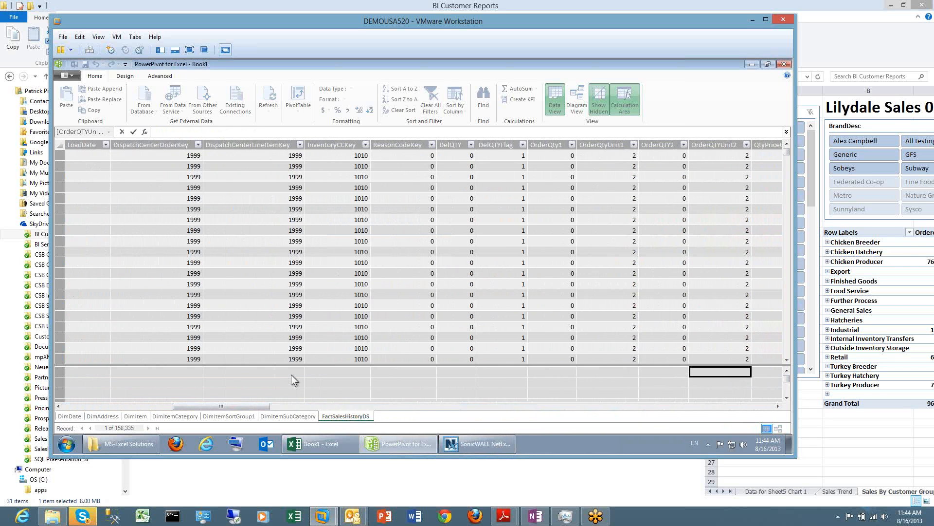
pyautogui.press('Right')
pyautogui.press('Right')
pyautogui.press('Right')
pyautogui.press('Right')
pyautogui.press('Right')
pyautogui.press('Right')
pyautogui.press('Right')
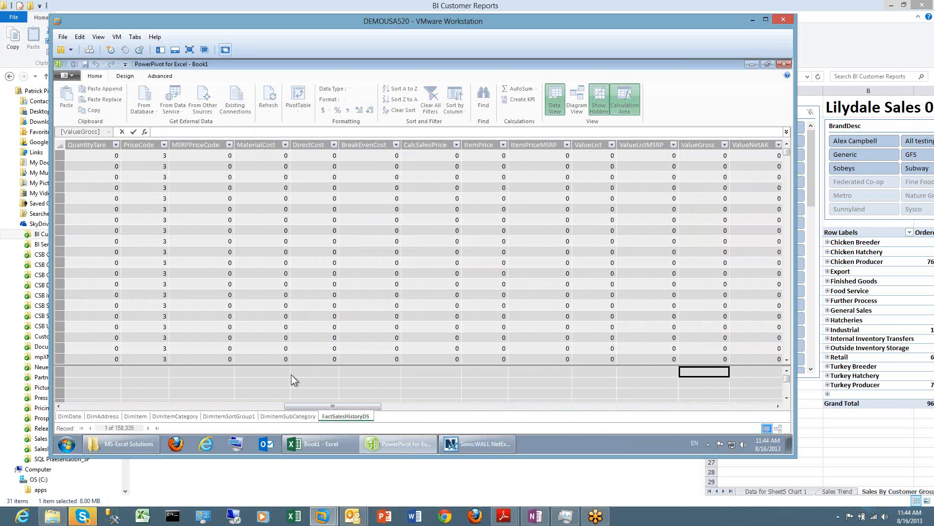
pyautogui.press('Right')
pyautogui.press('Left')
pyautogui.press('Left')
pyautogui.press('Left')
pyautogui.press('Left')
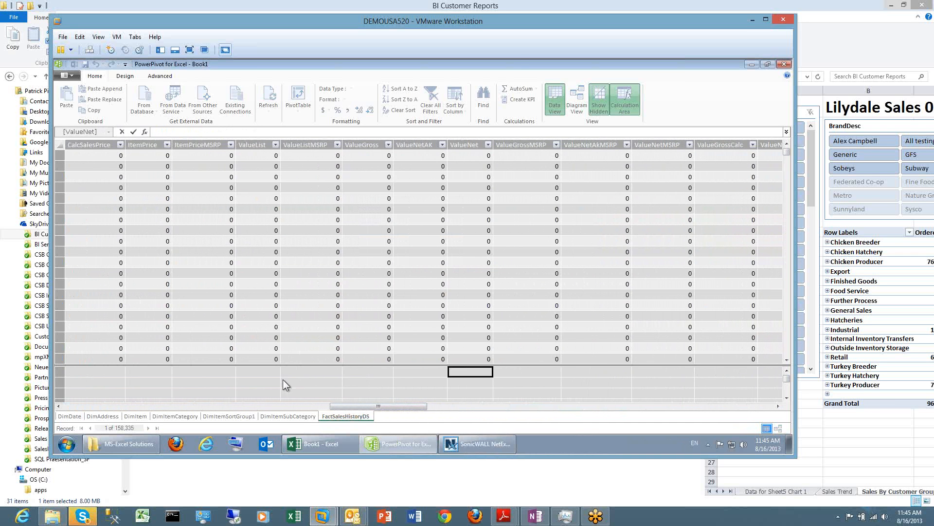
pyautogui.click(508, 262)
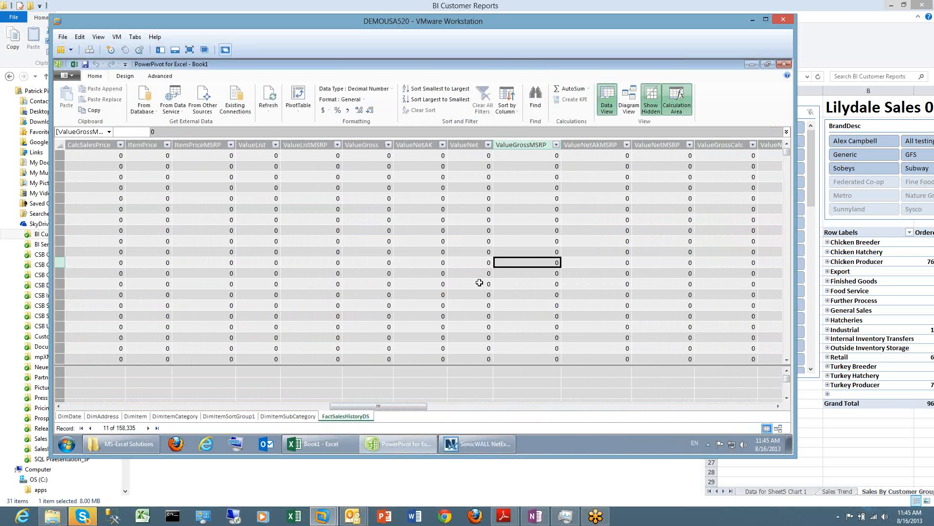
pyautogui.click(479, 282)
pyautogui.click(478, 371)
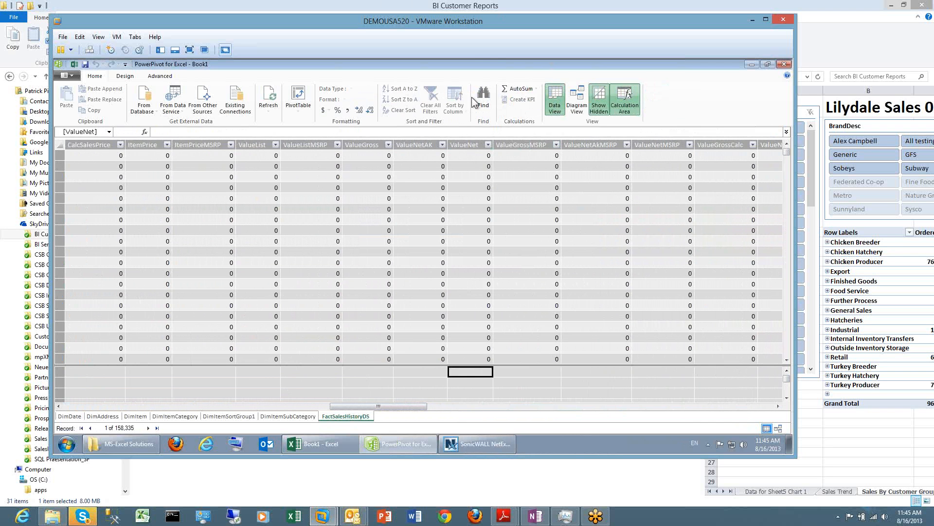
pyautogui.click(528, 92)
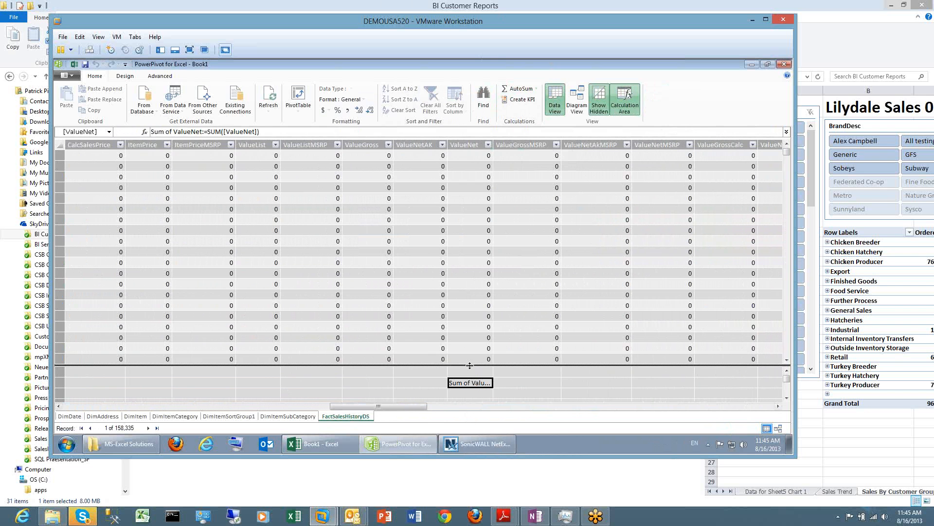
# Try to rename the sum measure under the ValueNet column as "Net Sales ($)" in its formula
pyautogui.click(469, 384)
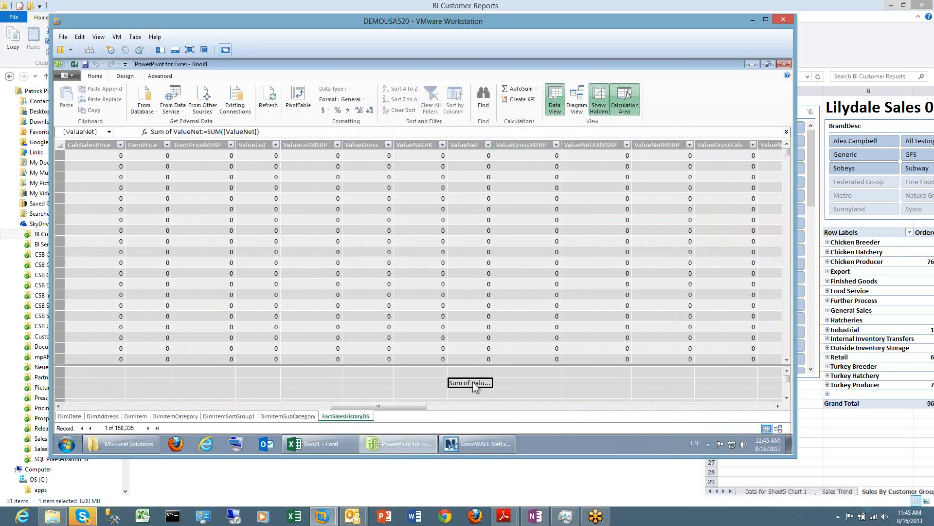
pyautogui.click(472, 385)
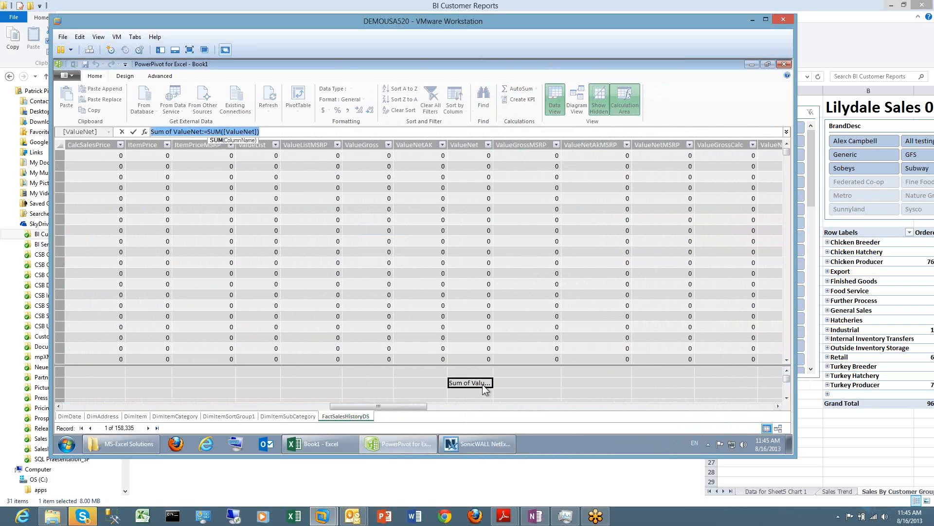
pyautogui.click(201, 131)
pyautogui.press('Delete')
pyautogui.press('BackSpace')
pyautogui.press('BackSpace')
pyautogui.press('BackSpace')
pyautogui.press('BackSpace')
pyautogui.press('BackSpace')
pyautogui.press('BackSpace')
pyautogui.press('BackSpace')
pyautogui.press('BackSpace')
pyautogui.press('BackSpace')
pyautogui.press('BackSpace')
pyautogui.press('BackSpace')
pyautogui.press('BackSpace')
pyautogui.press('BackSpace')
pyautogui.press('BackSpace')
pyautogui.press('BackSpace')
pyautogui.write('net')
pyautogui.press('BackSpace')
pyautogui.press('BackSpace')
pyautogui.press('BackSpace')
pyautogui.write('Ne')
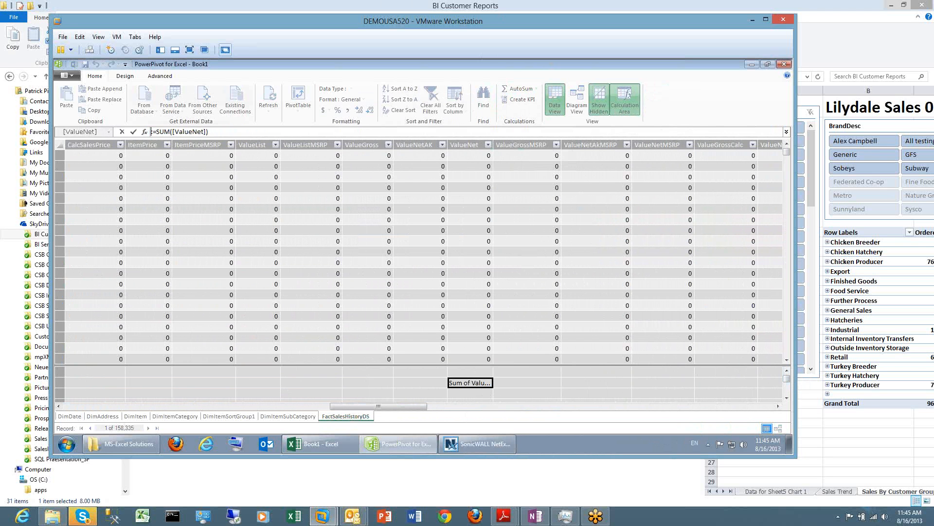
pyautogui.write('t Sales ($)')
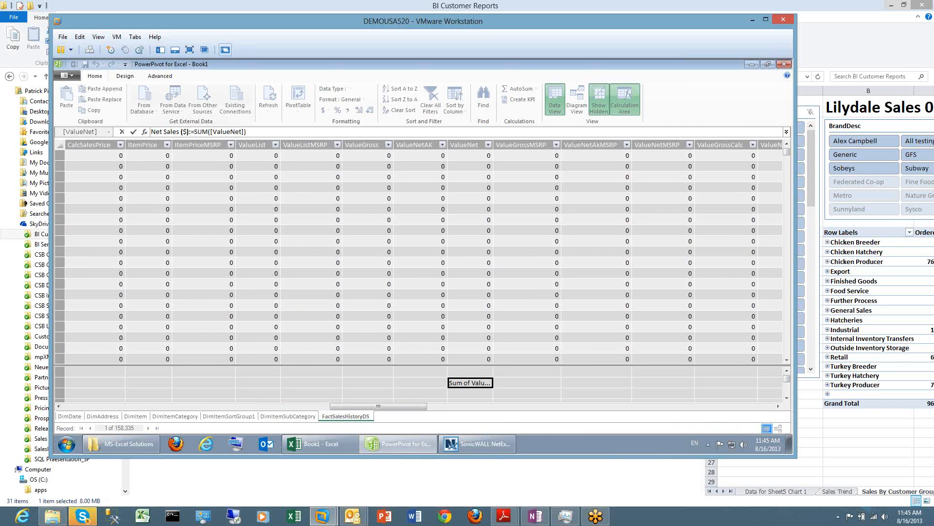
pyautogui.press('Return')
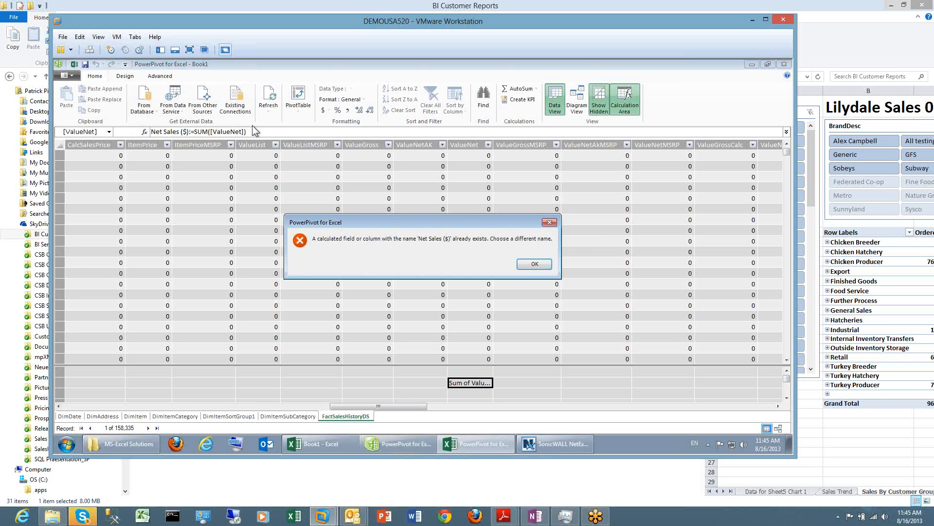
pyautogui.press('Return')
pyautogui.press('Escape')
# Delete the sum measure under the ValueNet column permanently from the model
pyautogui.press('Delete')
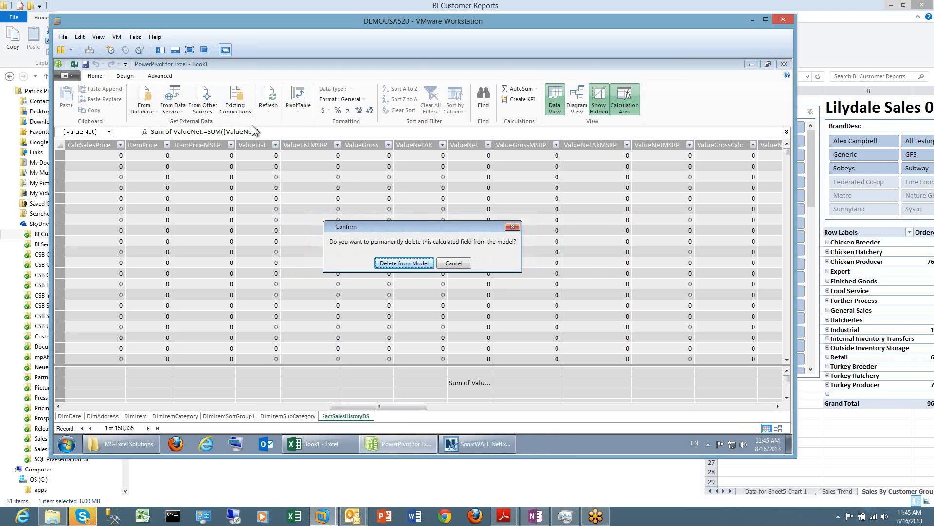
pyautogui.press('Return')
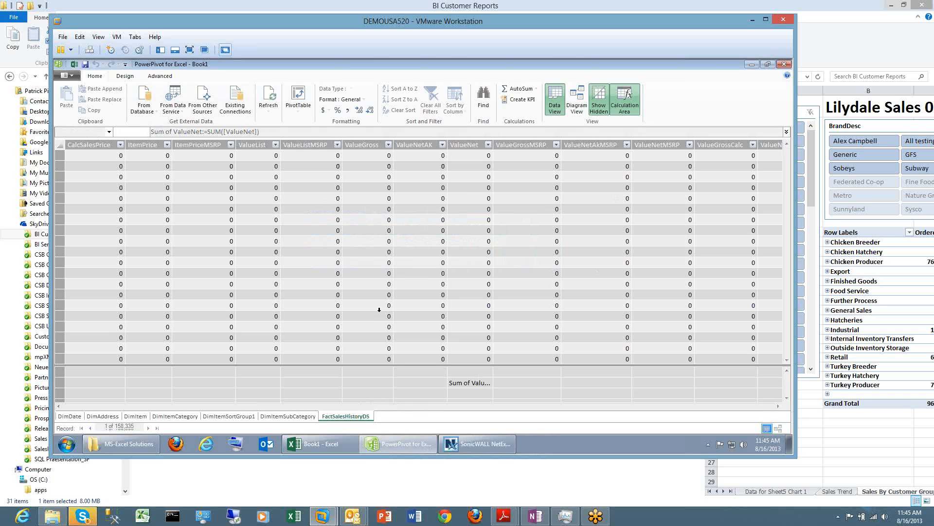
pyautogui.click(454, 384)
# Add a measure "Avegerage Customer Sales ($)" under the ValueNet column that divides [Net Sales ($)] by [No of Customers]
pyautogui.click(458, 359)
pyautogui.click(458, 373)
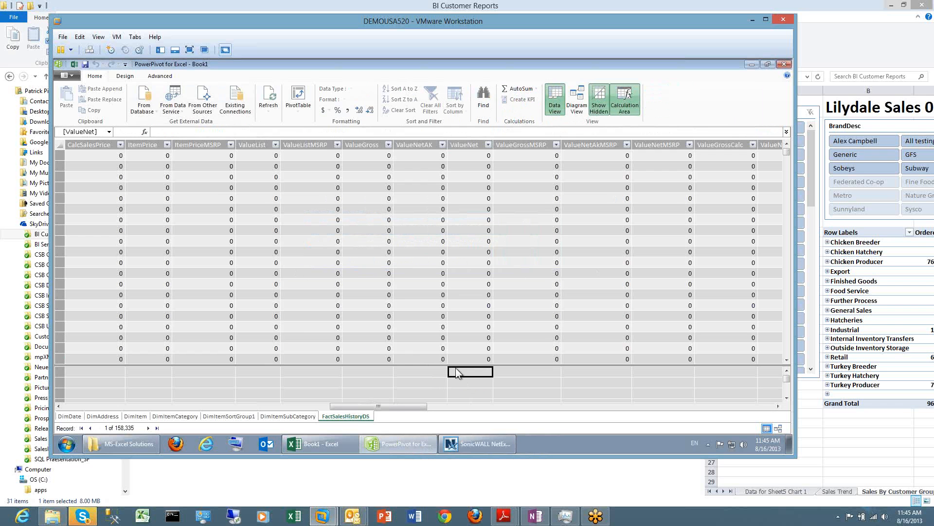
pyautogui.write('Avegera')
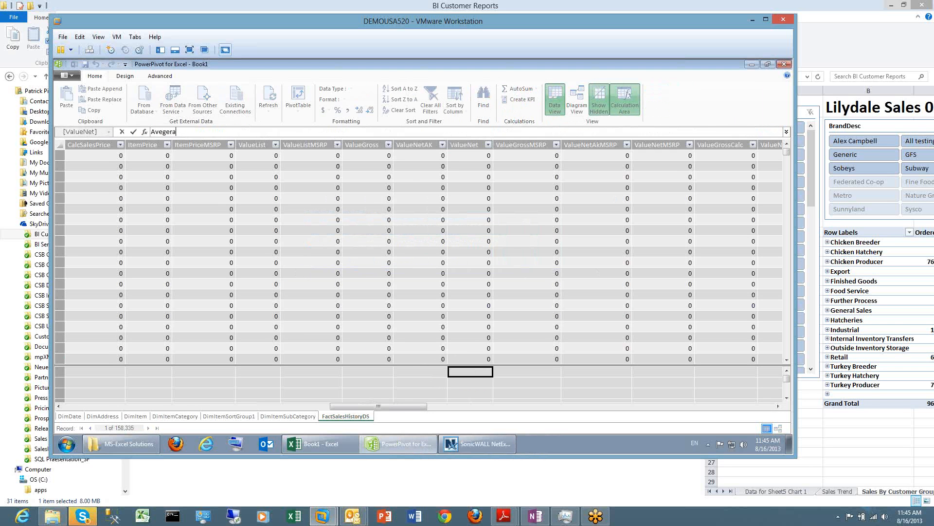
pyautogui.write('ge Customer Sales$):=')
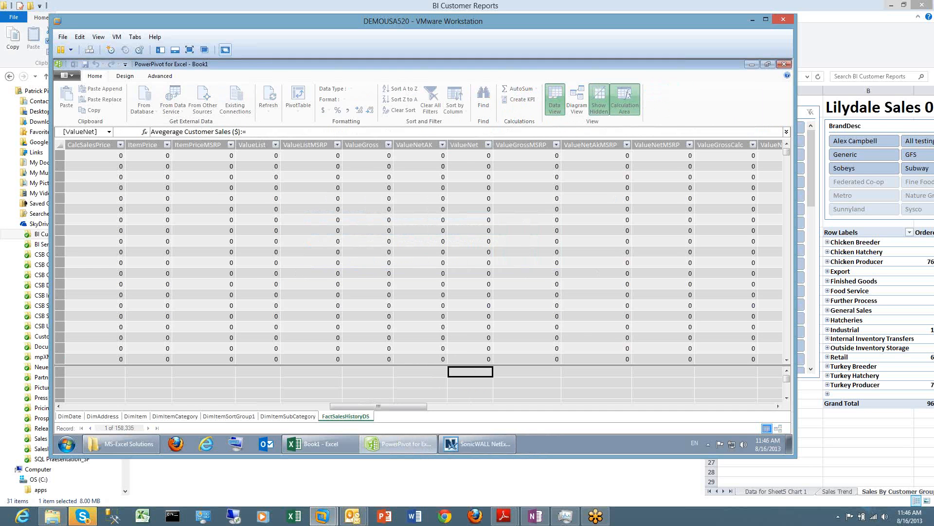
pyautogui.write('[')
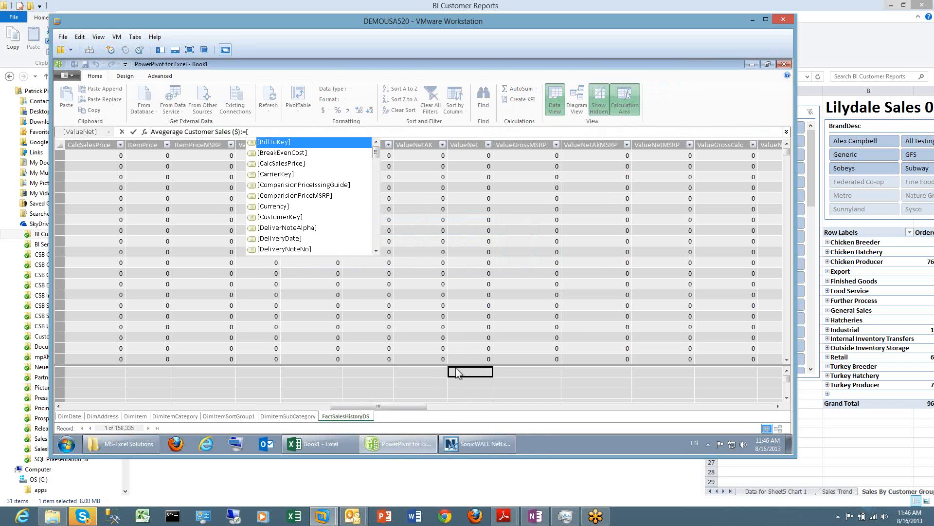
pyautogui.moveTo(376, 154); pyautogui.dragTo(375, 187)
pyautogui.scroll(-4, 375, 186)
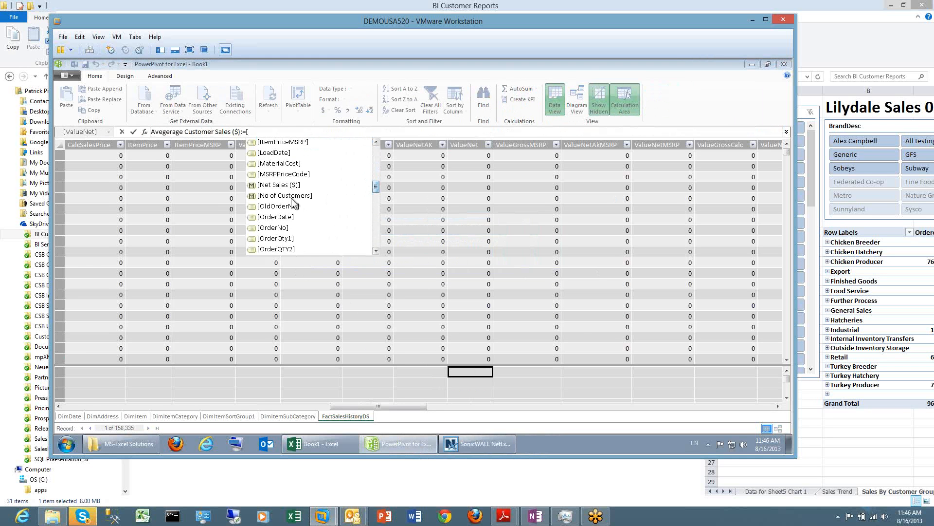
pyautogui.doubleClick(281, 185)
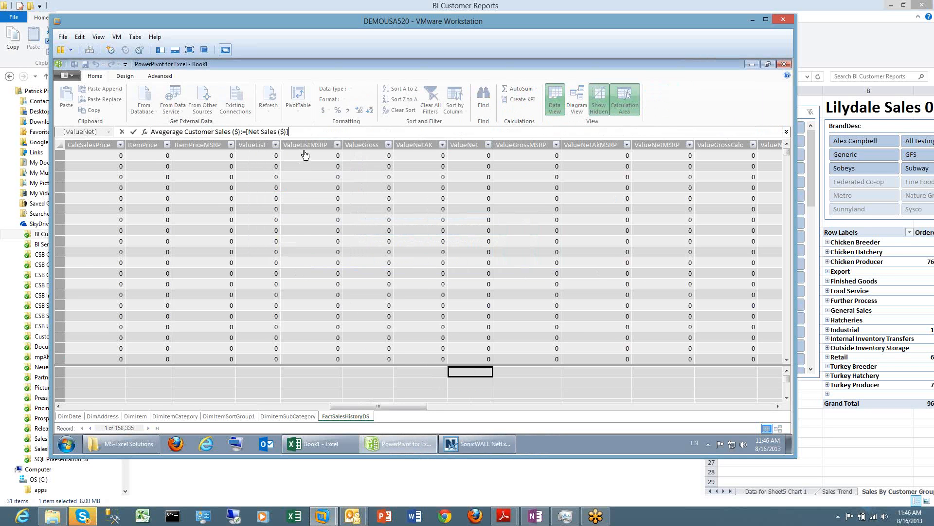
pyautogui.write('/')
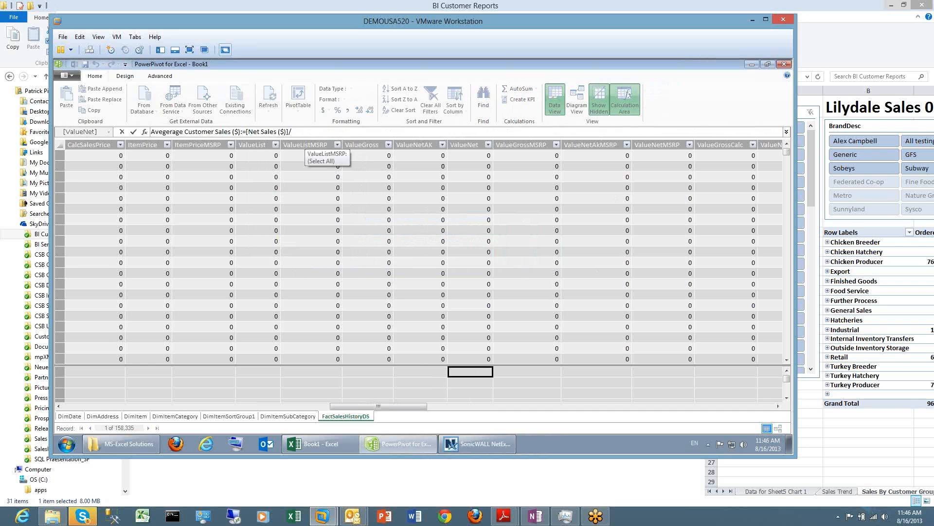
pyautogui.write('[')
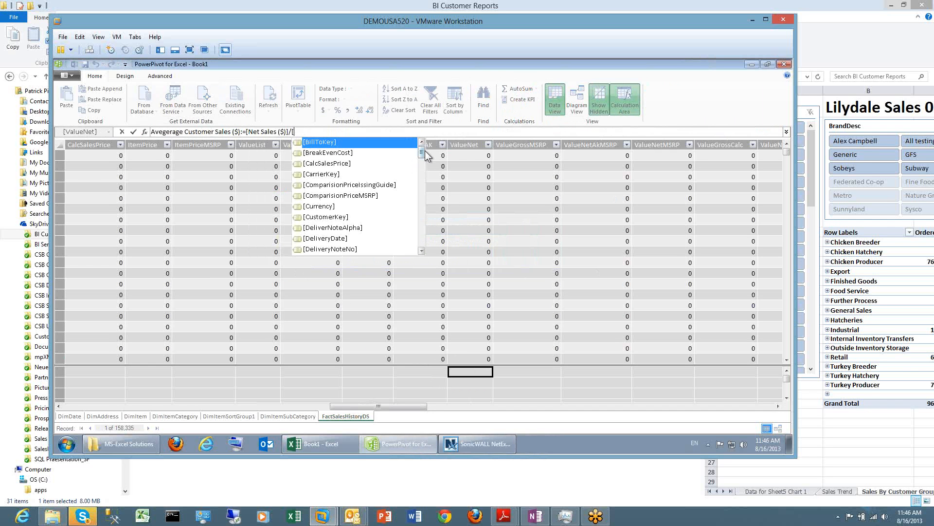
pyautogui.moveTo(424, 151); pyautogui.dragTo(421, 191)
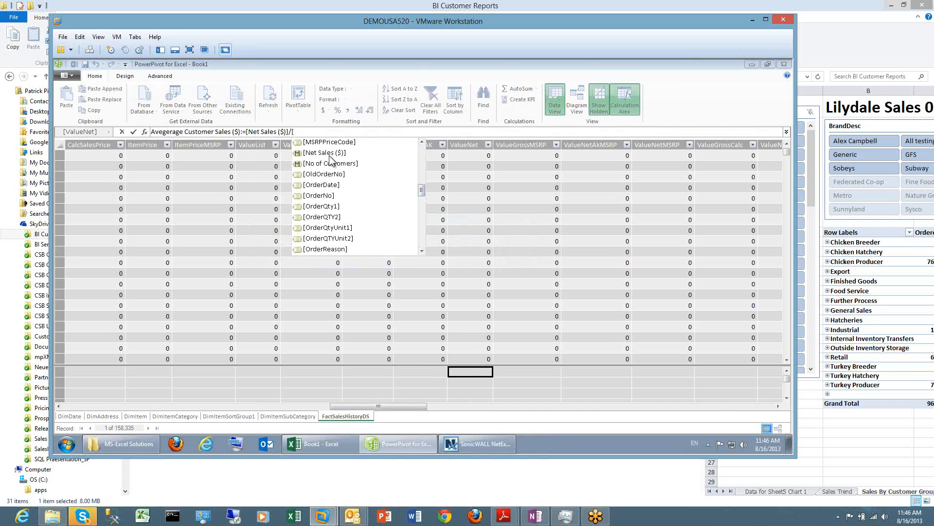
pyautogui.doubleClick(331, 164)
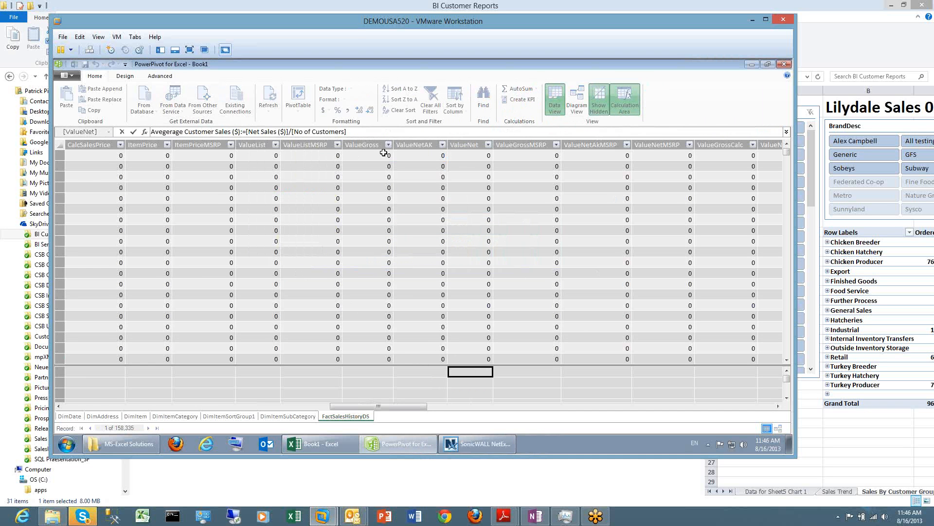
pyautogui.press('Return')
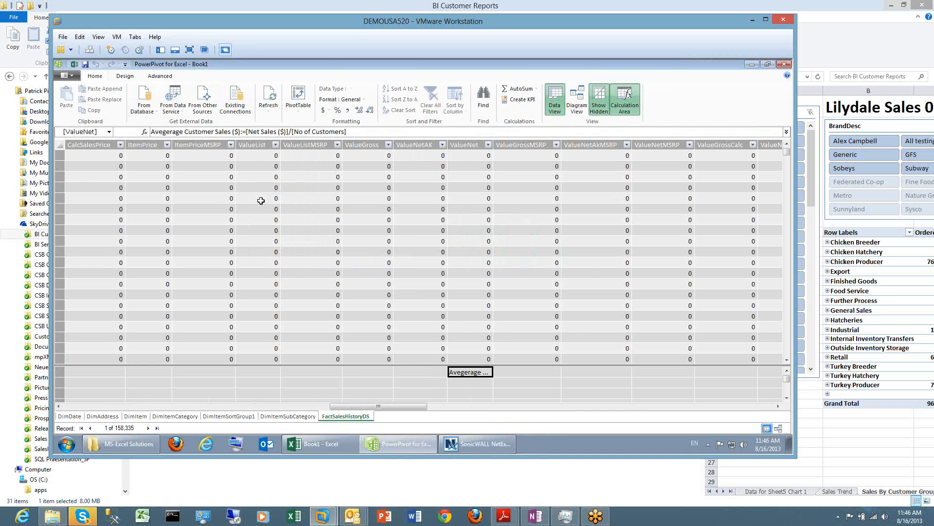
# Correct the spelling of the new ValueNet measure's name to "Average Customer Sales ($)"
pyautogui.press('Down')
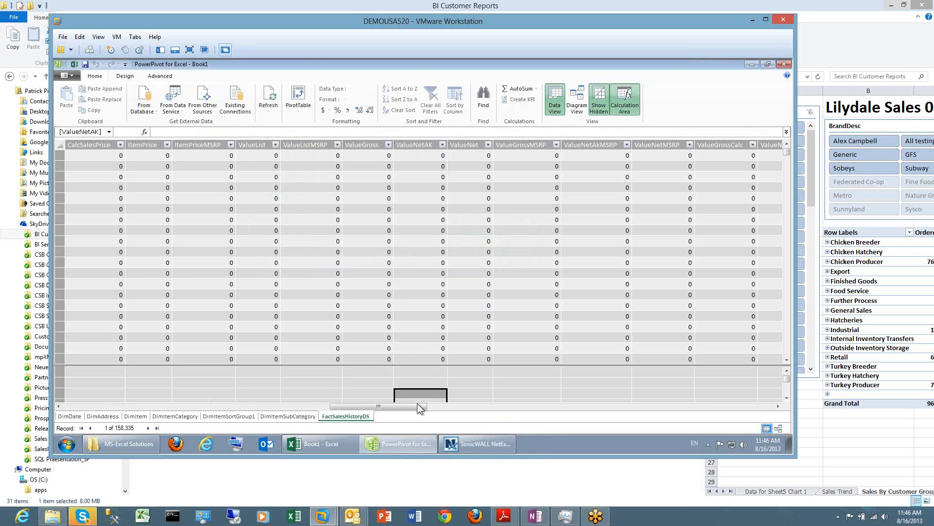
pyautogui.click(474, 374)
pyautogui.click(175, 132)
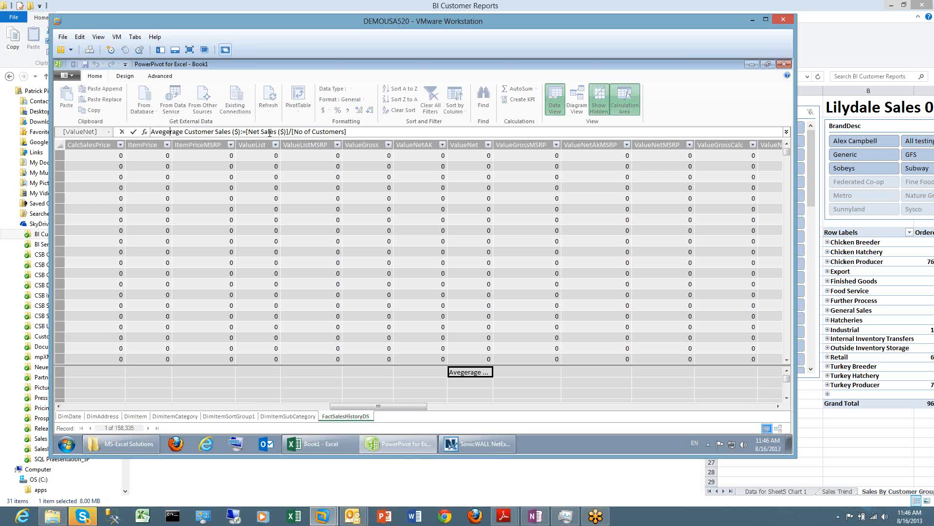
pyautogui.press('BackSpace')
pyautogui.press('BackSpace')
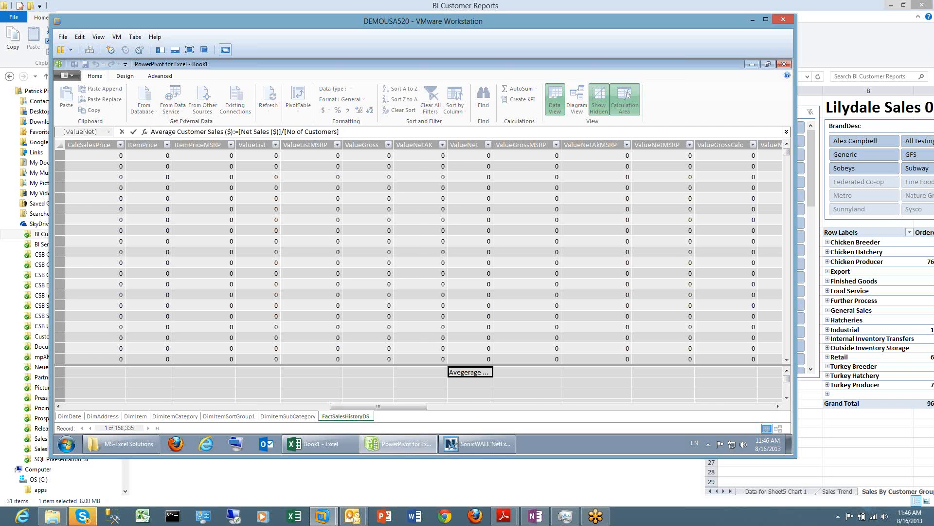
pyautogui.press('Return')
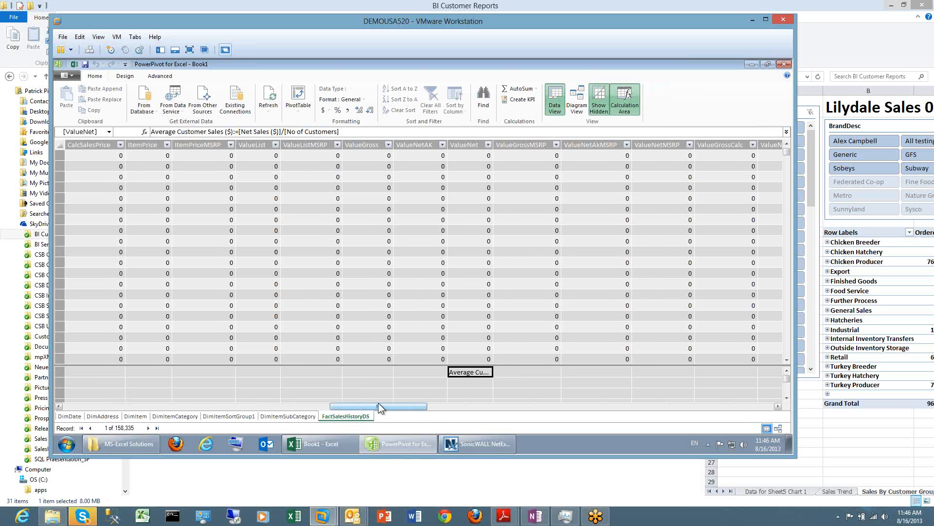
# Add a measure "Last Order Date" in the first calculation area cell under the OrderDate column, using LASTDATE([OrderDate])
pyautogui.moveTo(378, 403); pyautogui.dragTo(357, 405)
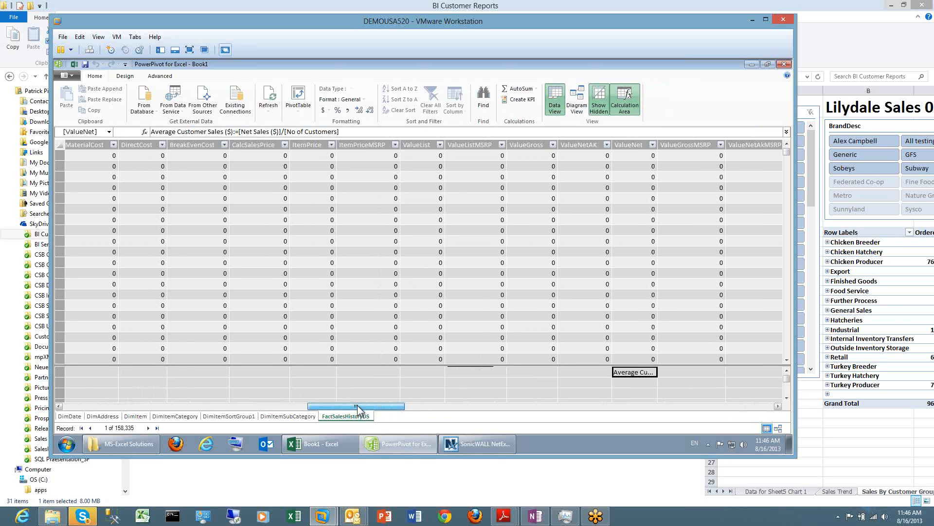
pyautogui.moveTo(364, 406); pyautogui.dragTo(186, 401)
pyautogui.click(238, 371)
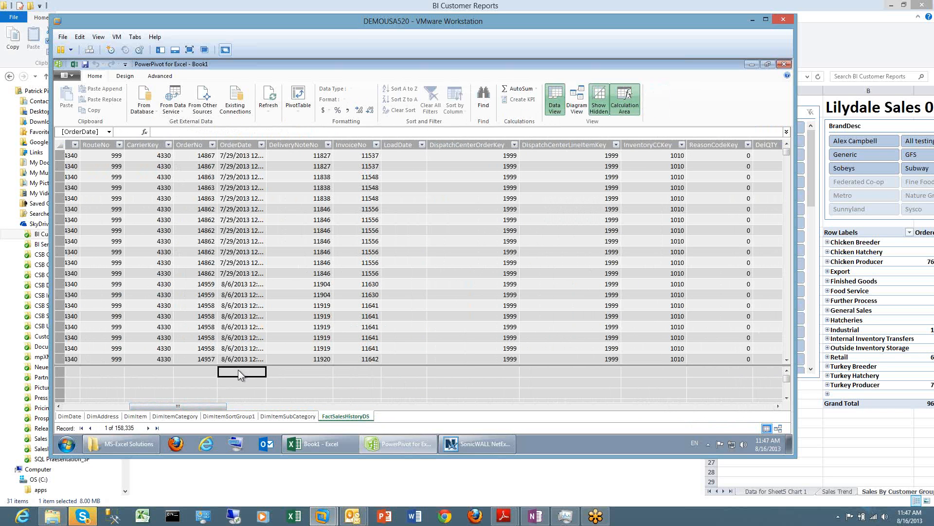
pyautogui.write('Lastr')
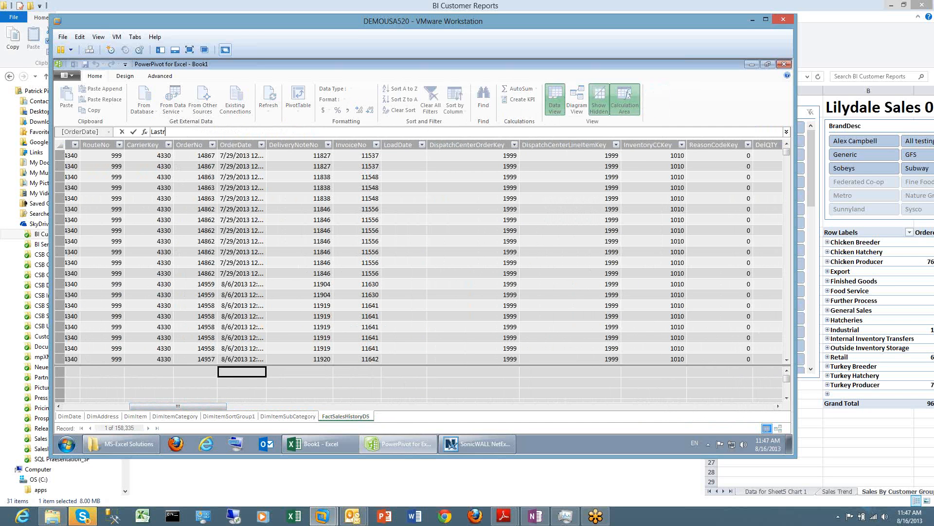
pyautogui.press('BackSpace')
pyautogui.write('Order Date:')
pyautogui.write('=')
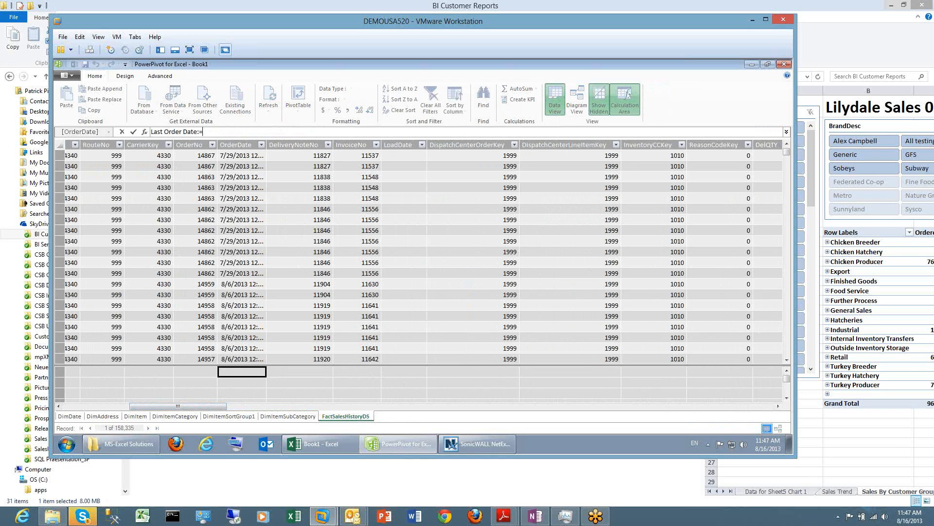
pyautogui.write('LAS')
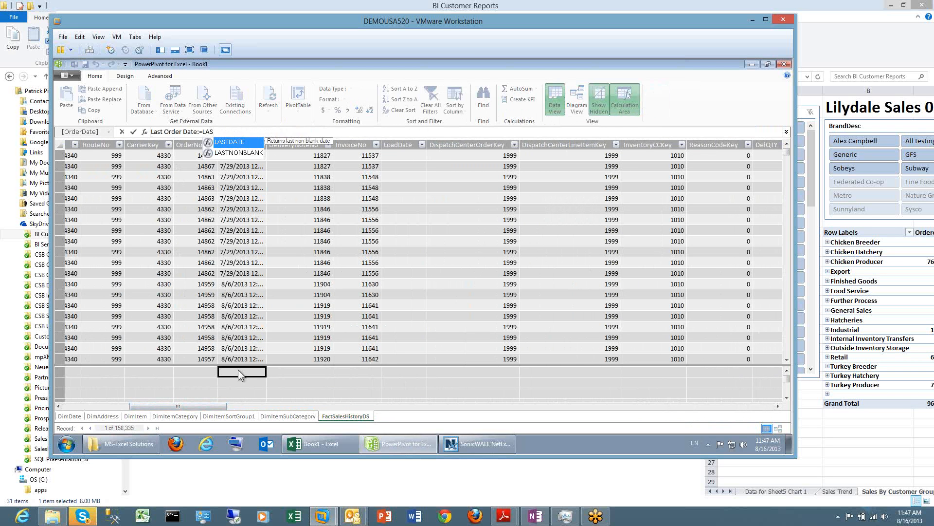
pyautogui.press('Tab')
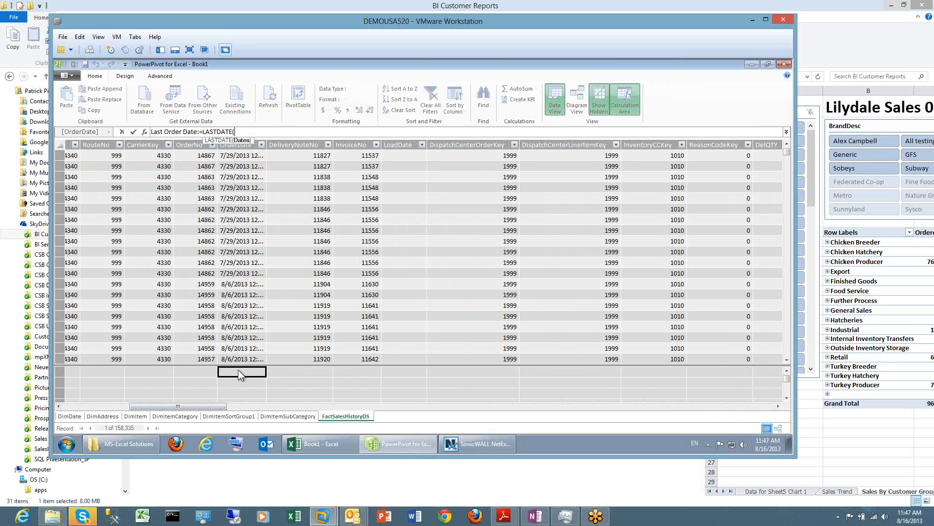
pyautogui.write('[')
pyautogui.write('Order')
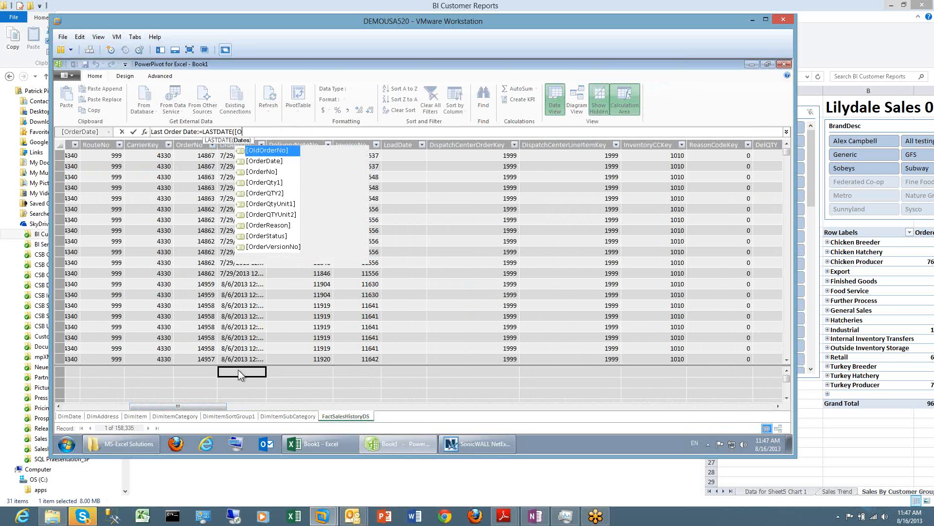
pyautogui.press('Tab')
pyautogui.write(')')
pyautogui.press('Return')
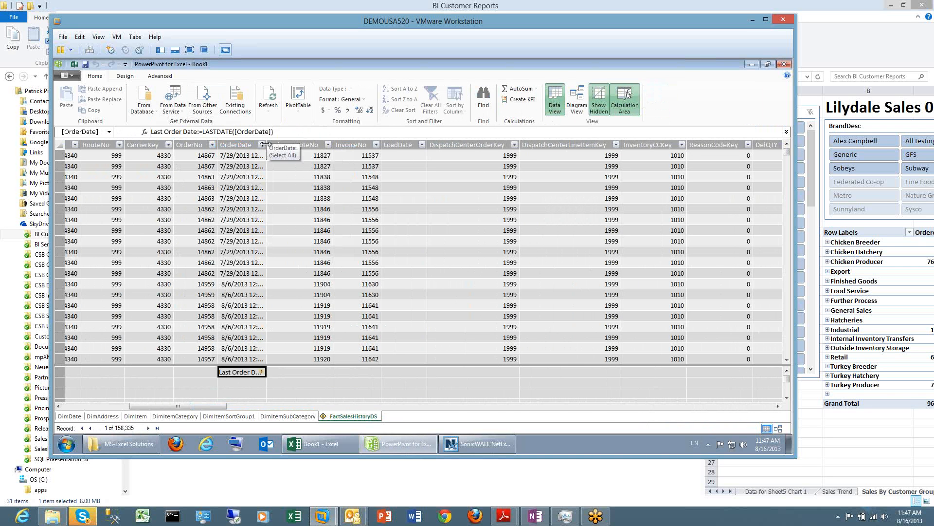
# Widen the OrderDate column and try to prefix the column reference in the Last Order Date formula with 'Fact
pyautogui.moveTo(266, 145); pyautogui.dragTo(328, 144)
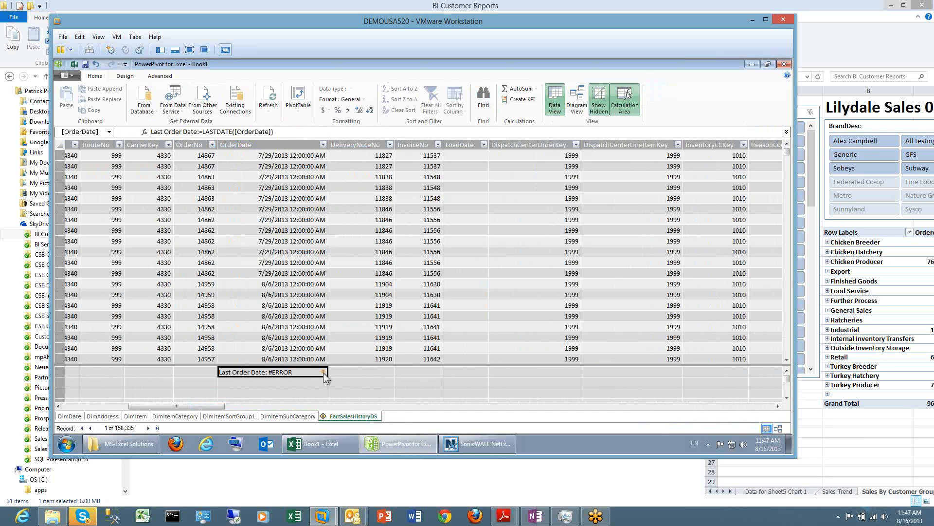
pyautogui.doubleClick(323, 372)
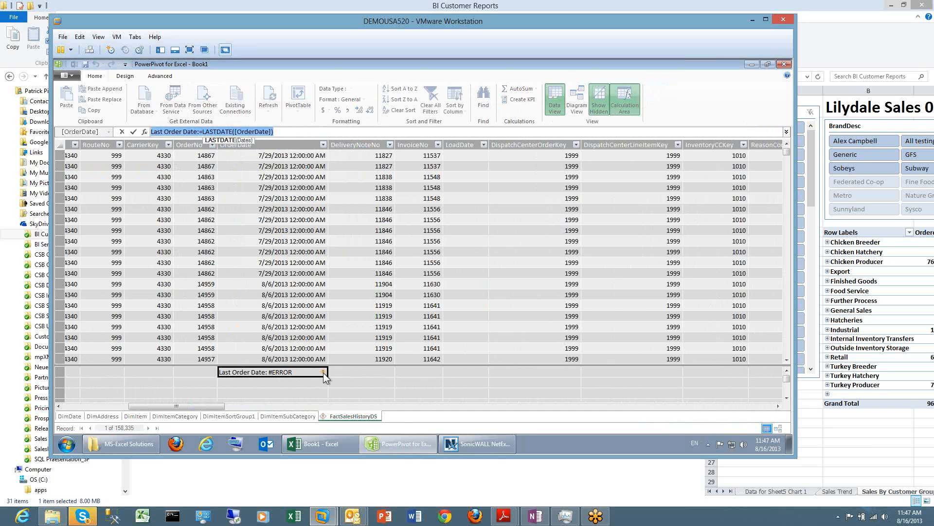
pyautogui.click(204, 131)
pyautogui.click(278, 132)
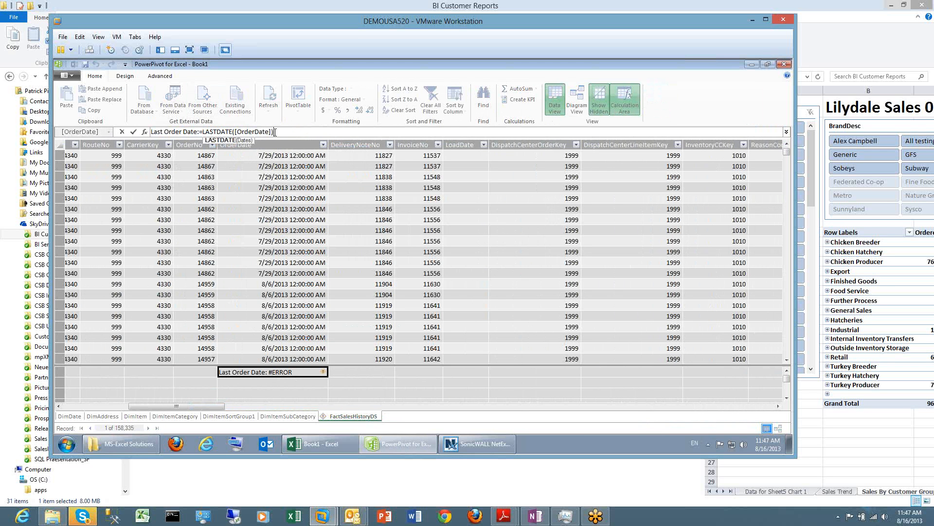
pyautogui.click(235, 132)
pyautogui.write('Fa')
pyautogui.press('BackSpace')
pyautogui.press('BackSpace')
pyautogui.write("'Fact")
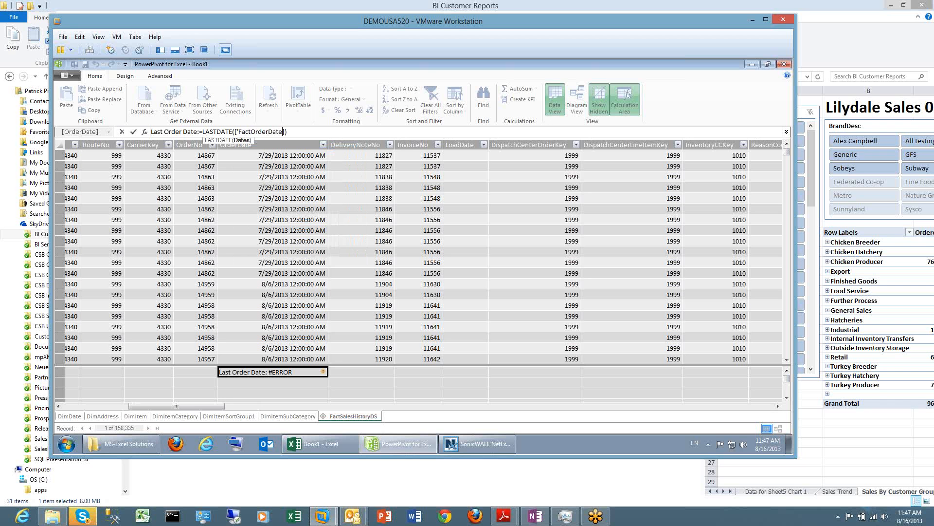
# Replace the argument of the Last Order Date measure's LASTDATE formula with the fully qualified column 'FactSalesHistoryDS'[OrderDate]
pyautogui.press('BackSpace')
pyautogui.press('BackSpace')
pyautogui.press('BackSpace')
pyautogui.press('BackSpace')
pyautogui.press('BackSpace')
pyautogui.press('BackSpace')
pyautogui.press('BackSpace')
pyautogui.press('BackSpace')
pyautogui.press('BackSpace')
pyautogui.press('BackSpace')
pyautogui.press('BackSpace')
pyautogui.press('BackSpace')
pyautogui.press('BackSpace')
pyautogui.press('BackSpace')
pyautogui.press('BackSpace')
pyautogui.press('BackSpace')
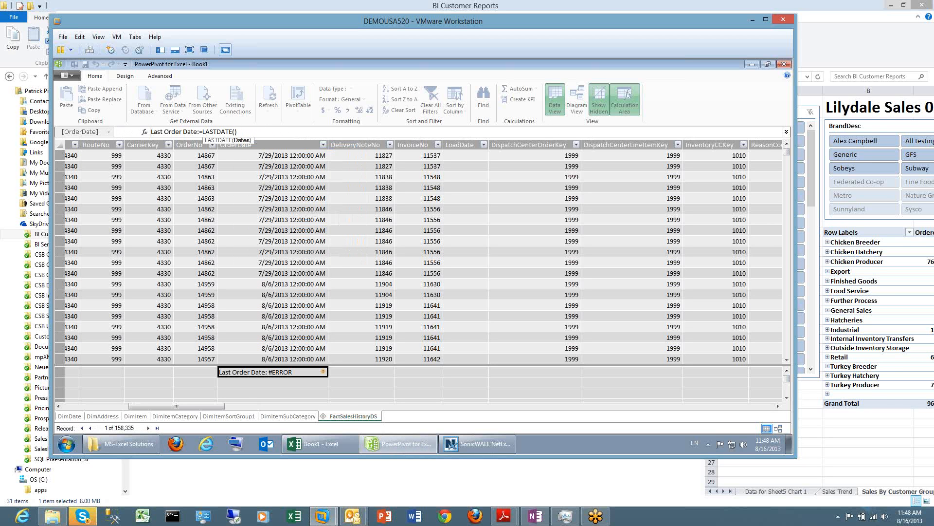
pyautogui.write("'D")
pyautogui.press('BackSpace')
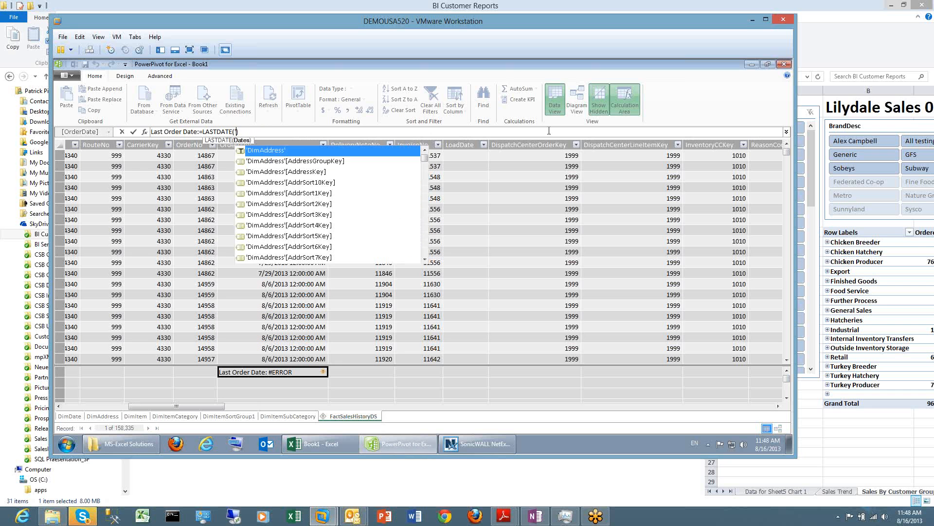
pyautogui.write('Fa')
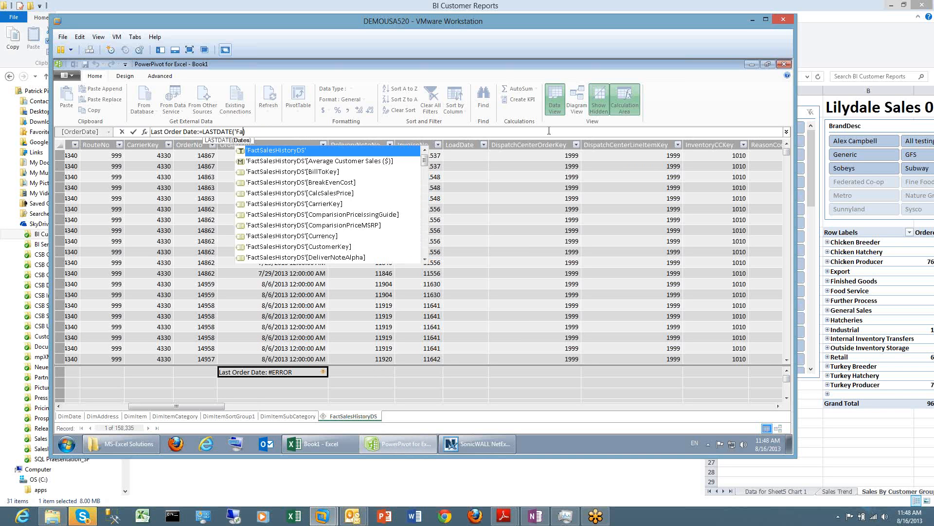
pyautogui.press('Down')
pyautogui.press('Down')
pyautogui.press('Down')
pyautogui.press('Down')
pyautogui.press('Down')
pyautogui.press('Down')
pyautogui.press('Down')
pyautogui.press('Down')
pyautogui.press('Down')
pyautogui.press('Down')
pyautogui.press('Down')
pyautogui.press('Down')
pyautogui.press('Down')
pyautogui.press('Down')
pyautogui.press('Down')
pyautogui.press('Down')
pyautogui.press('Down')
pyautogui.press('Down')
pyautogui.press('Down')
pyautogui.press('Down')
pyautogui.press('Down')
pyautogui.press('Down')
pyautogui.press('Down')
pyautogui.press('Down')
pyautogui.press('Down')
pyautogui.press('Down')
pyautogui.press('Down')
pyautogui.press('Down')
pyautogui.press('Down')
pyautogui.press('Down')
pyautogui.press('Down')
pyautogui.press('Down')
pyautogui.press('Down')
pyautogui.press('Down')
pyautogui.press('Down')
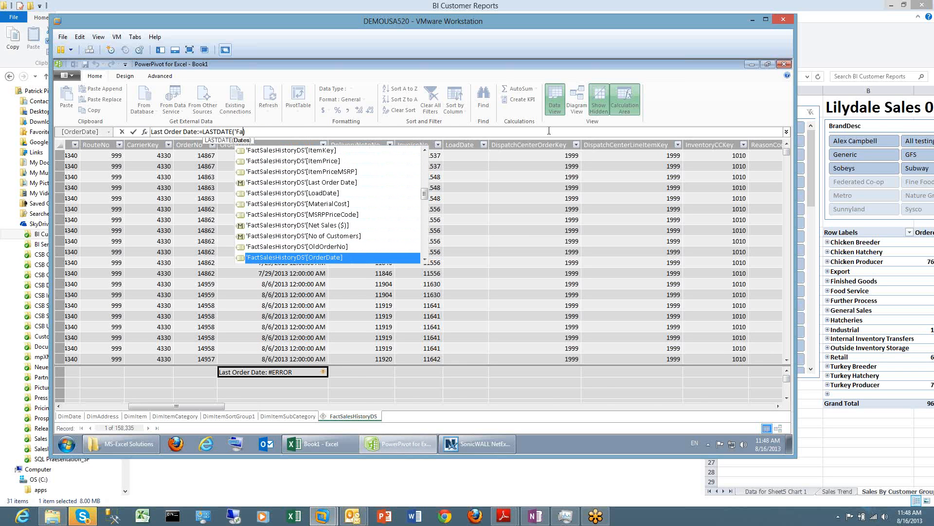
pyautogui.press('Tab')
pyautogui.write(')')
pyautogui.press('Return')
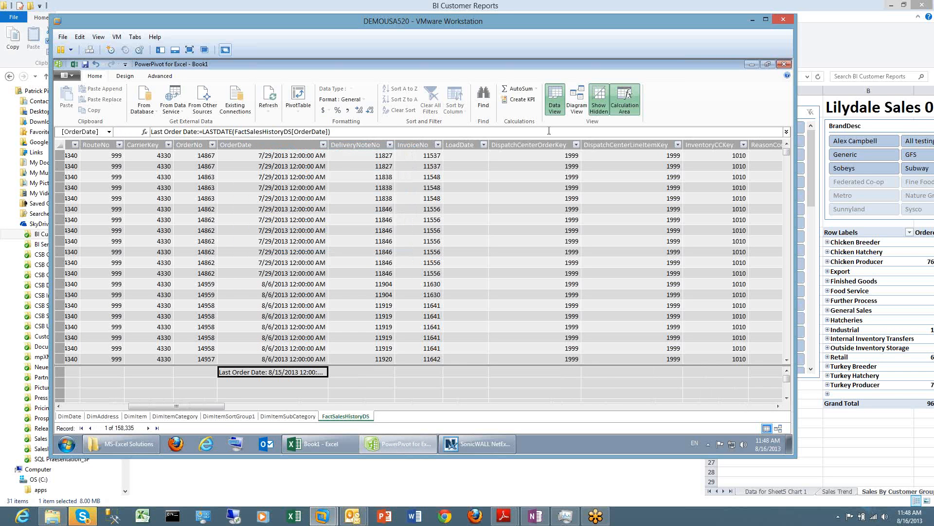
pyautogui.click(247, 134)
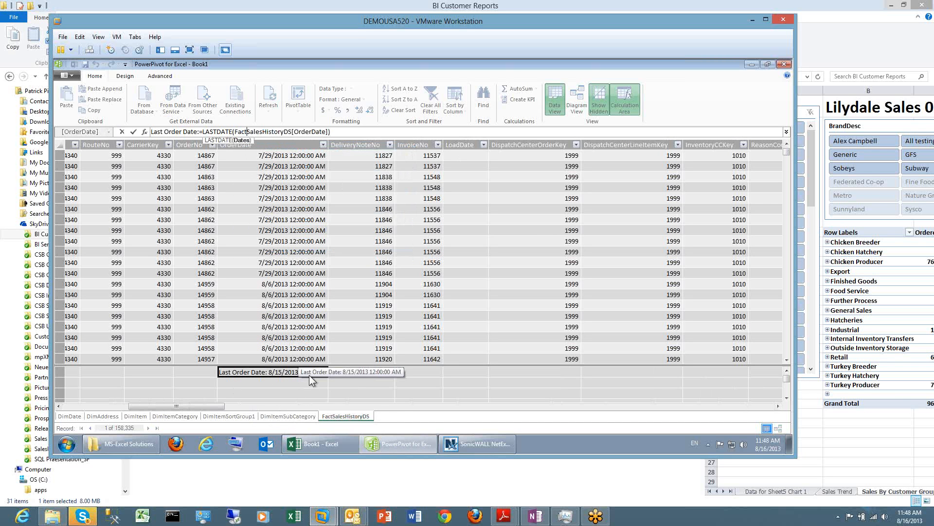
# Open the number formatting settings of the No of Customers measure under the CustomerKey column
pyautogui.moveTo(202, 405); pyautogui.dragTo(97, 405)
pyautogui.click(141, 372)
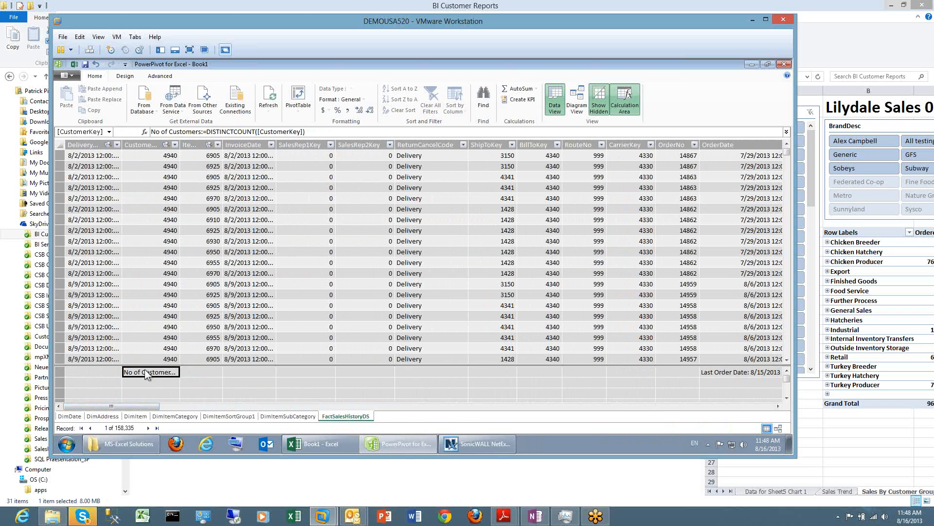
pyautogui.rightClick(165, 370)
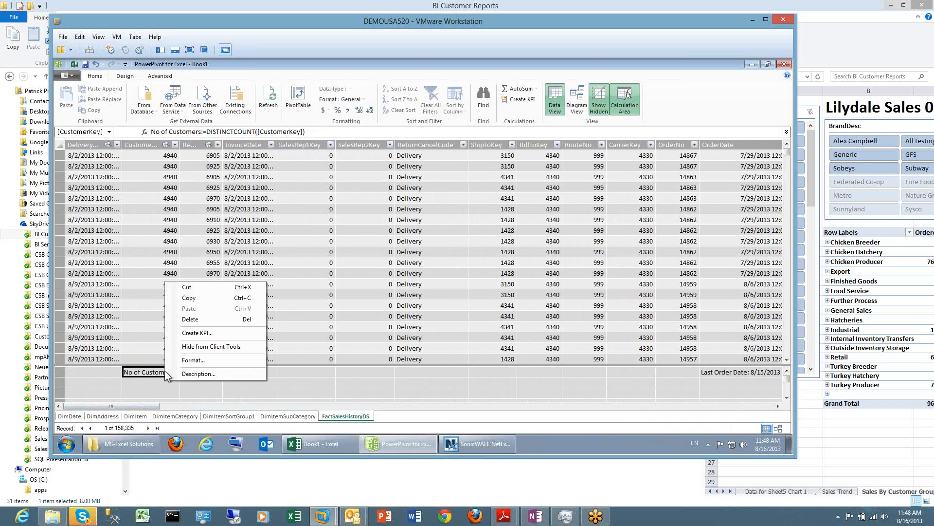
pyautogui.click(204, 360)
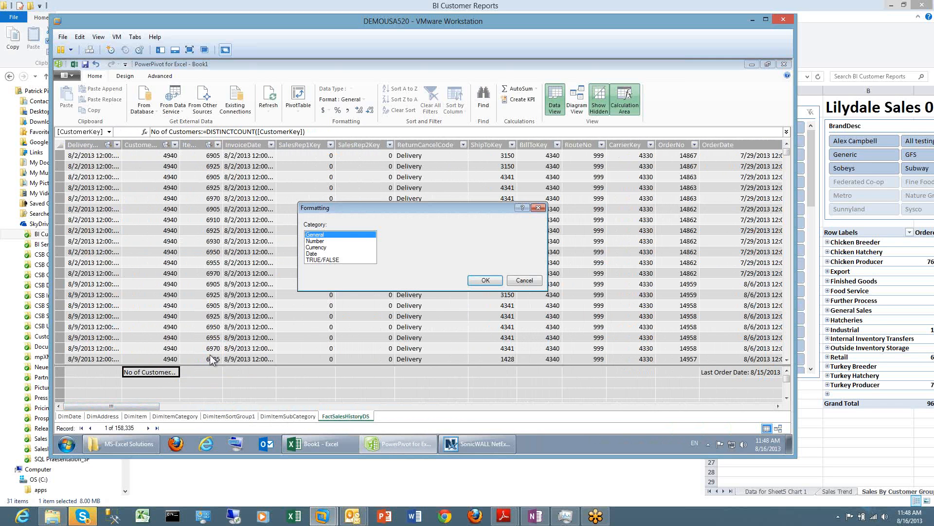
# Format the No of Customers measure as a decimal number with fewer decimal places
pyautogui.click(323, 241)
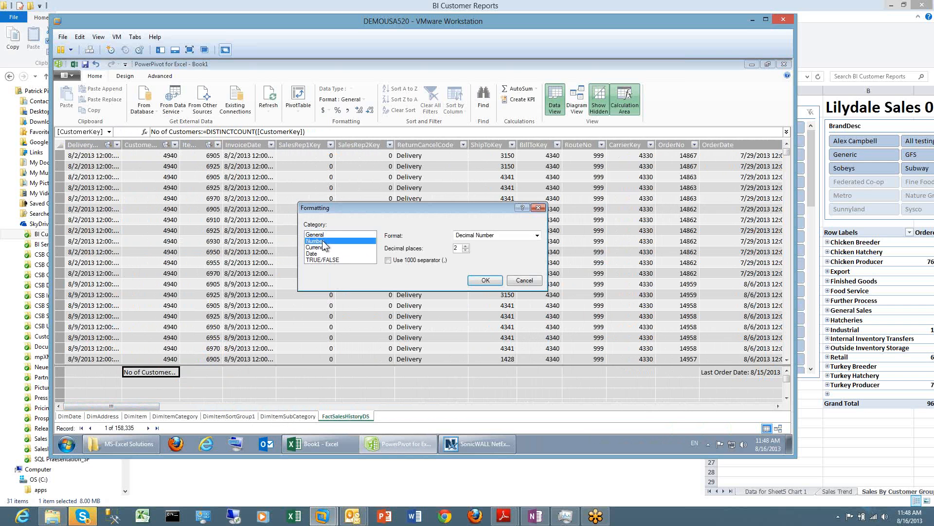
pyautogui.click(466, 251)
pyautogui.click(484, 280)
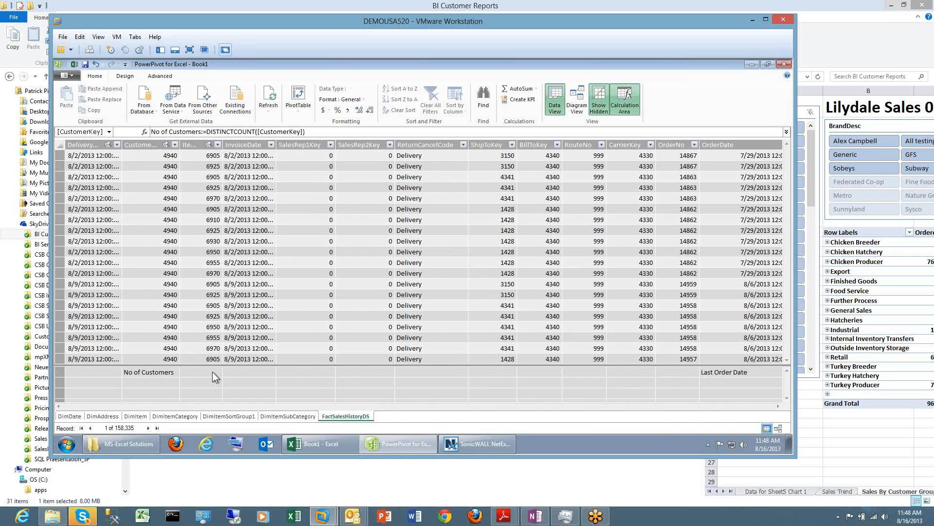
pyautogui.click(151, 373)
# Format the Average Customer Sales ($) measure under ValueNet as currency with the $ symbol and two decimal places
pyautogui.moveTo(146, 405); pyautogui.dragTo(428, 385)
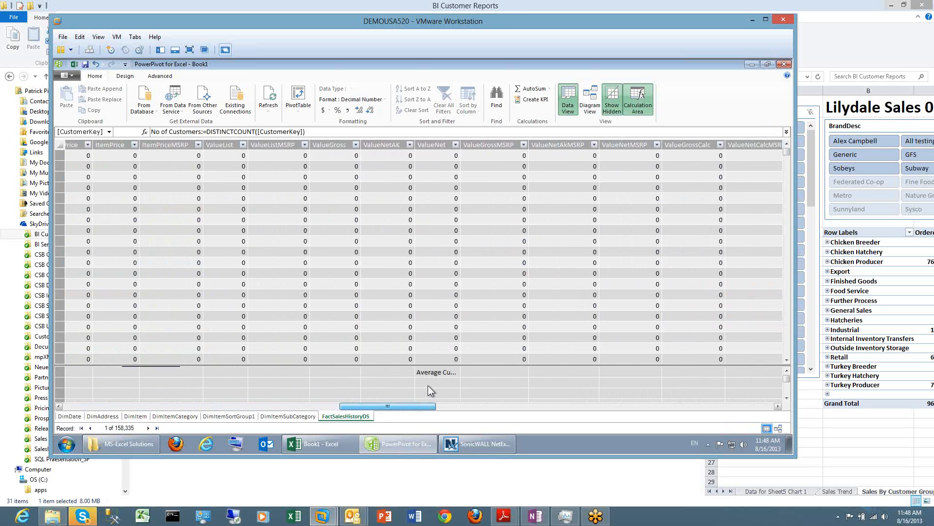
pyautogui.click(434, 372)
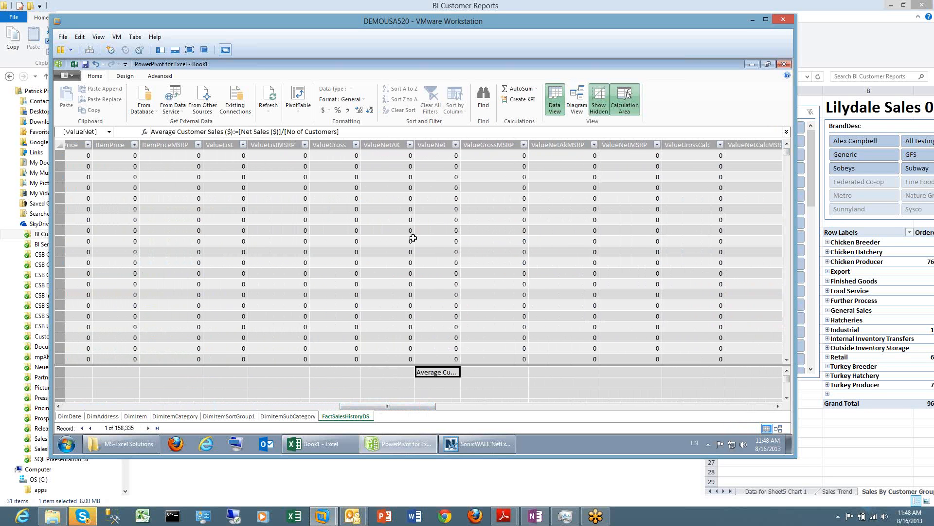
pyautogui.rightClick(438, 372)
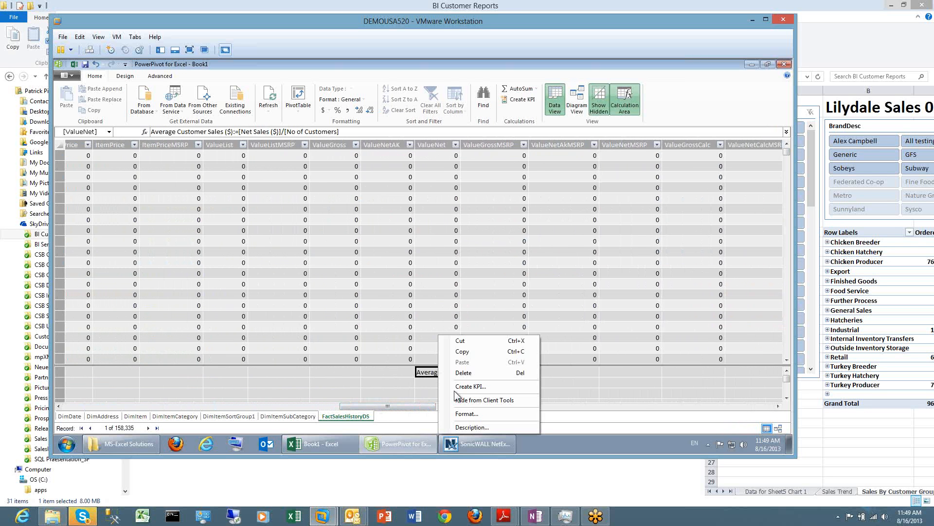
pyautogui.click(467, 414)
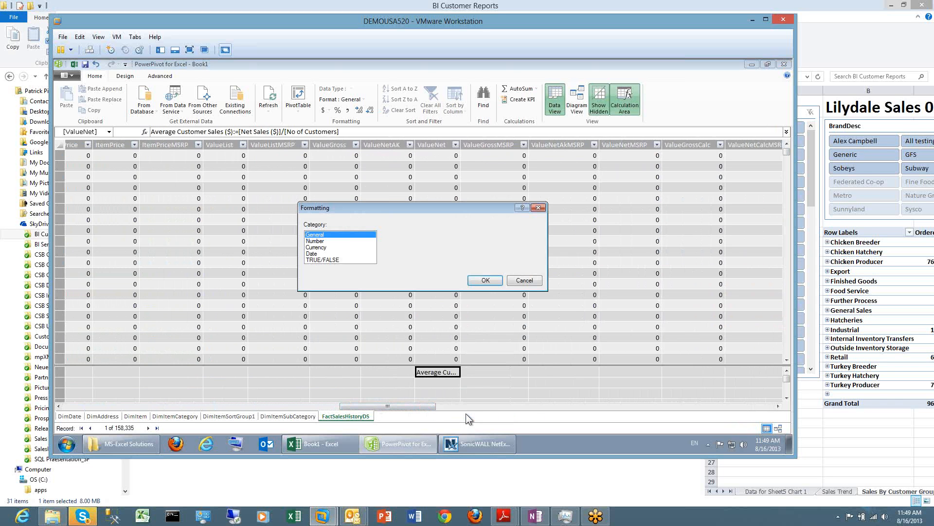
pyautogui.click(334, 247)
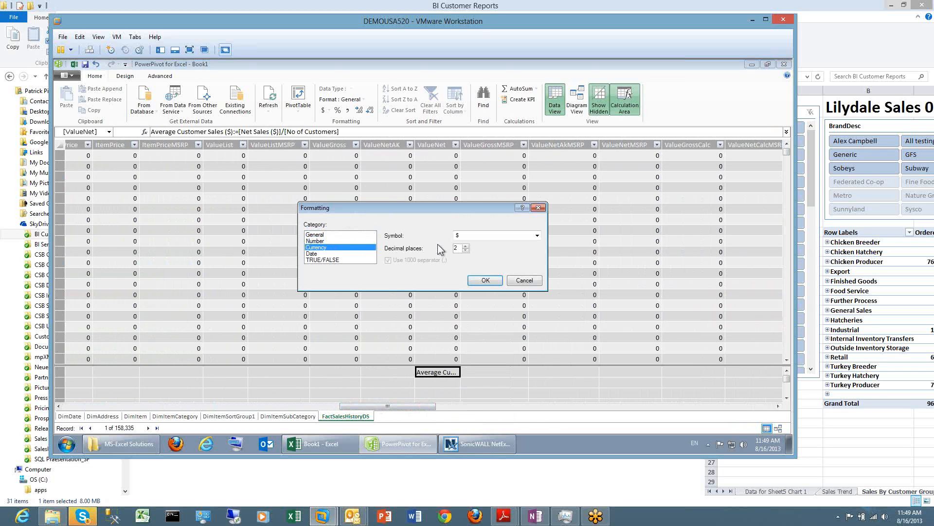
pyautogui.click(485, 281)
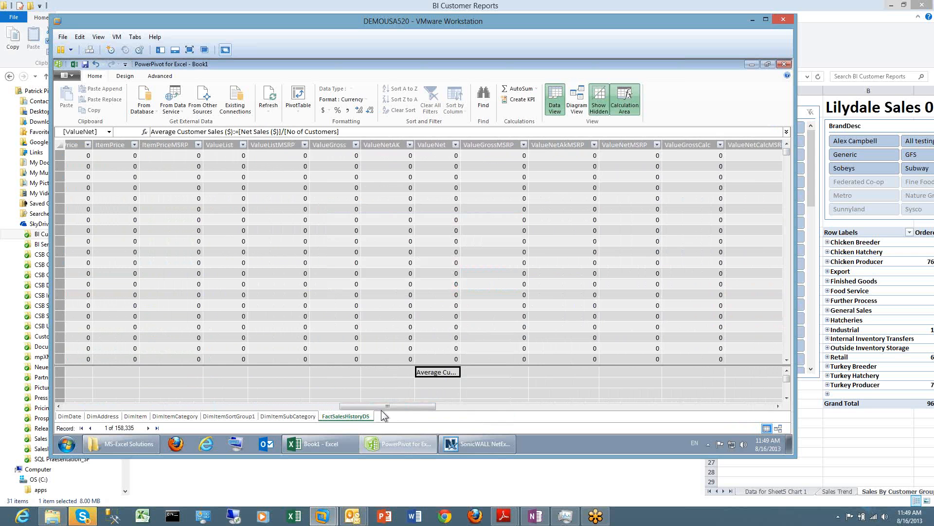
# Format the Net Sales ($) measure under ValueNetCalc as currency
pyautogui.moveTo(386, 406); pyautogui.dragTo(431, 406)
pyautogui.click(481, 373)
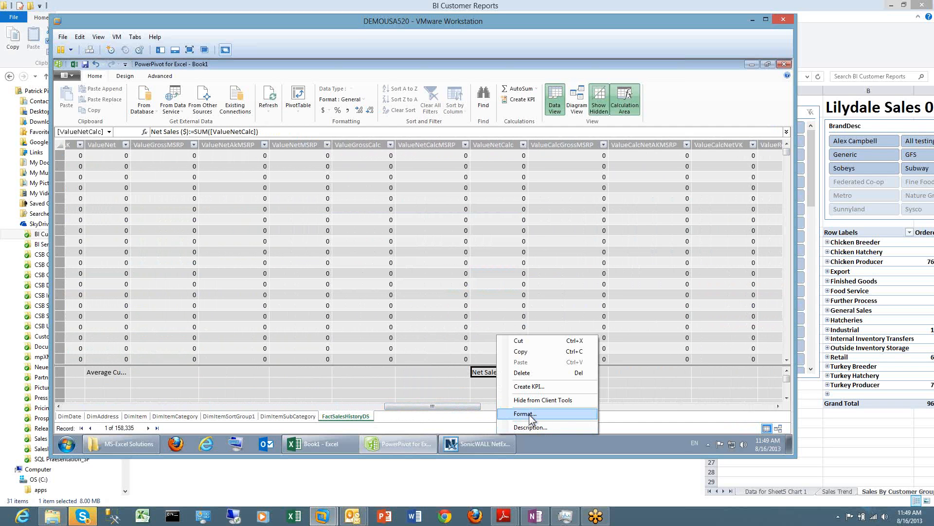
pyautogui.click(526, 414)
pyautogui.click(315, 247)
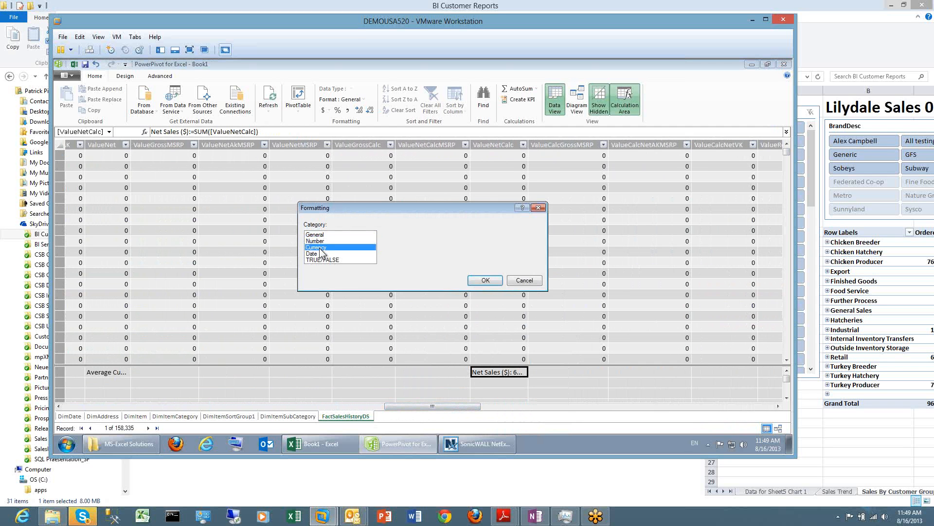
pyautogui.click(486, 281)
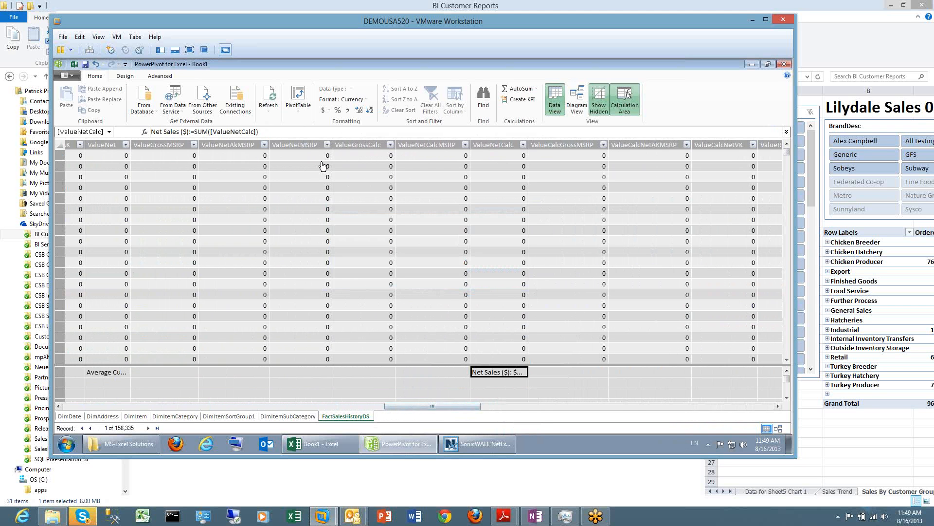
pyautogui.click(299, 145)
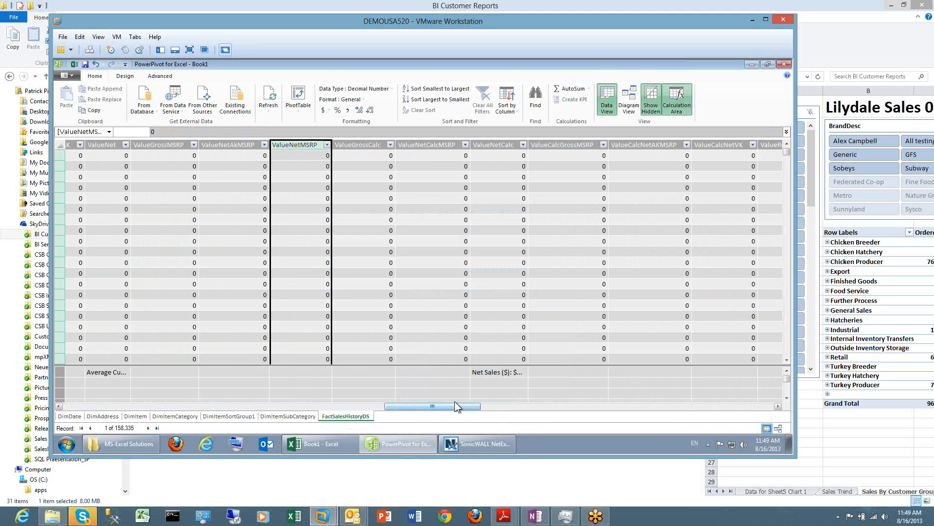
pyautogui.click(497, 144)
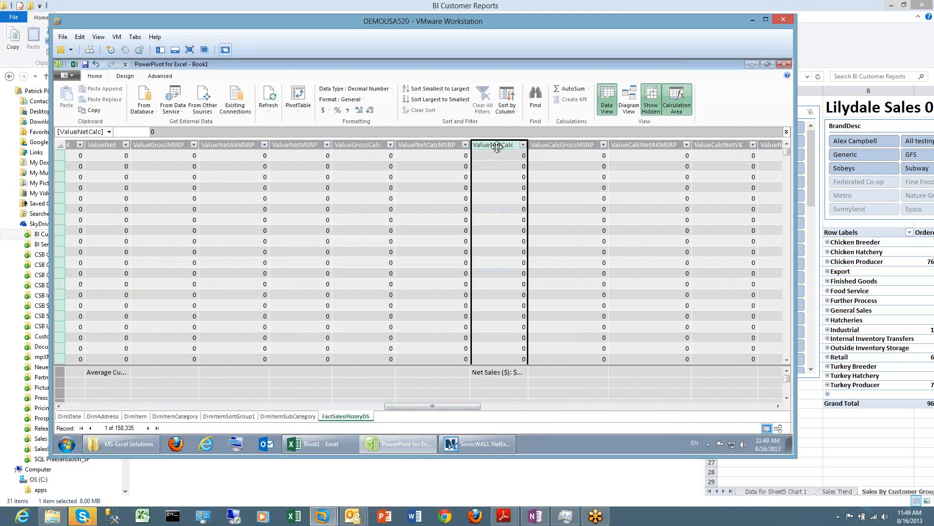
pyautogui.rightClick(497, 147)
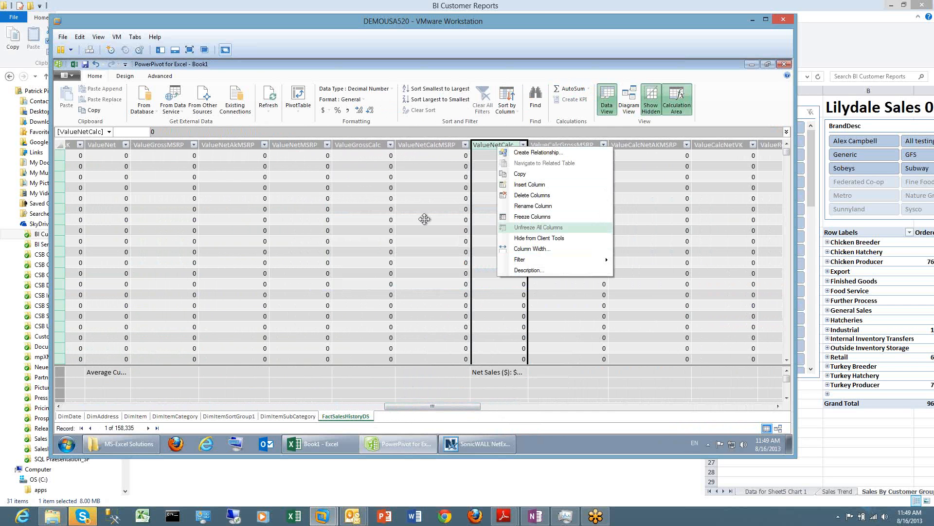
pyautogui.click(363, 220)
# Hide all FactSalesHistoryDS columns from DeliveryDate through ComparisionPriceMSRP from client tools
pyautogui.moveTo(450, 407); pyautogui.dragTo(89, 380)
pyautogui.click(94, 145)
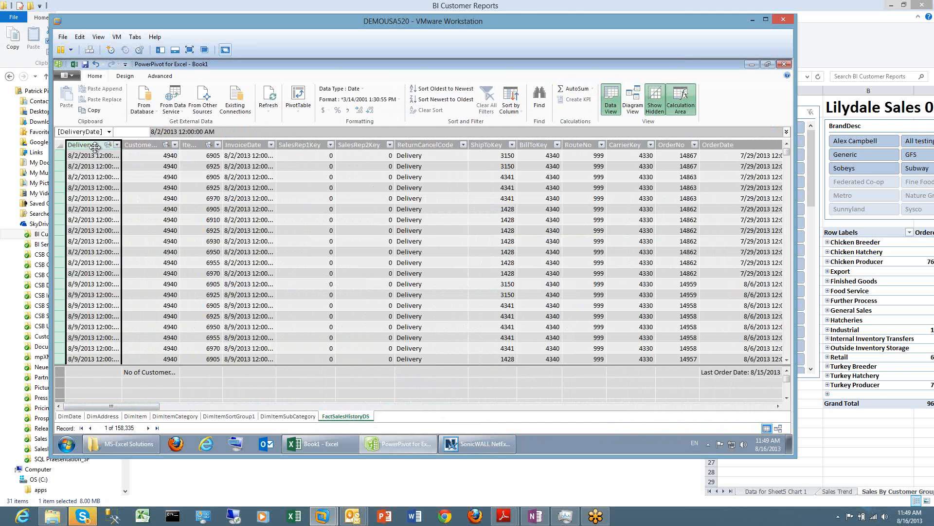
pyautogui.hotkey('shift', 'Right')
pyautogui.hotkey('shift', 'Right')
pyautogui.hotkey('shift', 'Right')
pyautogui.hotkey('shift', 'Right')
pyautogui.hotkey('shift', 'Right')
pyautogui.hotkey('shift', 'Right')
pyautogui.hotkey('shift', 'Right')
pyautogui.hotkey('shift', 'Right')
pyautogui.hotkey('shift', 'Right')
pyautogui.hotkey('shift', 'Right')
pyautogui.hotkey('shift', 'Right')
pyautogui.hotkey('shift', 'Right')
pyautogui.hotkey('shift', 'Right')
pyautogui.hotkey('shift', 'Right')
pyautogui.hotkey('shift', 'Right')
pyautogui.hotkey('shift', 'Right')
pyautogui.hotkey('shift', 'Right')
pyautogui.hotkey('shift', 'Right')
pyautogui.hotkey('shift', 'Right')
pyautogui.hotkey('shift', 'Right')
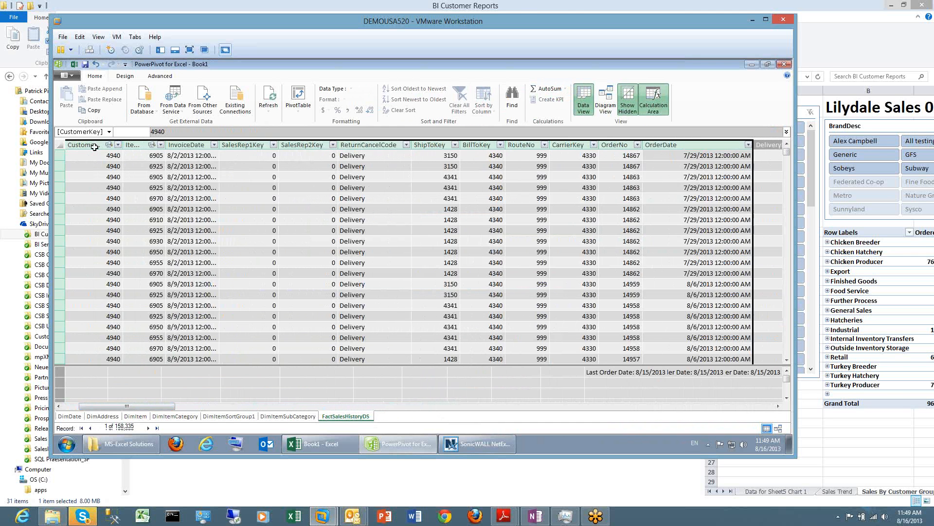
pyautogui.hotkey('shift', 'Right')
pyautogui.hotkey('shift', 'Right')
pyautogui.hotkey('shift', 'Right')
pyautogui.hotkey('shift', 'Right')
pyautogui.hotkey('shift', 'Right')
pyautogui.hotkey('shift', 'Right')
pyautogui.hotkey('shift', 'Right')
pyautogui.hotkey('shift', 'Right')
pyautogui.hotkey('shift', 'Right')
pyautogui.hotkey('shift', 'Right')
pyautogui.hotkey('shift', 'Right')
pyautogui.hotkey('shift', 'Right')
pyautogui.hotkey('shift', 'Right')
pyautogui.hotkey('shift', 'Right')
pyautogui.hotkey('shift', 'Right')
pyautogui.hotkey('shift', 'Right')
pyautogui.hotkey('shift', 'Right')
pyautogui.hotkey('shift', 'Right')
pyautogui.hotkey('shift', 'Right')
pyautogui.hotkey('shift', 'Right')
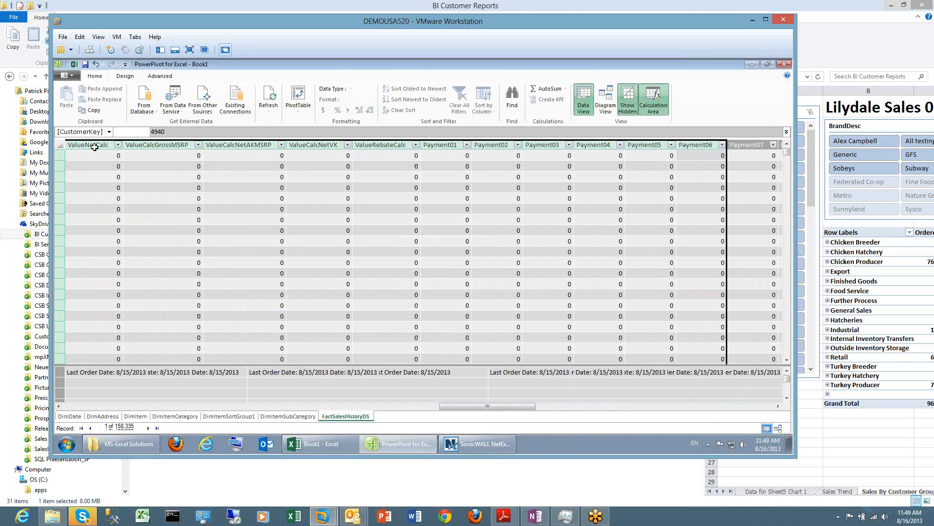
pyautogui.hotkey('shift', 'Right')
pyautogui.hotkey('shift', 'Right')
pyautogui.hotkey('shift', 'Right')
pyautogui.hotkey('shift', 'Right')
pyautogui.hotkey('shift', 'Right')
pyautogui.hotkey('shift', 'Right')
pyautogui.hotkey('shift', 'Right')
pyautogui.hotkey('shift', 'Right')
pyautogui.hotkey('shift', 'Right')
pyautogui.hotkey('shift', 'Right')
pyautogui.hotkey('shift', 'Right')
pyautogui.hotkey('shift', 'Right')
pyautogui.hotkey('shift', 'Right')
pyautogui.hotkey('shift', 'Right')
pyautogui.hotkey('shift', 'Right')
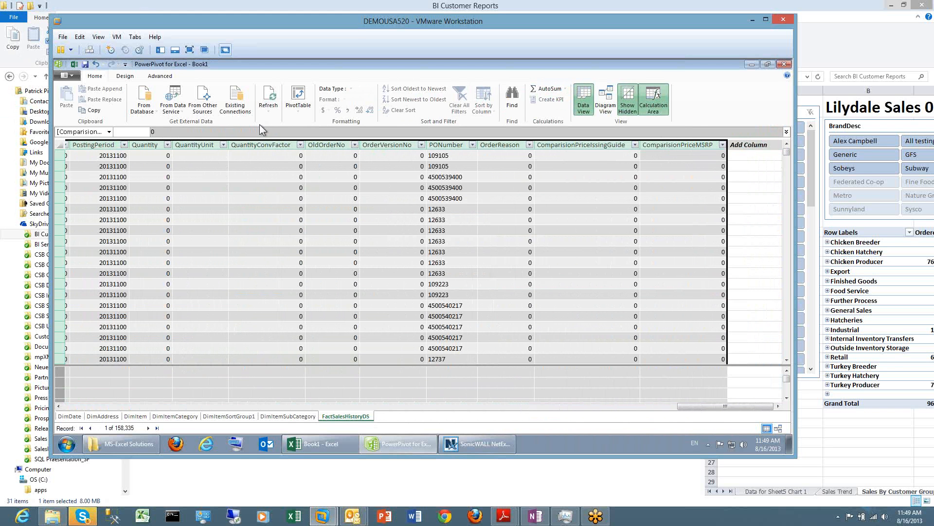
pyautogui.rightClick(272, 146)
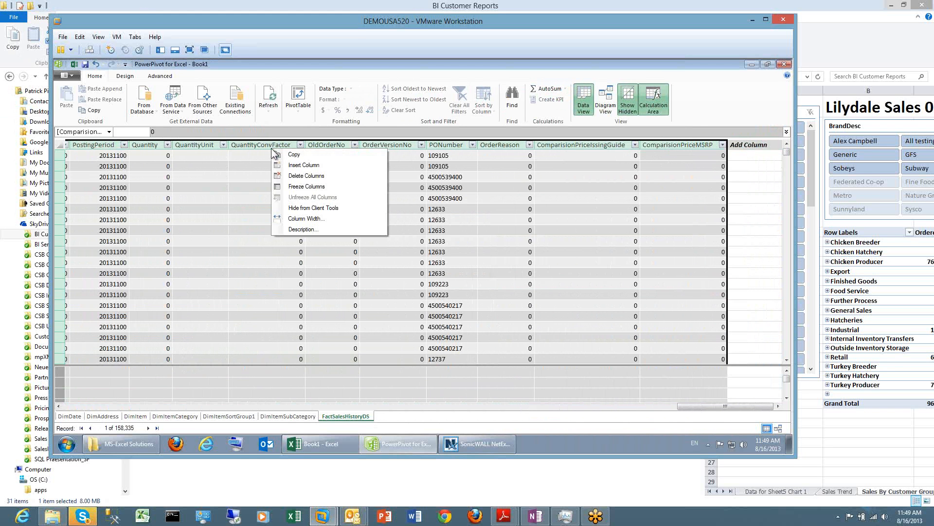
pyautogui.click(304, 208)
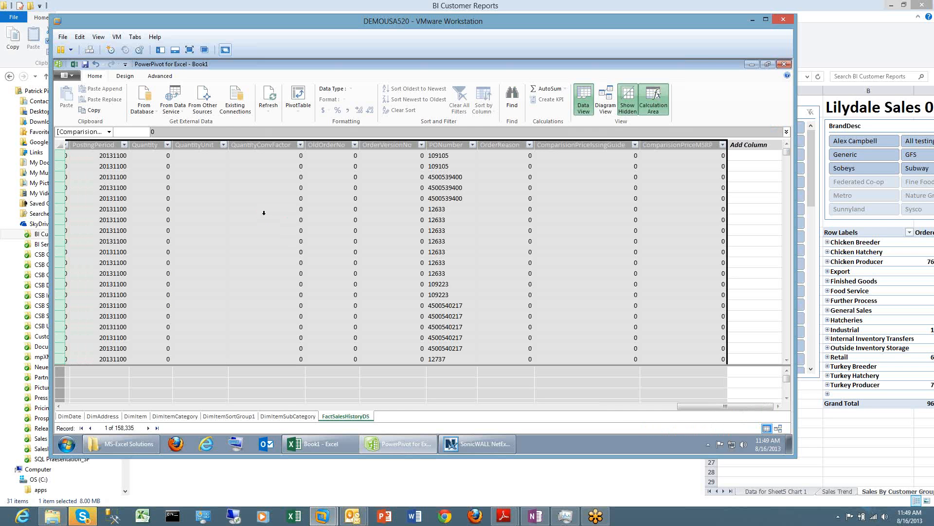
pyautogui.click(287, 258)
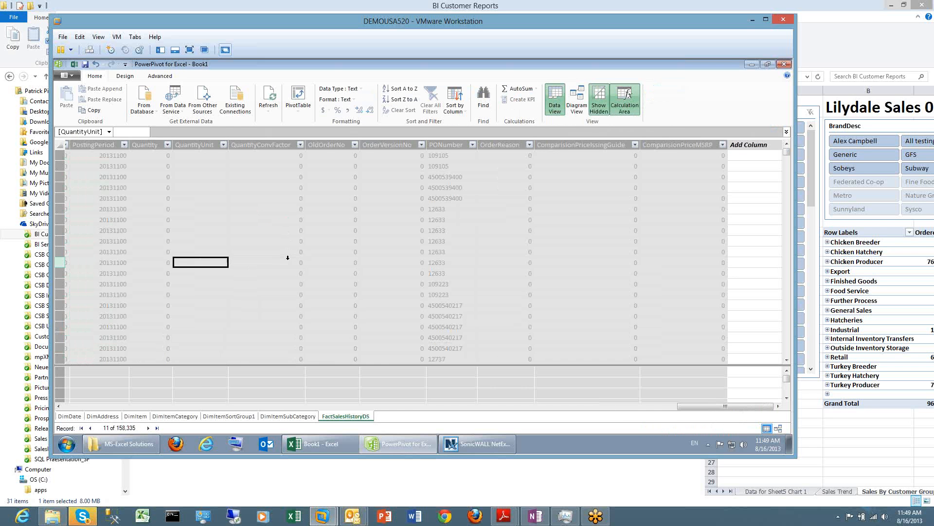
# Review the hidden columns back to DeliveryDate and check the No of Customers and Last Order Date measures in FactSalesHistoryDS
pyautogui.press('Left')
pyautogui.press('Left')
pyautogui.press('Left')
pyautogui.press('Left')
pyautogui.press('Left')
pyautogui.press('Left')
pyautogui.press('Left')
pyautogui.press('Left')
pyautogui.press('Left')
pyautogui.press('Left')
pyautogui.press('Left')
pyautogui.press('Left')
pyautogui.press('Left')
pyautogui.press('Left')
pyautogui.press('Left')
pyautogui.press('Left')
pyautogui.press('Left')
pyautogui.press('Left')
pyautogui.press('Left')
pyautogui.press('Left')
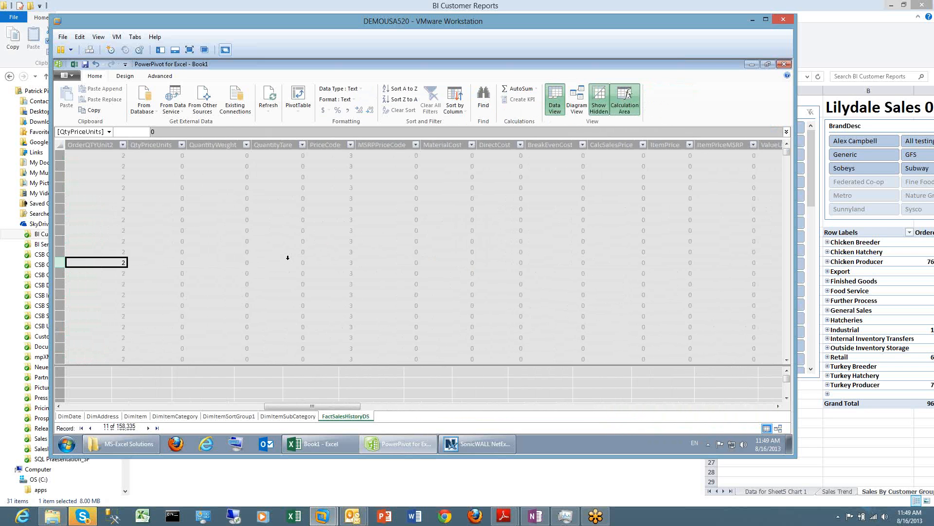
pyautogui.press('Left')
pyautogui.press('Left')
pyautogui.press('Left')
pyautogui.press('Left')
pyautogui.press('Left')
pyautogui.press('Left')
pyautogui.press('Left')
pyautogui.press('Left')
pyautogui.press('Left')
pyautogui.press('Left')
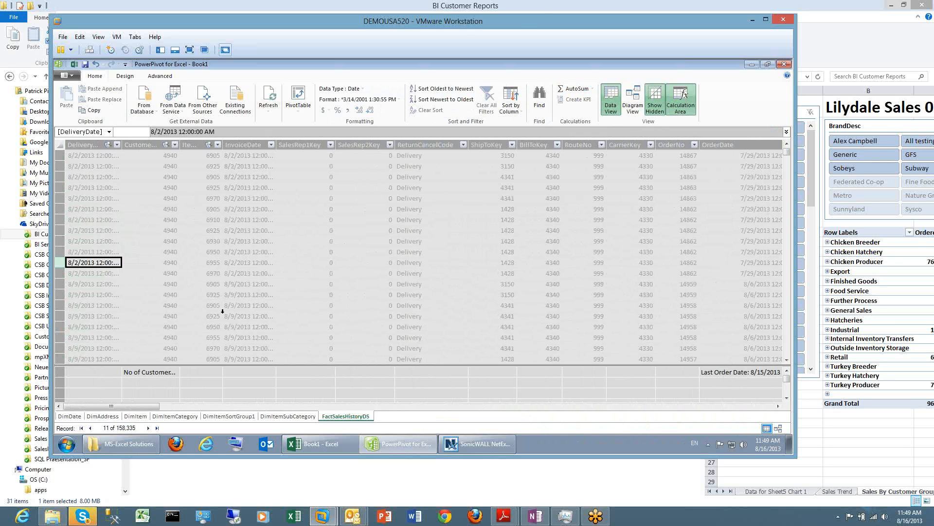
pyautogui.click(169, 370)
pyautogui.click(743, 370)
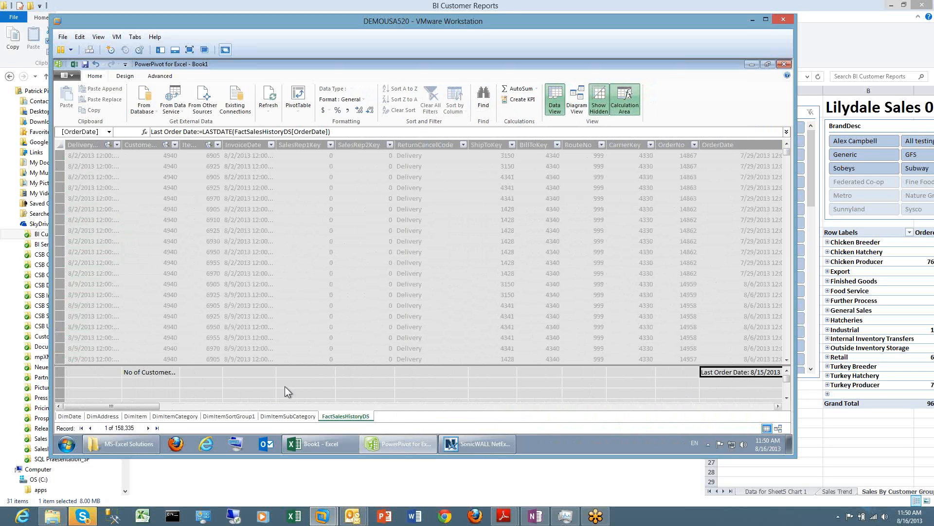
# Hide the Categorykey column of the DimItemSubCategory table from client tools
pyautogui.click(291, 417)
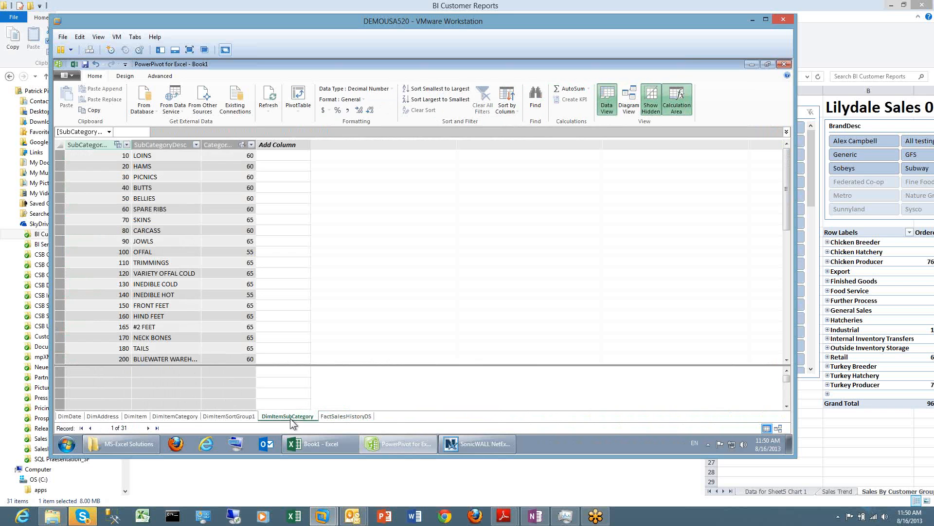
pyautogui.click(242, 191)
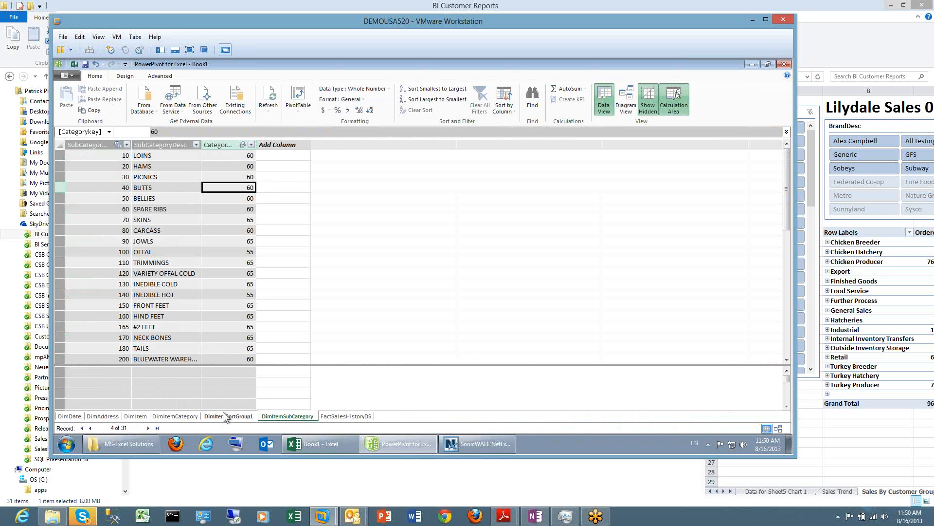
pyautogui.click(224, 145)
pyautogui.rightClick(225, 145)
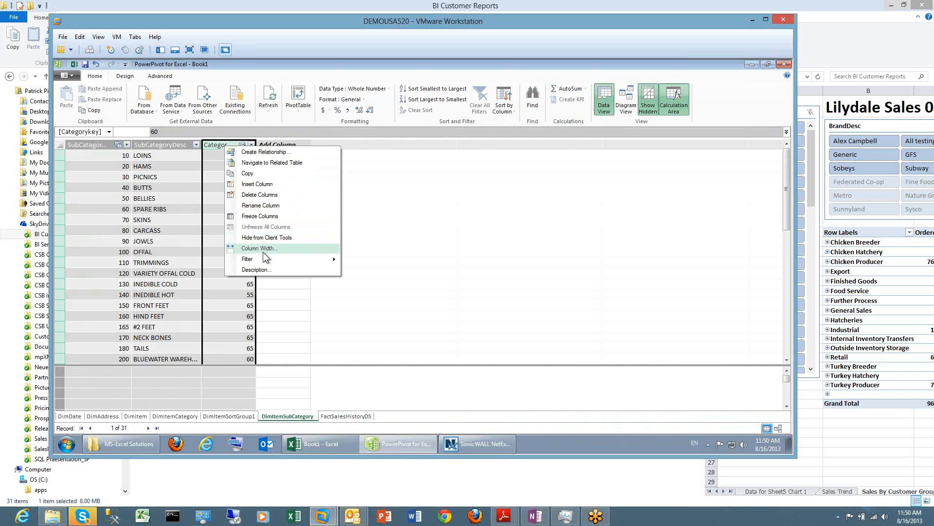
pyautogui.click(264, 237)
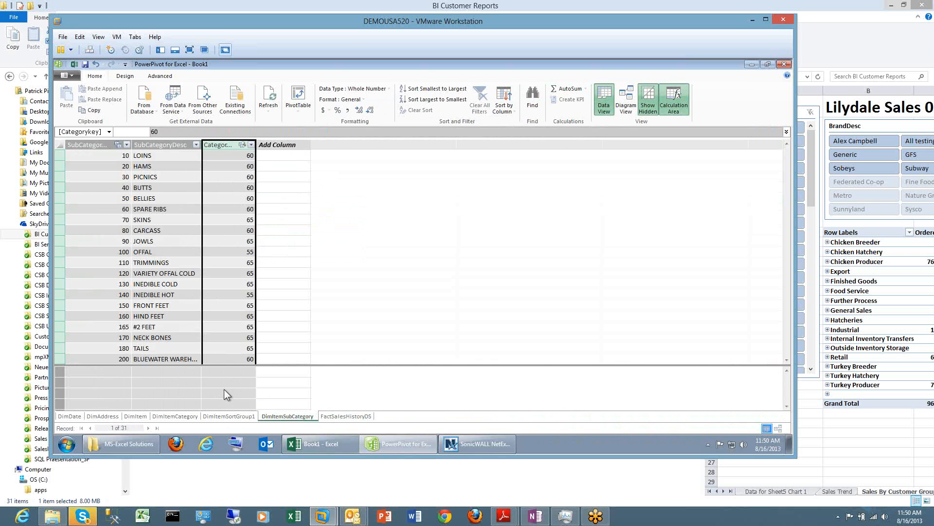
pyautogui.click(137, 448)
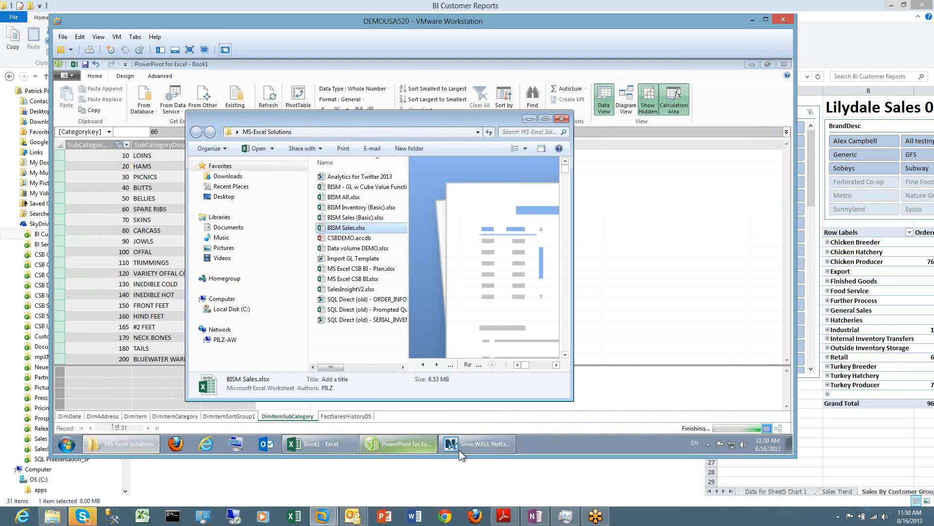
pyautogui.click(402, 445)
pyautogui.click(226, 286)
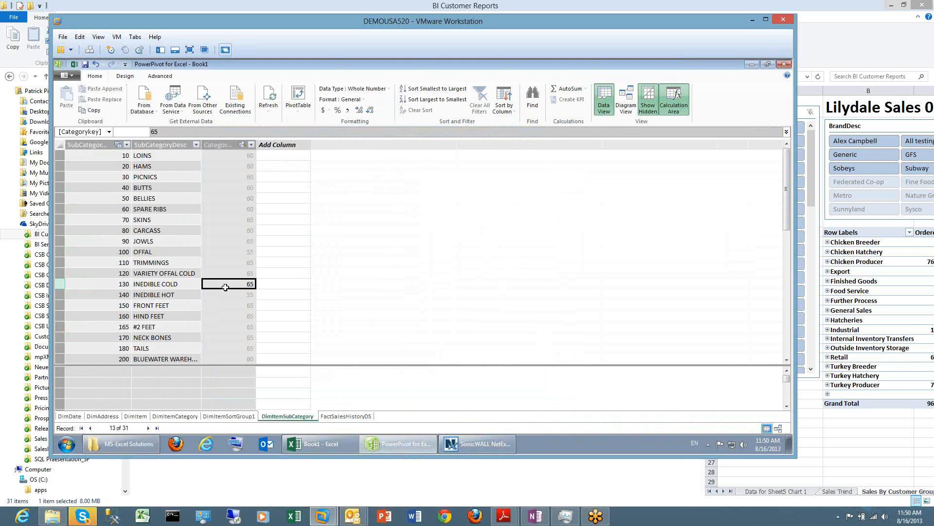
pyautogui.click(166, 209)
# Look through the DimAddress table's columns across to the Latitude column
pyautogui.click(100, 416)
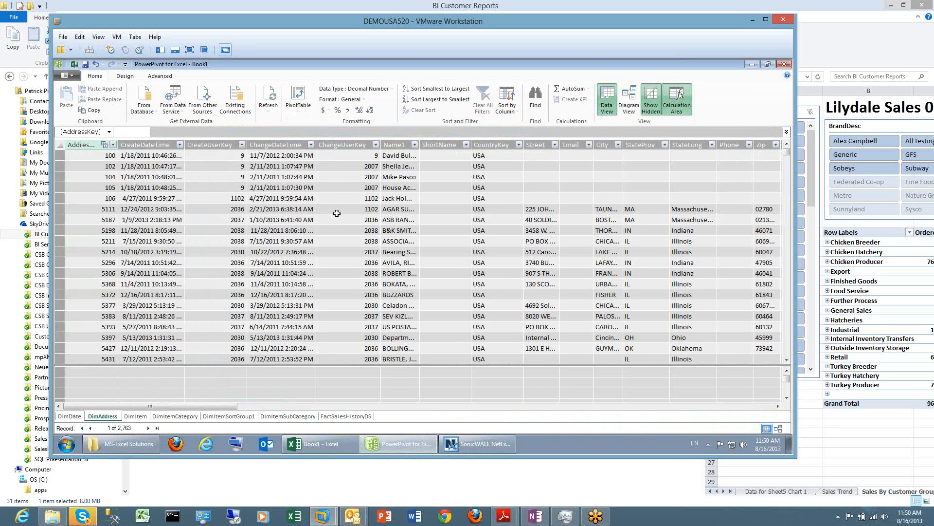
pyautogui.click(338, 218)
pyautogui.click(167, 251)
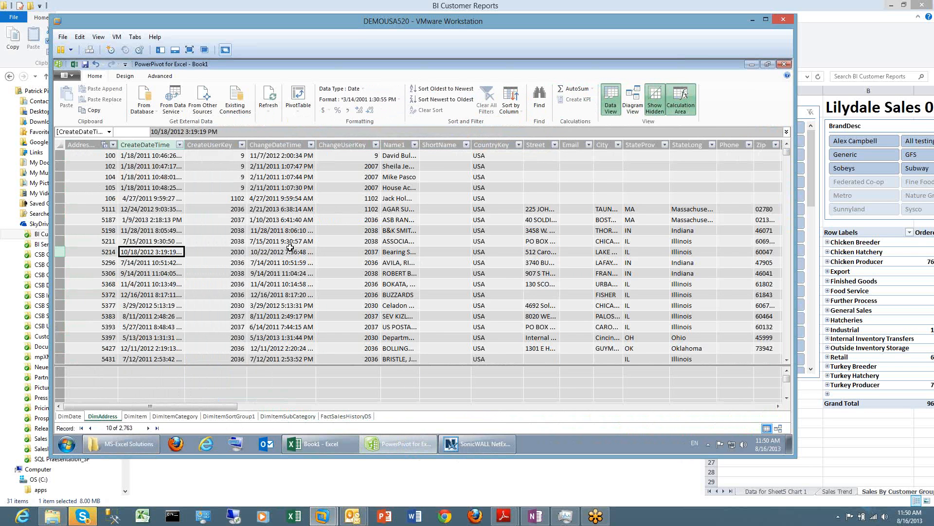
pyautogui.click(459, 260)
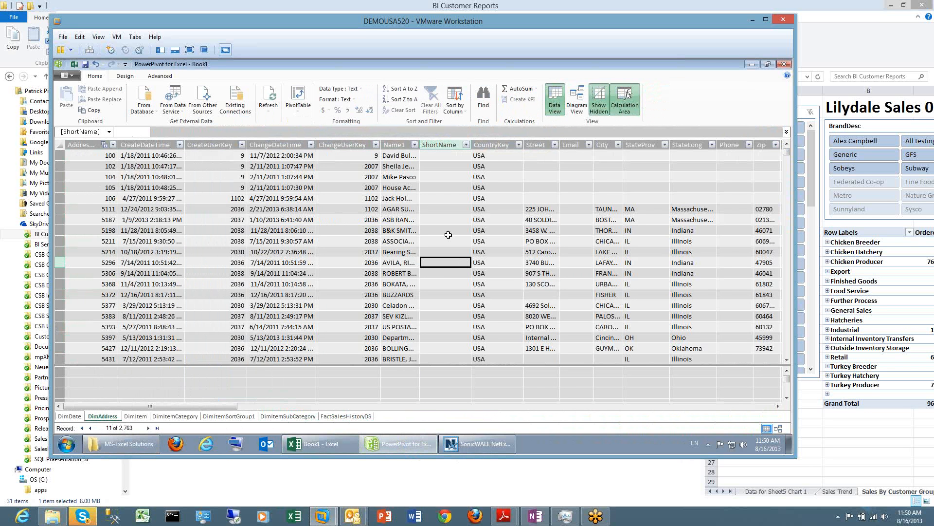
pyautogui.press('Right')
pyautogui.press('Right')
pyautogui.press('Right')
pyautogui.press('Right')
pyautogui.press('Right')
pyautogui.press('Right')
pyautogui.press('Right')
pyautogui.press('Right')
pyautogui.press('Right')
pyautogui.press('Right')
pyautogui.press('Right')
pyautogui.press('Right')
pyautogui.press('Right')
pyautogui.press('Right')
pyautogui.press('Right')
pyautogui.press('Right')
pyautogui.press('Right')
pyautogui.press('Right')
pyautogui.press('Right')
pyautogui.press('Right')
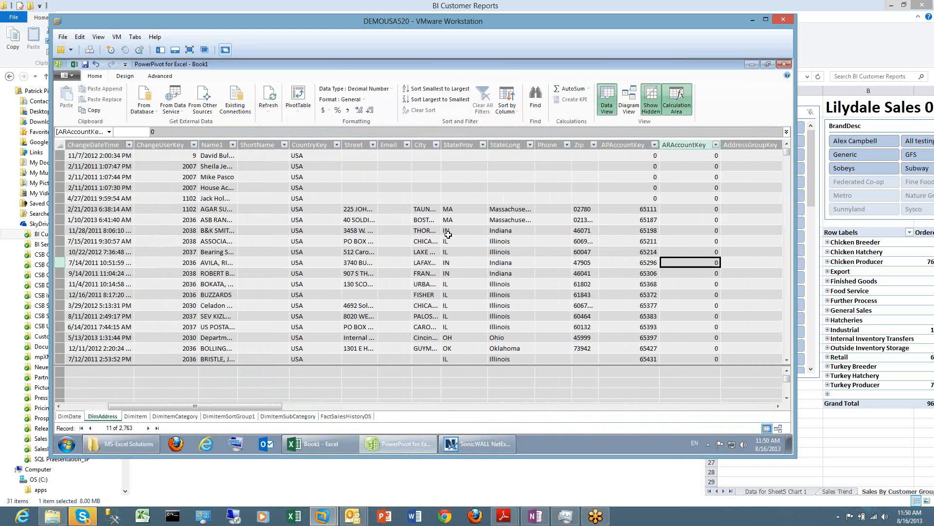
pyautogui.press('Right')
pyautogui.press('Right')
pyautogui.press('Right')
pyautogui.press('Right')
pyautogui.press('Right')
pyautogui.press('Right')
pyautogui.press('Right')
pyautogui.press('Right')
pyautogui.press('Right')
pyautogui.press('Right')
pyautogui.press('Right')
pyautogui.press('Right')
pyautogui.press('Right')
pyautogui.press('Right')
pyautogui.press('Right')
pyautogui.press('Right')
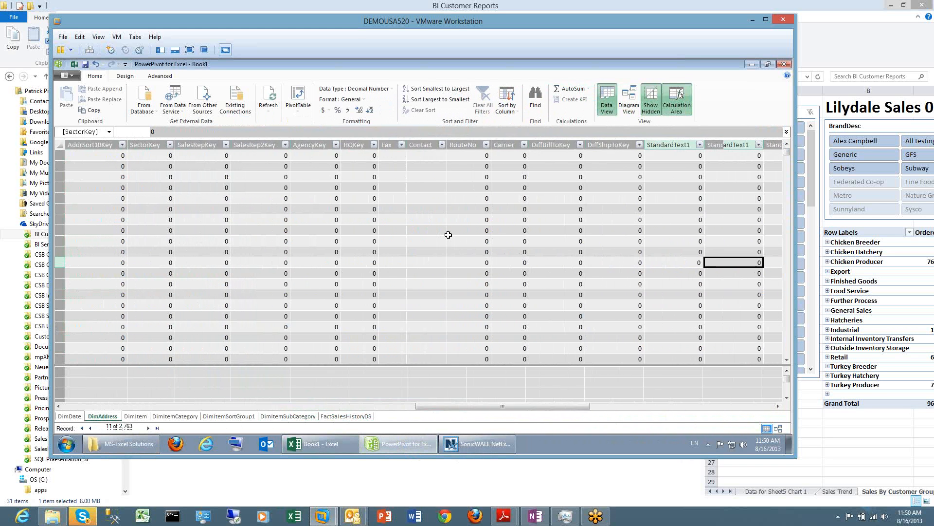
pyautogui.press('Right')
pyautogui.press('Right')
pyautogui.press('Right')
pyautogui.press('Left')
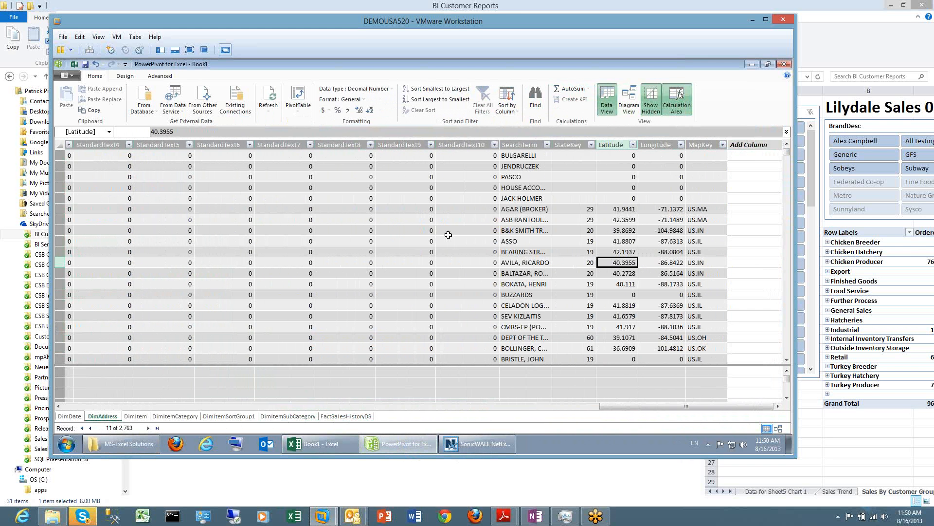
# Examine the data type and data category options for the Latitude column, including the full Geography category list
pyautogui.click(392, 93)
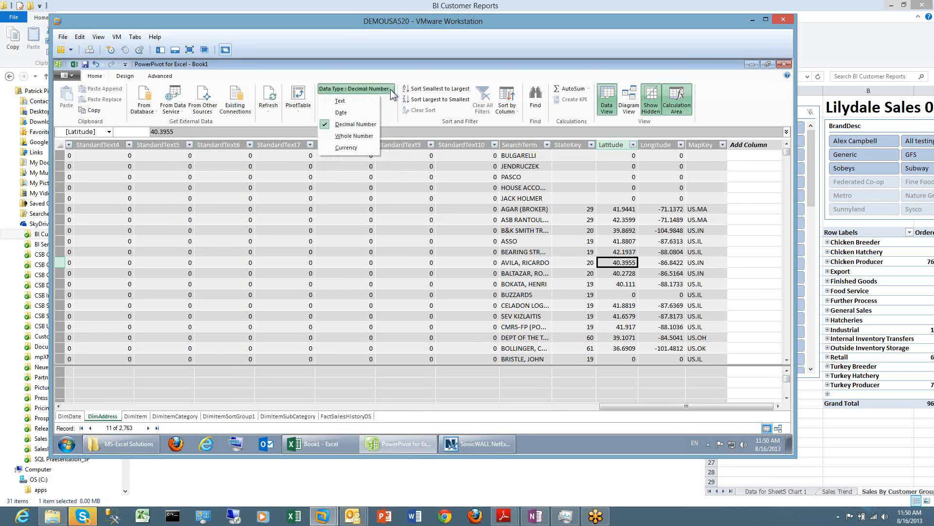
pyautogui.click(392, 94)
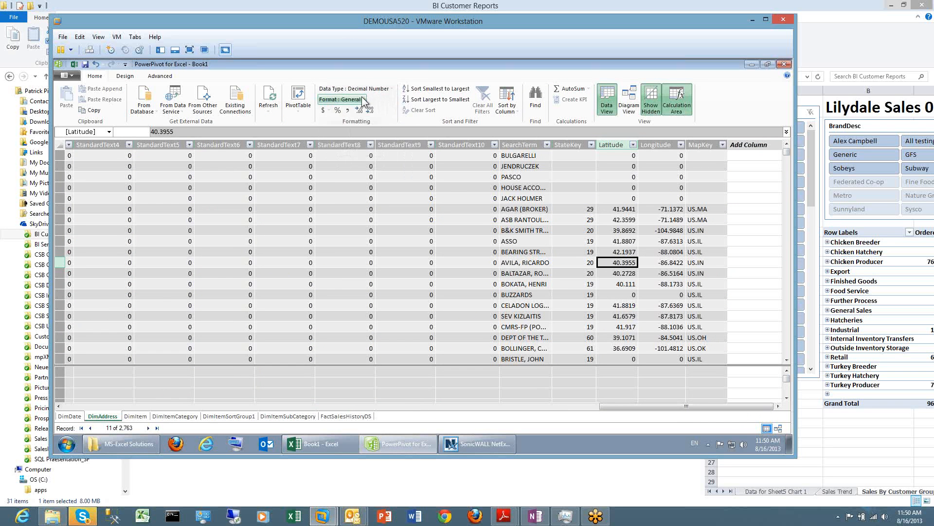
pyautogui.click(165, 77)
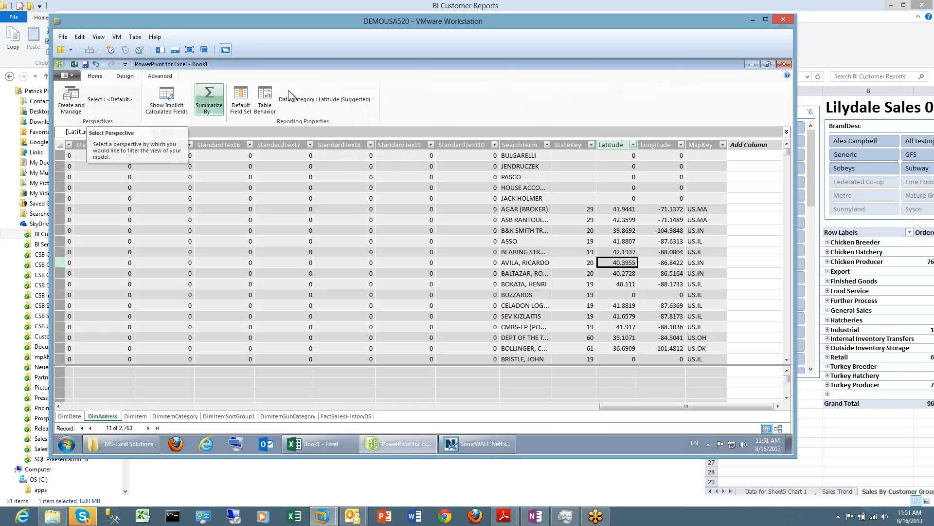
pyautogui.click(316, 100)
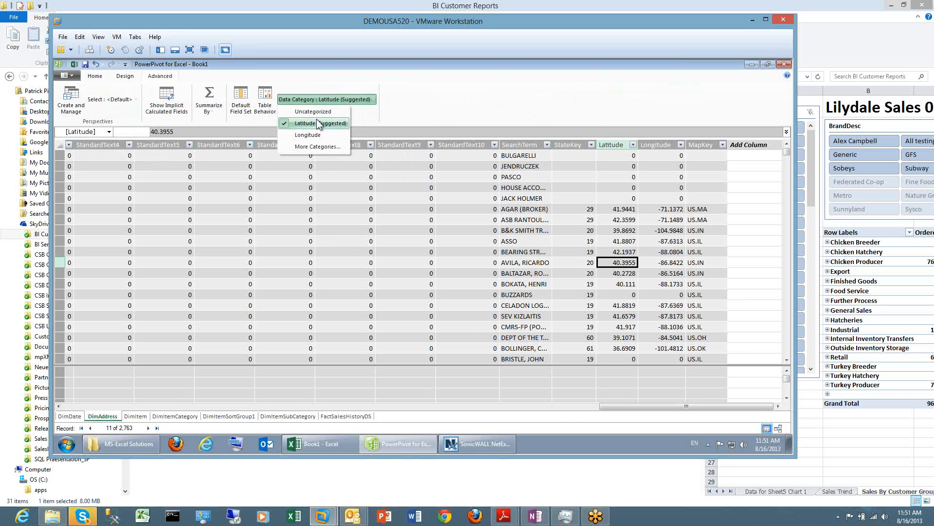
pyautogui.click(318, 147)
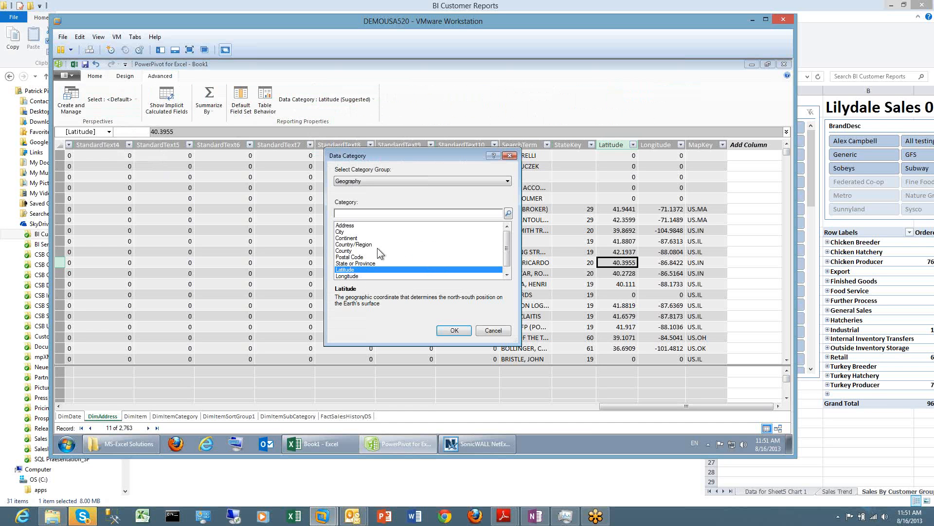
pyautogui.press('Escape')
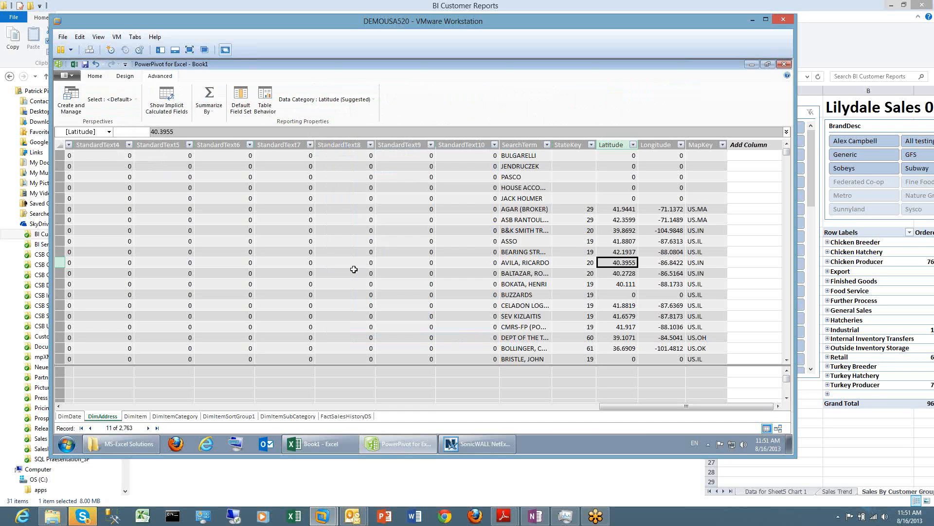
# Go back through the DimAddress columns to Zip and check its data category
pyautogui.click(355, 269)
pyautogui.press('Left')
pyautogui.press('Left')
pyautogui.press('Left')
pyautogui.press('Left')
pyautogui.press('Left')
pyautogui.press('Left')
pyautogui.press('Left')
pyautogui.press('Left')
pyautogui.press('Left')
pyautogui.press('Left')
pyautogui.press('Left')
pyautogui.press('Left')
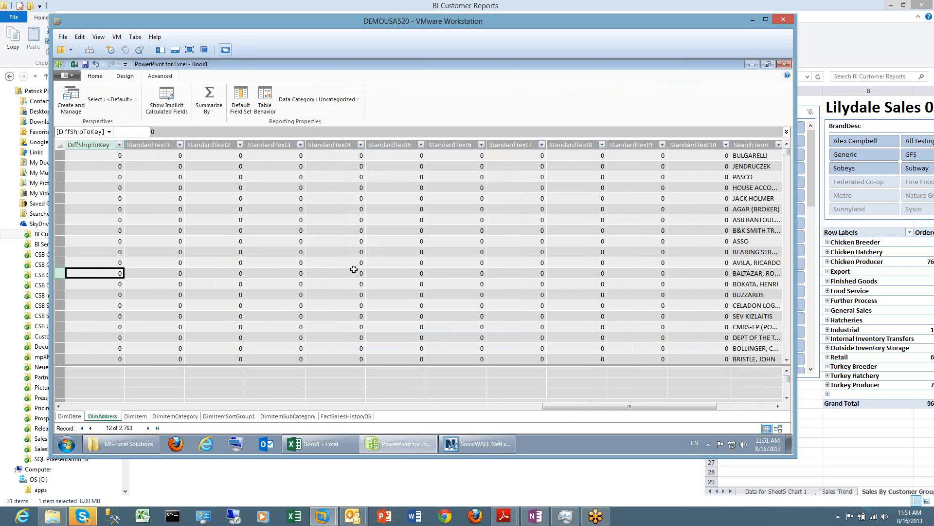
pyautogui.press('Left')
pyautogui.press('Left')
pyautogui.press('Left')
pyautogui.press('Left')
pyautogui.press('Left')
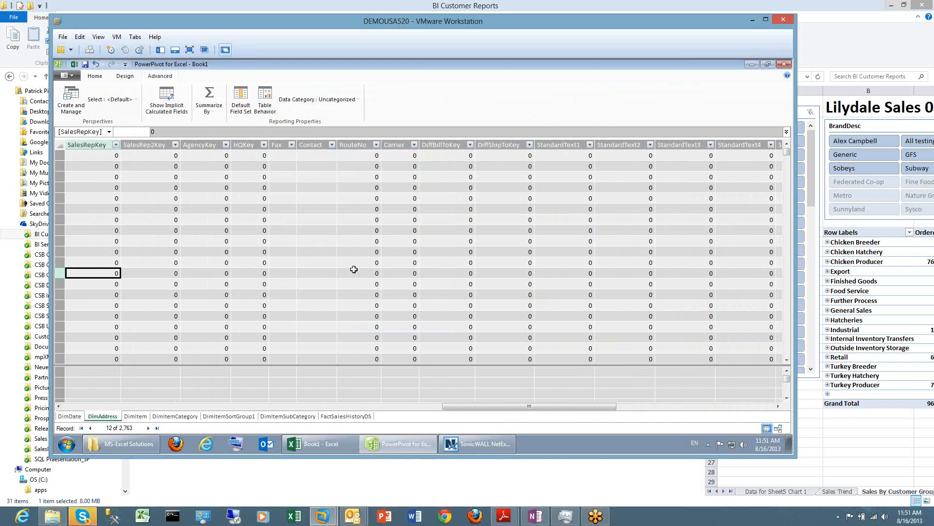
pyautogui.press('Left')
pyautogui.press('Left')
pyautogui.press('Left')
pyautogui.press('Left')
pyautogui.press('Left')
pyautogui.press('Left')
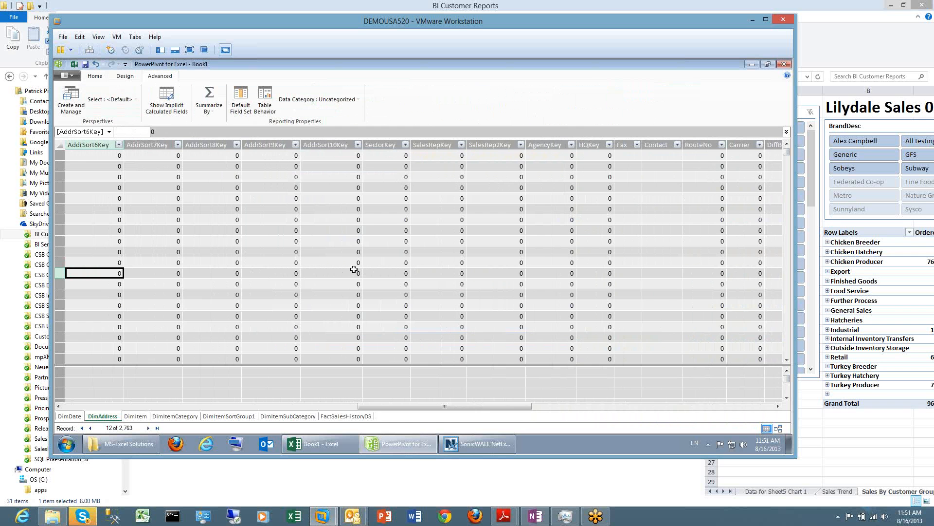
pyautogui.press('Left')
pyautogui.press('Left')
pyautogui.press('Left')
pyautogui.press('Left')
pyautogui.press('Left')
pyautogui.press('Left')
pyautogui.press('Left')
pyautogui.press('Left')
pyautogui.press('Left')
pyautogui.press('Left')
pyautogui.press('Left')
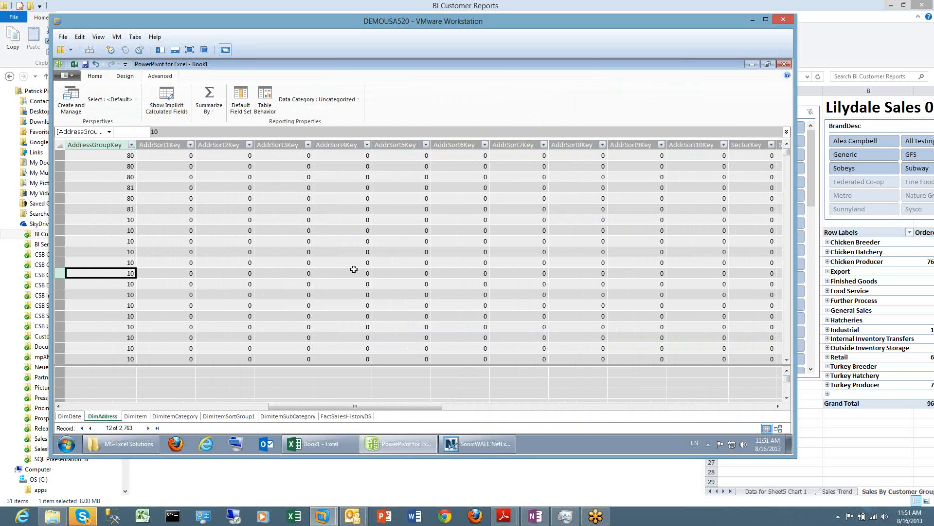
pyautogui.press('Right')
pyautogui.press('Right')
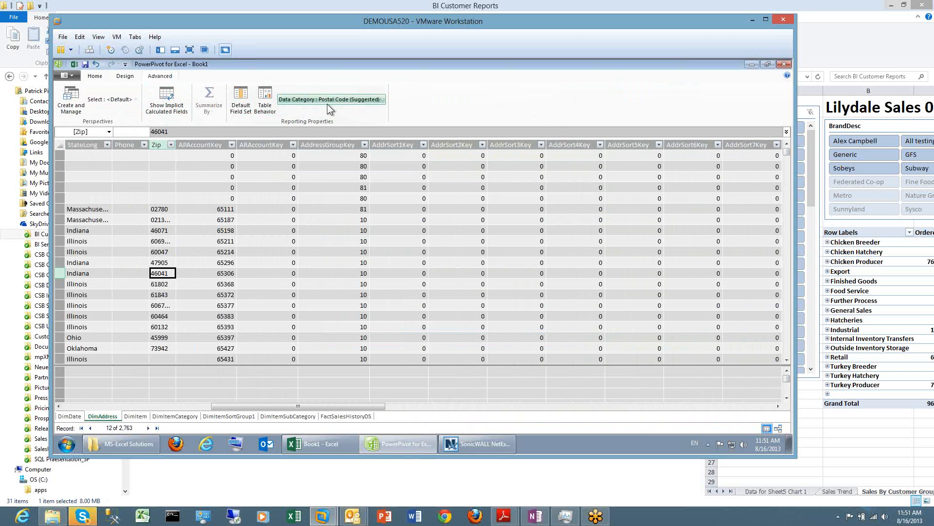
# Check the data categories suggested for the StateLong and City columns of DimAddress
pyautogui.click(137, 299)
pyautogui.press('Left')
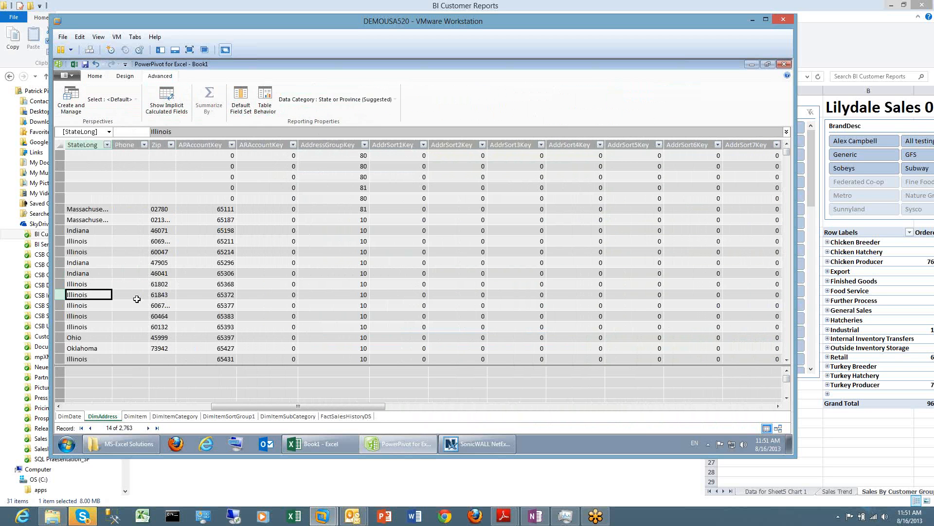
pyautogui.press('Left')
pyautogui.press('Left')
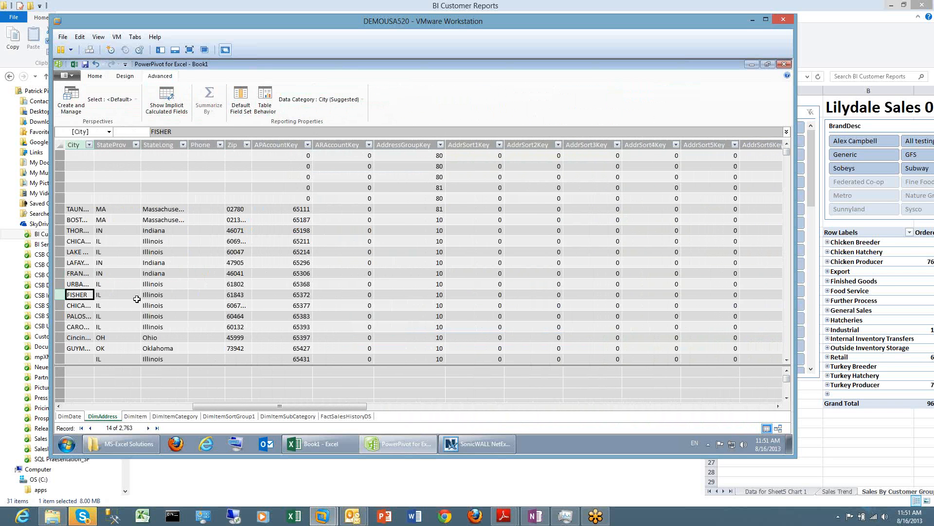
pyautogui.press('Left')
pyautogui.press('Right')
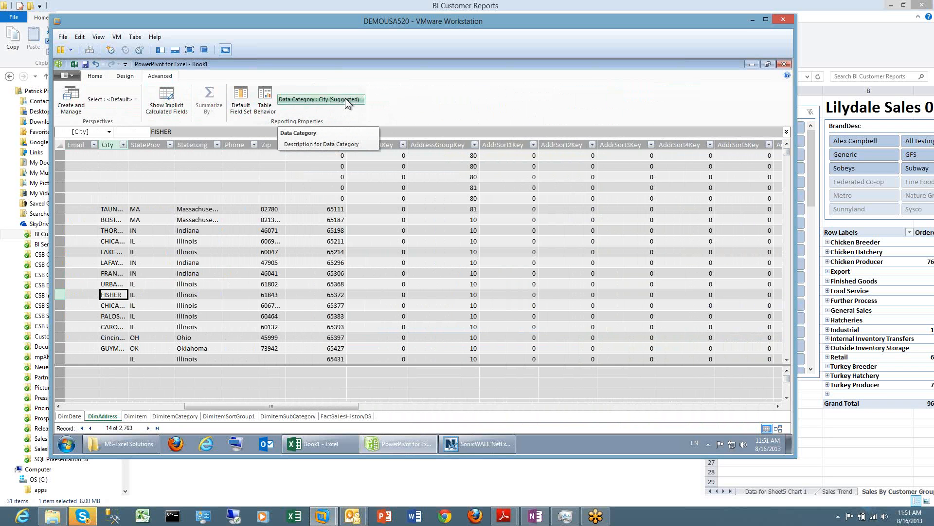
# Set the CountryKey column's data category to Country/Region in DimAddress
pyautogui.press('Left')
pyautogui.press('Left')
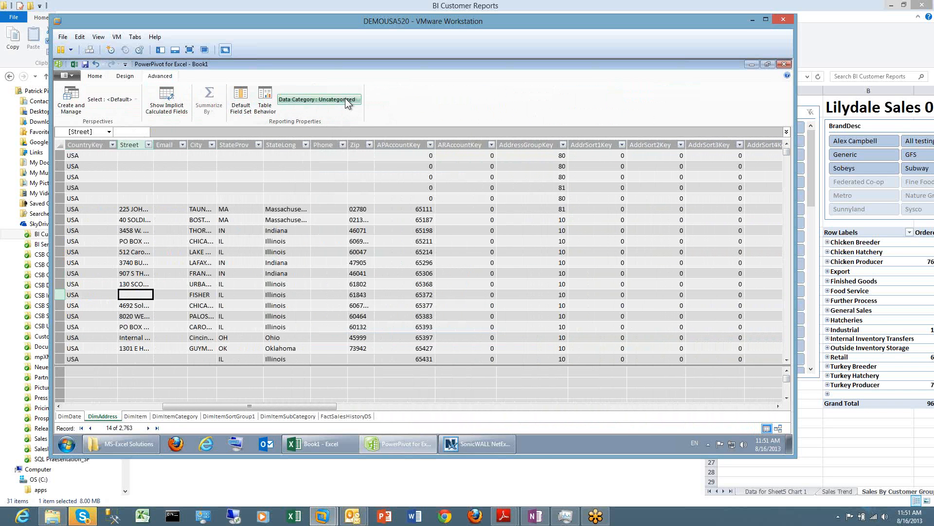
pyautogui.press('Left')
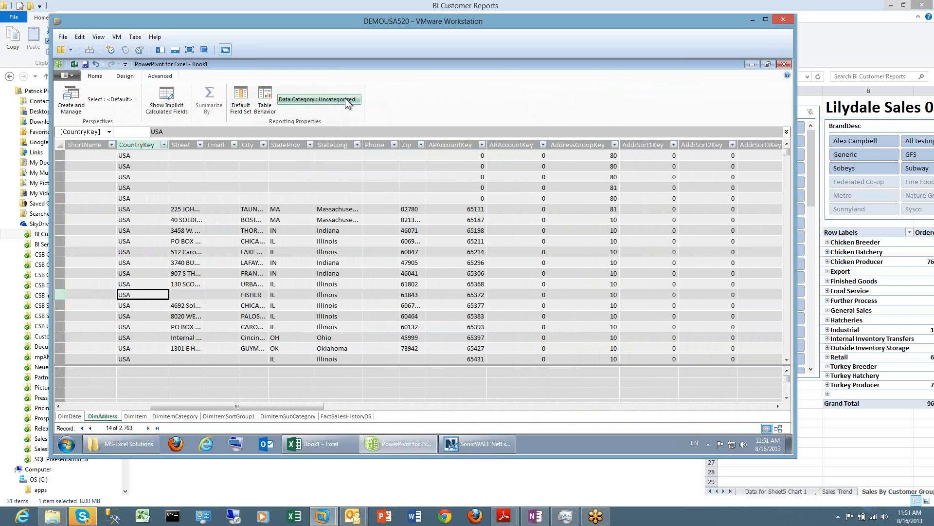
pyautogui.click(337, 99)
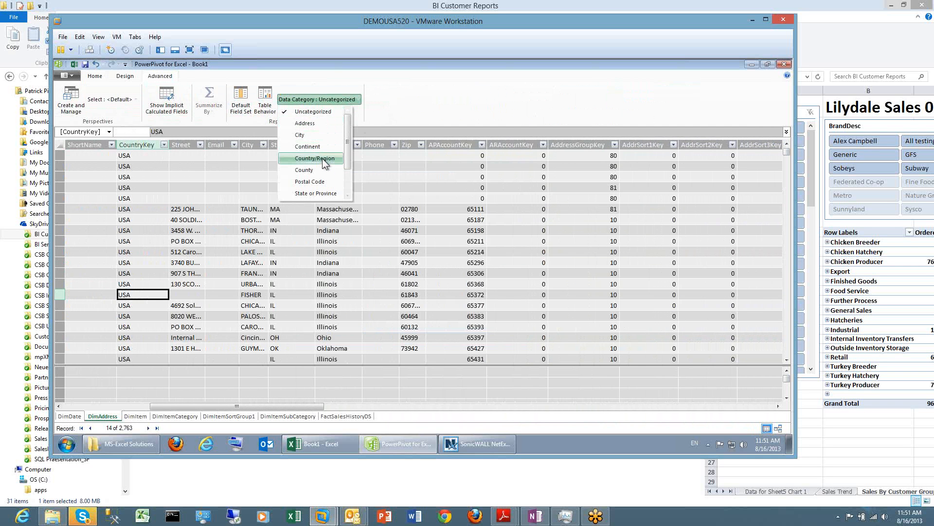
pyautogui.click(314, 167)
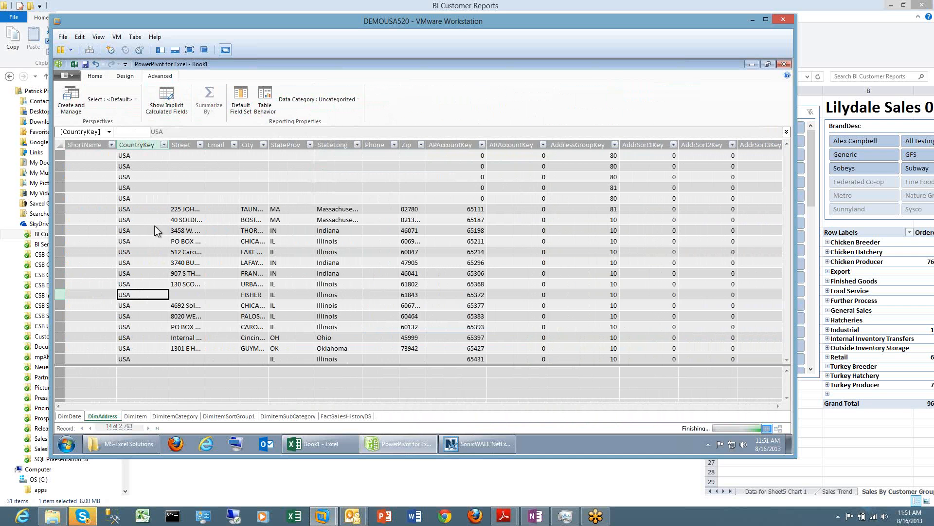
# Check the remaining DimAddress columns from ShortName back to AddressKey
pyautogui.click(110, 256)
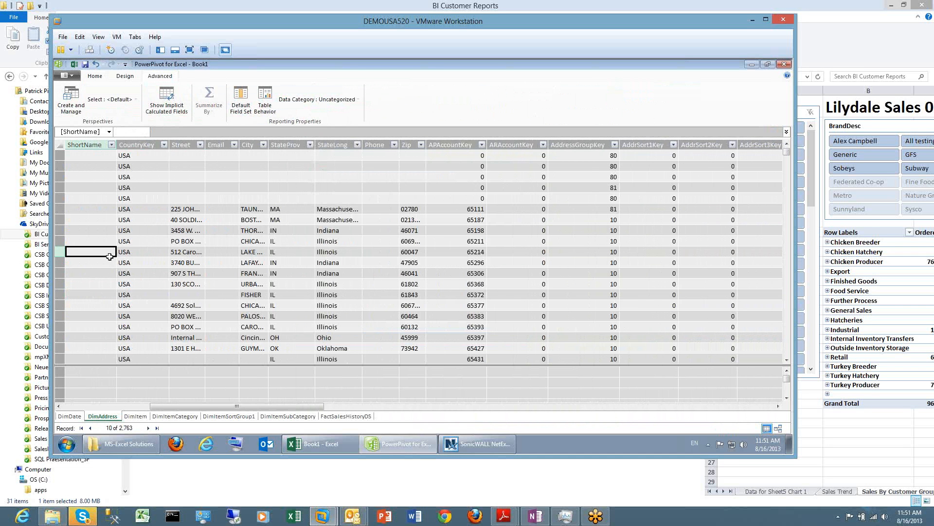
pyautogui.press('Left')
pyautogui.press('Left')
pyautogui.press('Left')
pyautogui.press('Left')
pyautogui.press('Left')
pyautogui.press('Left')
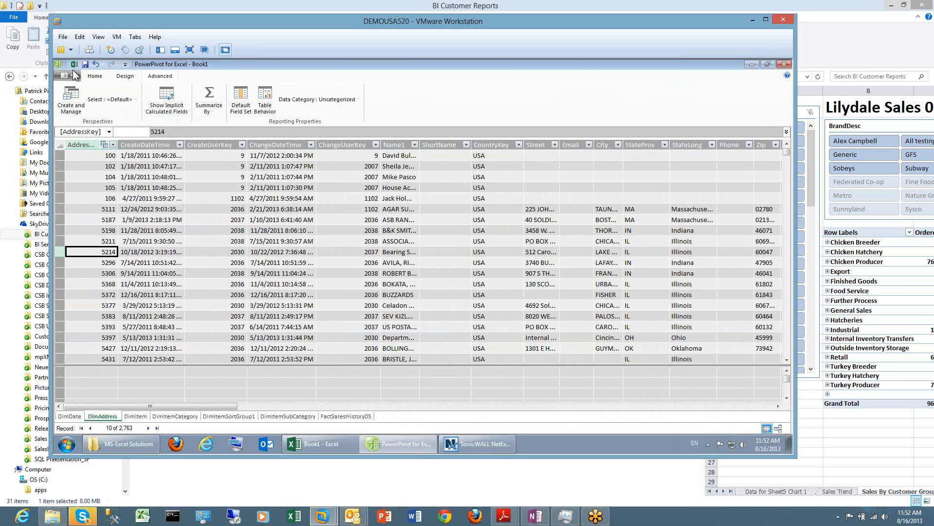
# Insert a PivotTable from the data model on a new worksheet, maximize the workbook window and narrow the field list pane
pyautogui.click(124, 76)
pyautogui.click(95, 77)
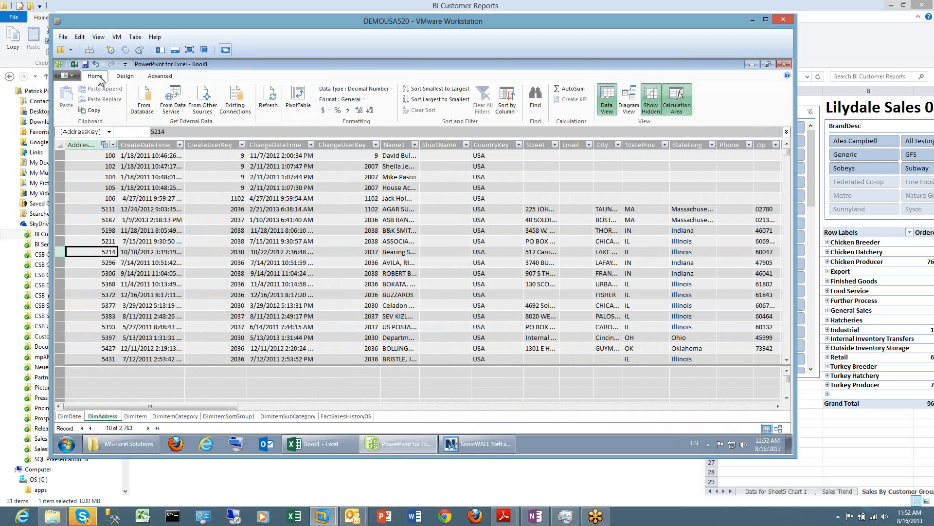
pyautogui.click(298, 108)
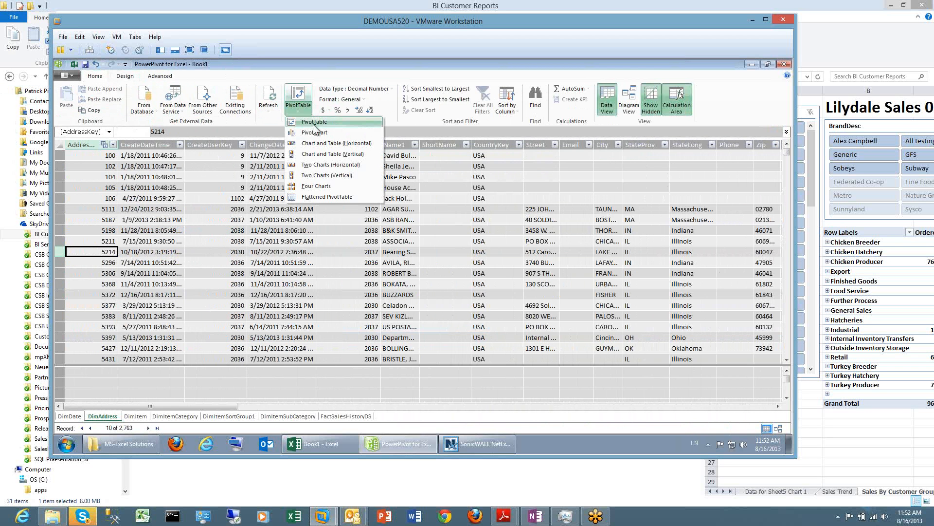
pyautogui.click(313, 124)
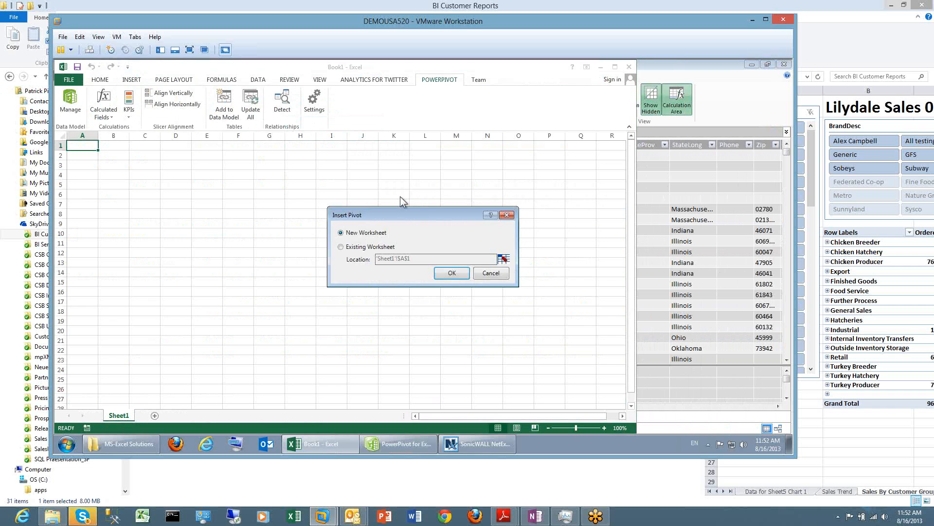
pyautogui.click(452, 272)
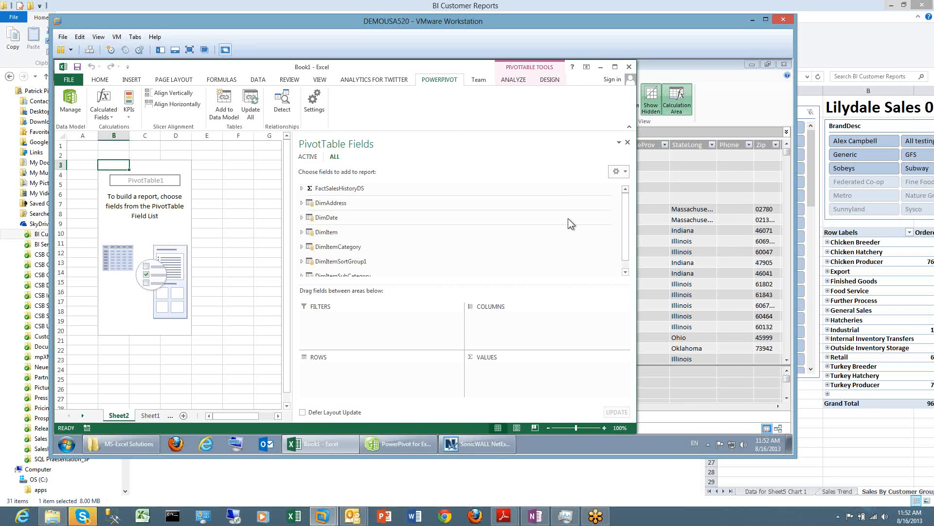
pyautogui.click(615, 67)
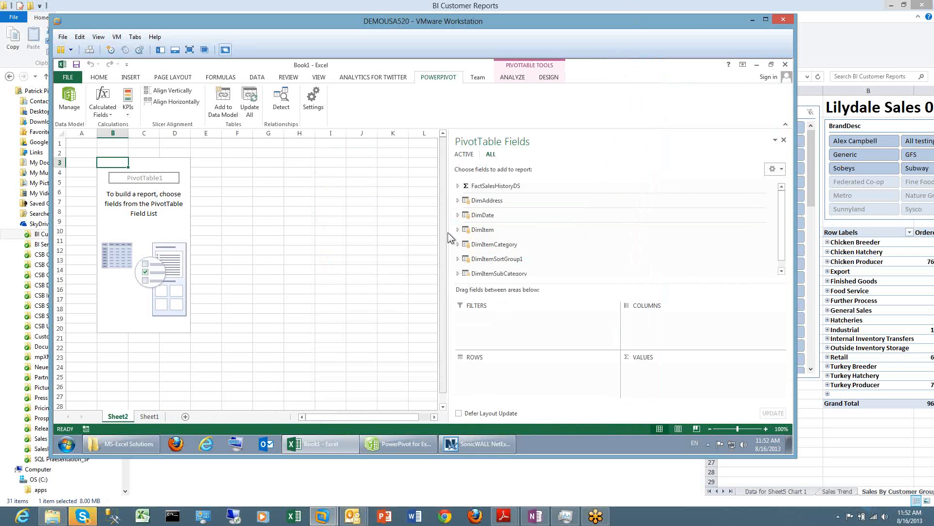
pyautogui.moveTo(447, 232); pyautogui.dragTo(566, 218)
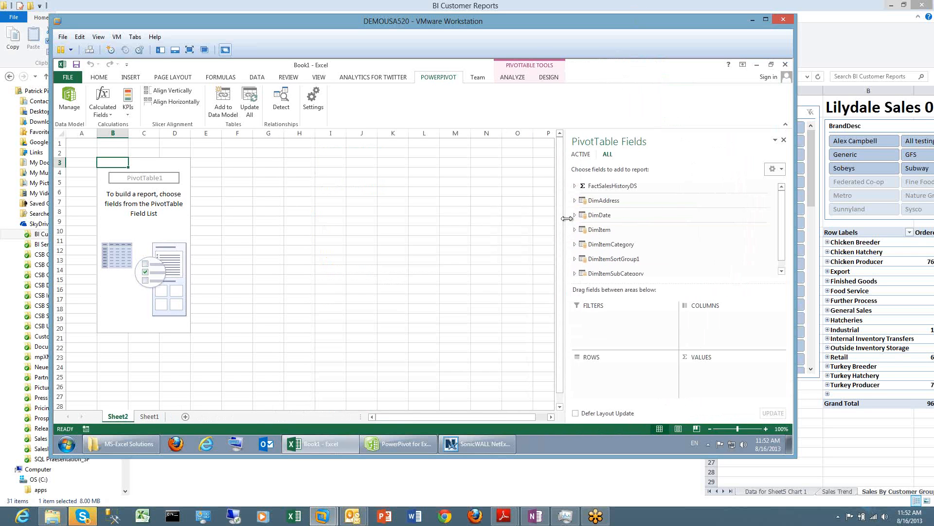
# Examine the fields offered under FactSalesHistoryDS and DimItemCategory in the PivotTable field list
pyautogui.click(575, 186)
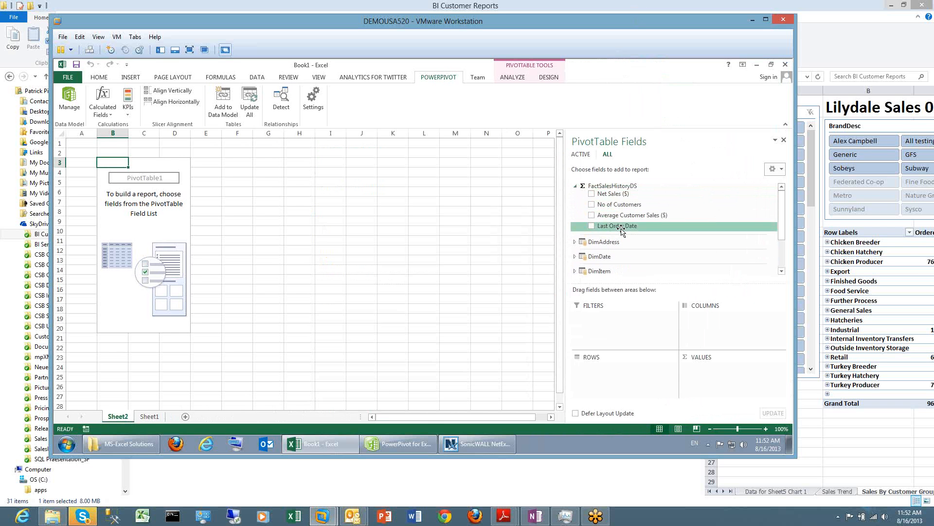
pyautogui.click(575, 185)
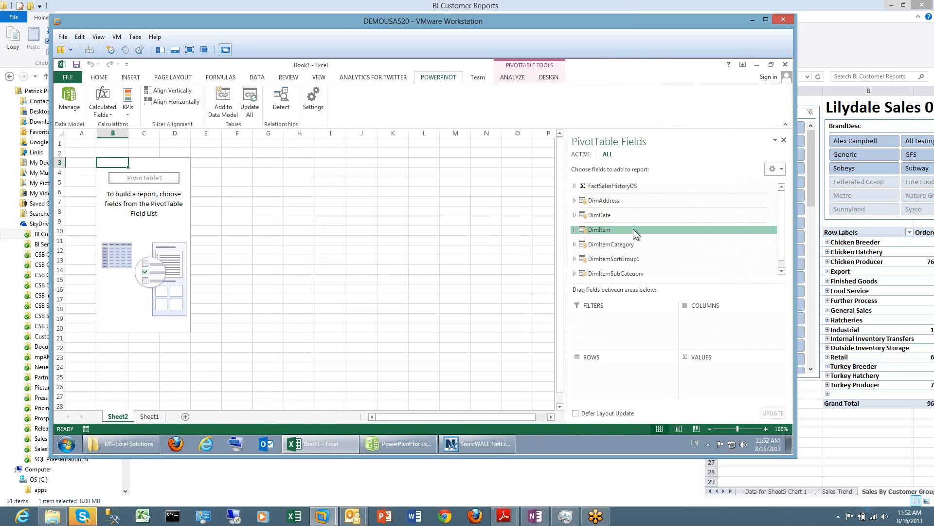
pyautogui.click(603, 245)
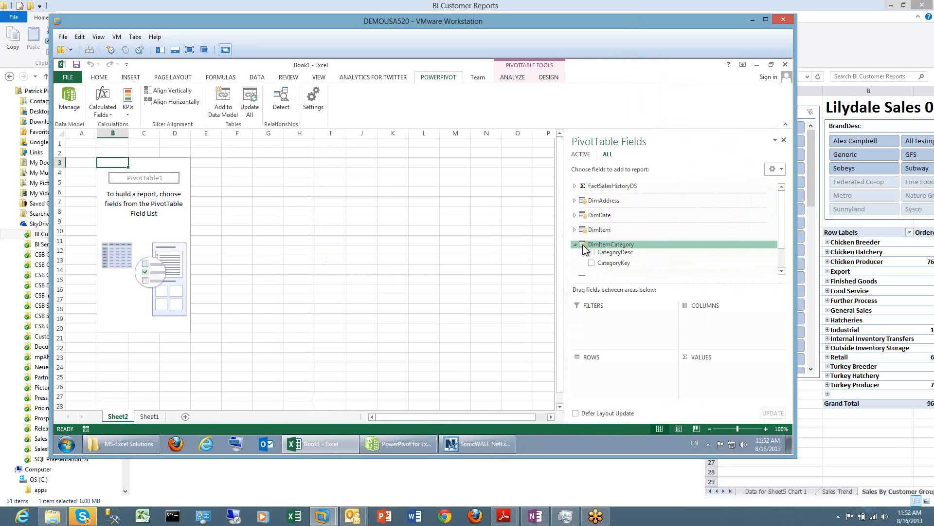
# Add CategoryDesc from DimItemCategory and, below it, SubCategoryDesc from DimItemSubCategory as row fields of the PivotTable
pyautogui.click(580, 245)
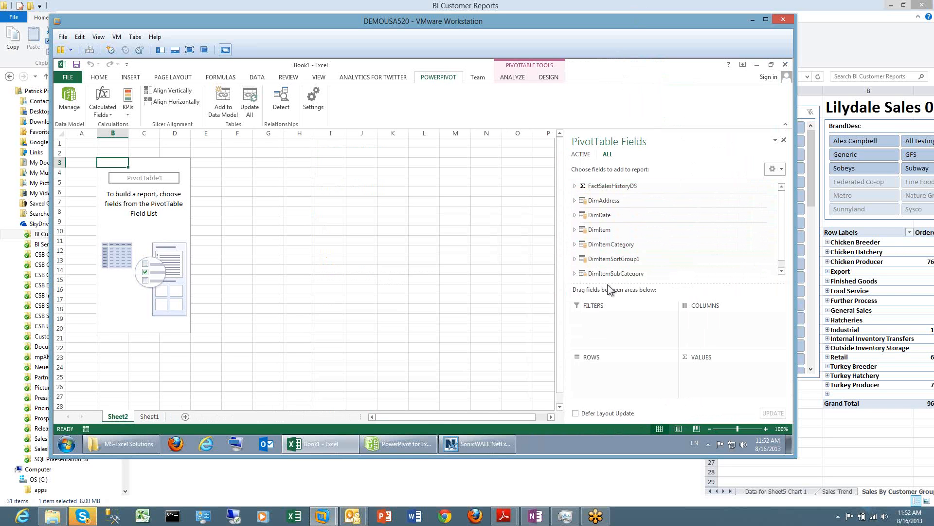
pyautogui.click(604, 245)
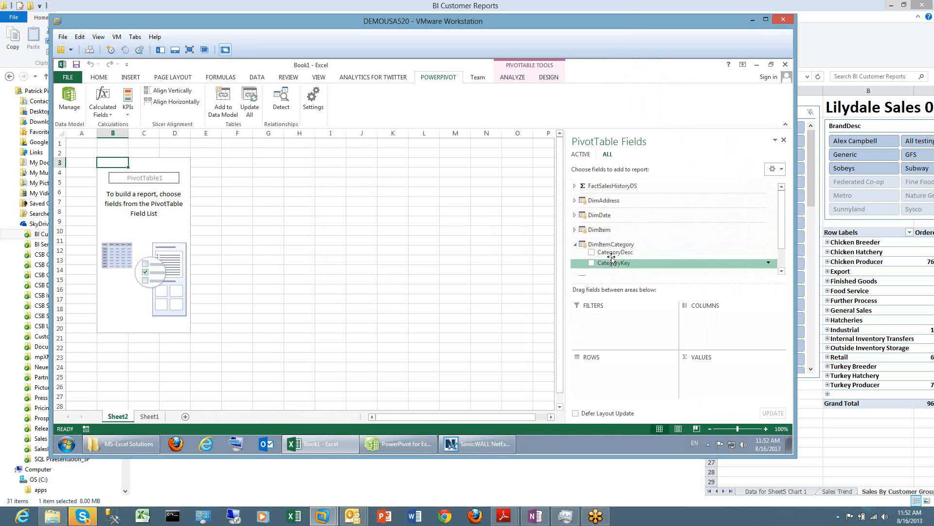
pyautogui.moveTo(614, 252); pyautogui.dragTo(608, 384)
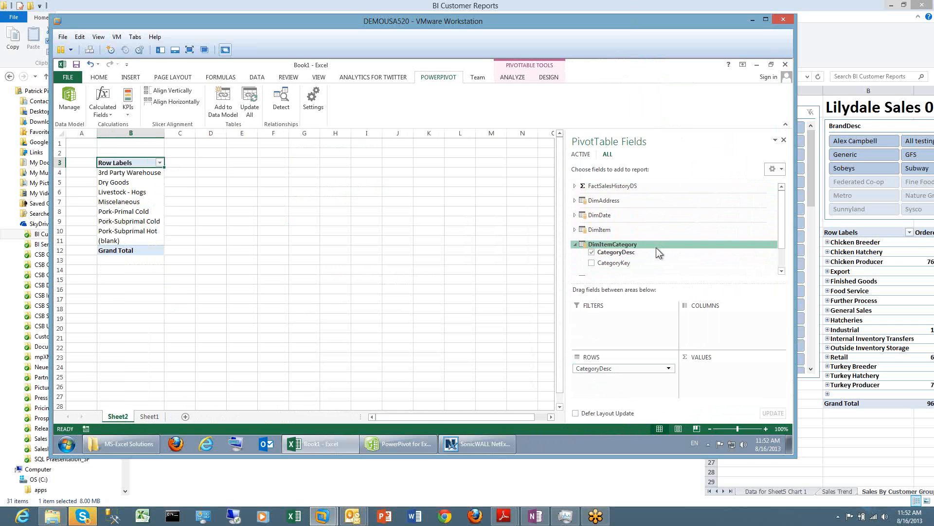
pyautogui.scroll(-1, 622, 245)
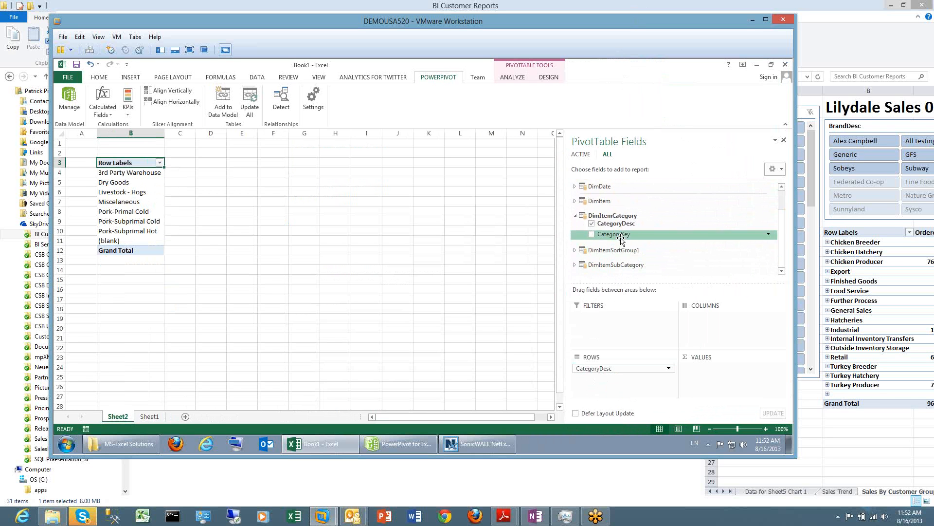
pyautogui.click(575, 265)
pyautogui.moveTo(623, 263); pyautogui.dragTo(624, 384)
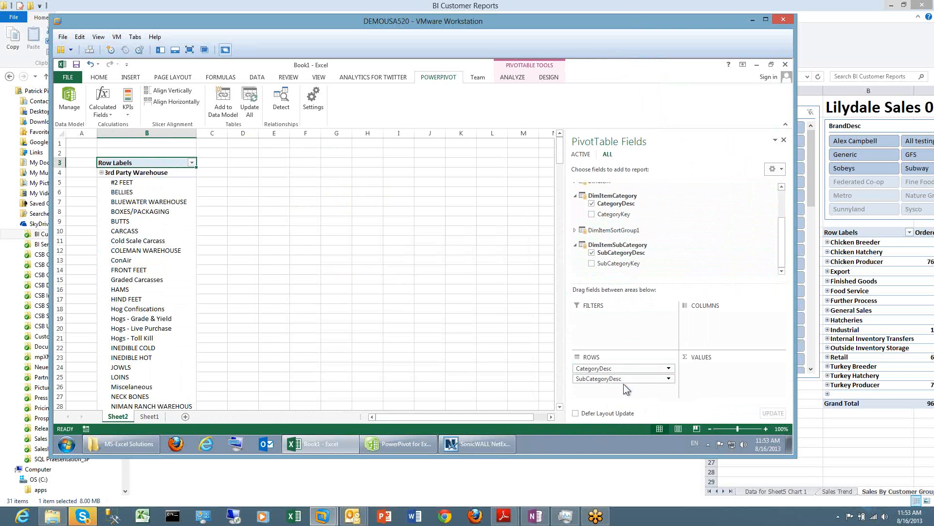
# Collapse the entire CategoryDesc field in the PivotTable so only the category rows show
pyautogui.rightClick(120, 173)
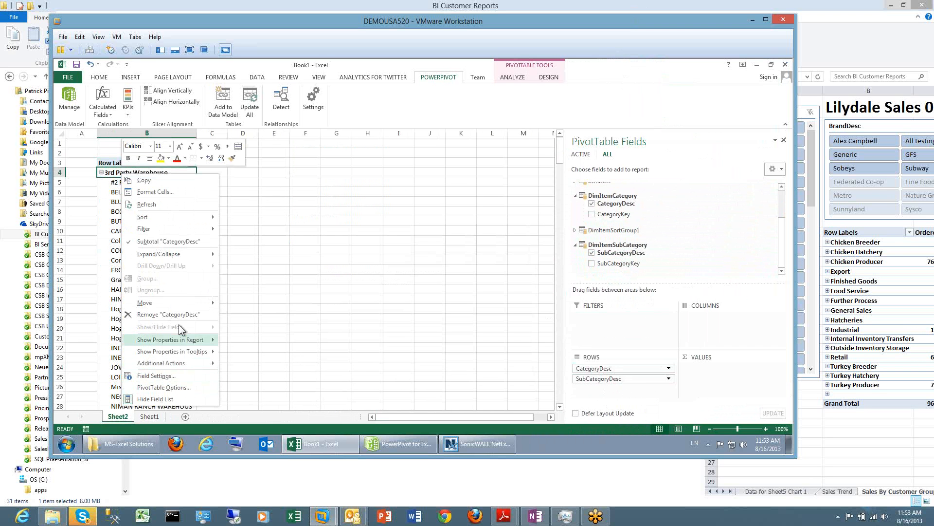
pyautogui.moveTo(180, 309)
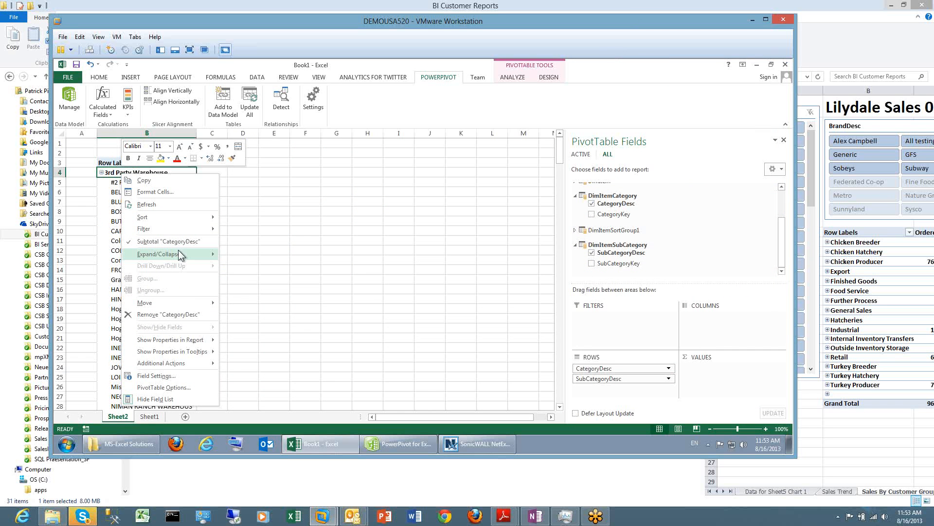
pyautogui.moveTo(189, 255)
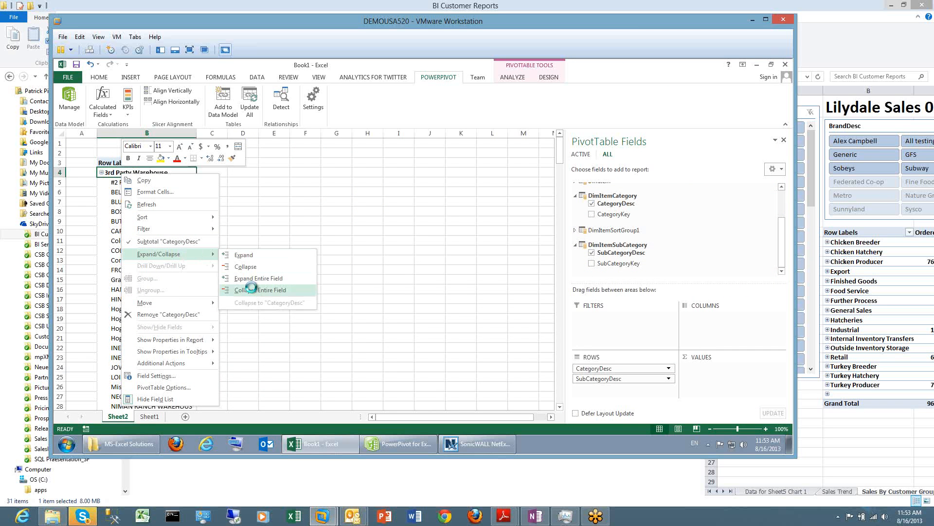
pyautogui.click(252, 290)
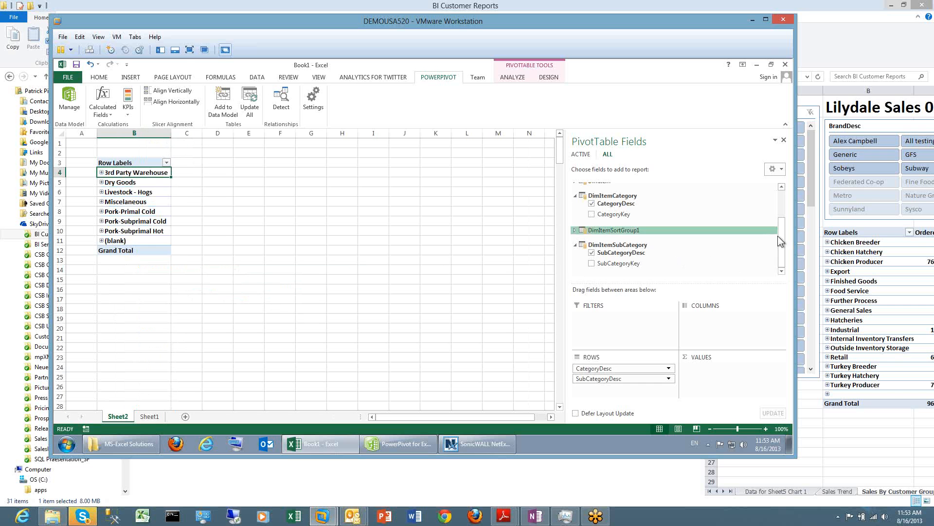
# Add the FactSalesHistoryDS measures Net Sales ($), No of Customers and Last Order Date to the PivotTable values
pyautogui.scroll(2, 783, 241)
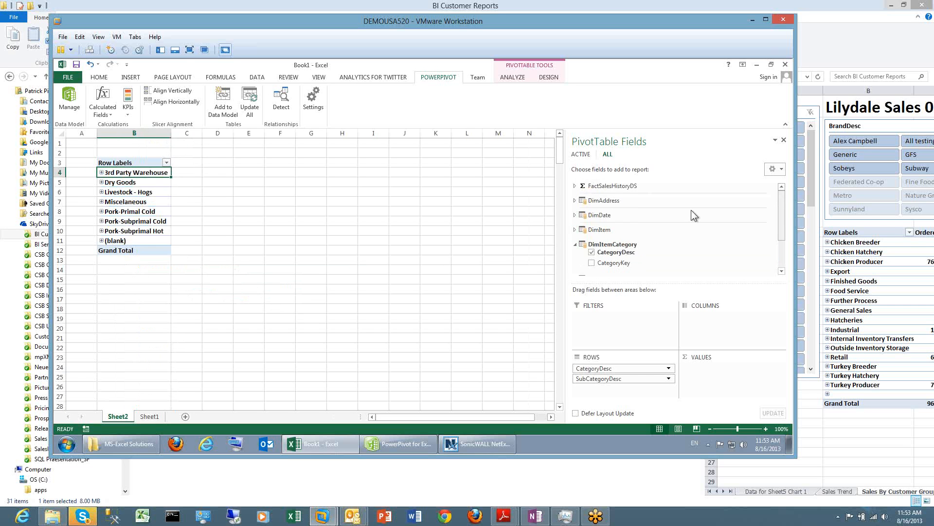
pyautogui.click(575, 185)
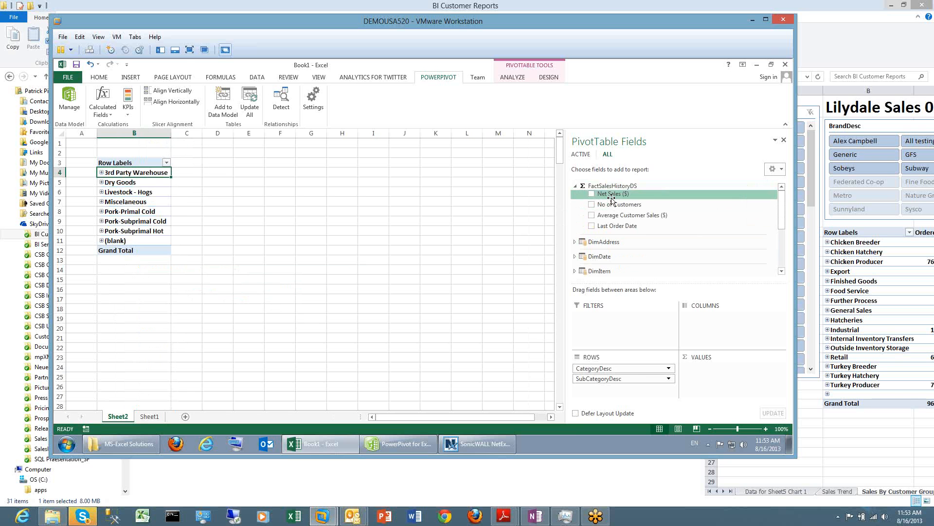
pyautogui.moveTo(612, 198); pyautogui.dragTo(722, 380)
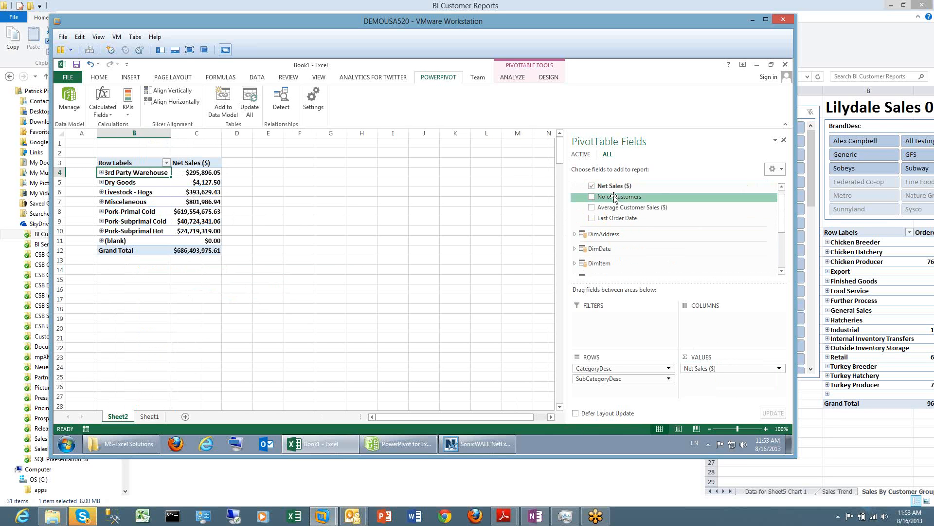
pyautogui.moveTo(614, 198); pyautogui.dragTo(722, 383)
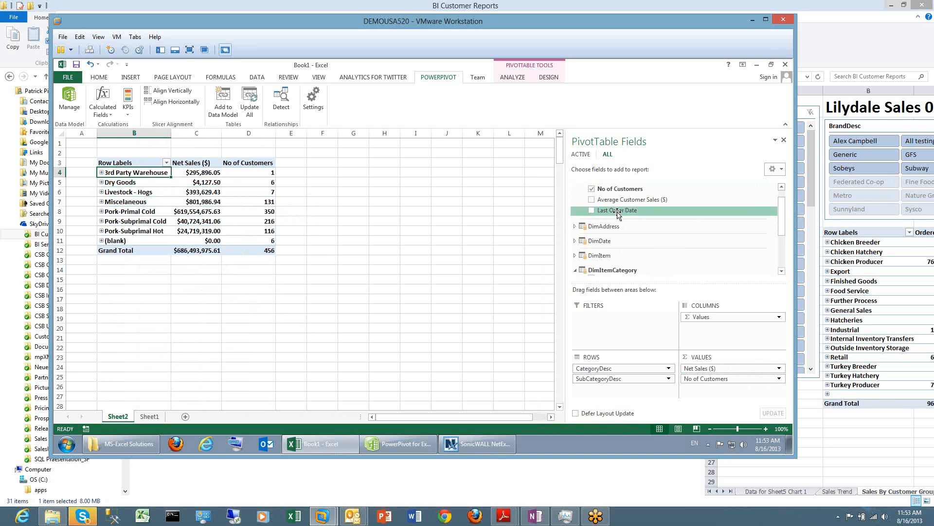
pyautogui.moveTo(617, 210); pyautogui.dragTo(723, 388)
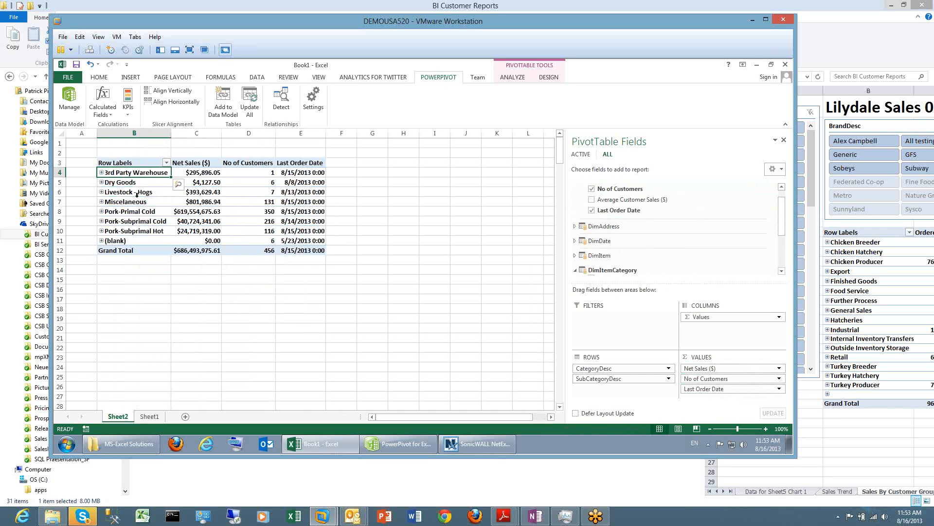
# Expand the Pork-Primal Cold category and check the last order date of its BLUEWATER WAREHOUSE subcategory
pyautogui.click(102, 212)
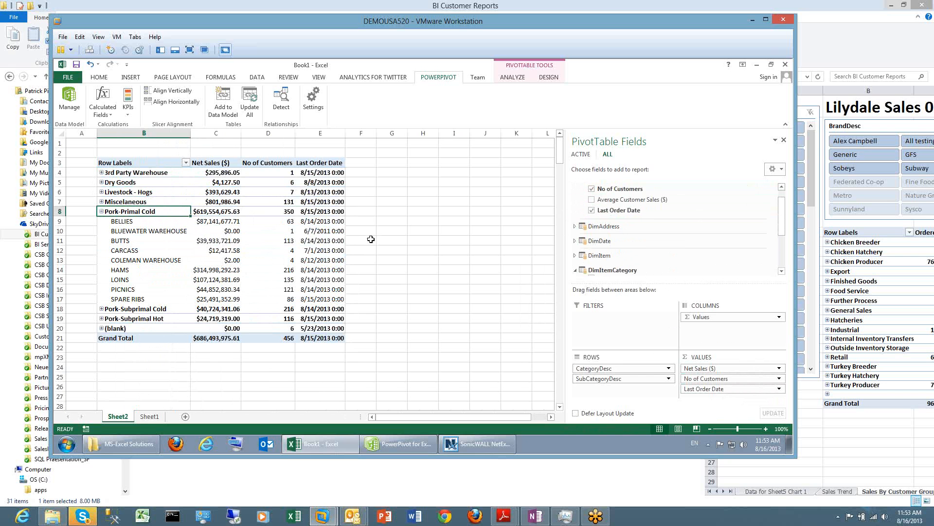
pyautogui.click(144, 232)
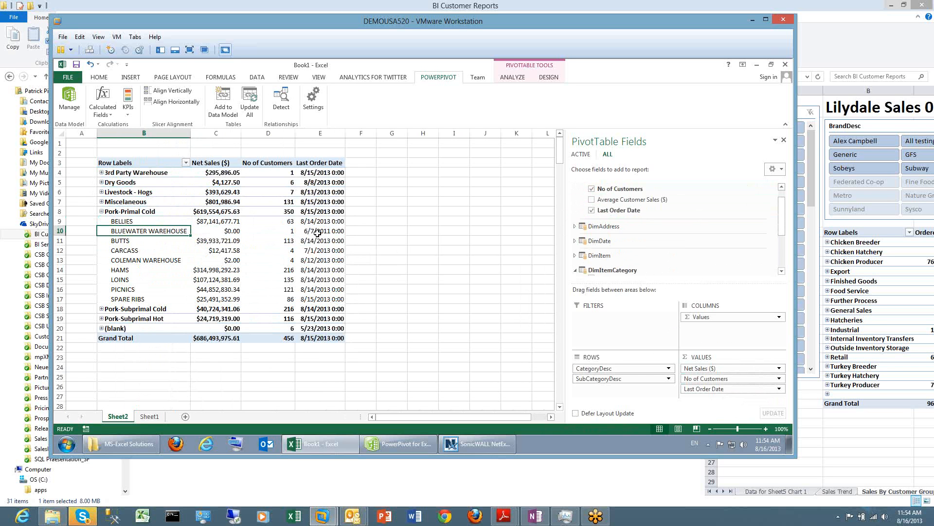
pyautogui.moveTo(317, 233)
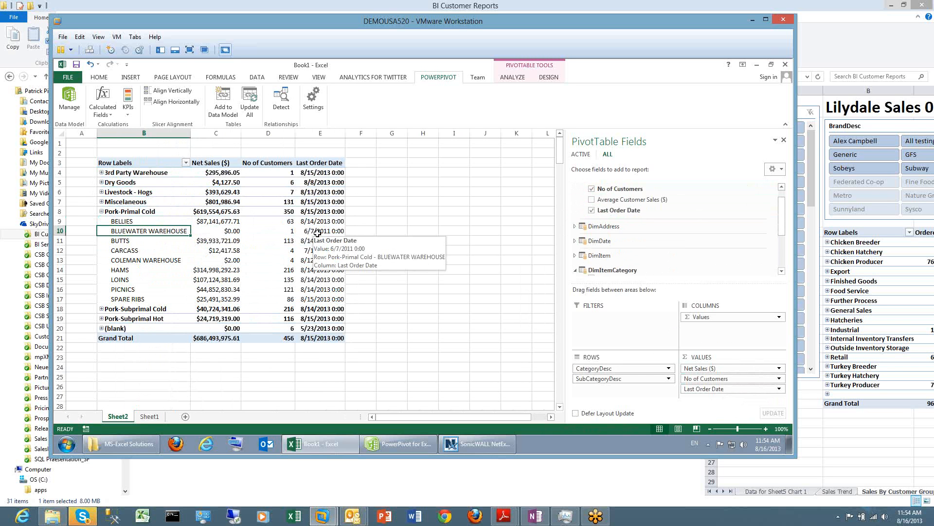
# Add the Average Customer Sales ($) measure to the PivotTable values and collapse the Pork-Primal Cold category
pyautogui.moveTo(627, 199); pyautogui.dragTo(720, 393)
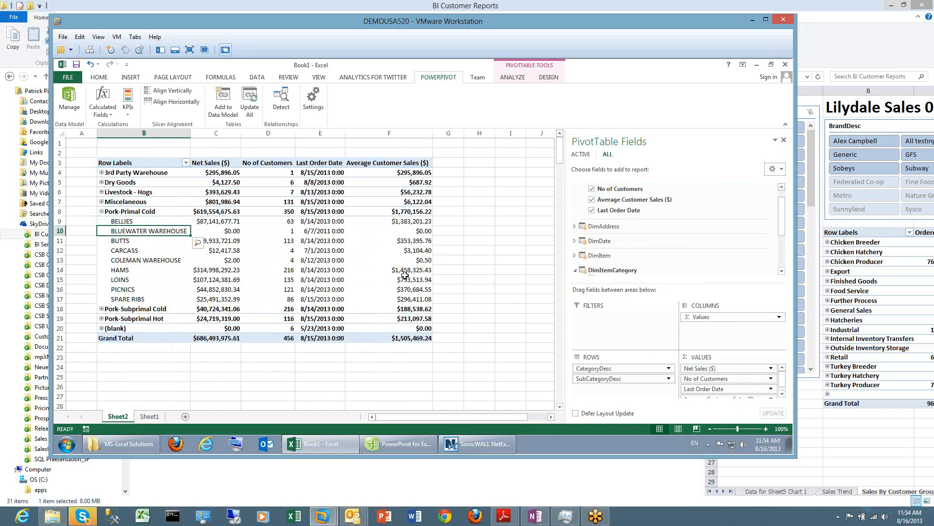
pyautogui.click(102, 211)
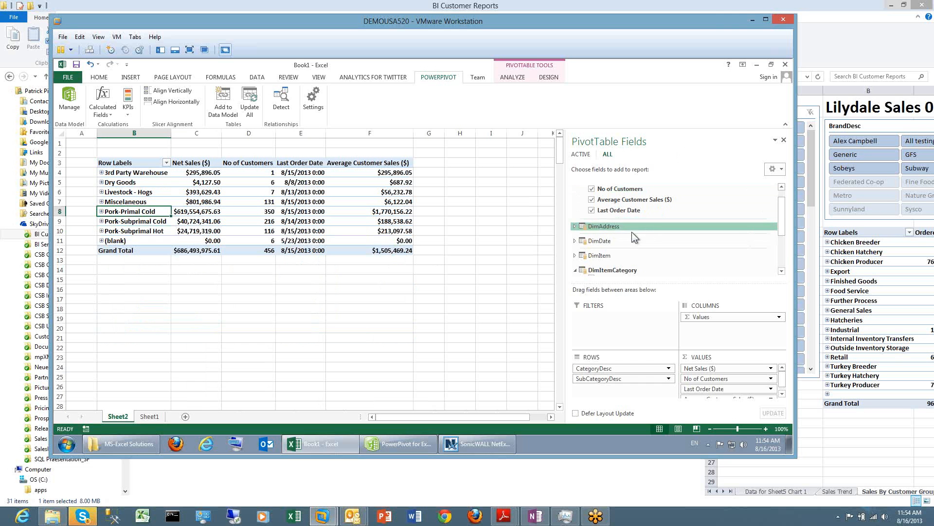
# Add CalendarYear from DimDate as a column field above Values to split the measures by year
pyautogui.click(574, 241)
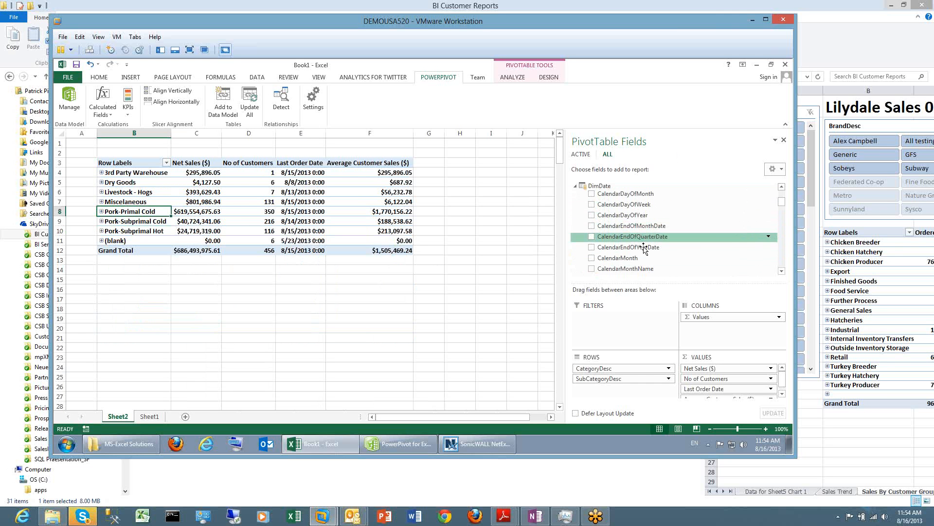
pyautogui.scroll(-3, 631, 268)
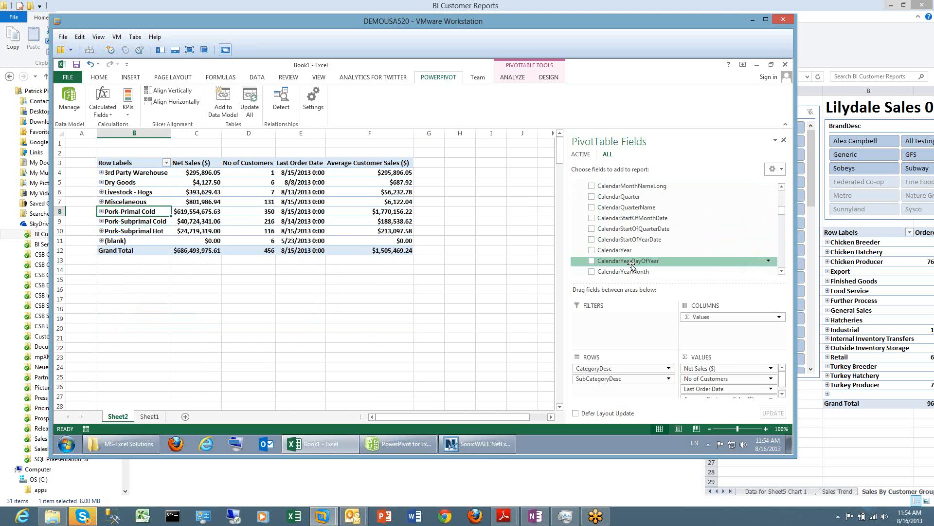
pyautogui.moveTo(615, 249); pyautogui.dragTo(713, 316)
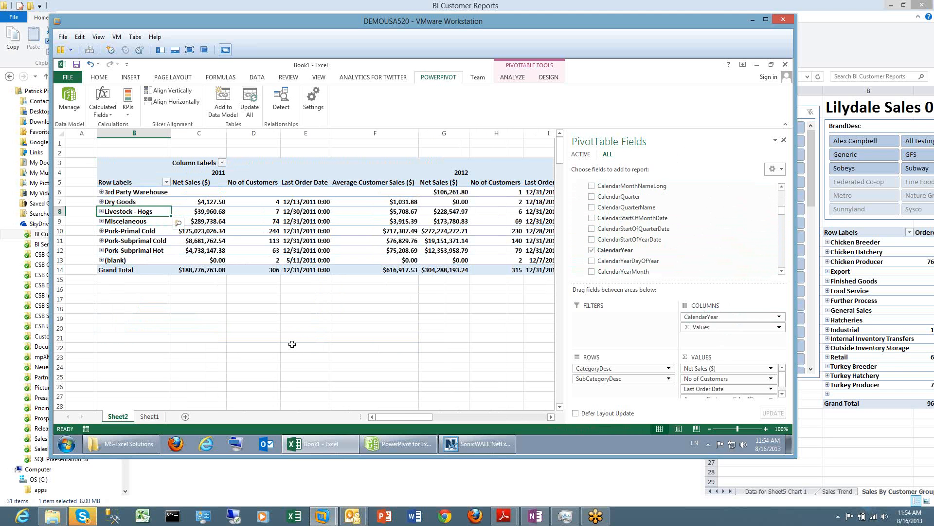
pyautogui.click(230, 214)
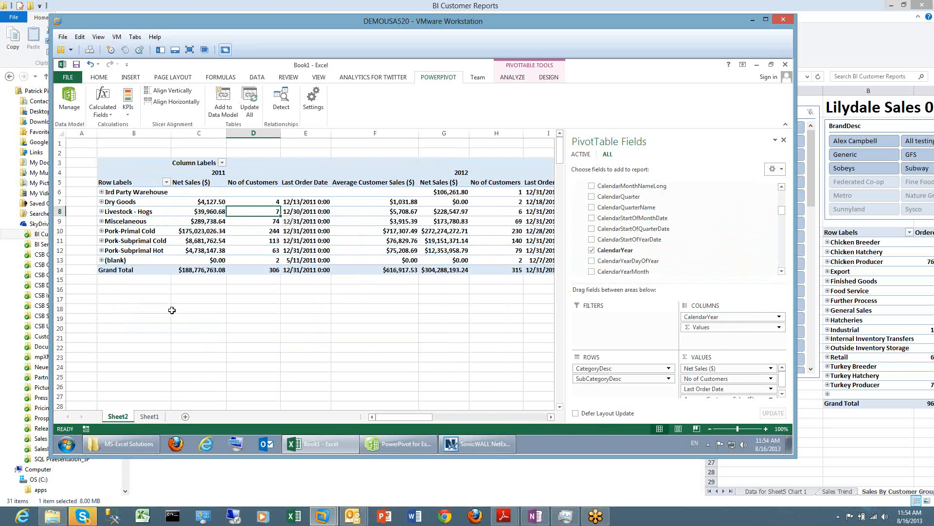
# Collapse the DimDate, FactSalesHistoryDS and DimItemCategory tables in the PivotTable field list
pyautogui.moveTo(781, 211); pyautogui.dragTo(781, 193)
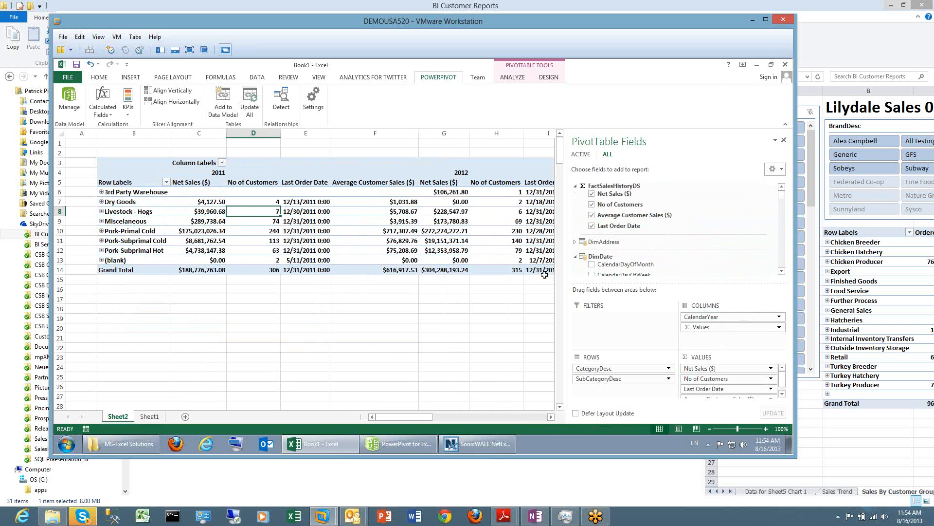
pyautogui.click(576, 256)
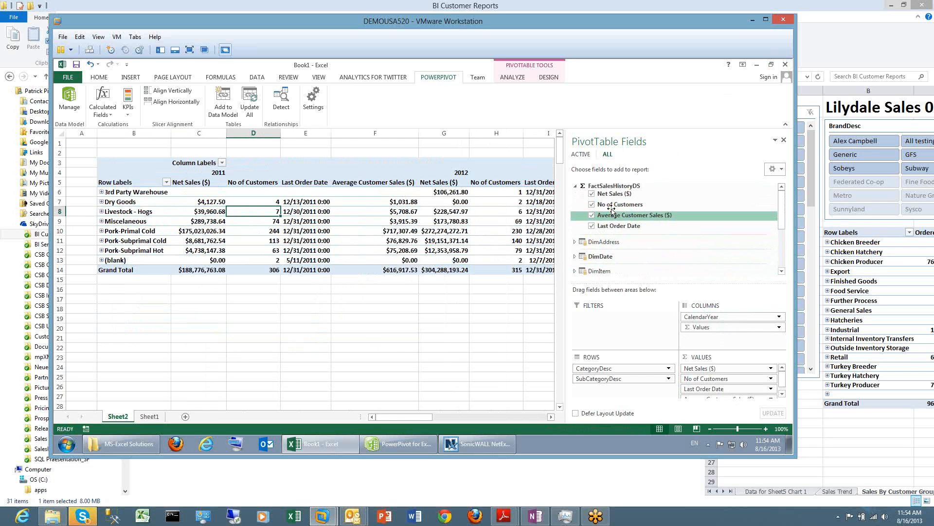
pyautogui.click(575, 185)
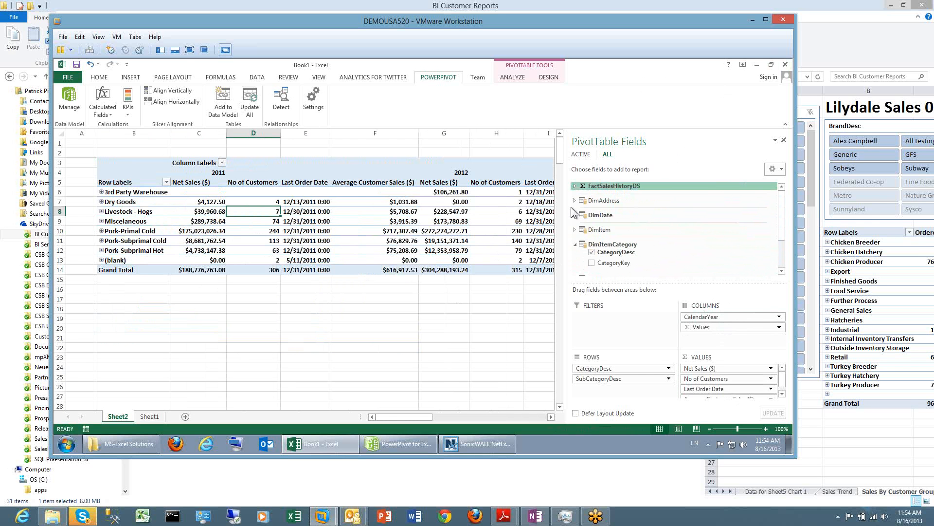
pyautogui.click(575, 244)
pyautogui.scroll(-2, 627, 255)
pyautogui.scroll(2, 627, 254)
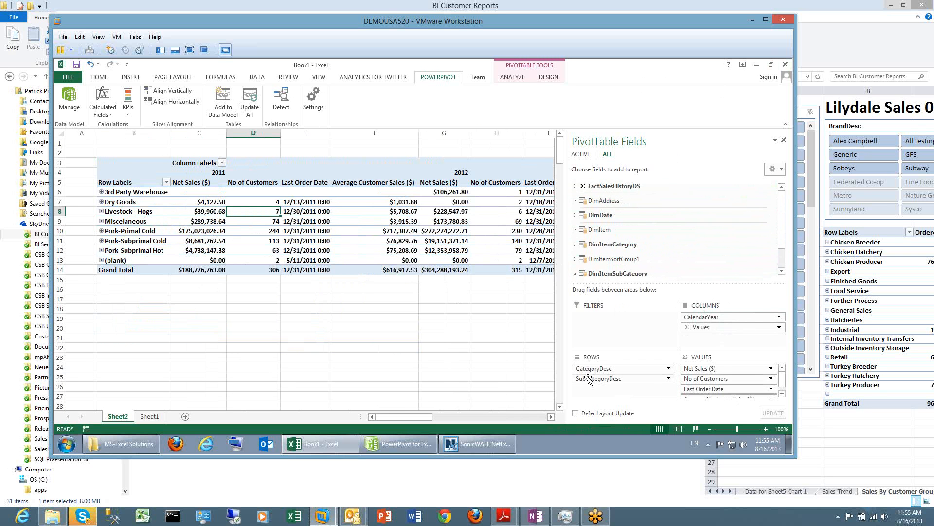
# Remove CategoryDesc from the PivotTable rows and add Name1 from DimAddress above SubCategoryDesc
pyautogui.click(669, 368)
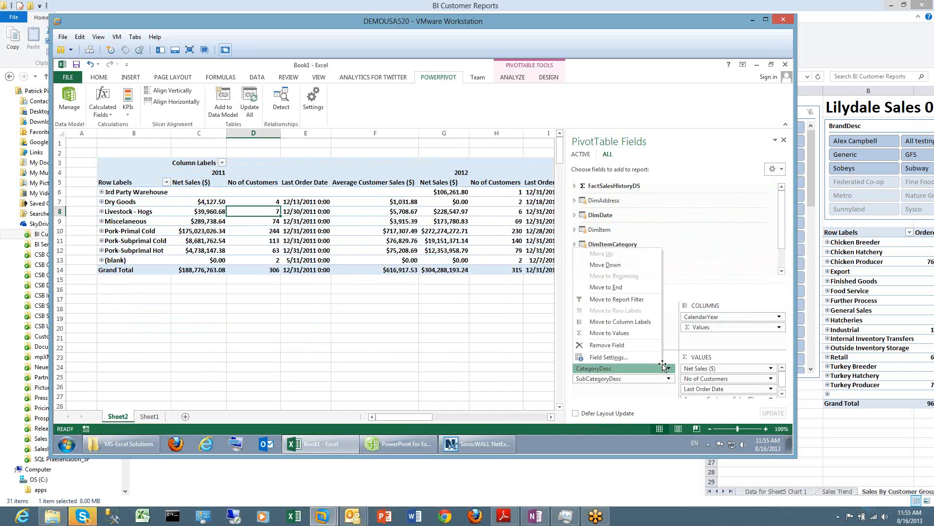
pyautogui.click(610, 345)
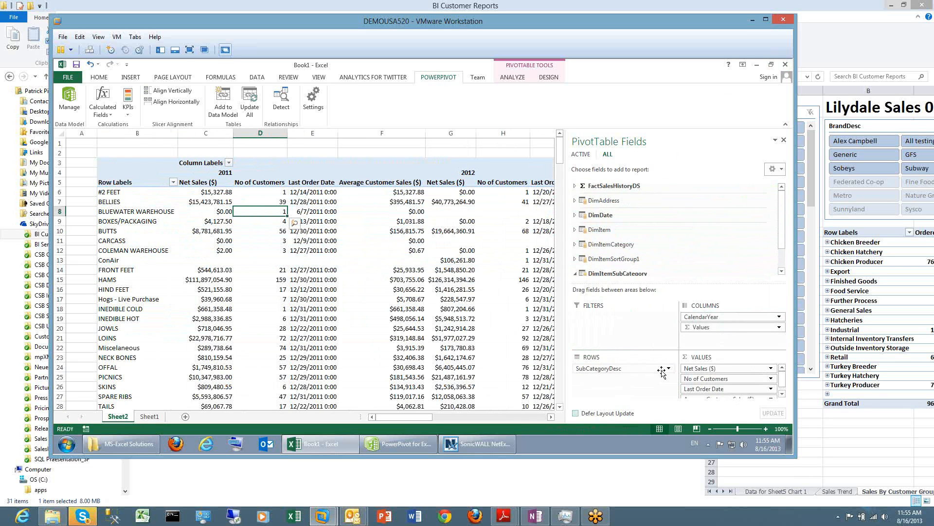
pyautogui.click(575, 200)
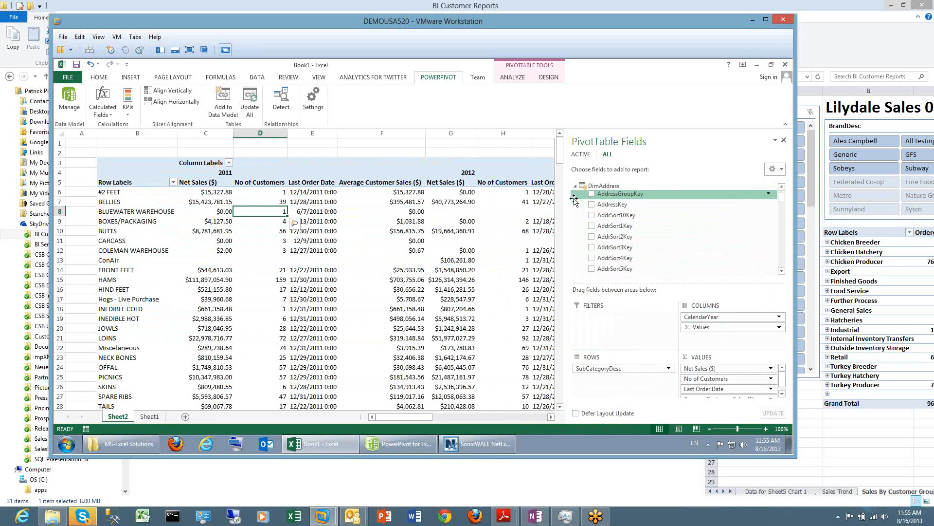
pyautogui.scroll(-5, 609, 238)
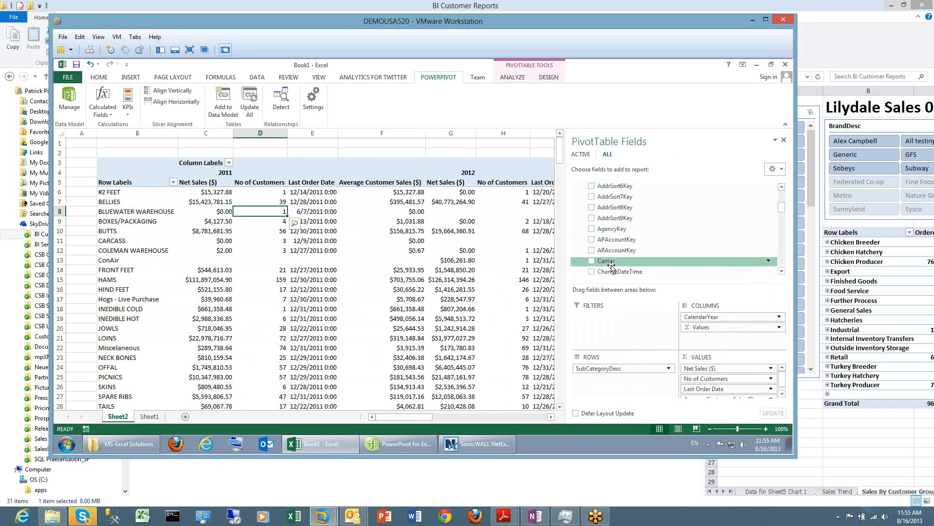
pyautogui.scroll(-4, 608, 248)
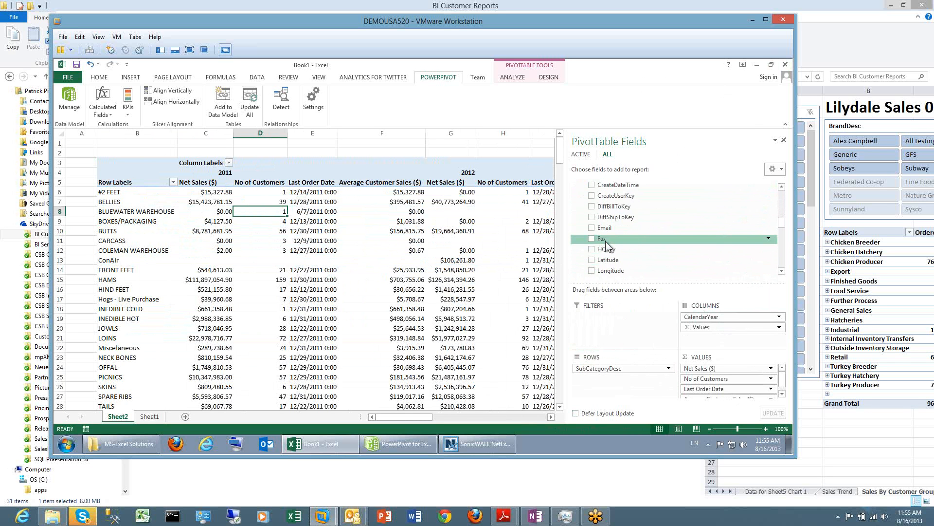
pyautogui.scroll(-1, 609, 245)
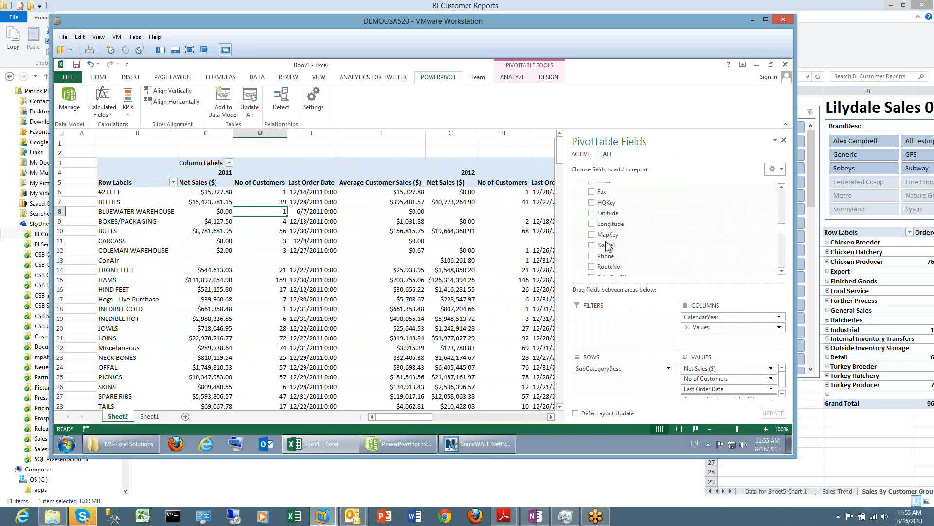
pyautogui.moveTo(606, 245); pyautogui.dragTo(603, 364)
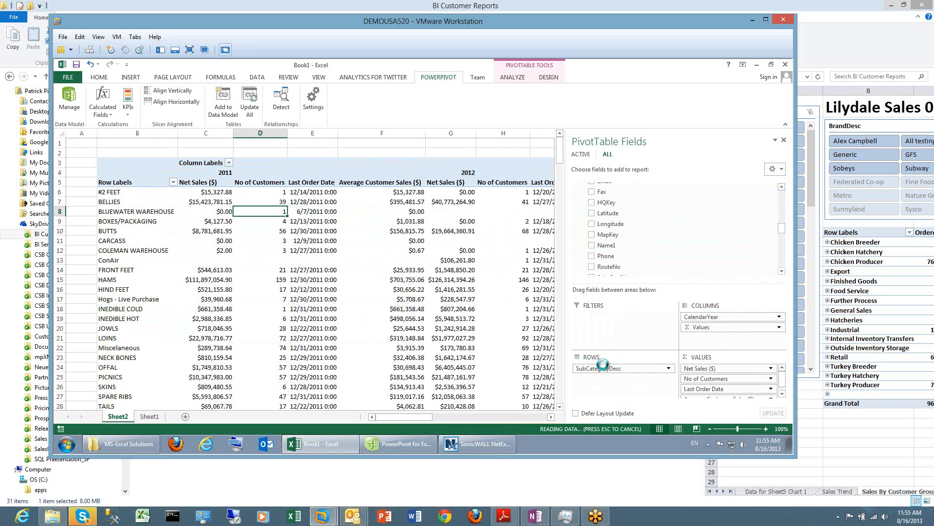
# Collapse the entire Name1 field in the PivotTable so only the customer rows show
pyautogui.rightClick(140, 190)
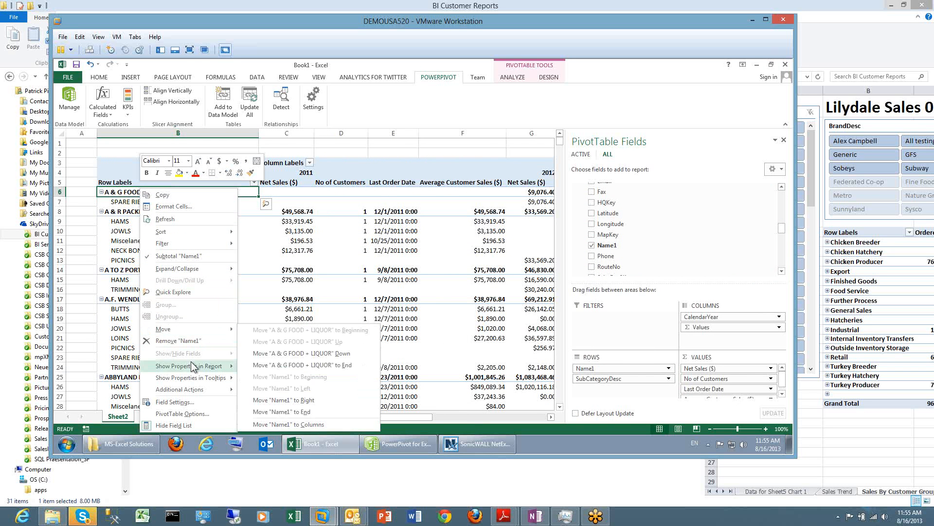
pyautogui.moveTo(178, 272)
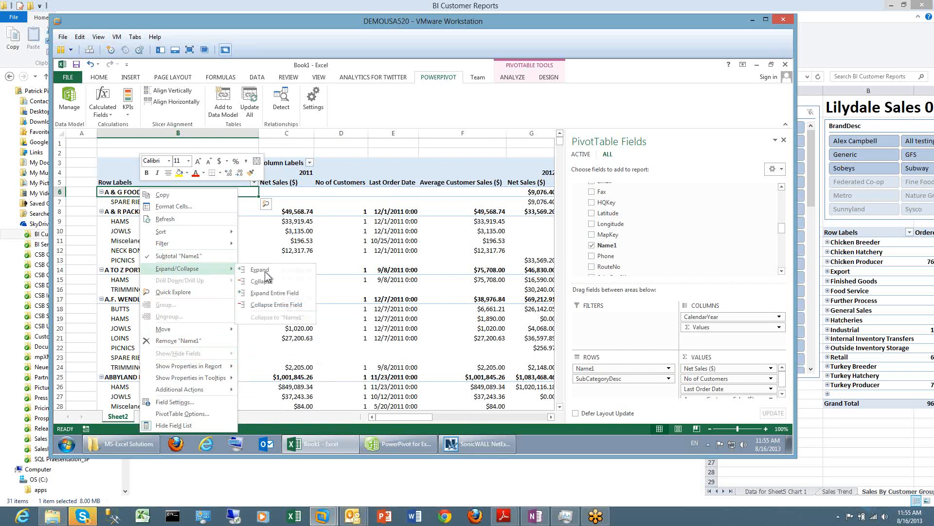
pyautogui.click(277, 305)
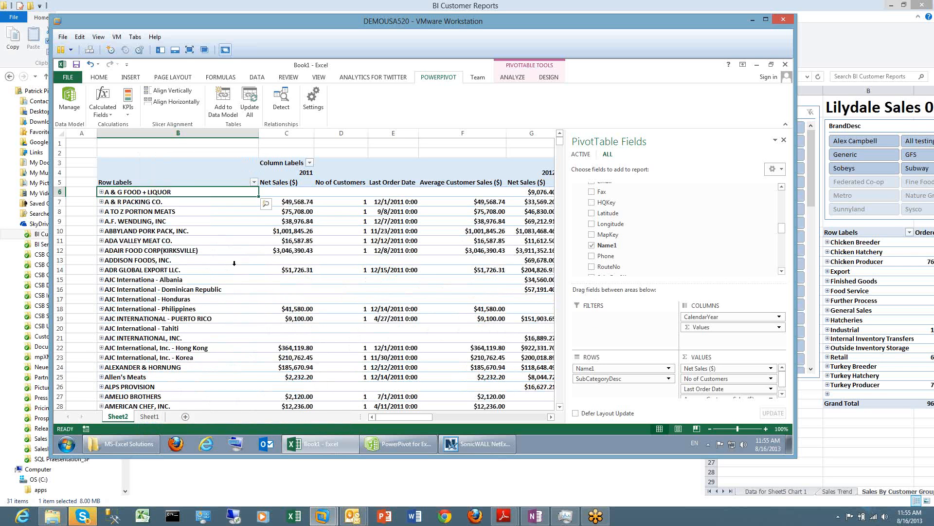
pyautogui.click(380, 221)
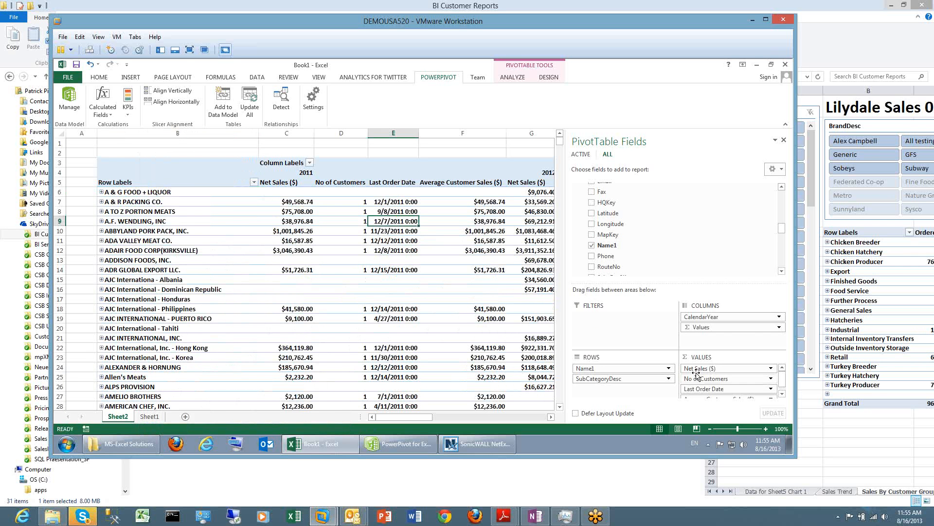
# Remove CalendarYear from the PivotTable columns
pyautogui.click(777, 315)
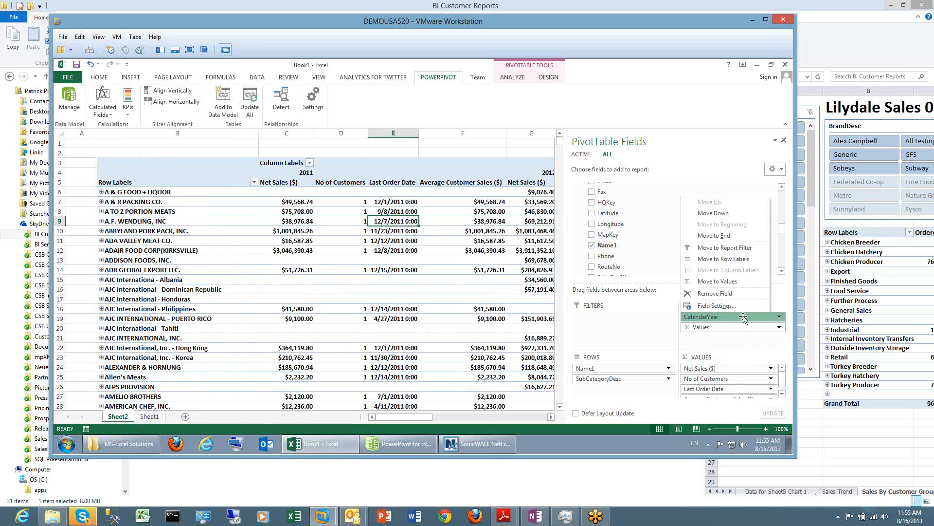
pyautogui.click(697, 294)
pyautogui.click(302, 223)
# Sort the customer rows by Last Order Date from smallest to largest and check the earliest dates
pyautogui.click(357, 201)
pyautogui.click(382, 181)
pyautogui.rightClick(385, 170)
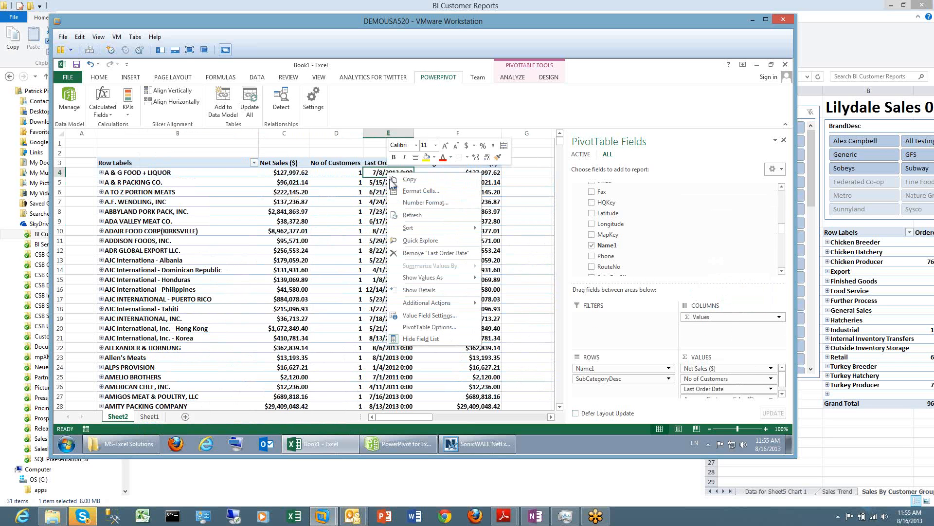
pyautogui.moveTo(417, 226)
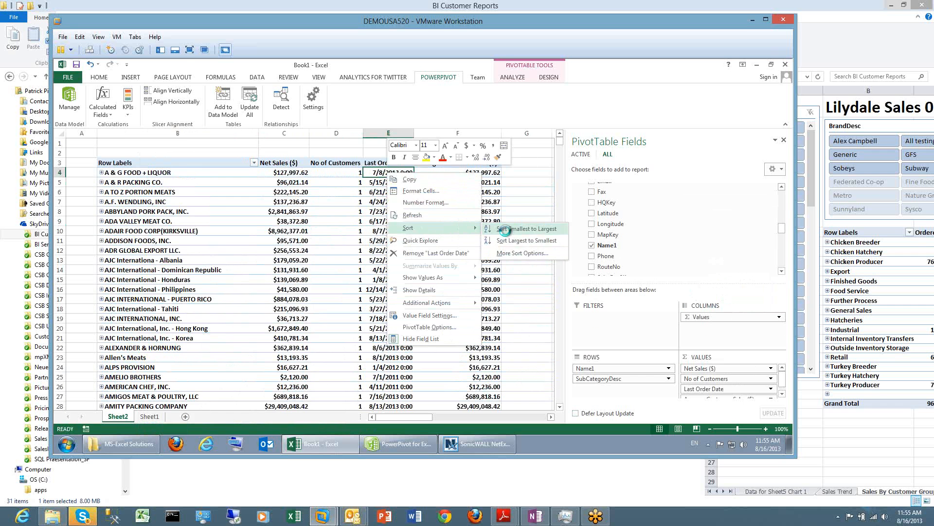
pyautogui.click(506, 229)
pyautogui.click(138, 191)
pyautogui.click(383, 182)
pyautogui.click(381, 173)
pyautogui.moveTo(406, 234)
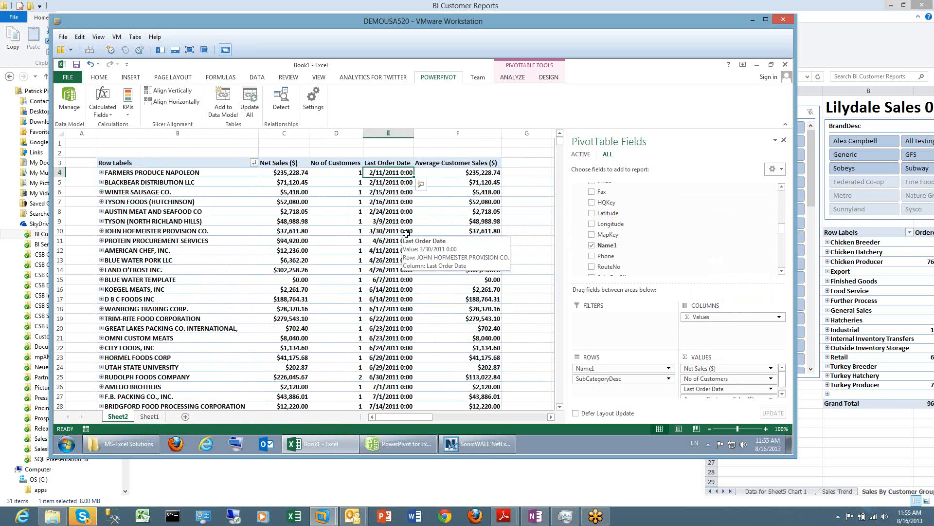
# Remove SubCategoryDesc and Name1 from the PivotTable rows
pyautogui.click(669, 369)
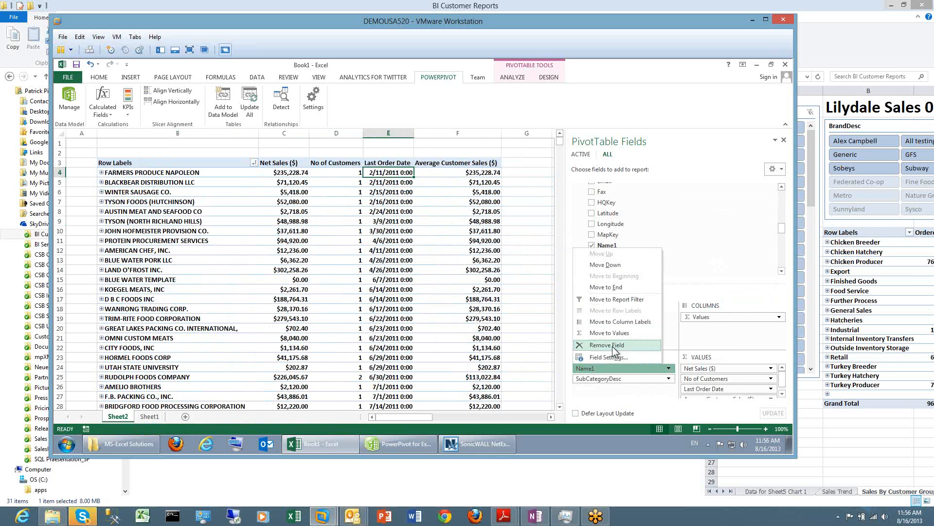
pyautogui.click(667, 379)
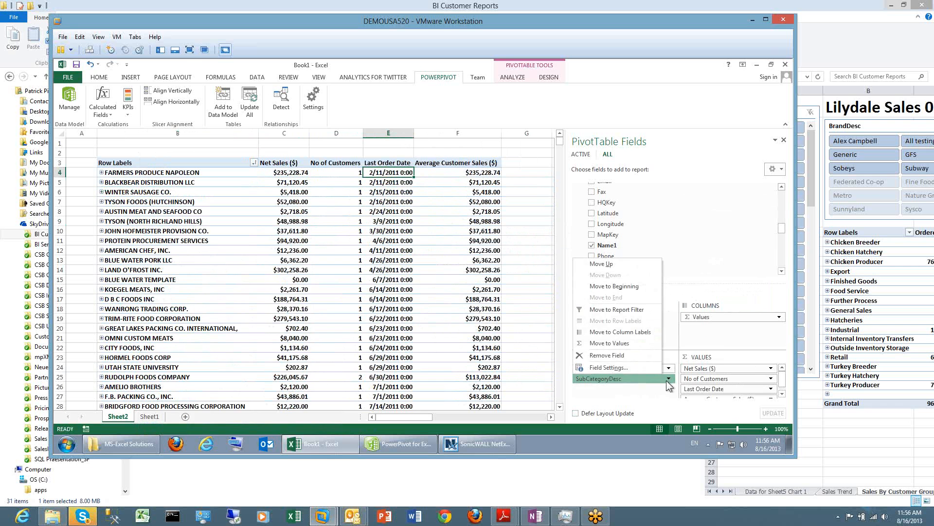
pyautogui.click(613, 356)
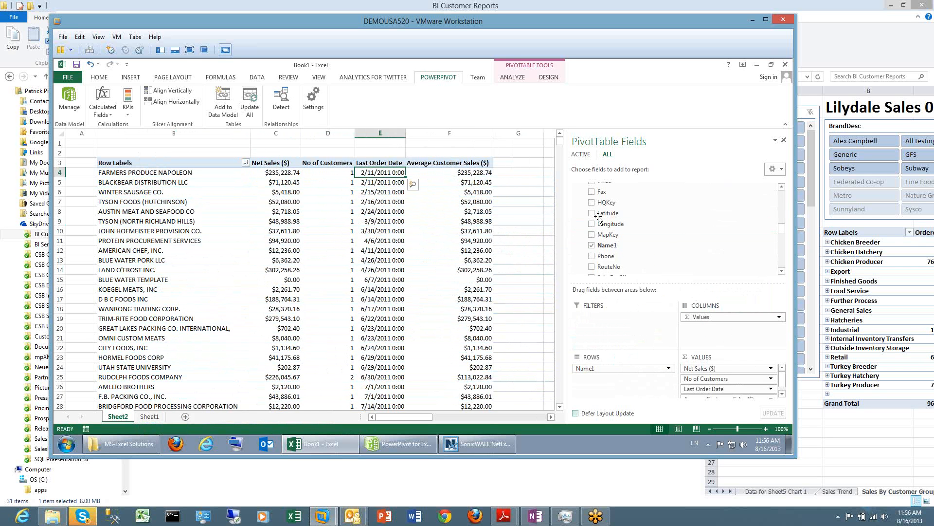
pyautogui.click(591, 245)
# Collapse the DimAddress table in the field list and add ItemDesc from DimItem to the PivotTable rows
pyautogui.scroll(10, 604, 244)
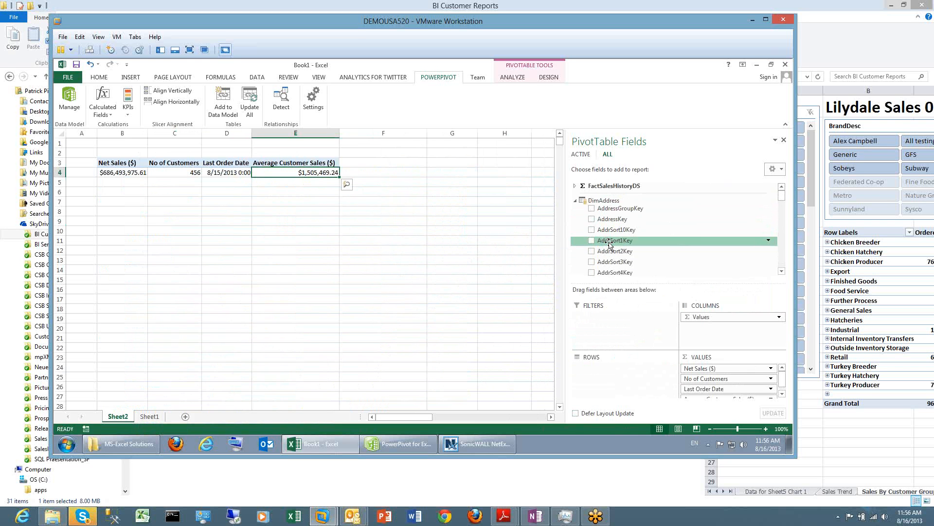
pyautogui.click(575, 201)
pyautogui.click(602, 230)
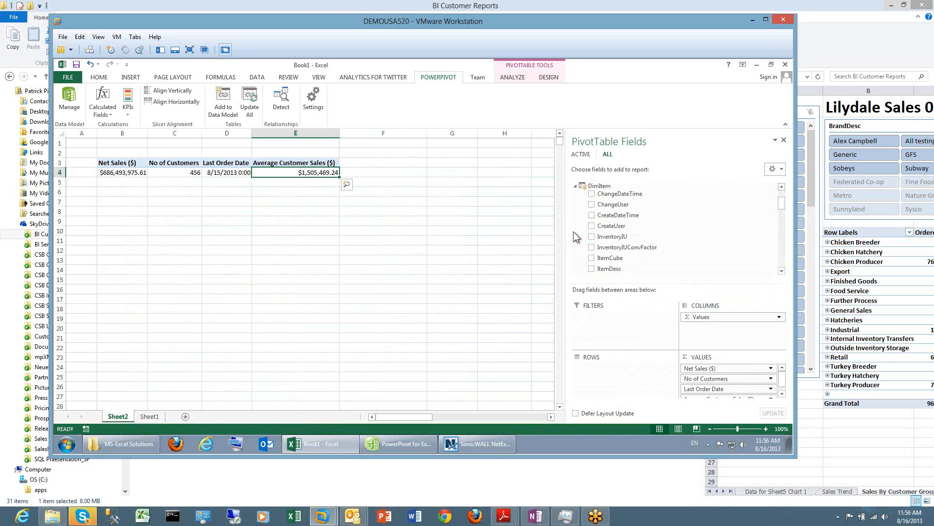
pyautogui.scroll(-2, 627, 248)
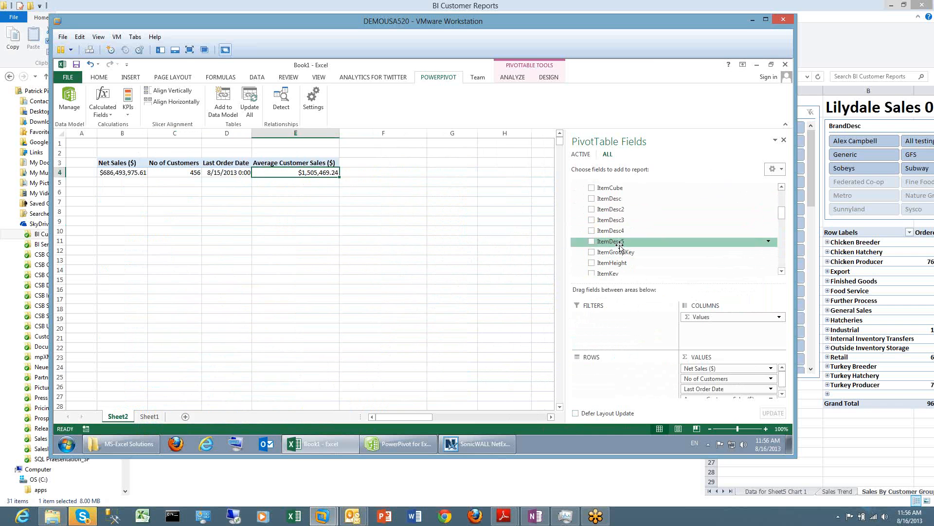
pyautogui.moveTo(610, 198); pyautogui.dragTo(619, 361)
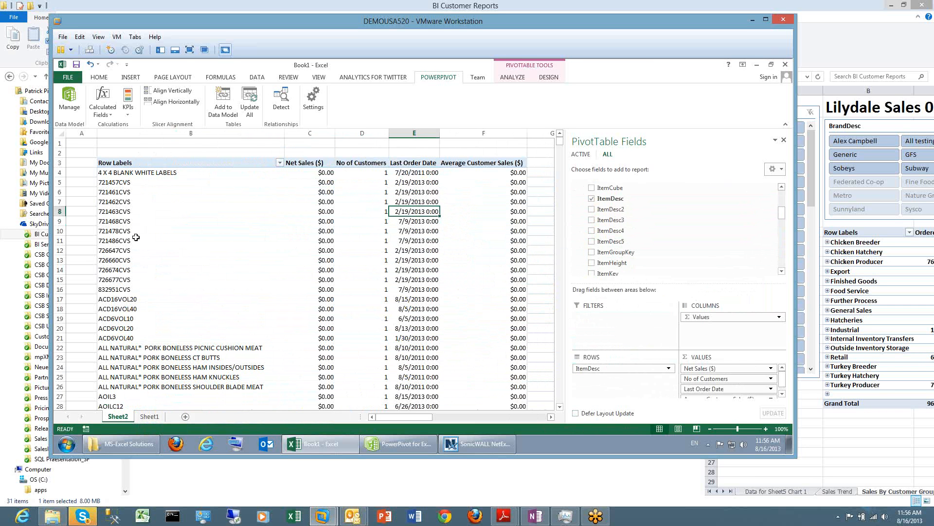
# Sort the item rows by Last Order Date from smallest to largest
pyautogui.click(133, 212)
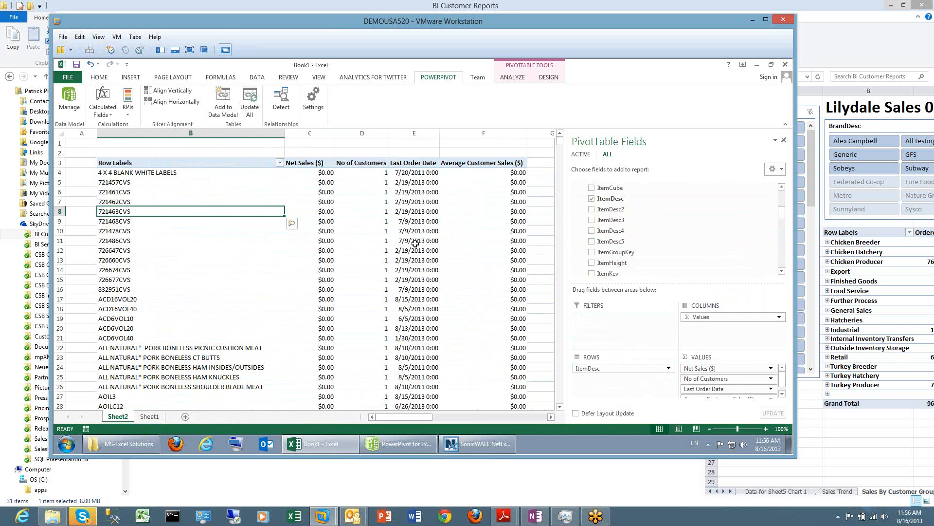
pyautogui.click(418, 202)
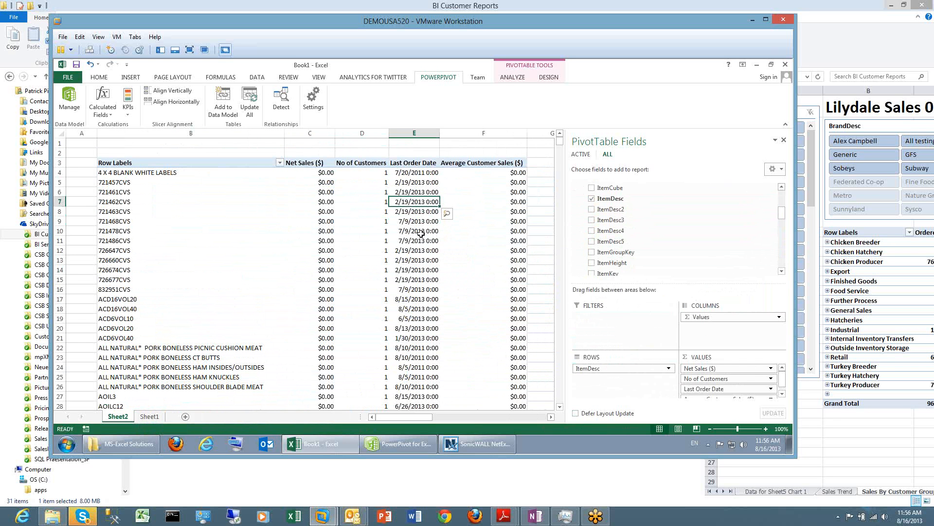
pyautogui.moveTo(420, 228)
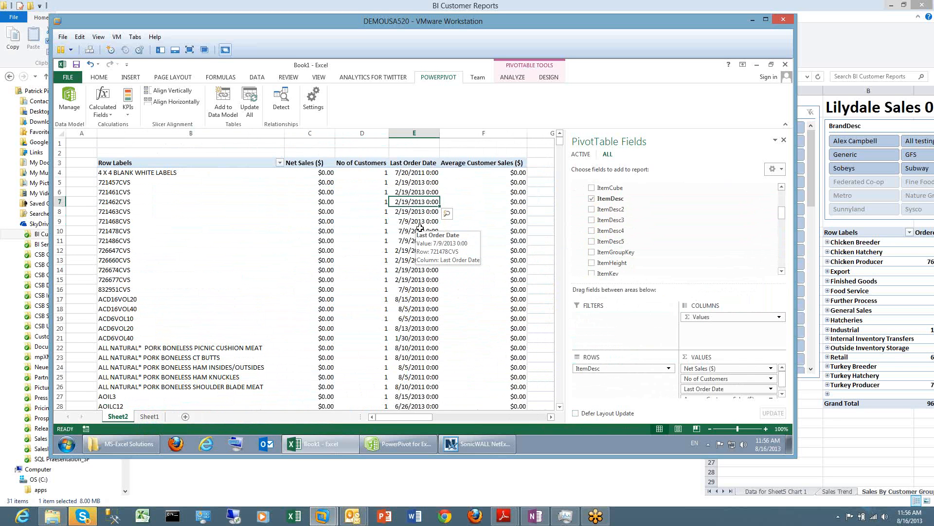
pyautogui.click(424, 163)
pyautogui.rightClick(419, 182)
pyautogui.moveTo(486, 236)
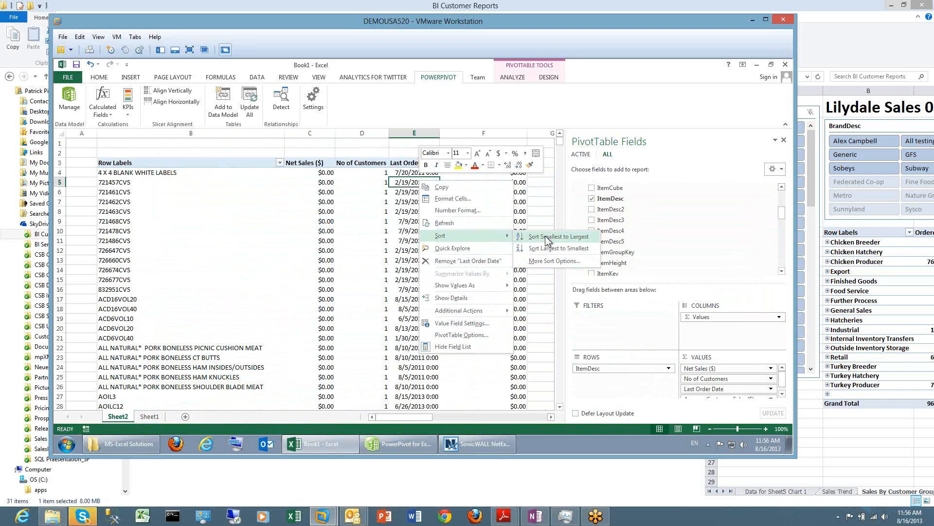
pyautogui.click(545, 236)
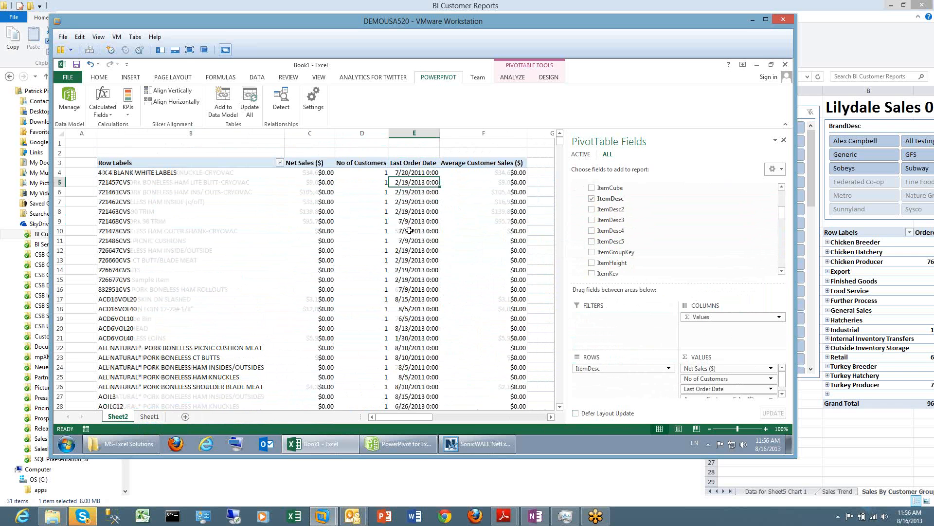
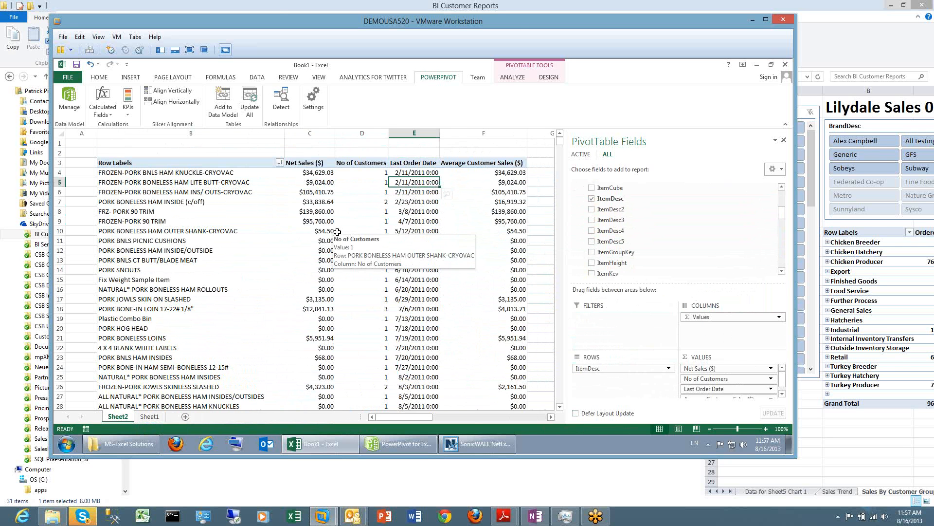
# Close Book1 without saving and clear away the MS-Excel Solutions folder and virtual machine windows
pyautogui.click(787, 63)
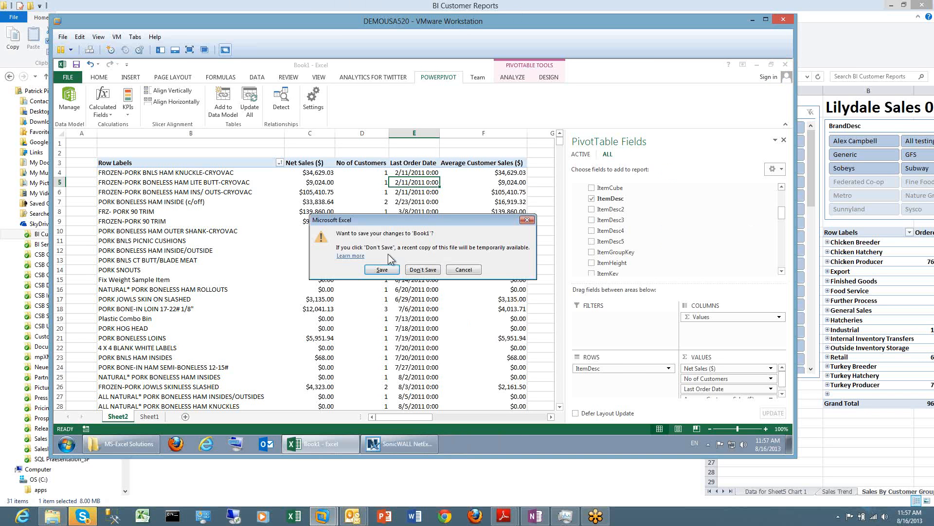
pyautogui.click(421, 270)
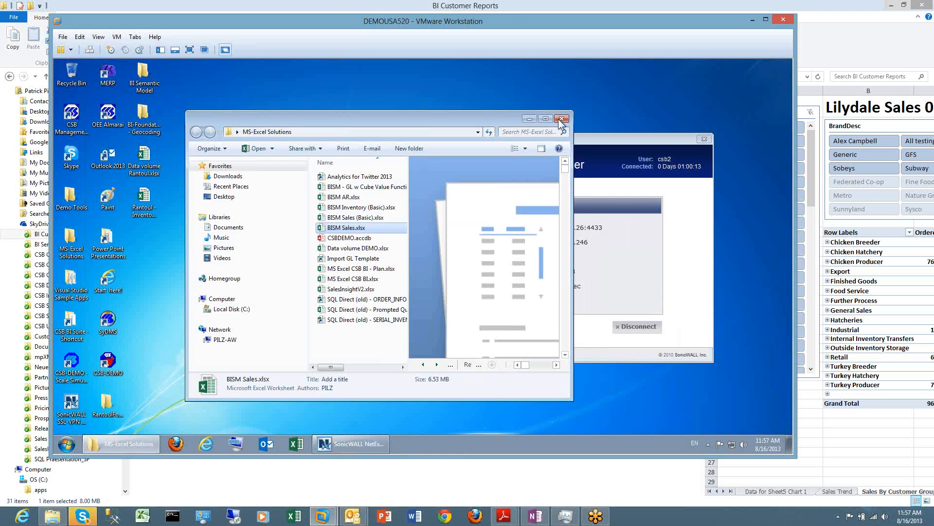
pyautogui.click(561, 118)
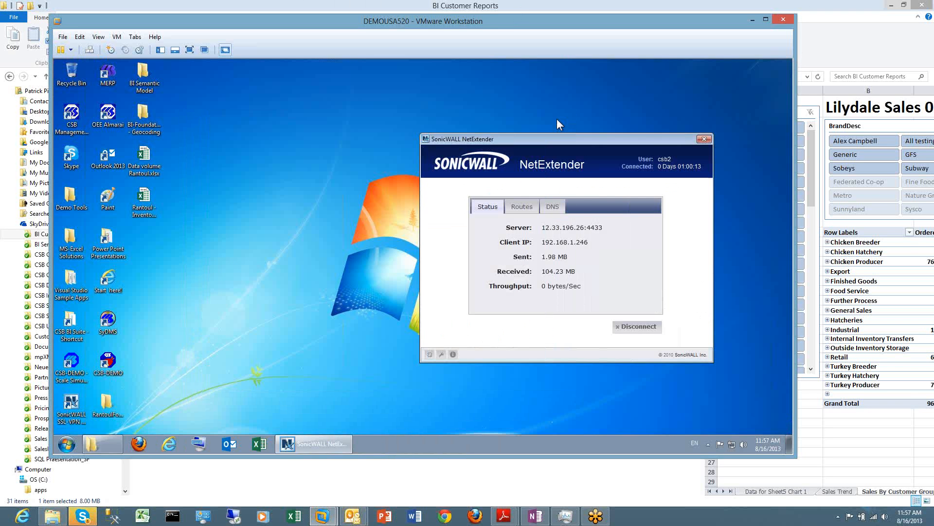
pyautogui.click(752, 19)
pyautogui.click(183, 219)
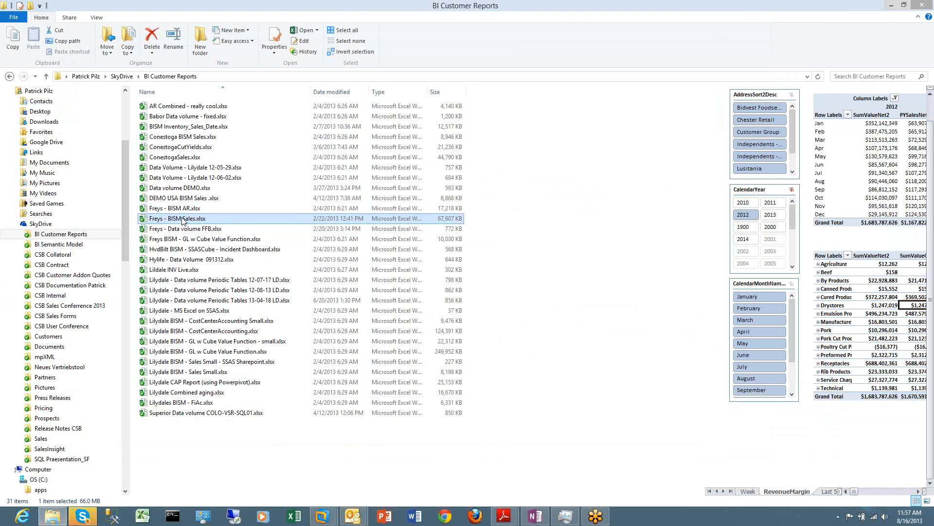
pyautogui.rightClick(183, 219)
pyautogui.click(163, 218)
pyautogui.click(143, 217)
pyautogui.rightClick(159, 220)
pyautogui.click(150, 218)
pyautogui.press('Escape')
# Launch Excel on the host computer and browse the computer for a workbook to open
pyautogui.click(295, 515)
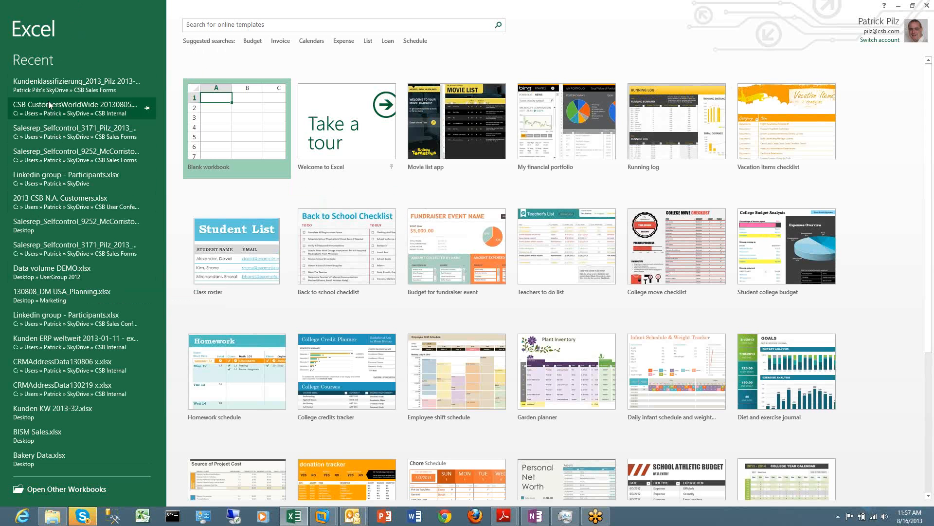
pyautogui.click(85, 496)
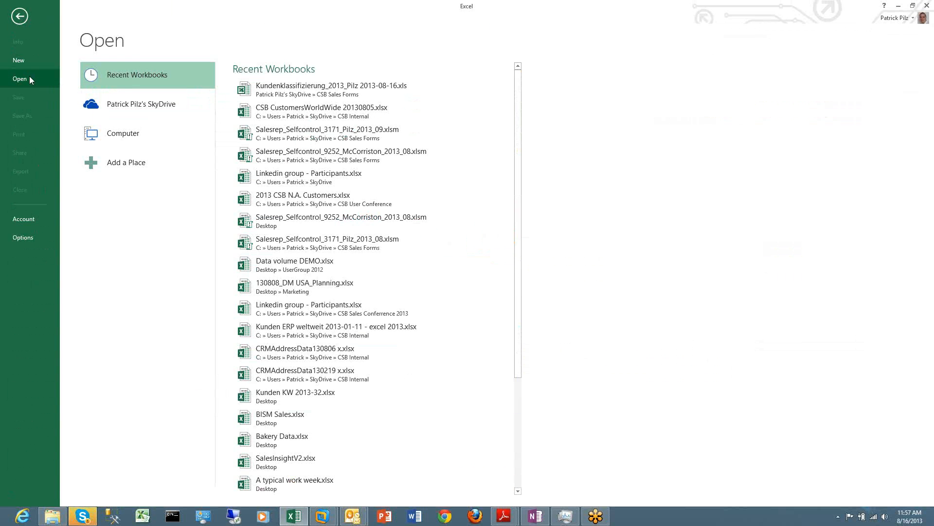
pyautogui.click(126, 136)
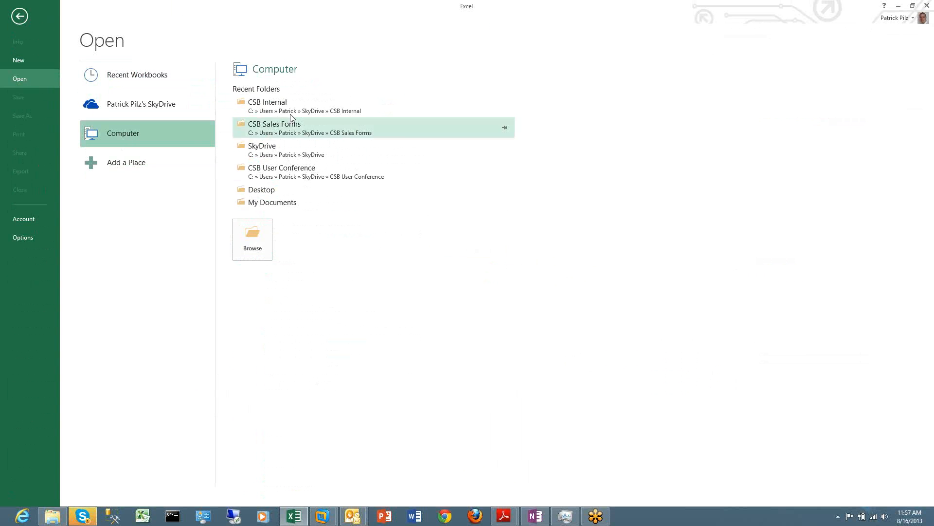
pyautogui.click(258, 248)
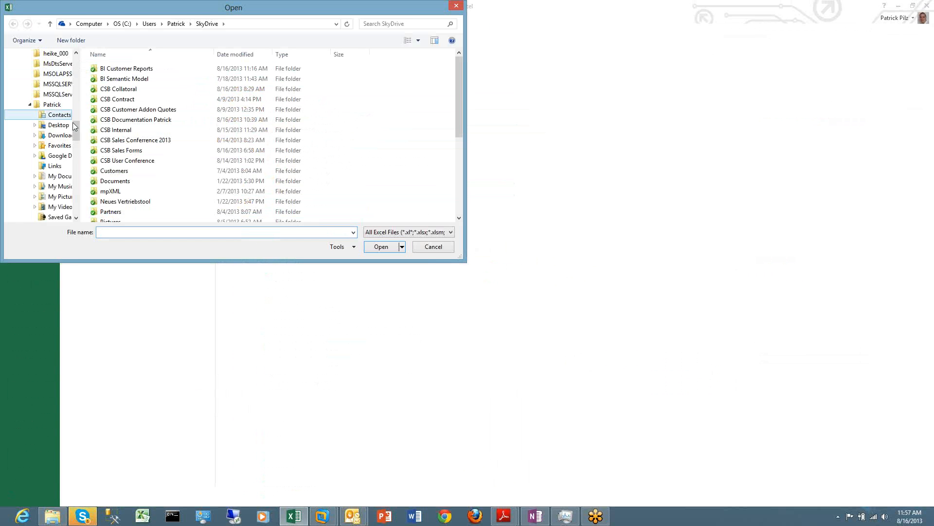
# Open Freys - BISM Sales.xlsx from the BI Customer Reports folder in SkyDrive
pyautogui.moveTo(75, 127); pyautogui.dragTo(75, 142)
pyautogui.click(55, 125)
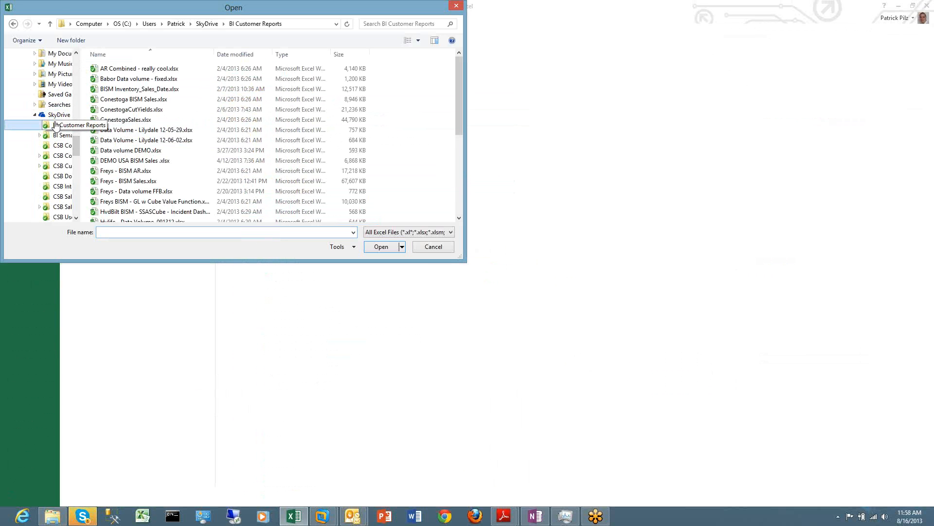
pyautogui.click(125, 120)
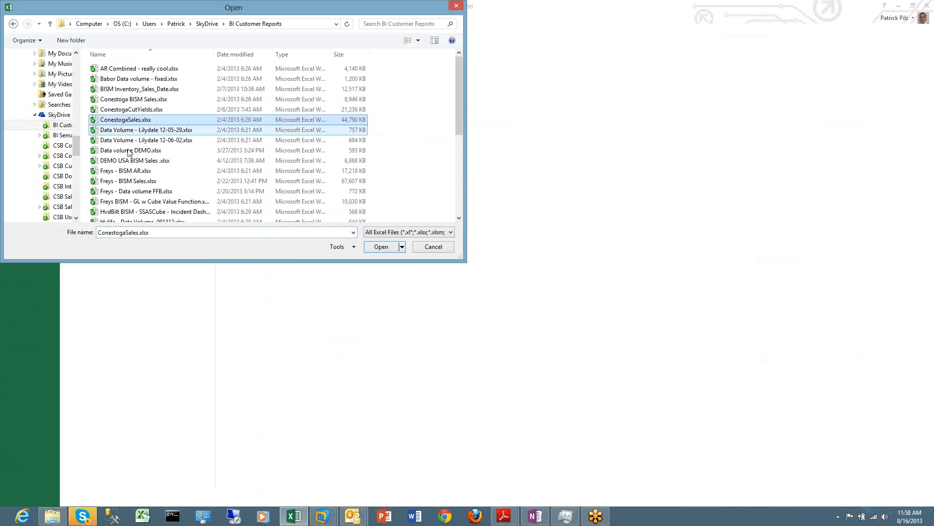
pyautogui.click(139, 181)
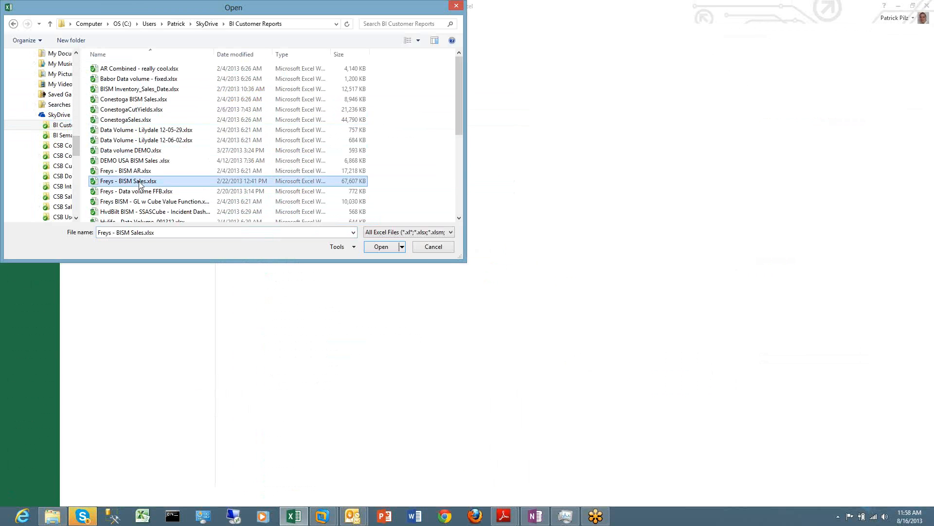
pyautogui.doubleClick(139, 181)
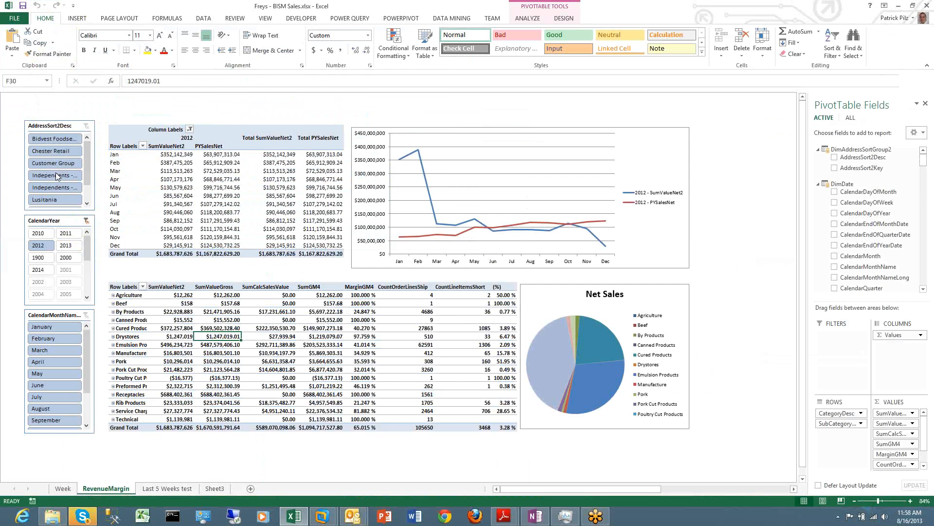
# Filter the RevenueMargin report to the first Independents group with the AddressSort2Desc slicer, then clear that filter
pyautogui.click(56, 174)
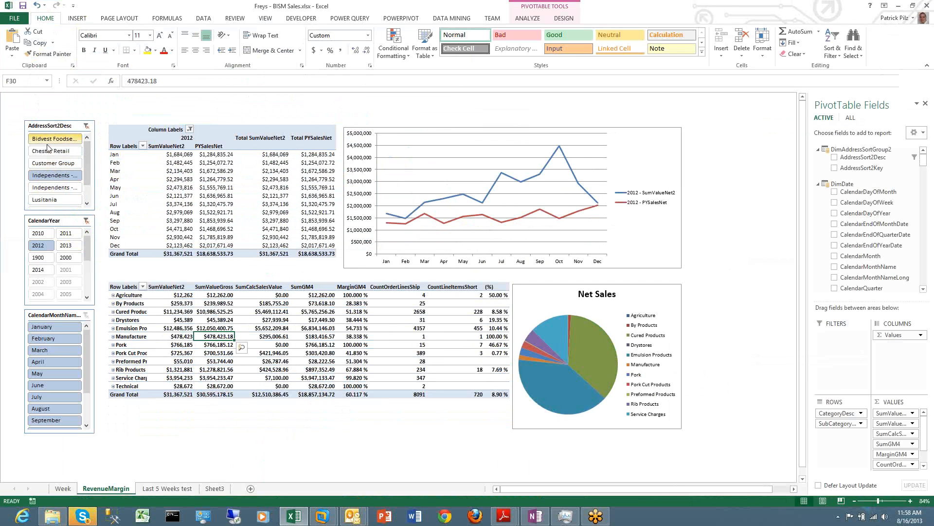
pyautogui.click(86, 126)
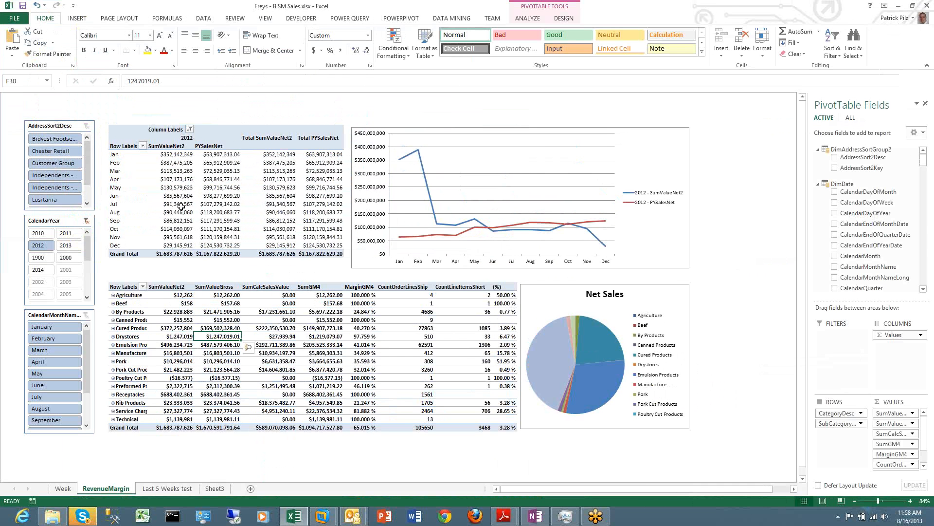
# Switch to the Week sheet and filter its monthly sales report to calendar year 2013, then to 2011
pyautogui.click(135, 173)
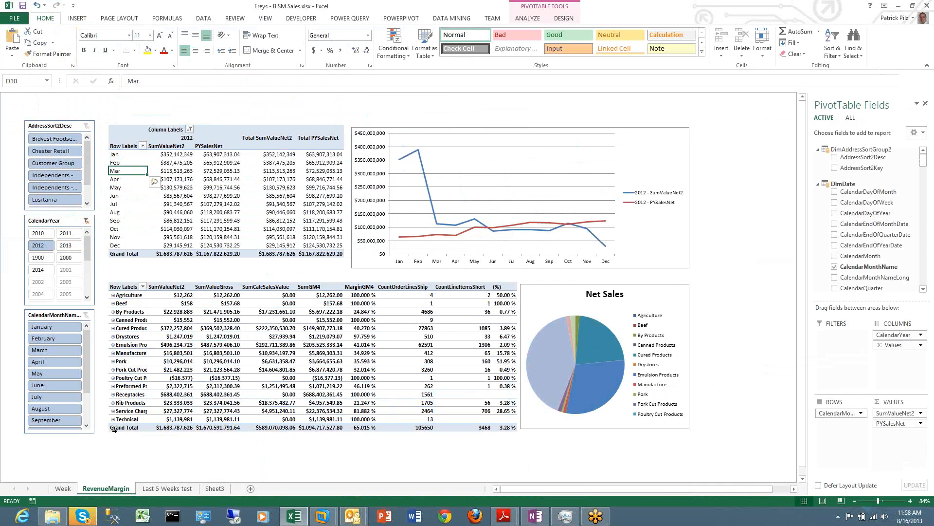
pyautogui.click(62, 488)
pyautogui.click(155, 205)
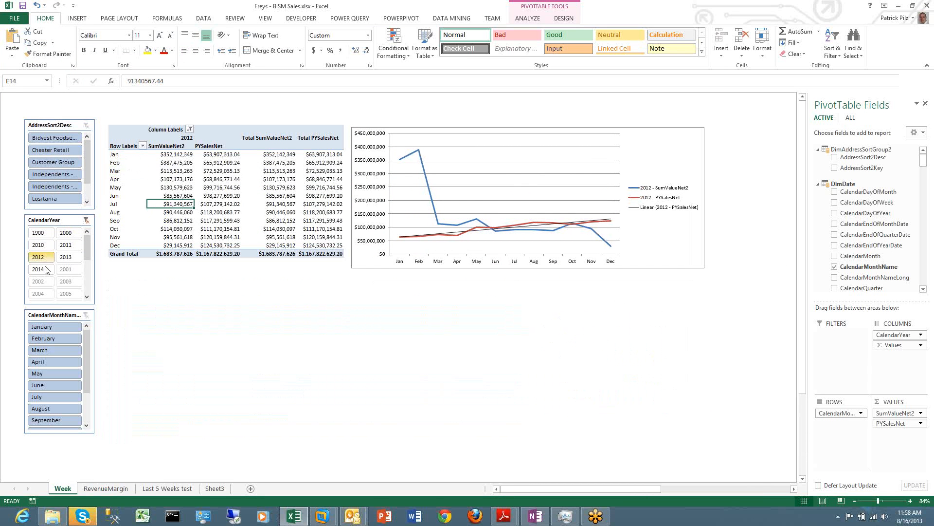
pyautogui.click(63, 258)
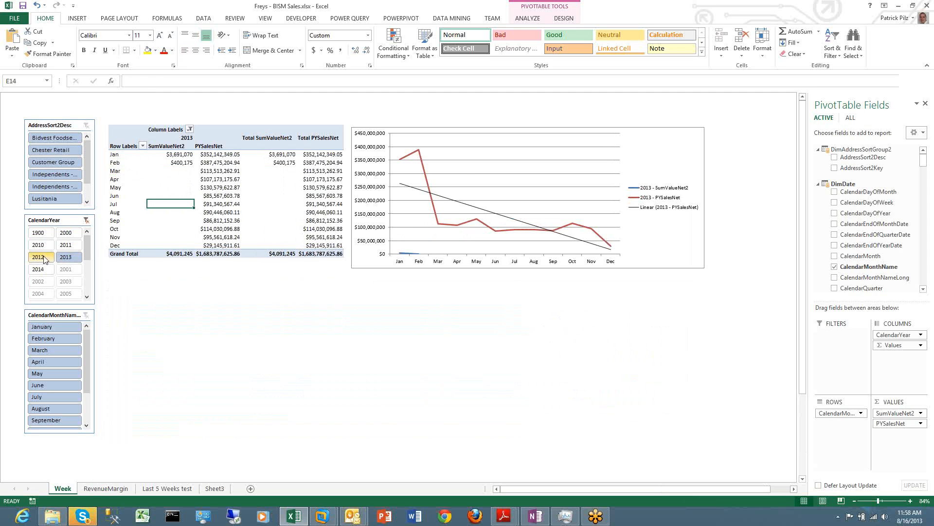
pyautogui.click(63, 245)
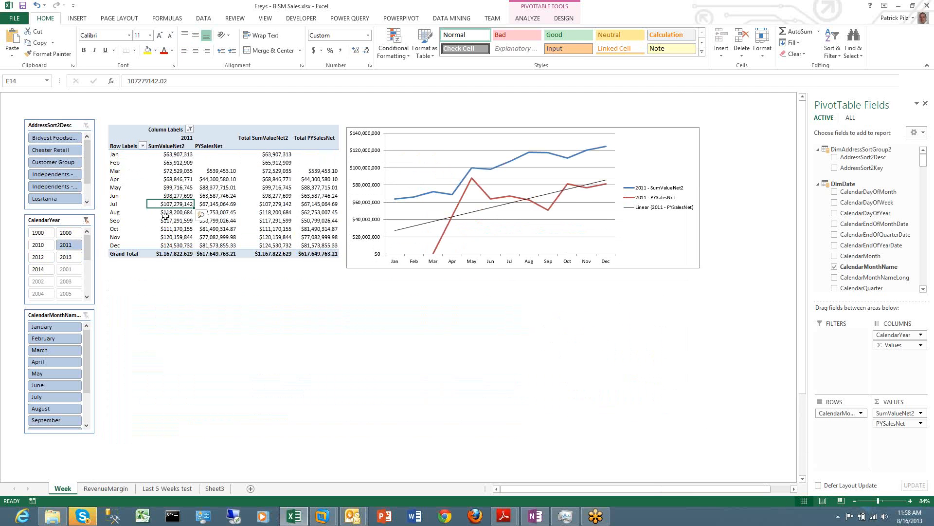
pyautogui.moveTo(211, 197)
# Replace the calendar month row field in the Week report with ISOYearWeekName
pyautogui.moveTo(923, 159); pyautogui.dragTo(921, 202)
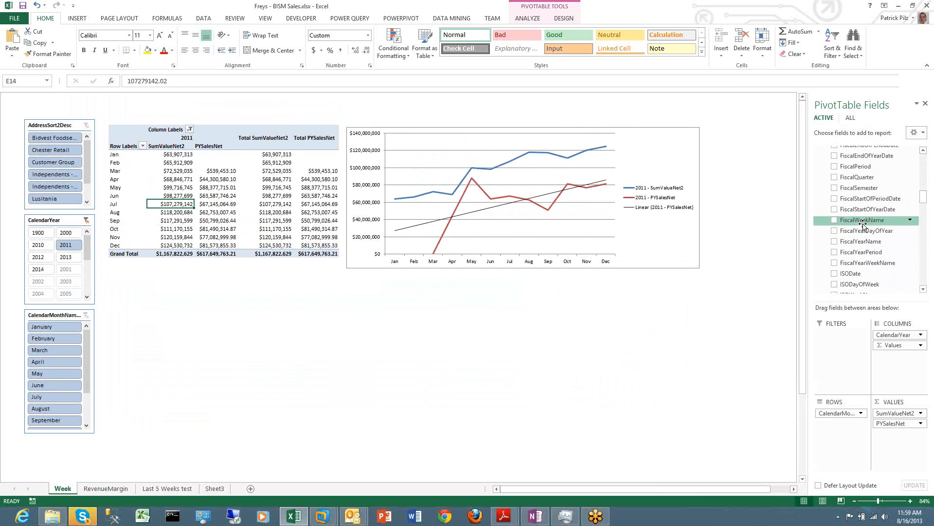
pyautogui.moveTo(863, 224); pyautogui.dragTo(834, 413)
pyautogui.click(475, 279)
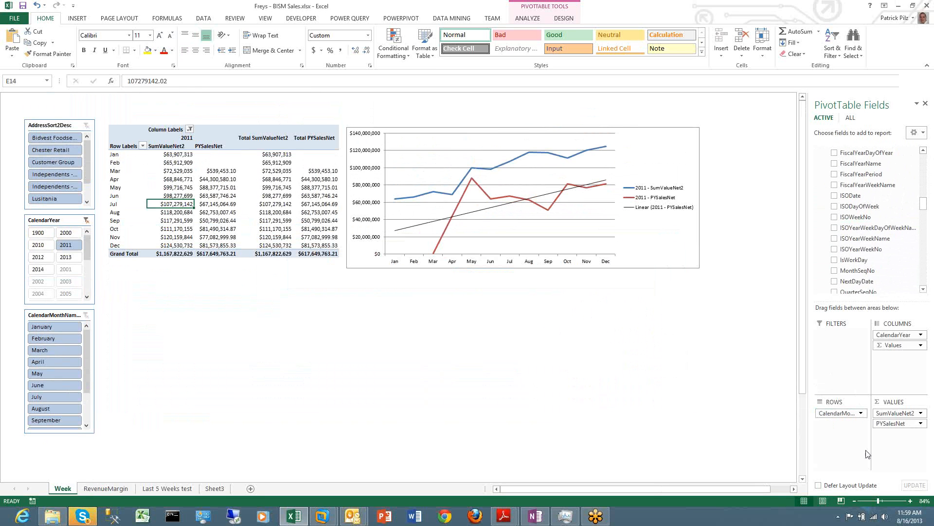
pyautogui.click(861, 413)
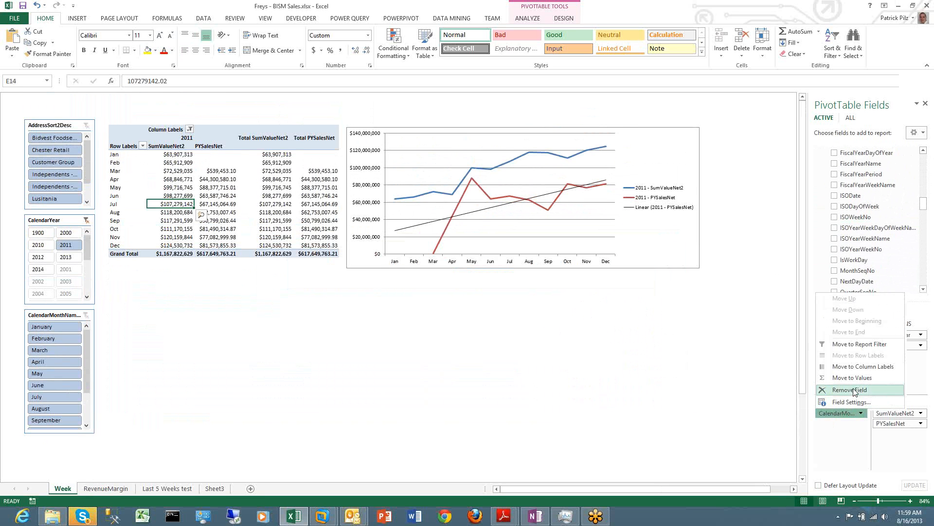
pyautogui.click(852, 389)
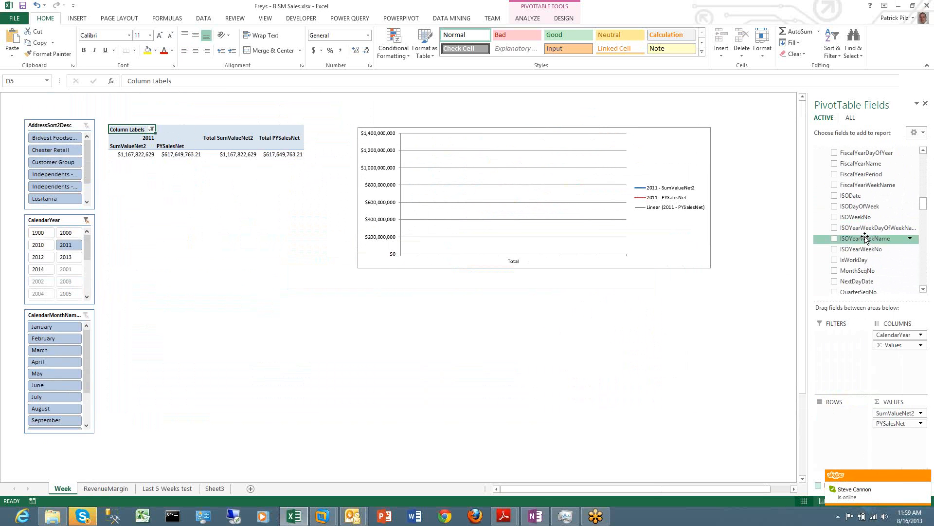
pyautogui.moveTo(866, 238); pyautogui.dragTo(829, 421)
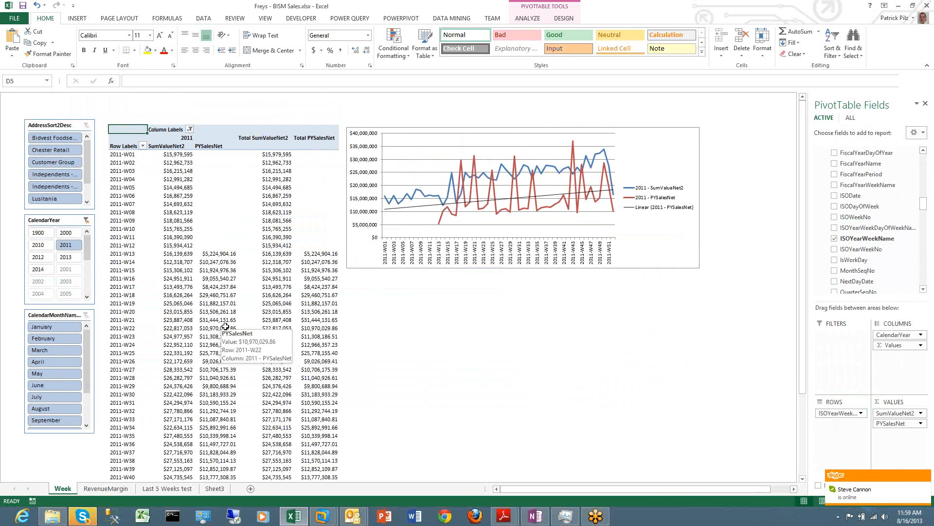
# Compare the weekly SumValueNet2 and PYSalesNet figures for weeks 2011-W16 through 2011-W25
pyautogui.click(181, 285)
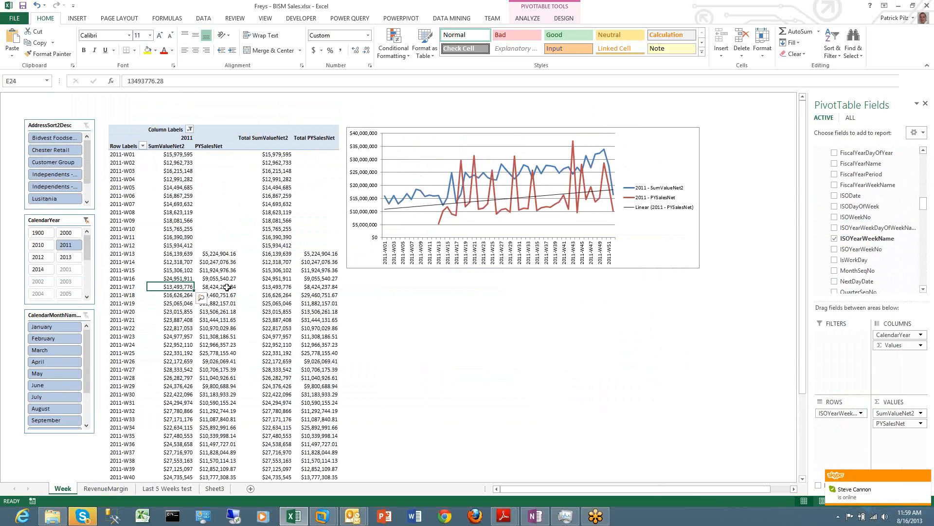
pyautogui.press('Up')
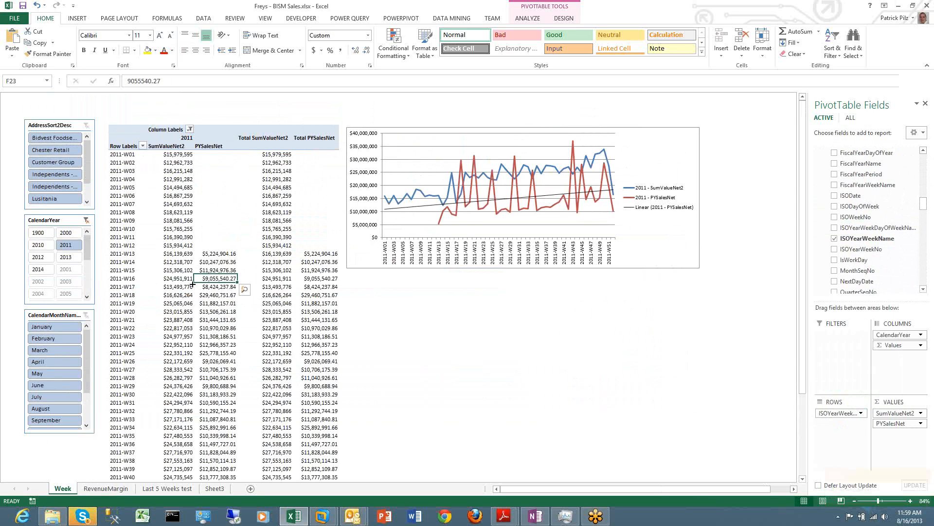
pyautogui.click(210, 290)
pyautogui.click(208, 313)
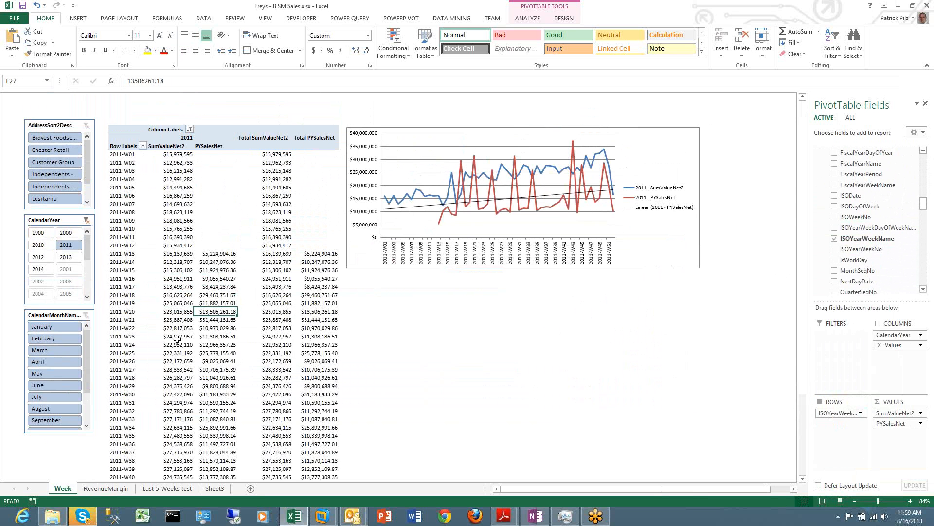
pyautogui.click(214, 351)
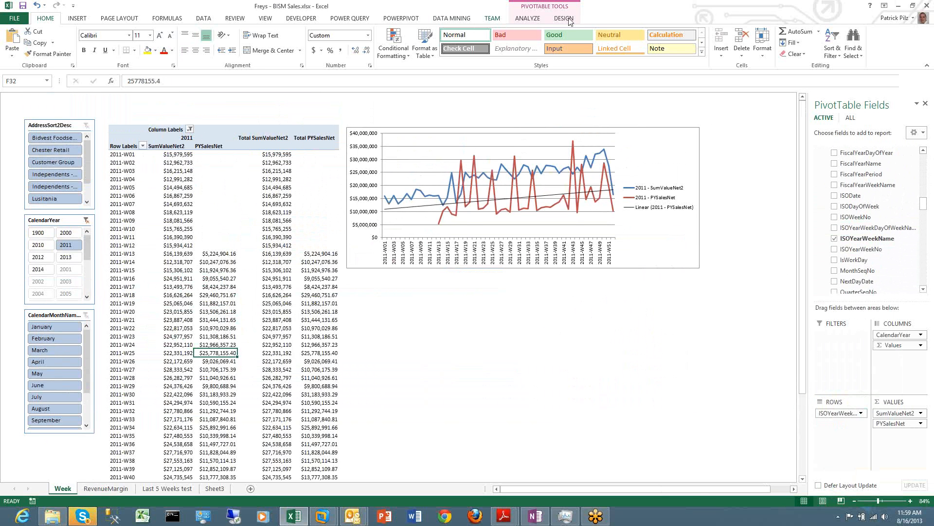
# Open the PowerPivot data model and inspect the CountOrderLines measure in the FactSalesHistoryDS table
pyautogui.click(401, 18)
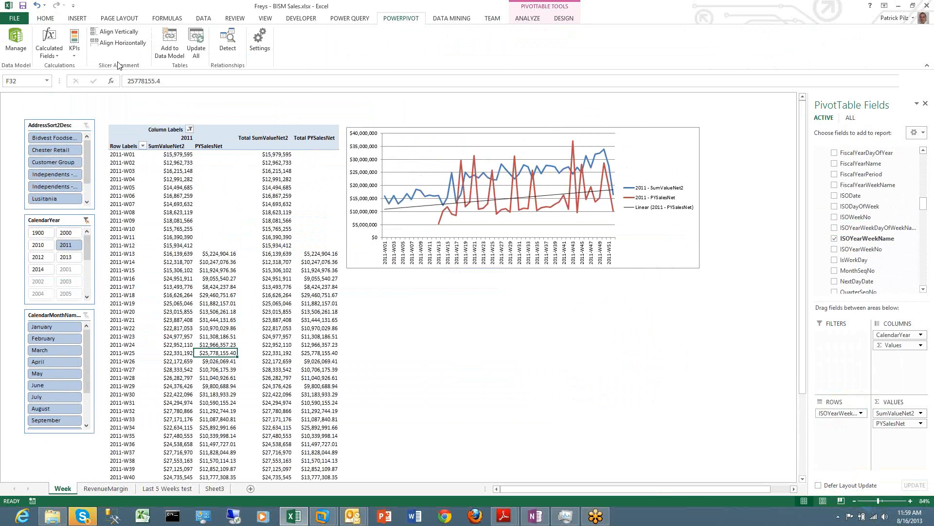
pyautogui.click(12, 43)
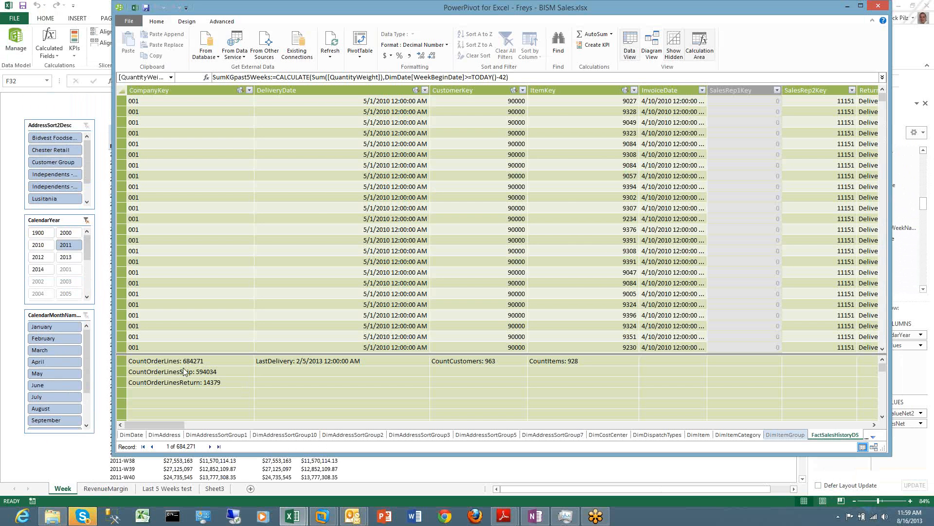
pyautogui.click(232, 373)
pyautogui.click(243, 363)
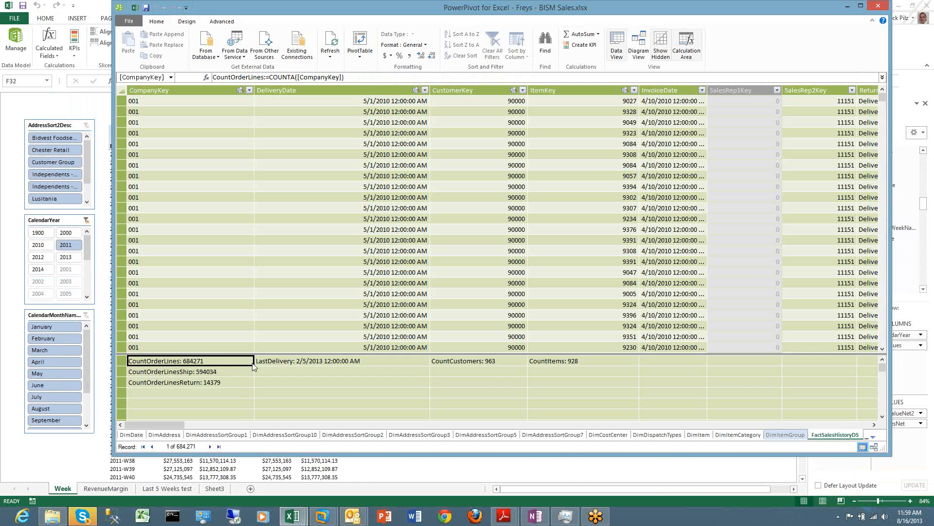
# Look through the FactSalesHistoryDS measures from LastDelivery across to SumValueNet2 in the ValueNet column
pyautogui.click(287, 361)
pyautogui.press('Right')
pyautogui.press('Right')
pyautogui.press('Right')
pyautogui.press('Right')
pyautogui.press('Right')
pyautogui.press('Right')
pyautogui.press('Right')
pyautogui.press('Right')
pyautogui.press('Right')
pyautogui.press('Right')
pyautogui.press('Right')
pyautogui.press('Right')
pyautogui.press('Right')
pyautogui.press('Right')
pyautogui.press('Right')
pyautogui.press('Right')
pyautogui.press('Right')
pyautogui.press('Right')
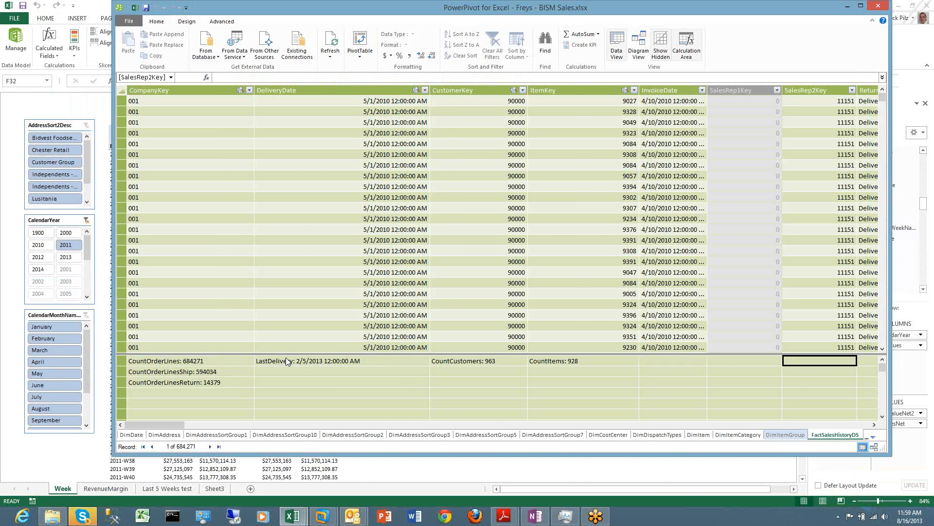
pyautogui.press('Right')
pyautogui.press('Right')
pyautogui.press('Right')
pyautogui.press('Right')
pyautogui.press('Right')
pyautogui.press('Right')
pyautogui.press('Right')
pyautogui.press('Right')
pyautogui.press('Right')
pyautogui.press('Right')
pyautogui.press('Right')
pyautogui.press('Right')
pyautogui.press('Right')
pyautogui.press('Right')
pyautogui.press('Right')
pyautogui.press('Right')
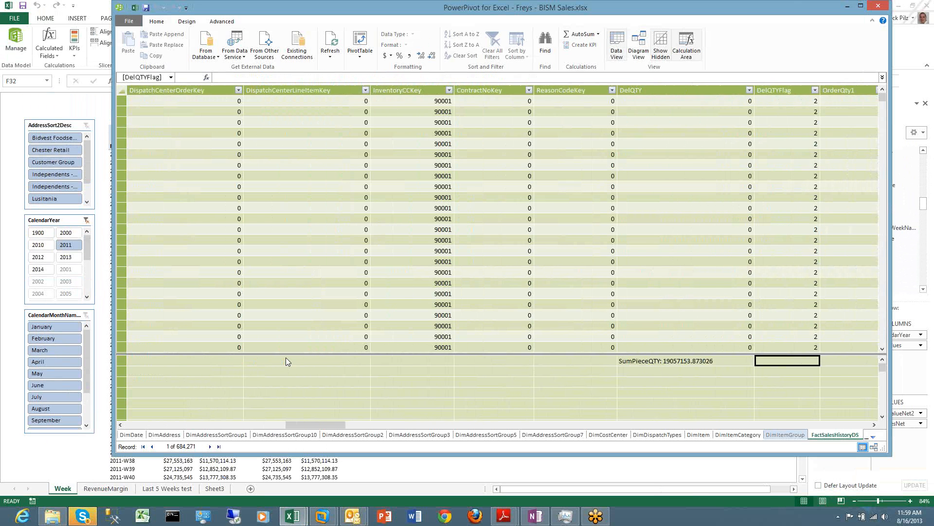
pyautogui.press('Right')
pyautogui.press('Right')
pyautogui.press('Right')
pyautogui.press('Right')
pyautogui.press('Right')
pyautogui.press('Right')
pyautogui.press('Right')
pyautogui.press('Right')
pyautogui.press('Right')
pyautogui.press('Right')
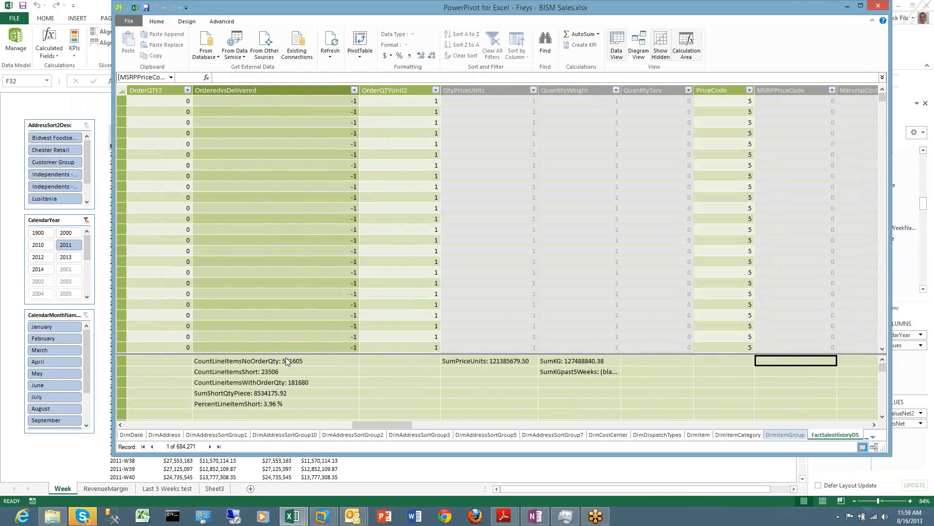
pyautogui.press('Right')
pyautogui.press('Right')
pyautogui.press('Right')
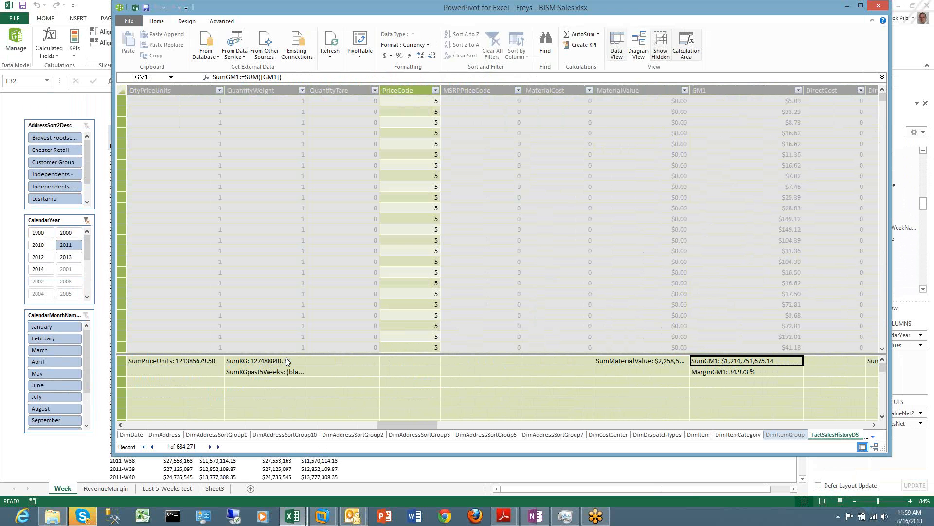
pyautogui.press('Right')
pyautogui.press('Right')
pyautogui.press('Right')
pyautogui.press('Right')
pyautogui.press('Right')
pyautogui.press('Right')
pyautogui.press('Right')
pyautogui.press('Right')
pyautogui.press('Right')
pyautogui.press('Right')
pyautogui.press('Right')
pyautogui.press('Right')
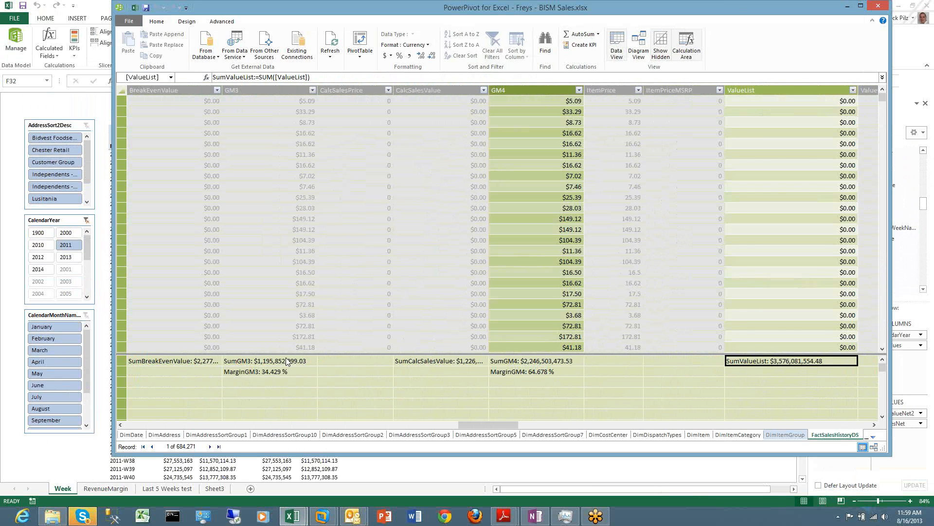
pyautogui.press('Right')
pyautogui.press('Right')
pyautogui.press('Right')
pyautogui.press('Right')
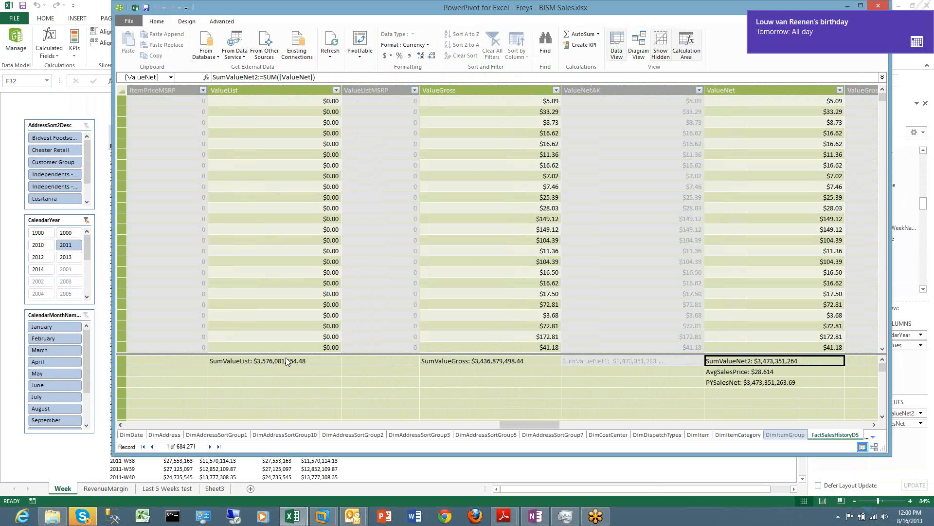
# Select the PYSalesNet measure under ValueNet and enlarge the formula area to read its complete formula
pyautogui.press('Down')
pyautogui.press('Down')
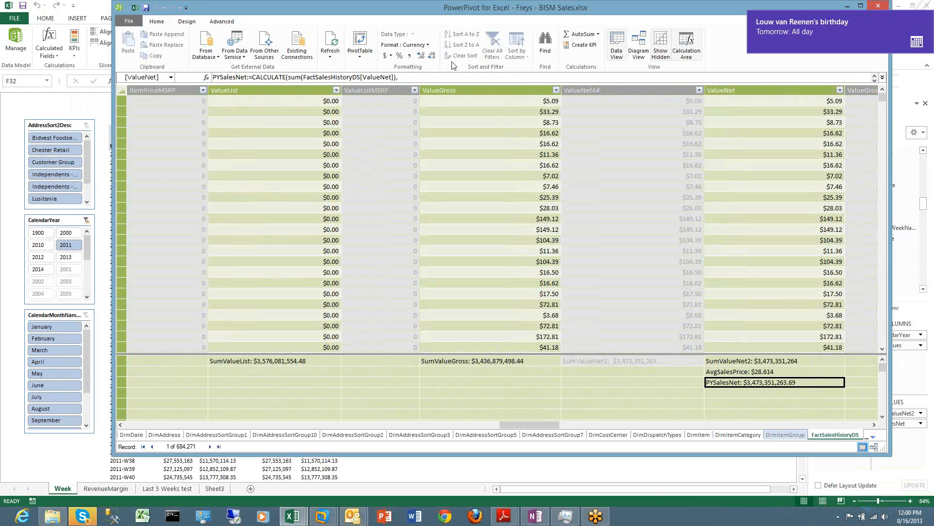
pyautogui.moveTo(460, 84); pyautogui.dragTo(467, 175)
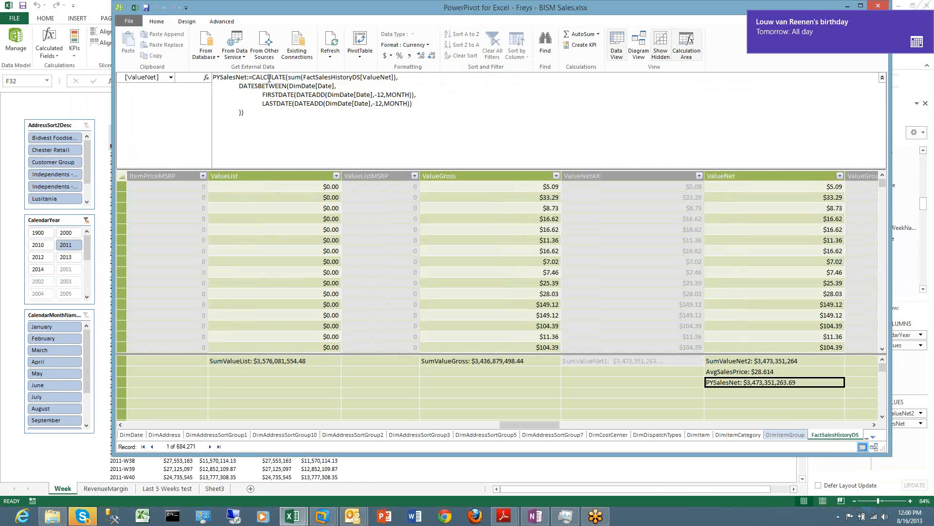
pyautogui.click(255, 77)
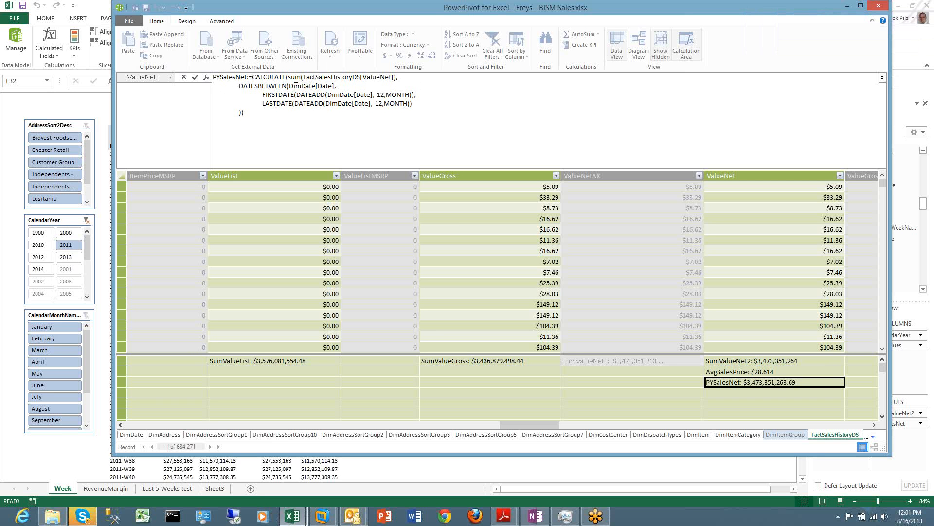
pyautogui.click(588, 373)
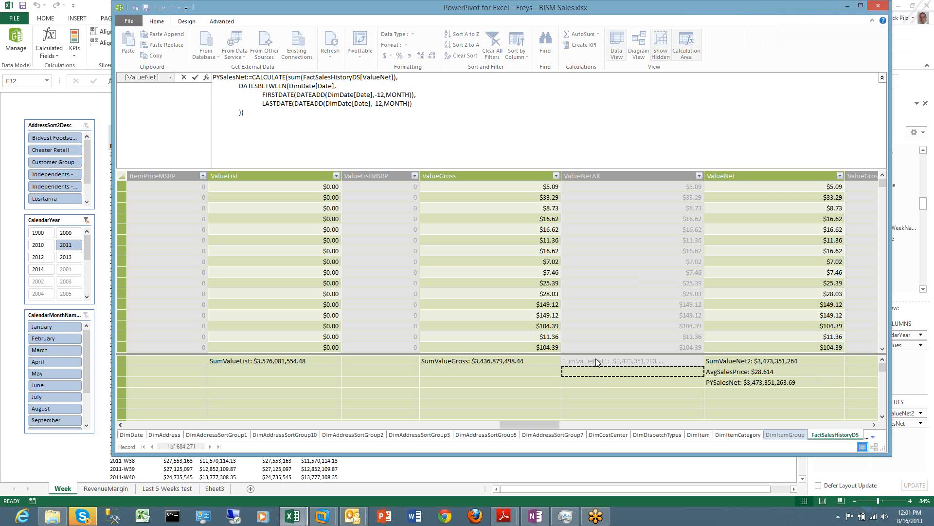
pyautogui.click(597, 361)
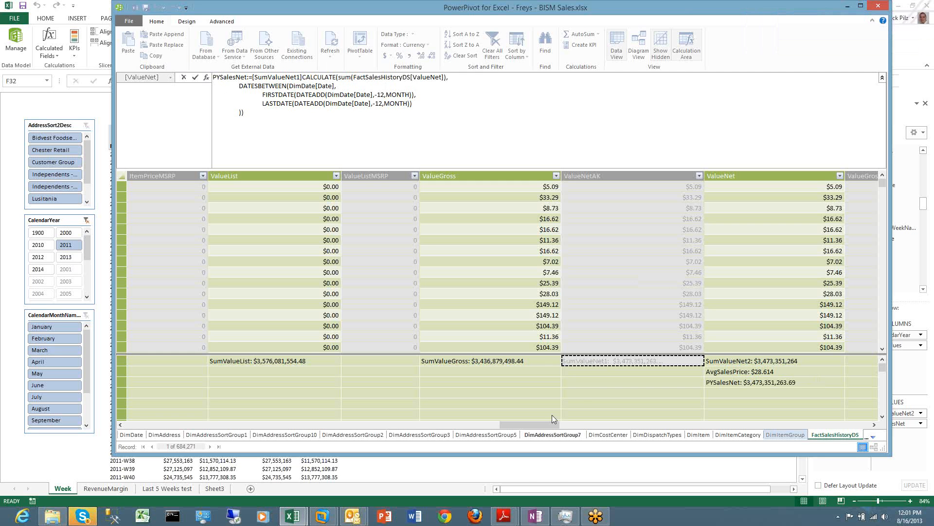
pyautogui.click(568, 382)
pyautogui.click(489, 366)
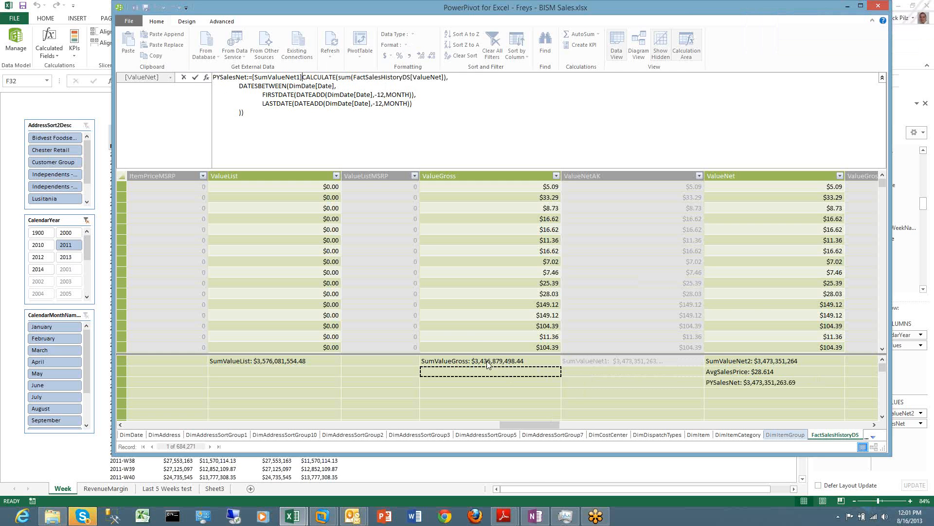
pyautogui.click(727, 362)
pyautogui.press('Escape')
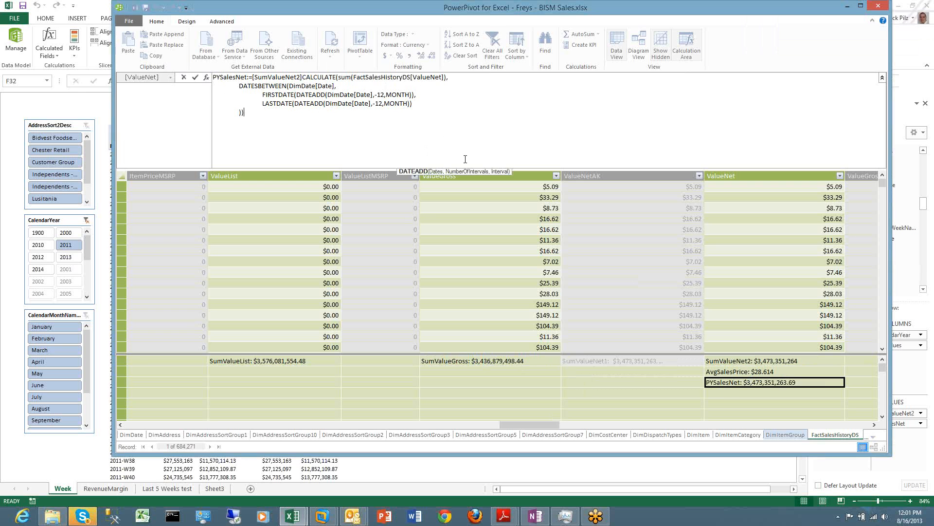
pyautogui.click(639, 384)
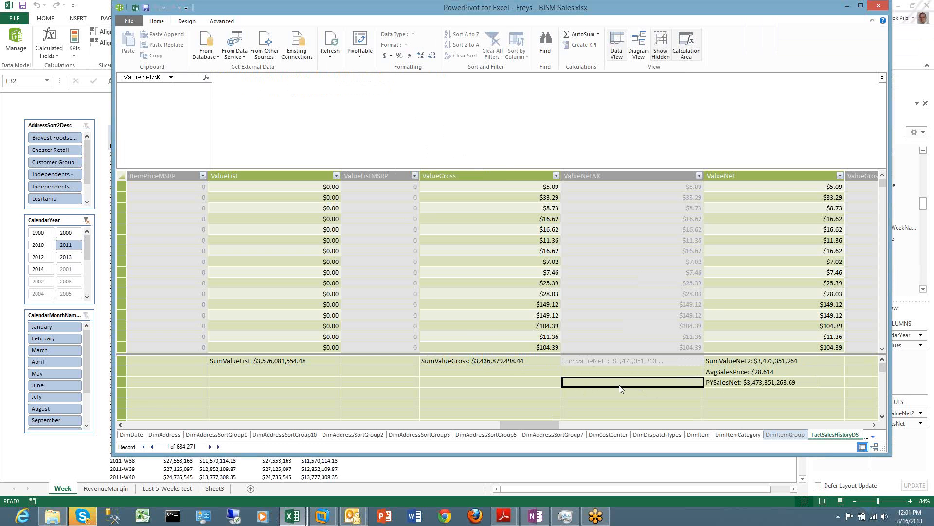
# Look through the remaining FactSalesHistoryDS columns from ValueGross past PostingPeriod for further measures
pyautogui.click(477, 360)
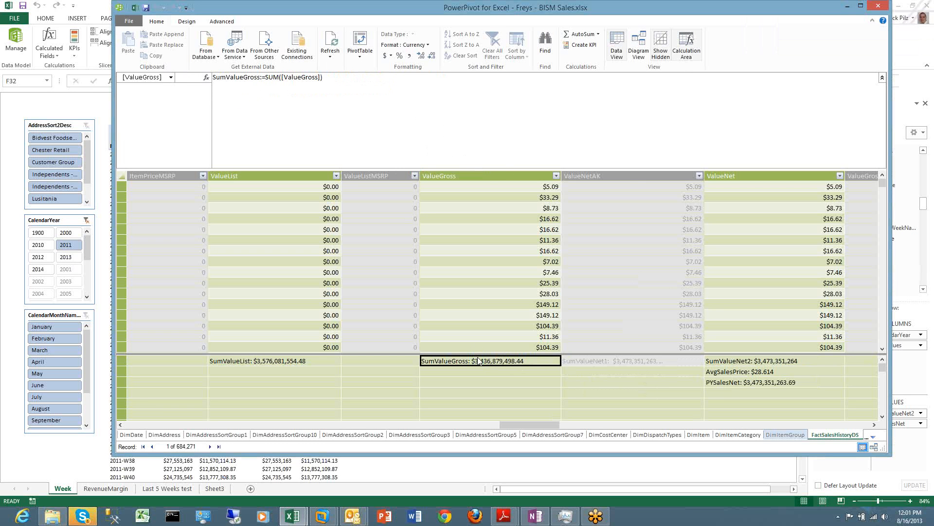
pyautogui.press('Right')
pyautogui.press('Right')
pyautogui.press('Right')
pyautogui.press('Right')
pyautogui.press('Right')
pyautogui.press('Right')
pyautogui.press('Right')
pyautogui.press('Right')
pyautogui.press('Right')
pyautogui.press('Right')
pyautogui.press('Right')
pyautogui.press('Right')
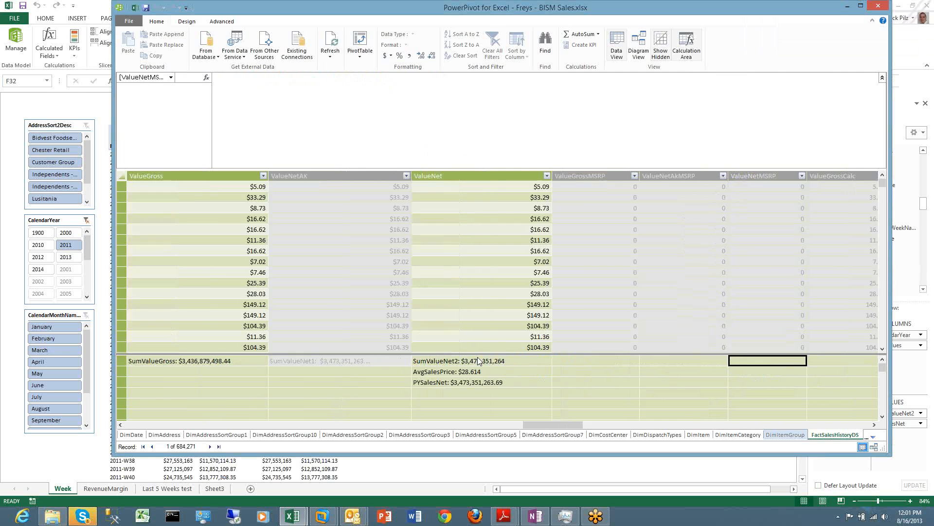
pyautogui.press('Right')
pyautogui.press('Right')
pyautogui.press('Right')
pyautogui.press('Right')
pyautogui.press('Right')
pyautogui.press('Right')
pyautogui.press('Right')
pyautogui.press('Right')
pyautogui.press('Right')
pyautogui.press('Right')
pyautogui.press('Right')
pyautogui.press('Right')
pyautogui.press('Right')
pyautogui.press('Right')
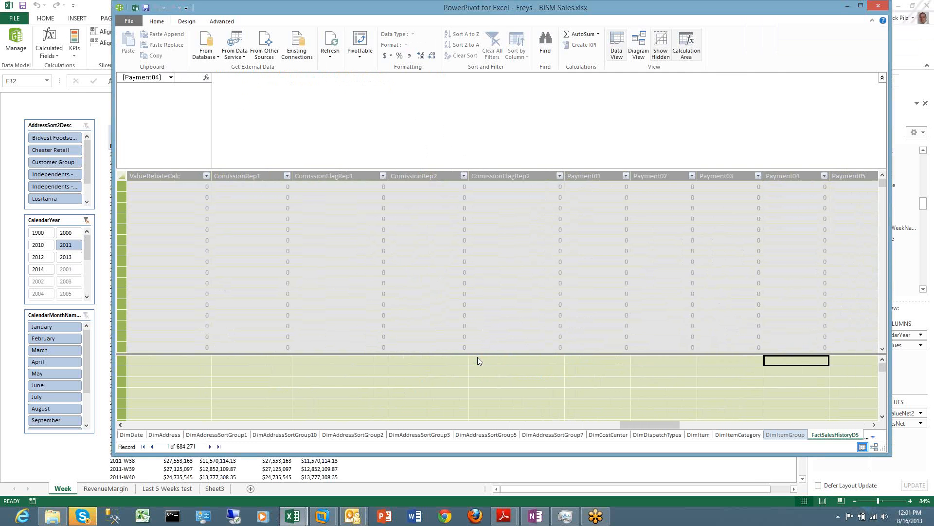
pyautogui.press('Right')
pyautogui.press('Right')
pyautogui.press('Right')
pyautogui.press('Right')
pyautogui.press('Right')
pyautogui.press('Right')
pyautogui.press('Right')
pyautogui.press('Right')
pyautogui.press('Right')
pyautogui.press('Right')
pyautogui.press('Right')
pyautogui.press('Right')
pyautogui.press('Right')
pyautogui.press('Right')
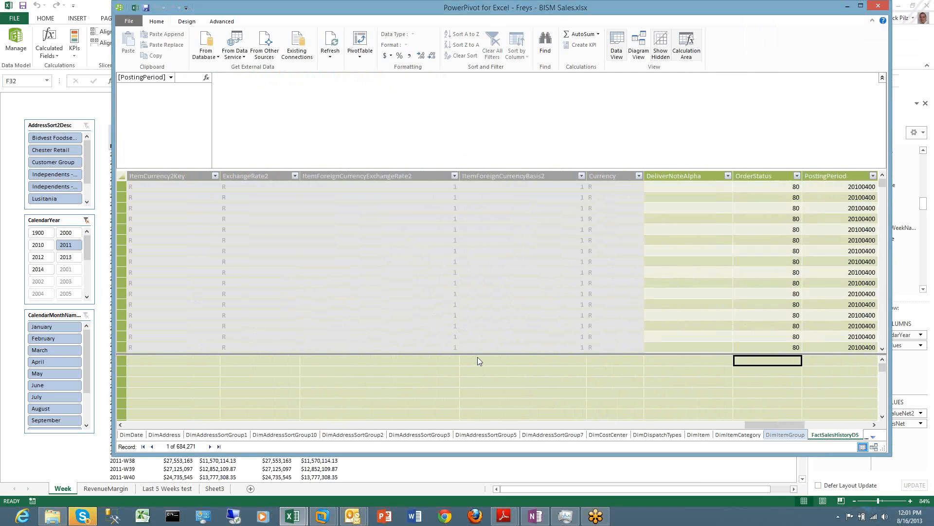
pyautogui.press('Left')
pyautogui.press('Left')
pyautogui.press('Left')
pyautogui.press('Left')
pyautogui.press('Left')
pyautogui.press('Left')
pyautogui.press('Left')
pyautogui.press('Left')
pyautogui.press('Left')
pyautogui.press('Left')
pyautogui.press('Left')
pyautogui.press('Left')
pyautogui.press('Left')
pyautogui.press('Left')
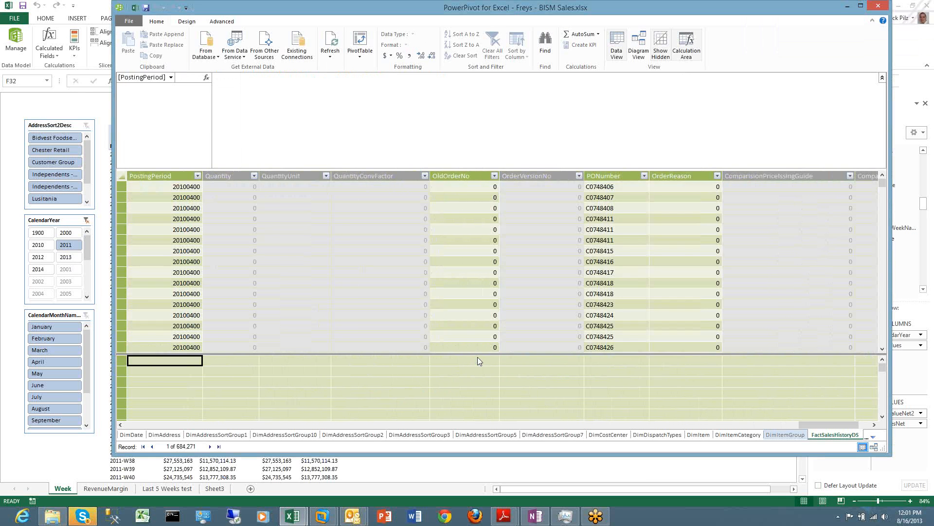
# Look back through the FactSalesHistoryDS measures from PostingPeriod to CalcSalesValue and the SumGM4 and MarginGM4 measures in the GM4 column
pyautogui.press('Left')
pyautogui.press('Left')
pyautogui.press('Left')
pyautogui.press('Left')
pyautogui.press('Left')
pyautogui.press('Left')
pyautogui.press('Left')
pyautogui.press('Left')
pyautogui.press('Left')
pyautogui.press('Left')
pyautogui.press('Right')
pyautogui.press('Right')
pyautogui.press('Left')
pyautogui.press('Left')
pyautogui.press('Left')
pyautogui.press('Left')
pyautogui.press('Left')
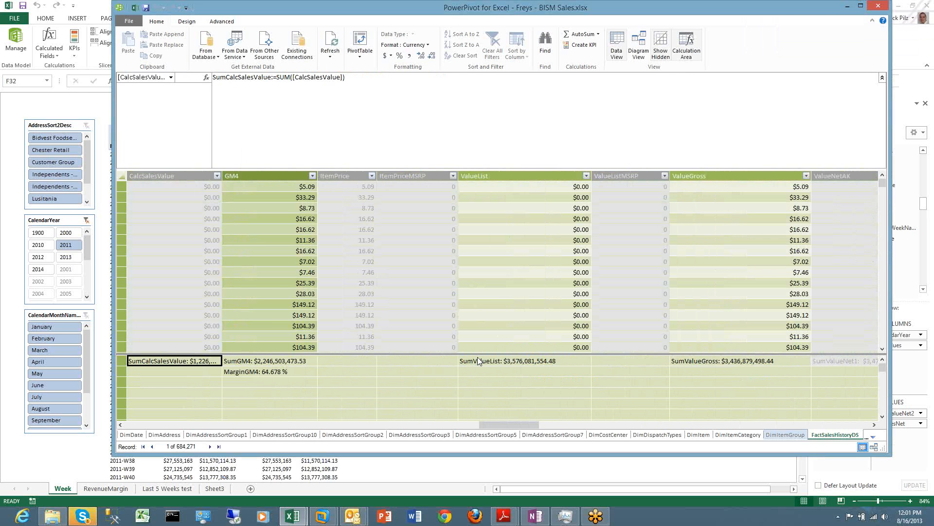
pyautogui.press('Right')
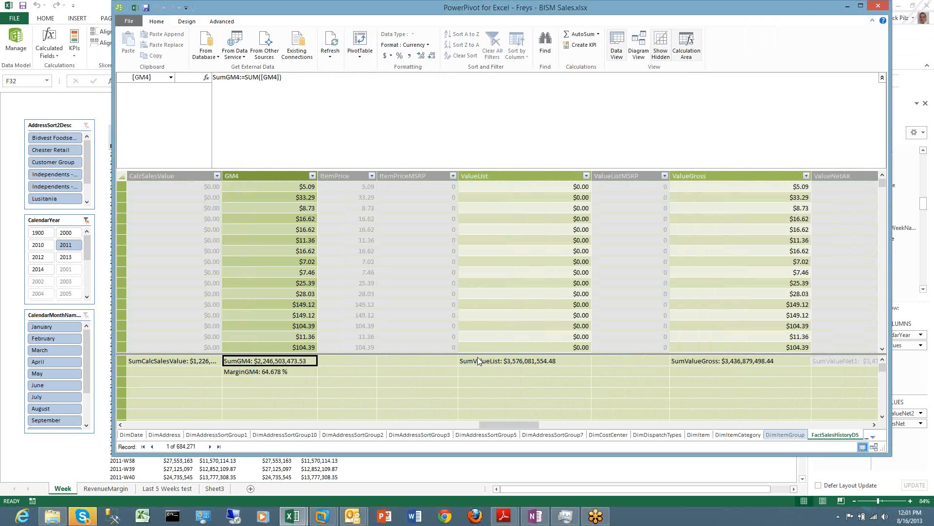
pyautogui.press('Down')
pyautogui.press('Up')
# Inspect the calculated formula of the GM4 column and view the column options available on ItemPrice
pyautogui.click(292, 219)
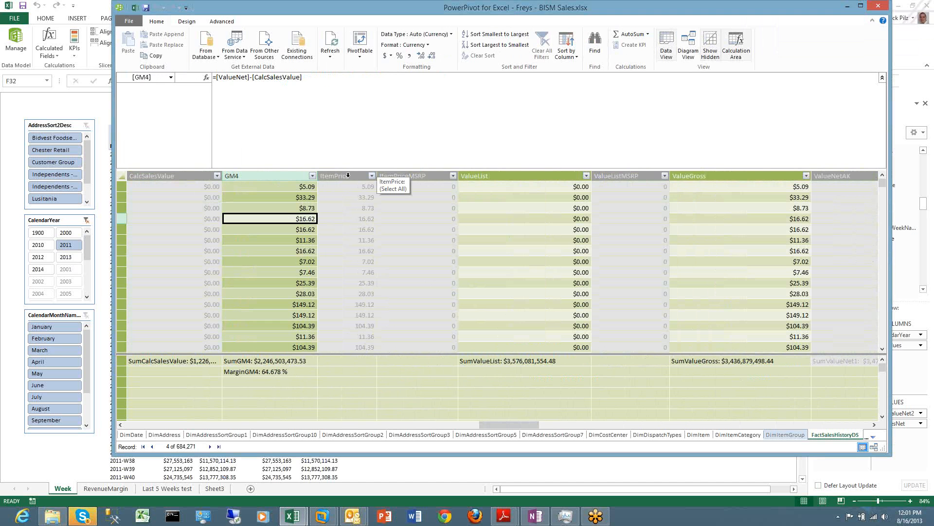
pyautogui.rightClick(348, 176)
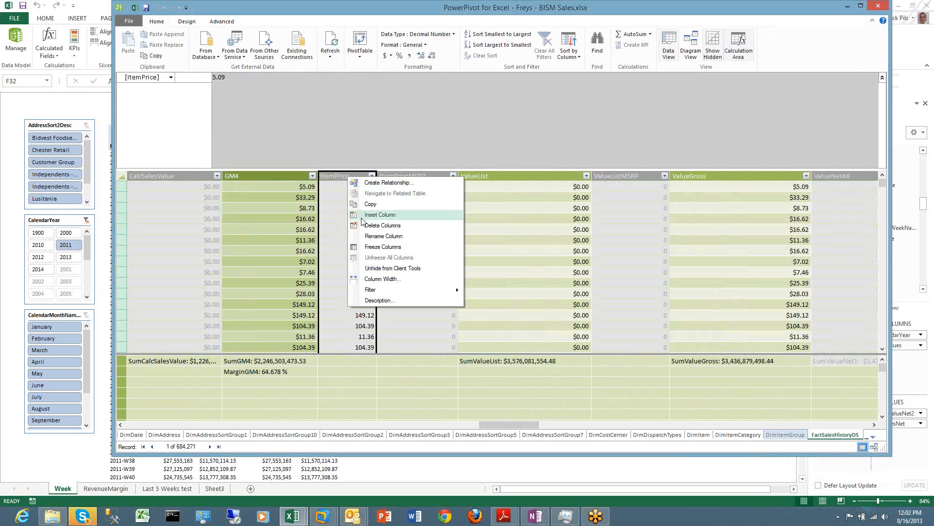
pyautogui.click(288, 229)
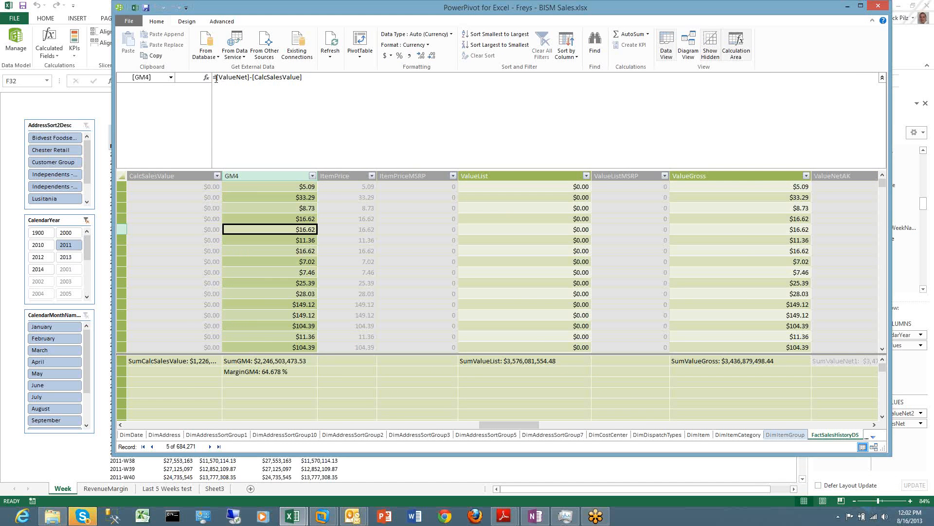
pyautogui.click(304, 77)
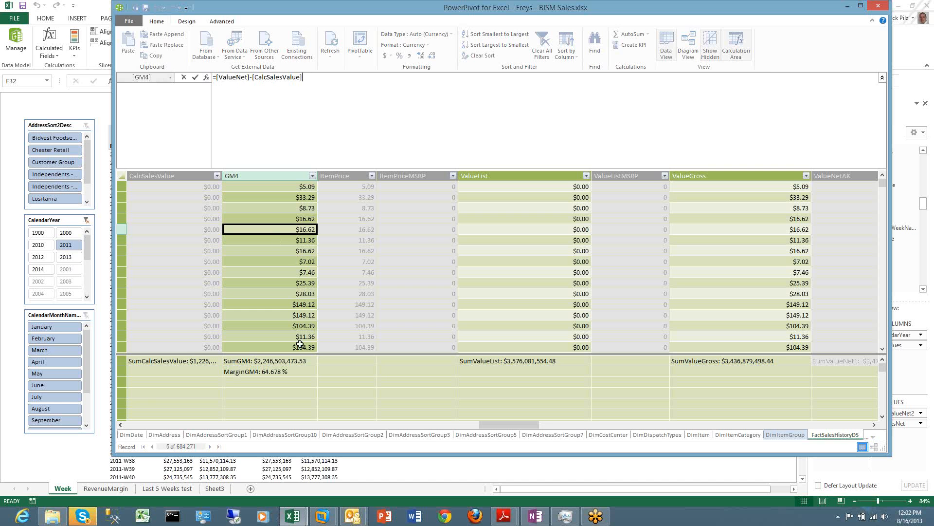
pyautogui.press('Return')
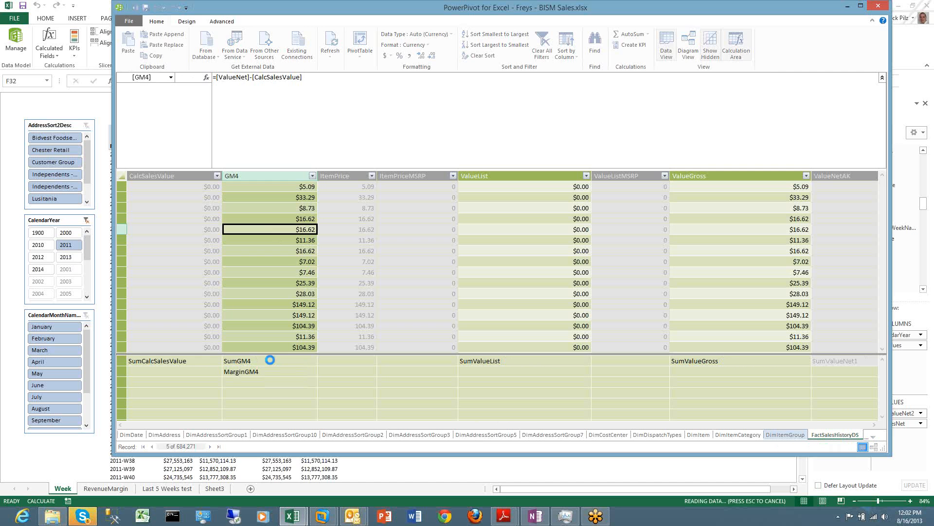
# Read the SumGM4 and MarginGM4 formulas, and look back through the matching sum and margin measures to GM1
pyautogui.click(270, 361)
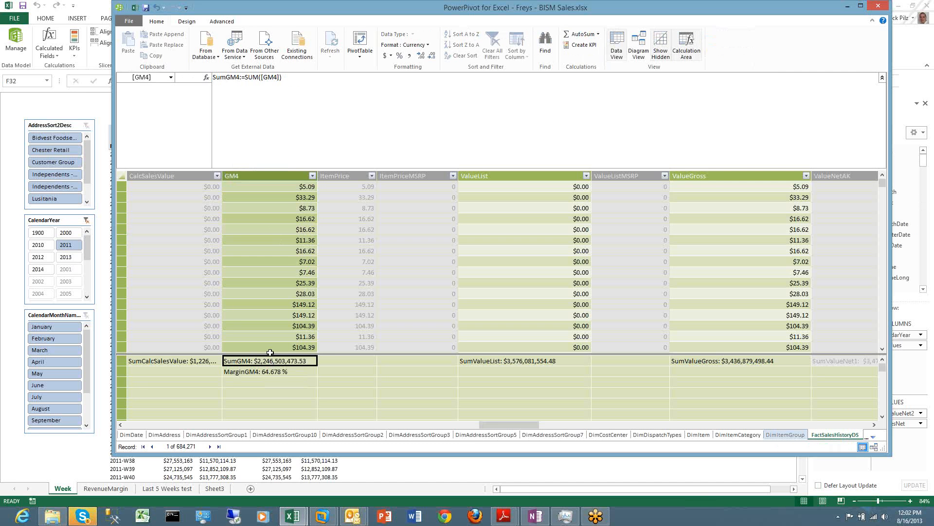
pyautogui.click(272, 373)
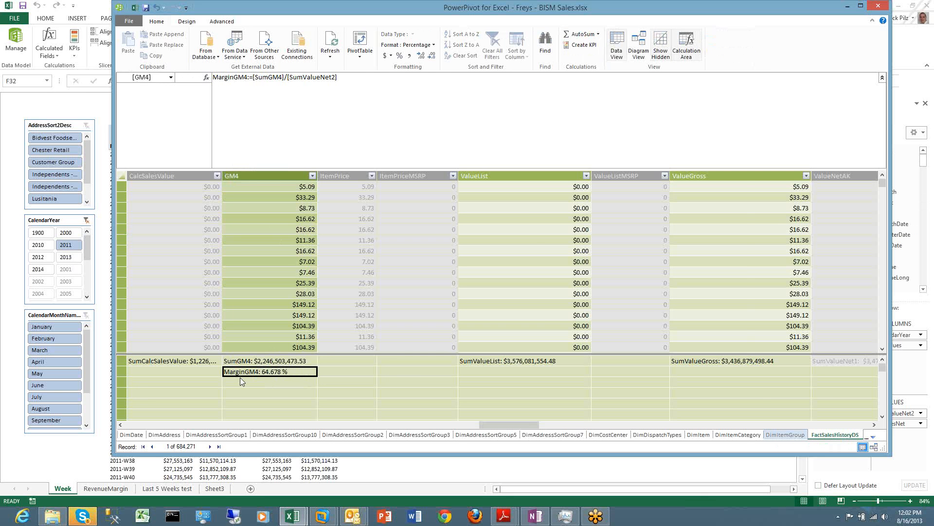
pyautogui.press('Left')
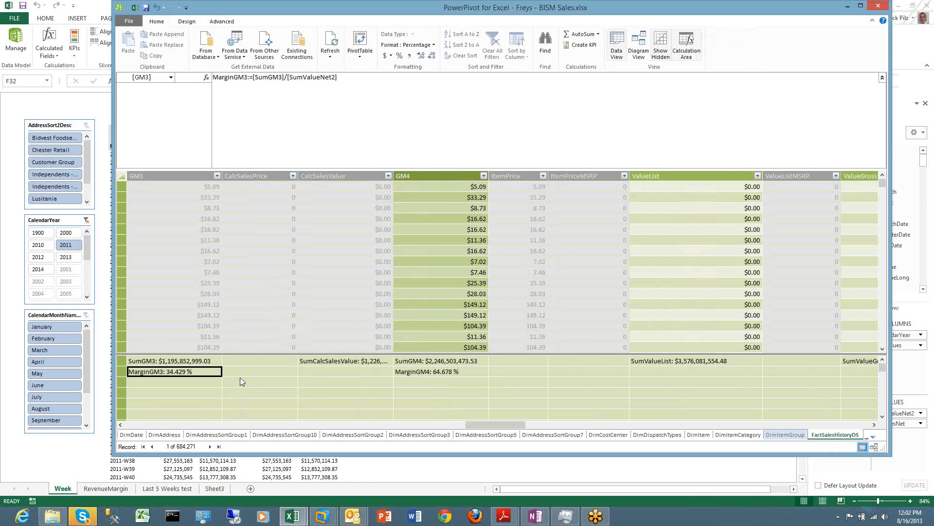
pyautogui.press('Left')
pyautogui.press('Left')
pyautogui.press('Left')
pyautogui.press('Left')
pyautogui.press('Left')
pyautogui.press('Left')
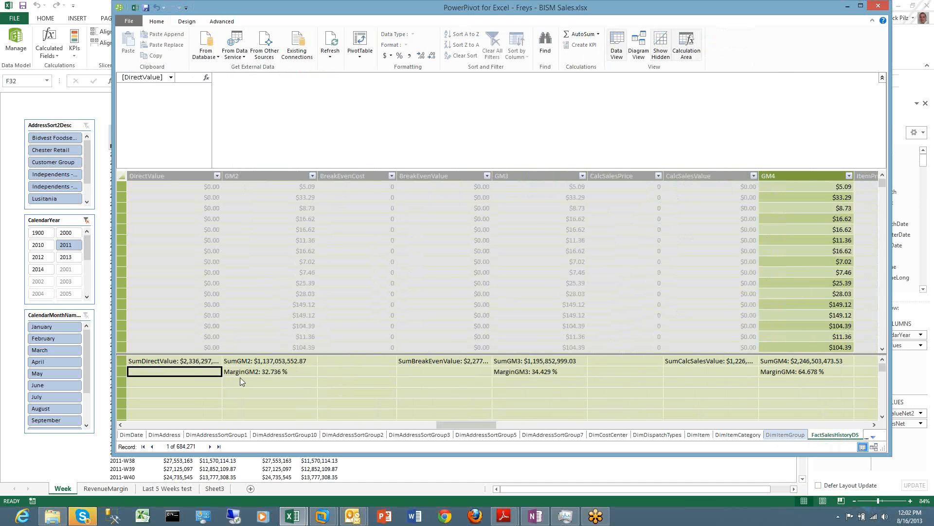
pyautogui.press('Up')
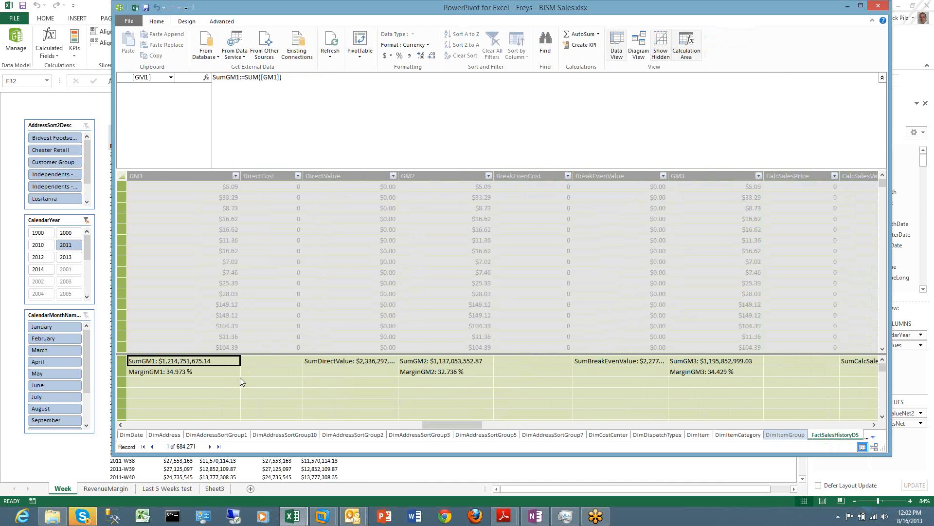
# Find the SumKGpast5Weeks measure in the QuantityWeight column and read its formula
pyautogui.press('Left')
pyautogui.press('Left')
pyautogui.press('Left')
pyautogui.press('Left')
pyautogui.press('Left')
pyautogui.press('Left')
pyautogui.press('Left')
pyautogui.press('Left')
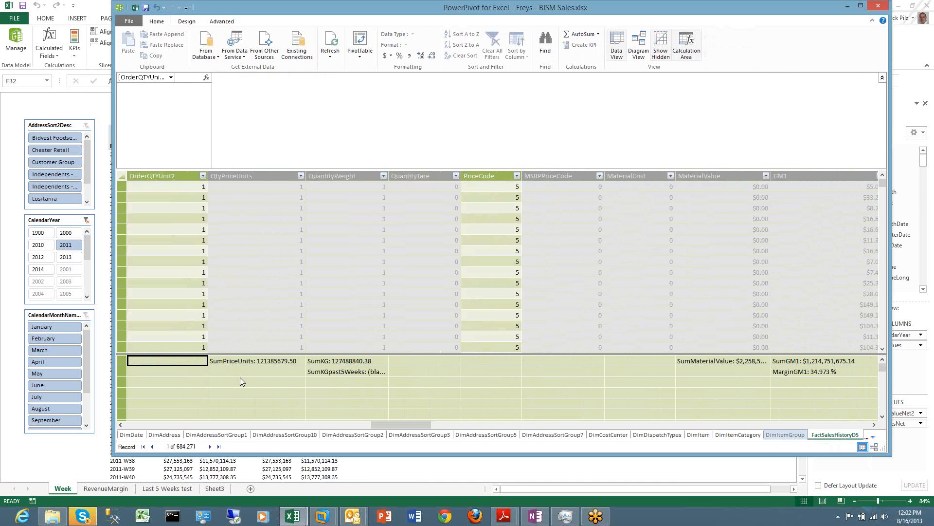
pyautogui.press('Right')
pyautogui.press('Right')
pyautogui.press('Down')
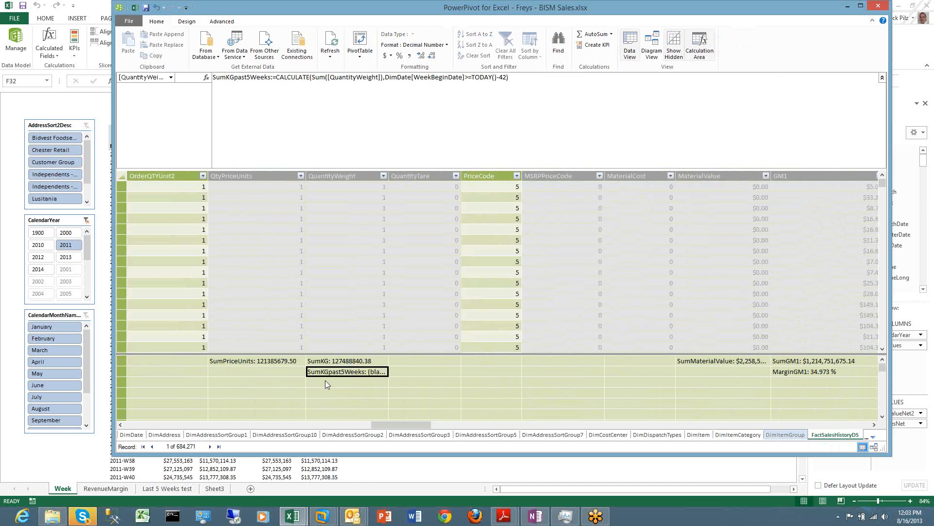
# Open the DimDate table and go through its columns to WeekBeginDate to examine that column's SWITCH formula and dates
pyautogui.click(130, 435)
pyautogui.click(578, 295)
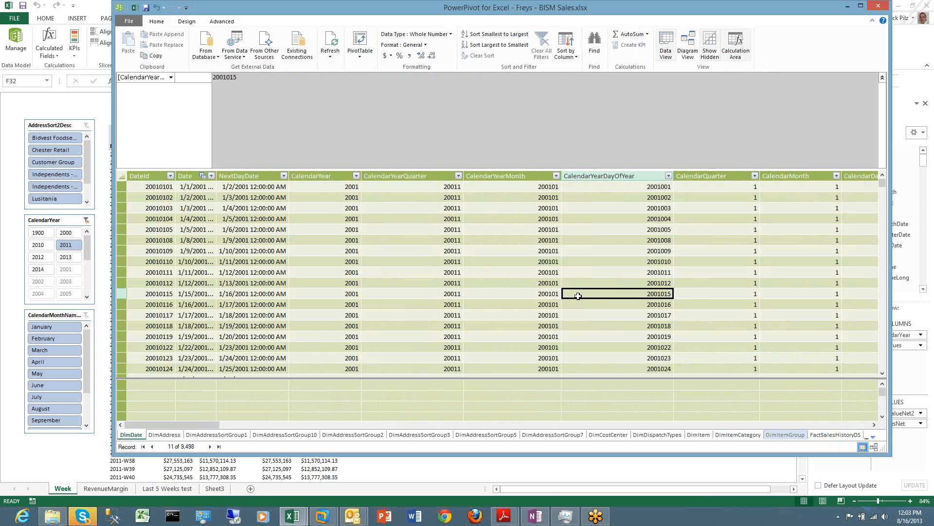
pyautogui.press('Right')
pyautogui.press('Right')
pyautogui.press('Right')
pyautogui.press('Right')
pyautogui.press('Right')
pyautogui.press('Right')
pyautogui.press('Right')
pyautogui.press('Right')
pyautogui.press('Right')
pyautogui.press('Right')
pyautogui.press('Right')
pyautogui.press('Right')
pyautogui.press('Right')
pyautogui.press('Right')
pyautogui.press('Right')
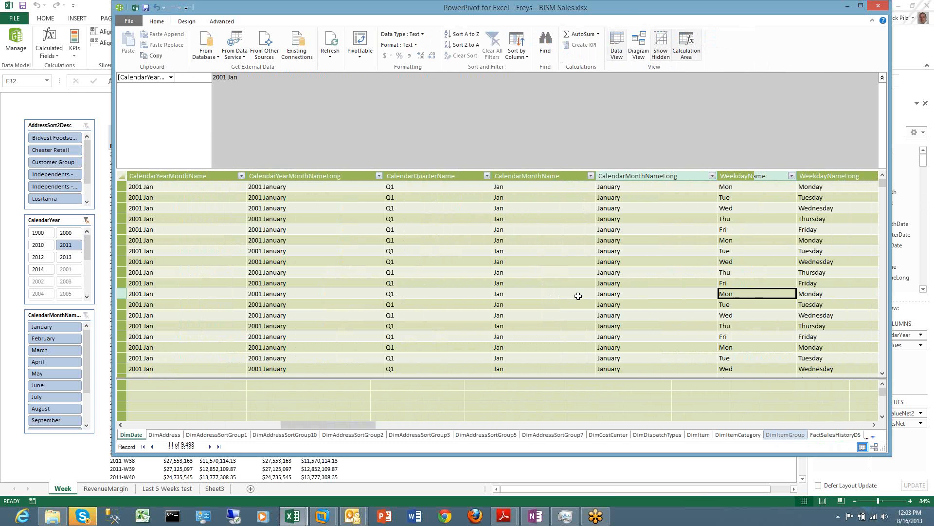
pyautogui.press('Right')
pyautogui.press('Right')
pyautogui.press('Right')
pyautogui.press('Right')
pyautogui.press('Right')
pyautogui.press('Right')
pyautogui.press('Right')
pyautogui.press('Right')
pyautogui.press('Right')
pyautogui.press('Right')
pyautogui.press('Right')
pyautogui.press('Right')
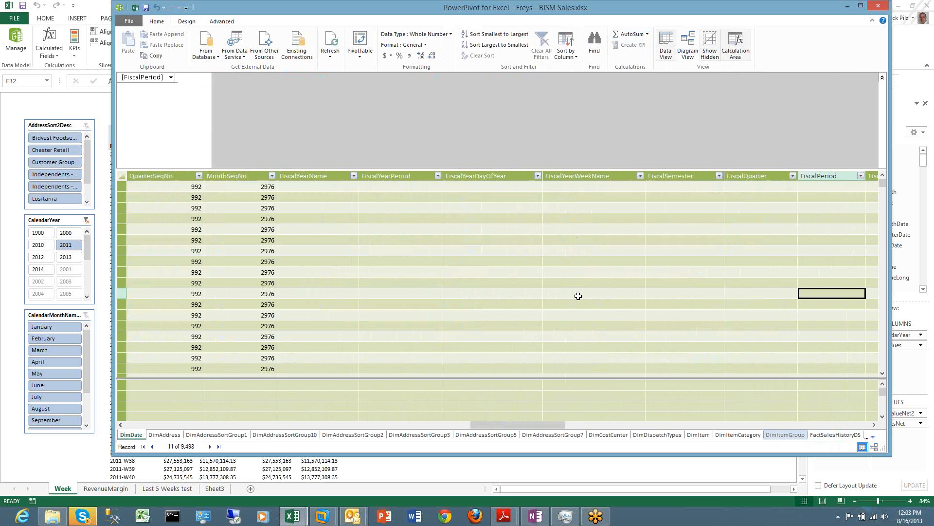
pyautogui.press('Right')
pyautogui.press('Right')
pyautogui.press('Right')
pyautogui.press('Right')
pyautogui.press('Right')
pyautogui.press('Right')
pyautogui.press('Right')
pyautogui.press('Right')
pyautogui.press('Right')
pyautogui.press('Right')
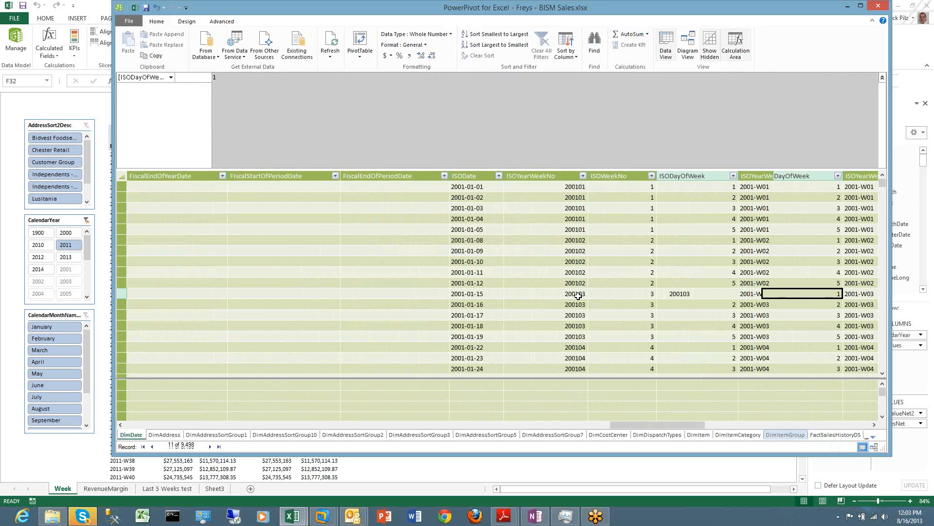
pyautogui.press('Right')
pyautogui.press('Right')
pyautogui.press('Right')
pyautogui.press('Right')
pyautogui.press('Right')
pyautogui.press('Right')
pyautogui.press('Right')
pyautogui.press('Right')
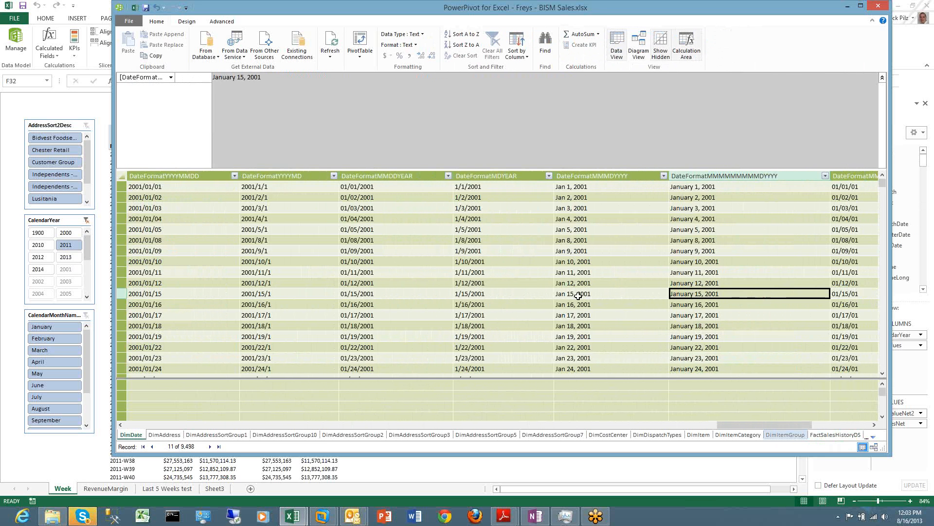
pyautogui.press('Right')
pyautogui.press('Right')
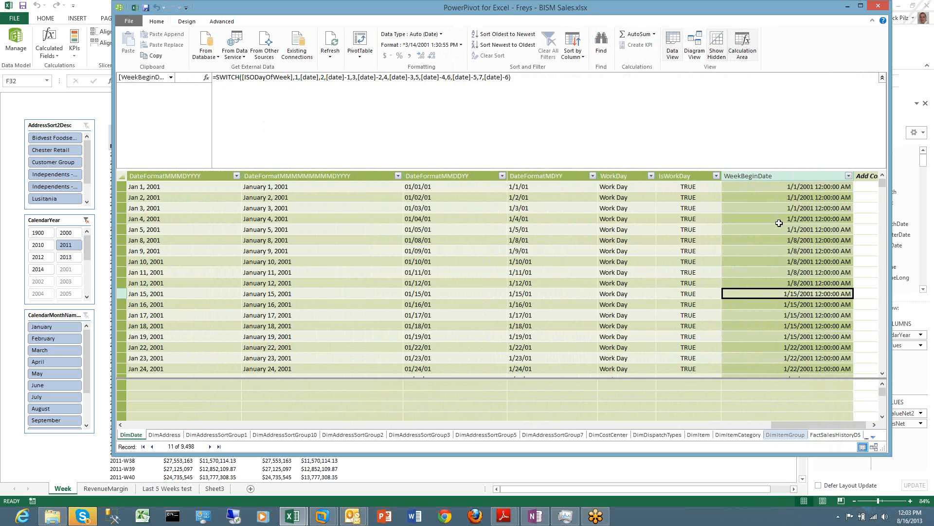
pyautogui.click(777, 238)
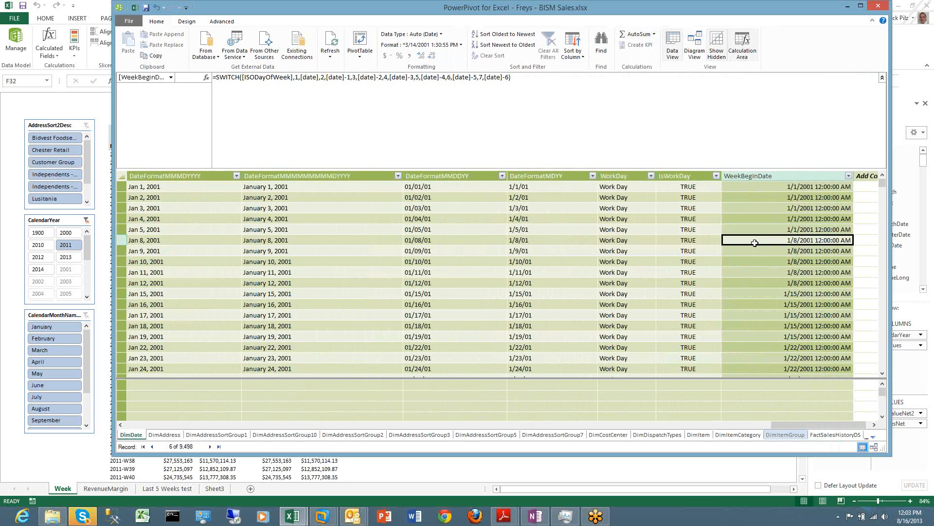
# Return to SumKGpast5Weeks in FactSalesHistoryDS and highlight the DimDate[WeekBeginDate] reference in its formula
pyautogui.click(837, 435)
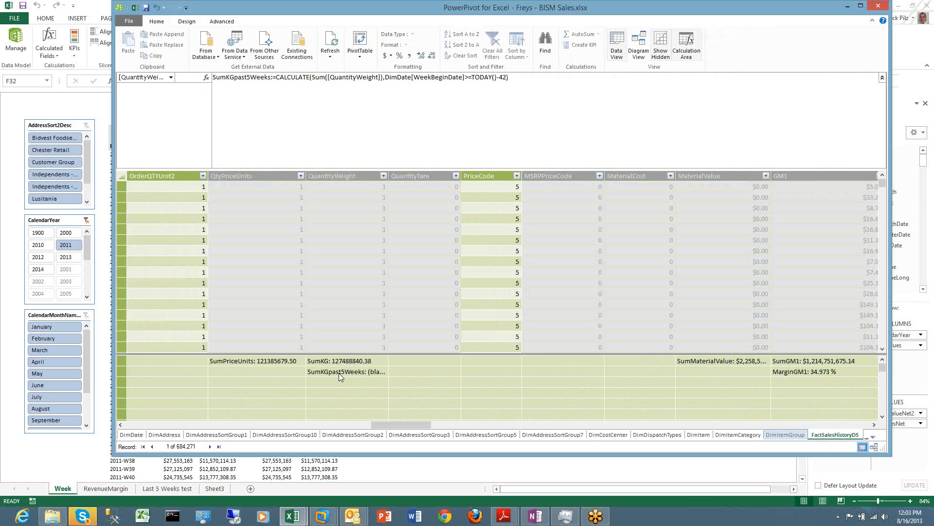
pyautogui.click(339, 373)
pyautogui.click(440, 78)
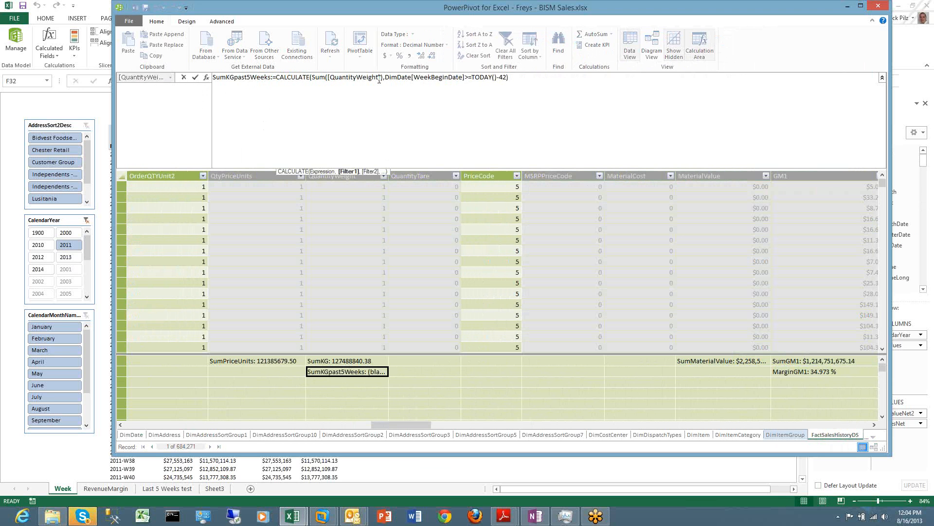
pyautogui.moveTo(386, 79); pyautogui.dragTo(464, 79)
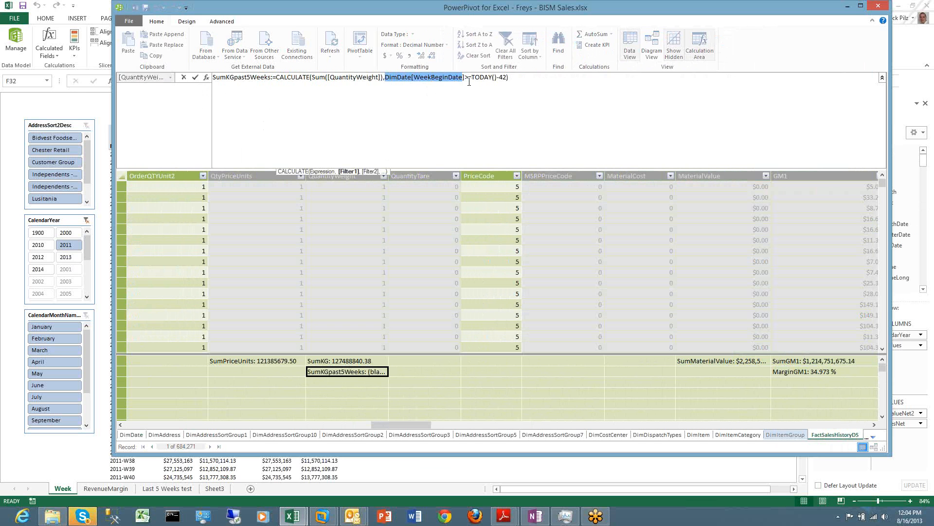
pyautogui.click(382, 78)
# Inspect the CountLineItemsNoOrderQty and CountLineItemsShort measures and the calculated formula of the OrderedvsDelivered column
pyautogui.click(278, 366)
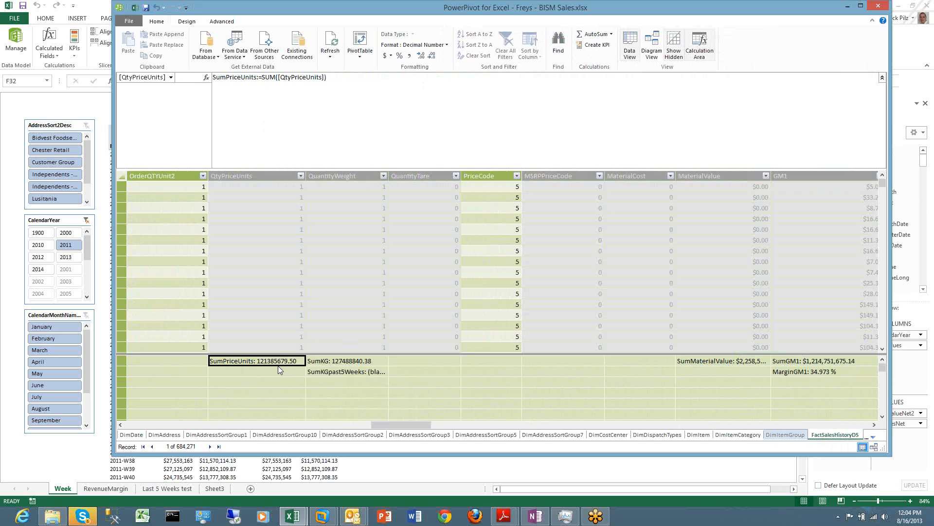
pyautogui.press('Home')
pyautogui.press('Right')
pyautogui.press('Right')
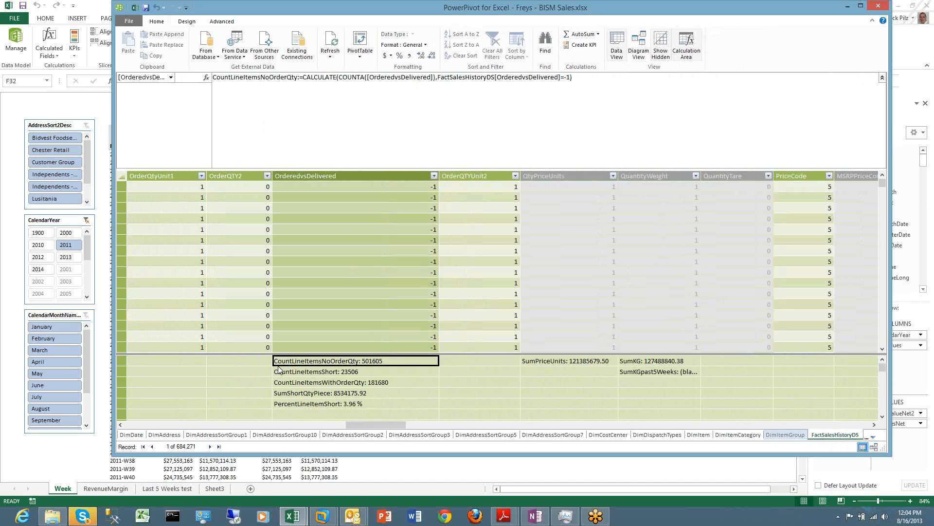
pyautogui.press('Down')
pyautogui.press('Up')
pyautogui.click(355, 372)
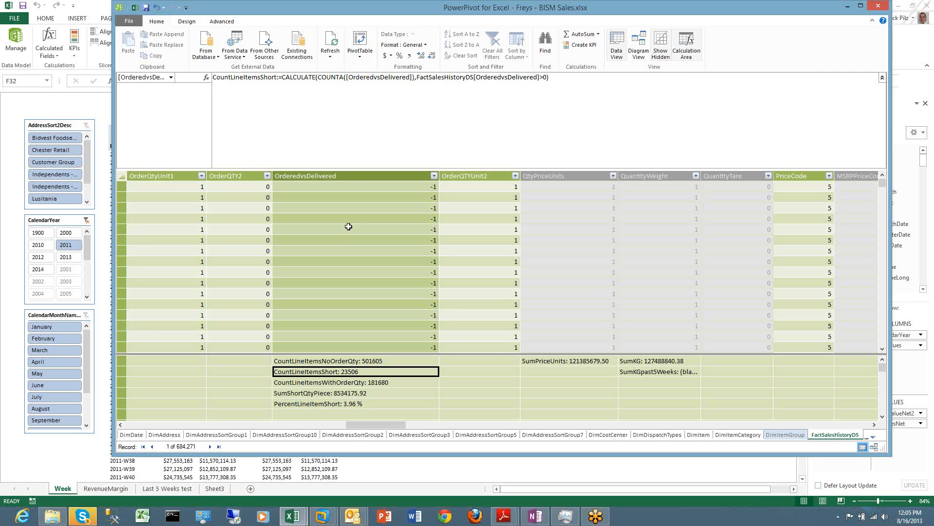
pyautogui.click(354, 261)
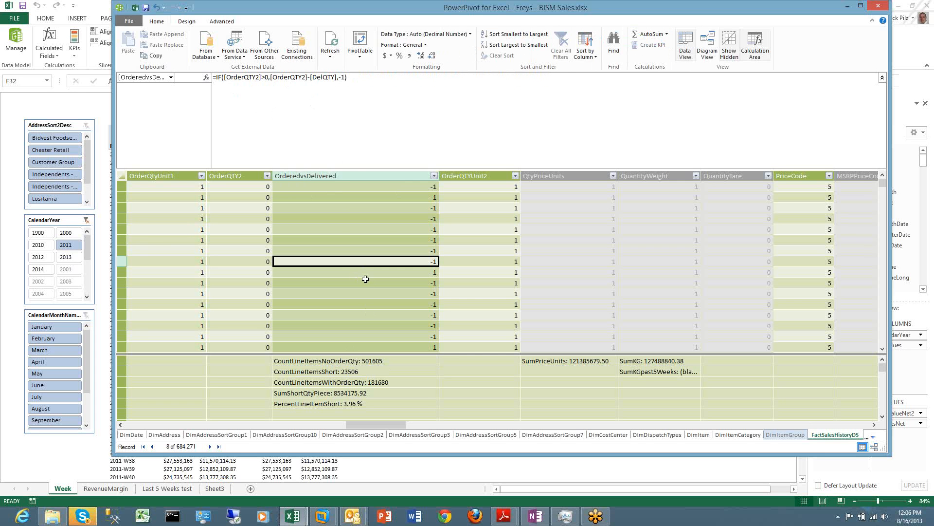
# Review the formulas of the measures under OrderedvsDelivered, from CountLineItemsNoOrderQty to SumShortQtyPiece and PercentLineItemShort
pyautogui.click(348, 364)
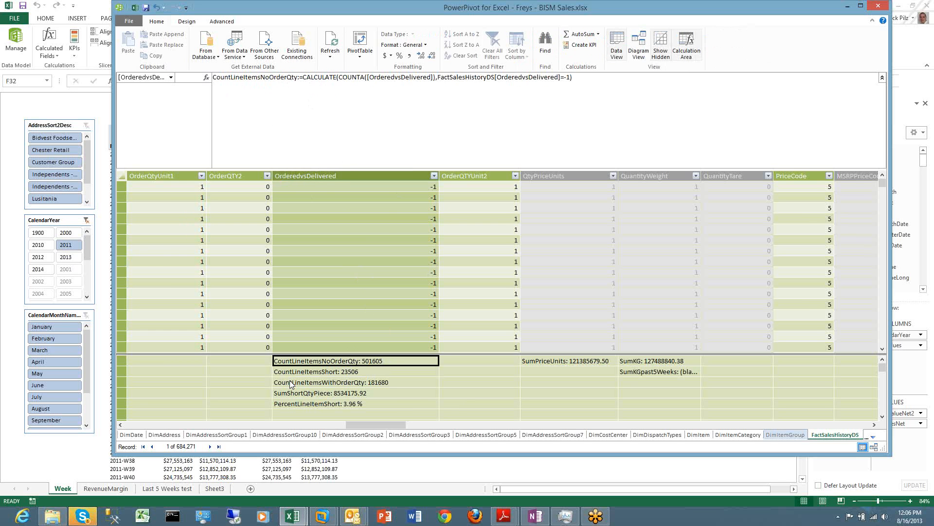
pyautogui.click(329, 374)
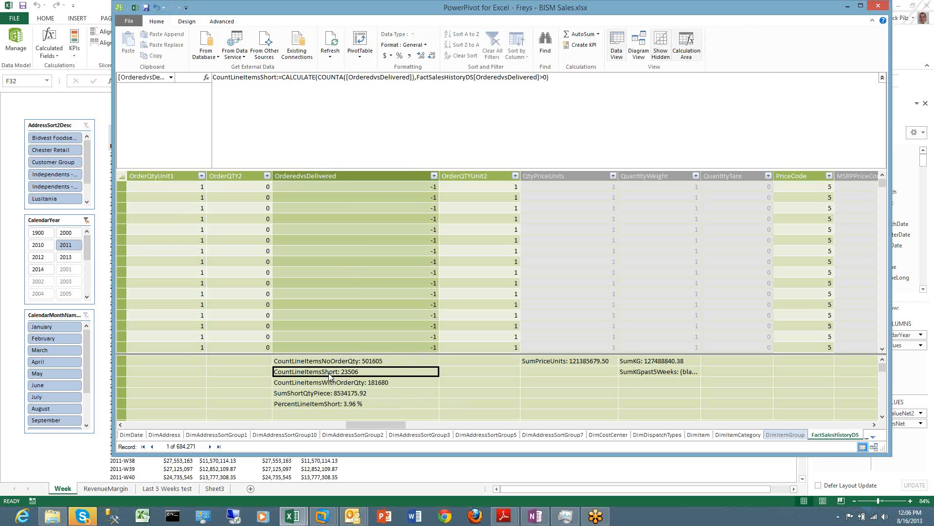
pyautogui.scroll(-1, 272, 81)
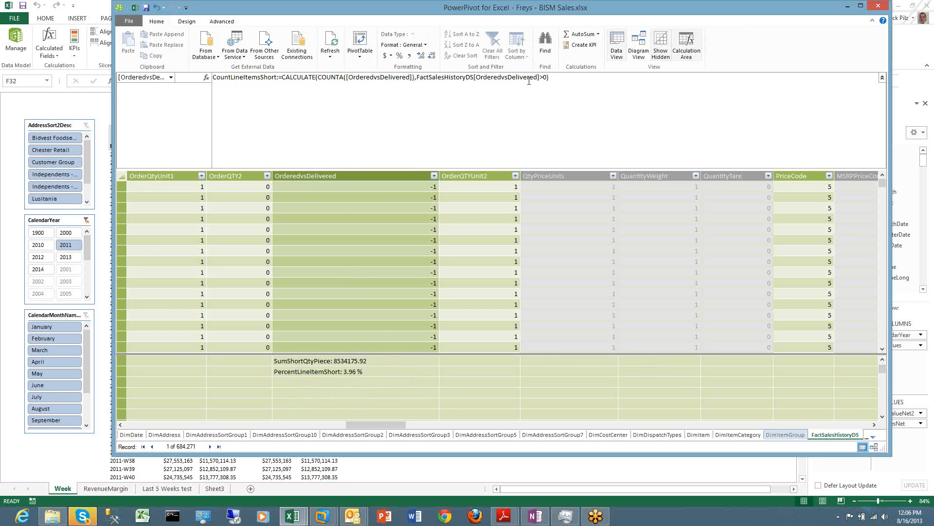
pyautogui.click(282, 373)
pyautogui.scroll(1, 282, 373)
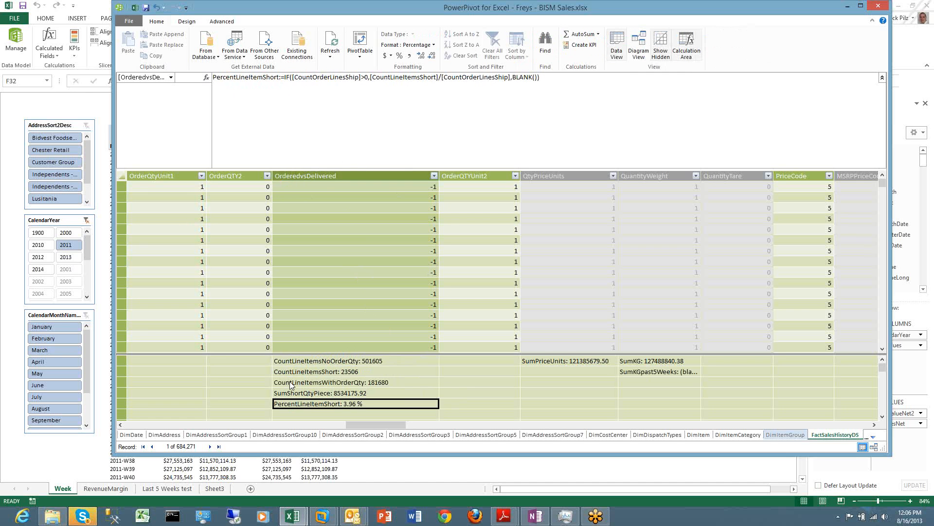
pyautogui.click(290, 382)
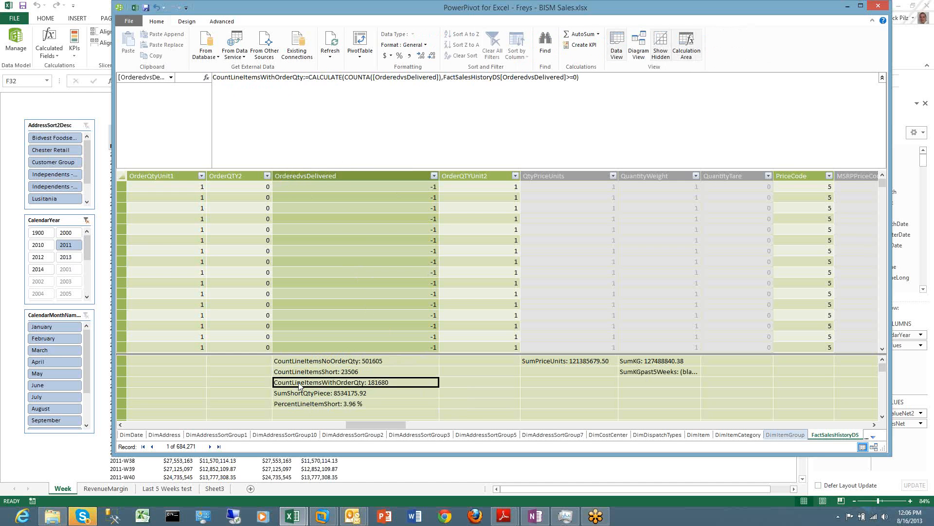
pyautogui.click(308, 395)
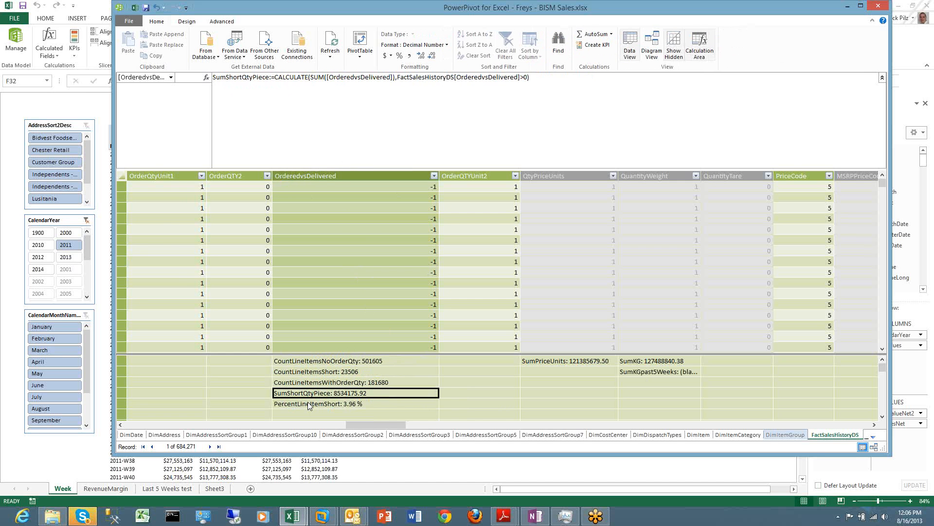
pyautogui.click(307, 404)
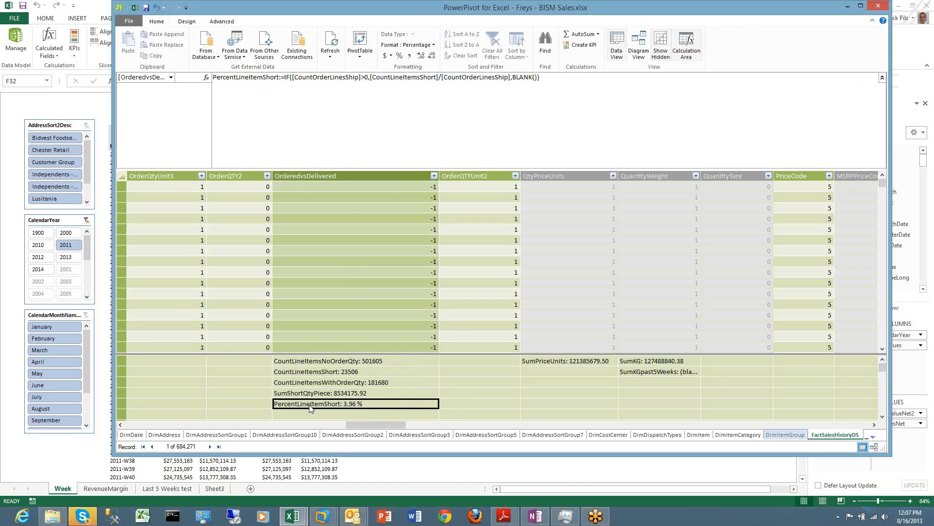
# Recheck the PercentLineItemShort and SumShortQtyPiece formulas under the OrderedvsDelivered column
pyautogui.press('Left')
pyautogui.press('Left')
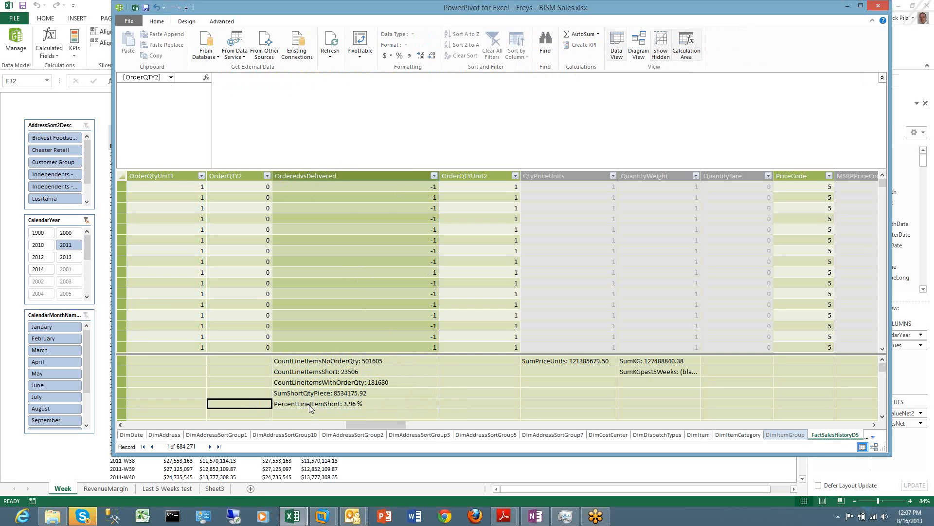
pyautogui.press('Right')
pyautogui.press('Right')
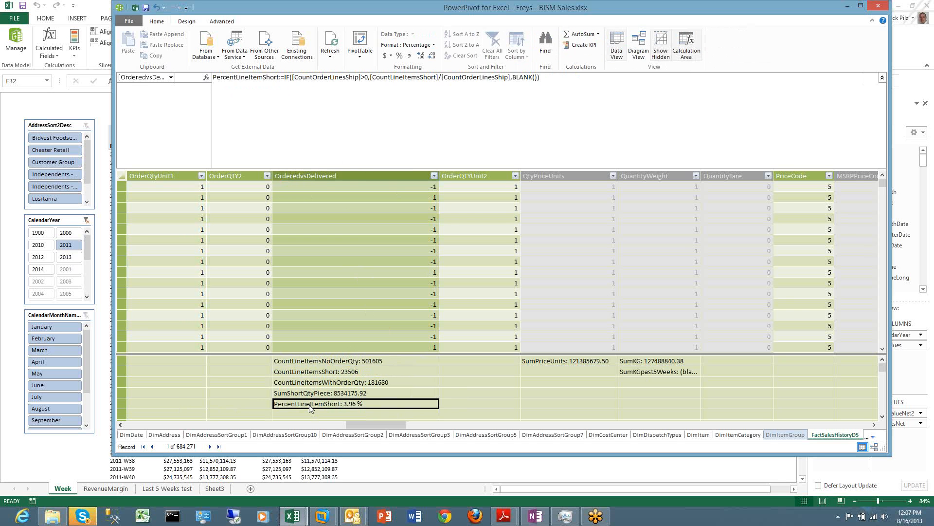
pyautogui.press('Up')
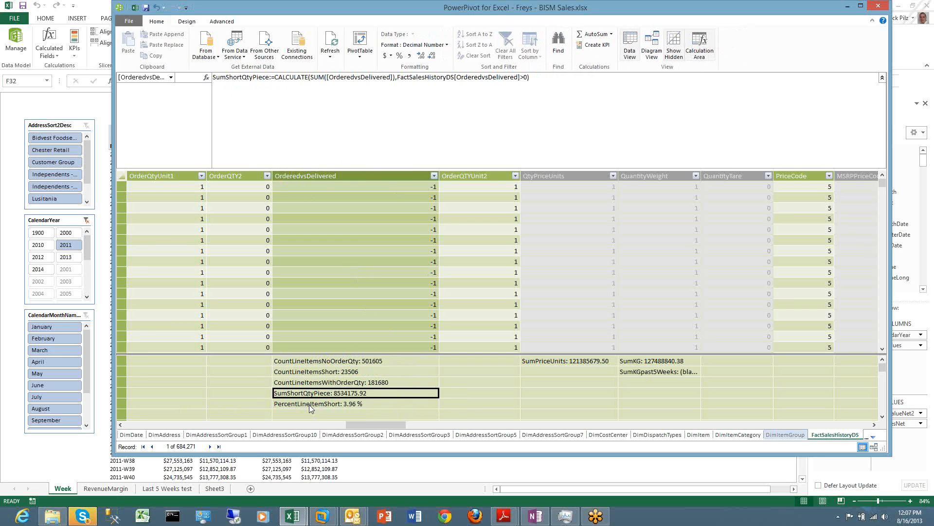
# Go to the measures under the OrderNo column and review the CountOrders and CountShortOrders formulas
pyautogui.press('Left')
pyautogui.press('Down')
pyautogui.press('Right')
pyautogui.press('Right')
pyautogui.press('Left')
pyautogui.press('Left')
pyautogui.press('Left')
pyautogui.press('Left')
pyautogui.press('Left')
pyautogui.press('Left')
pyautogui.press('Left')
pyautogui.press('Left')
pyautogui.press('Left')
pyautogui.press('Left')
pyautogui.press('Left')
pyautogui.press('Left')
pyautogui.press('Left')
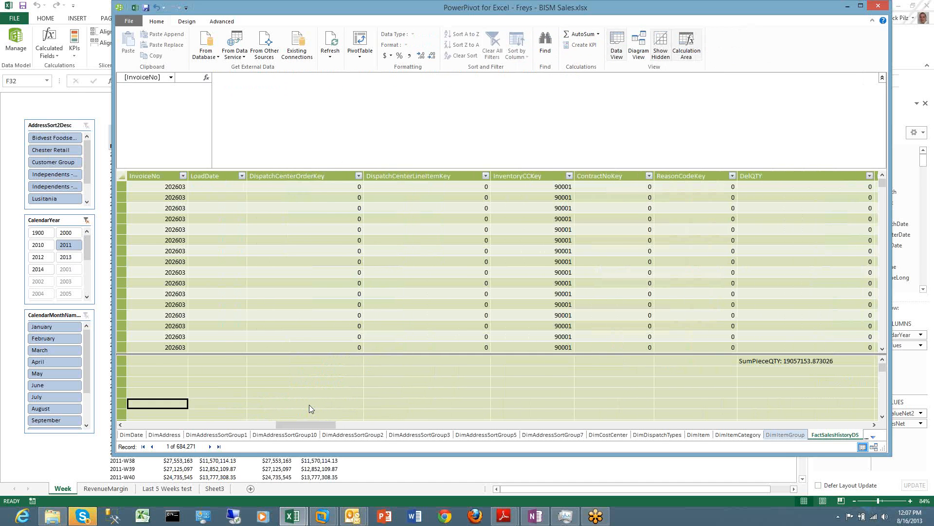
pyautogui.press('Left')
pyautogui.press('Left')
pyautogui.press('Left')
pyautogui.press('Left')
pyautogui.press('Left')
pyautogui.press('Left')
pyautogui.press('Left')
pyautogui.press('Left')
pyautogui.press('Left')
pyautogui.press('Left')
pyautogui.press('Left')
pyautogui.press('Left')
pyautogui.press('Left')
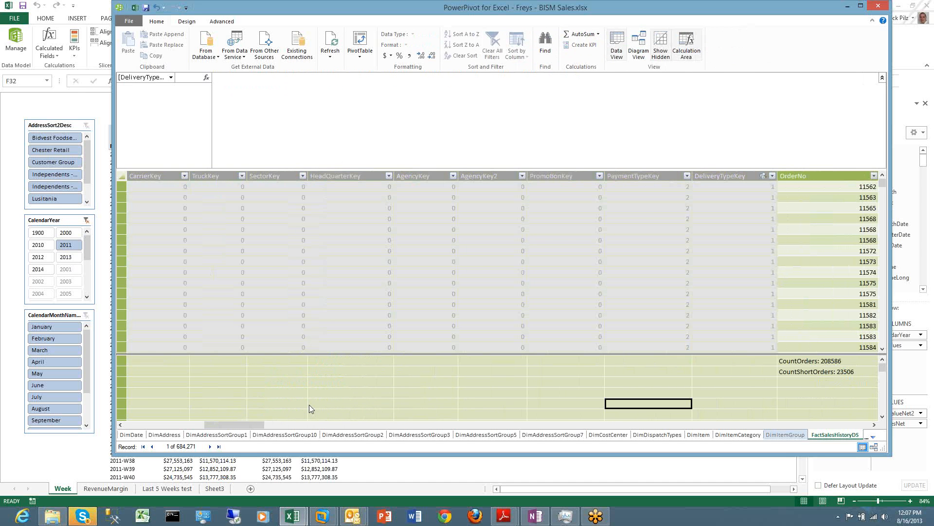
pyautogui.press('Right')
pyautogui.press('Right')
pyautogui.press('Right')
pyautogui.press('Right')
pyautogui.press('Right')
pyautogui.press('Right')
pyautogui.press('Right')
pyautogui.press('Right')
pyautogui.press('Right')
pyautogui.press('Left')
pyautogui.press('Up')
pyautogui.press('Up')
pyautogui.press('Up')
pyautogui.press('Up')
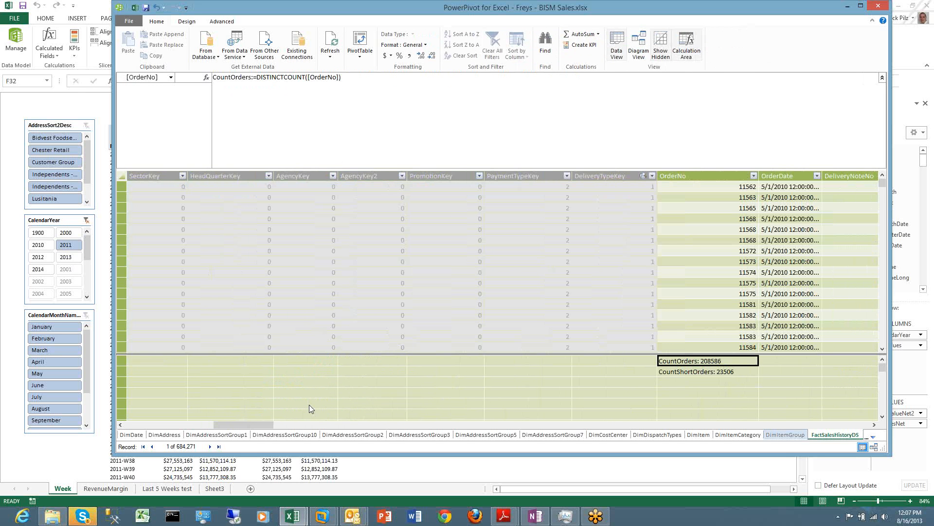
pyautogui.press('Down')
pyautogui.press('Up')
pyautogui.press('Down')
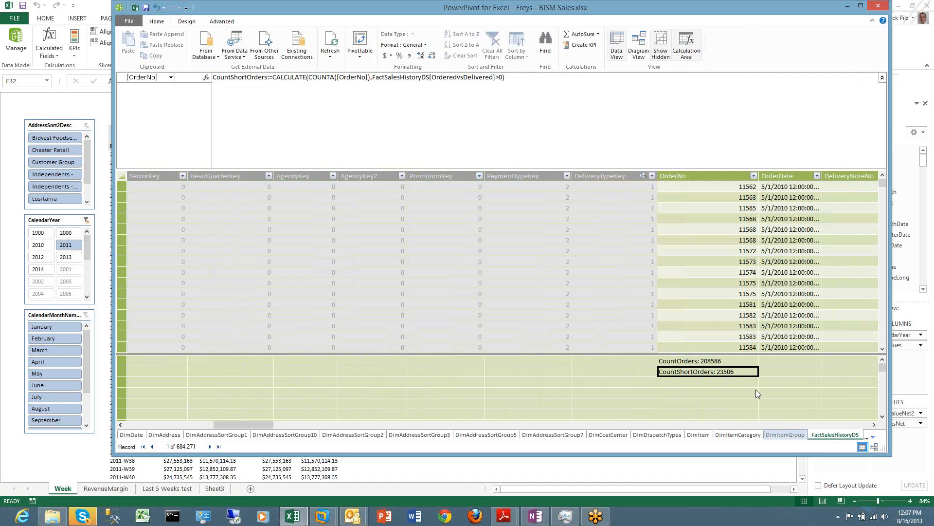
# Go to the first column, CompanyKey, and examine the formula of its CountOrderLinesReturn measure
pyautogui.click(688, 385)
pyautogui.press('Left')
pyautogui.press('Left')
pyautogui.press('Left')
pyautogui.press('Left')
pyautogui.press('Left')
pyautogui.press('Left')
pyautogui.press('Left')
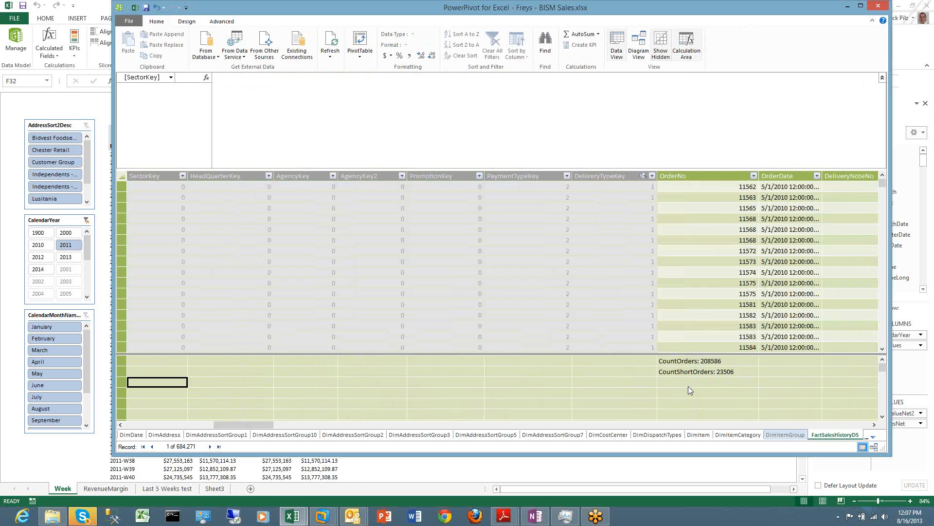
pyautogui.press('Left')
pyautogui.press('Left')
pyautogui.press('Left')
pyautogui.press('Left')
pyautogui.press('Left')
pyautogui.press('Left')
pyautogui.press('Left')
pyautogui.press('Left')
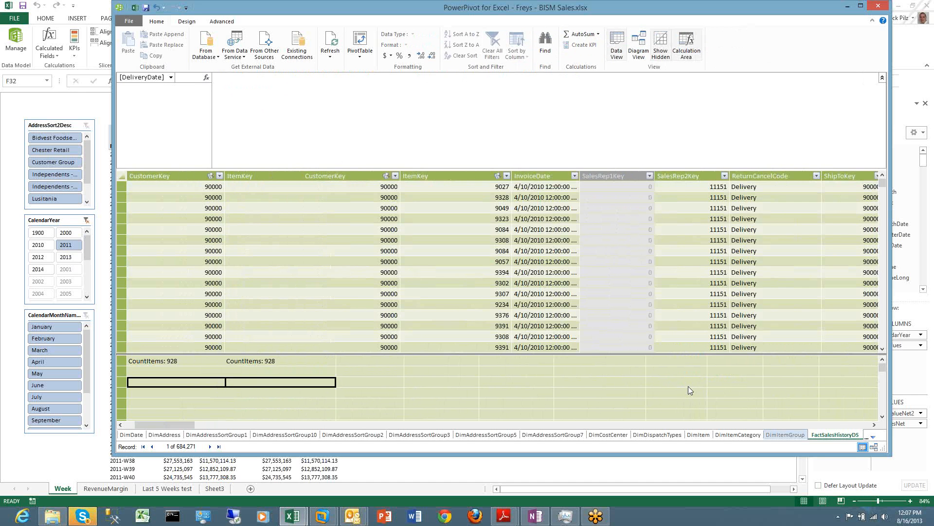
pyautogui.press('Left')
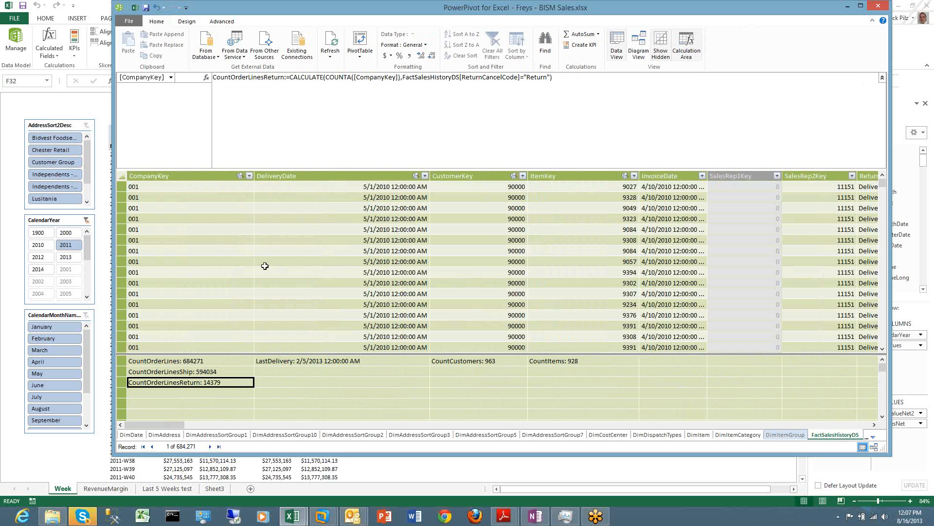
pyautogui.scroll(-1, 240, 363)
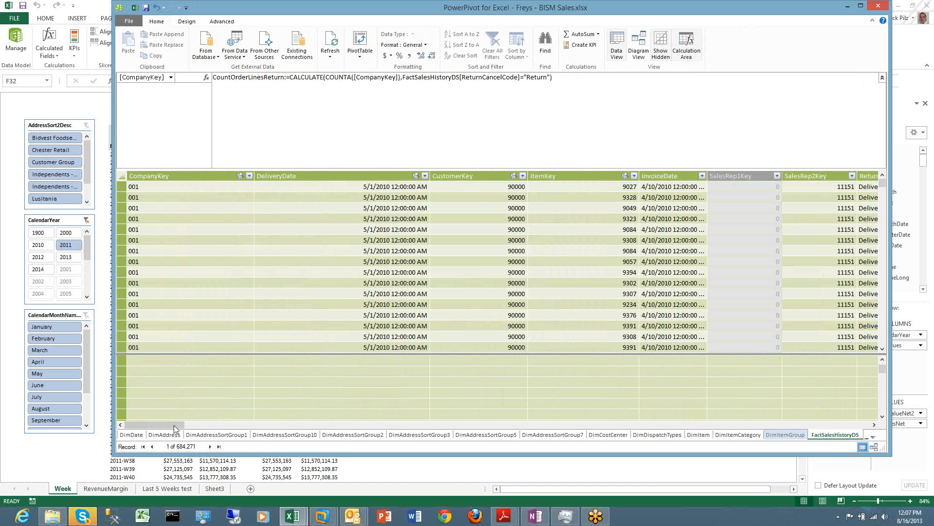
# Inspect the CountOrderLinesShip measure under CompanyKey and highlight the COUNTA([CompanyKey]) expression in its formula
pyautogui.click(182, 370)
pyautogui.scroll(1, 182, 370)
pyautogui.click(182, 371)
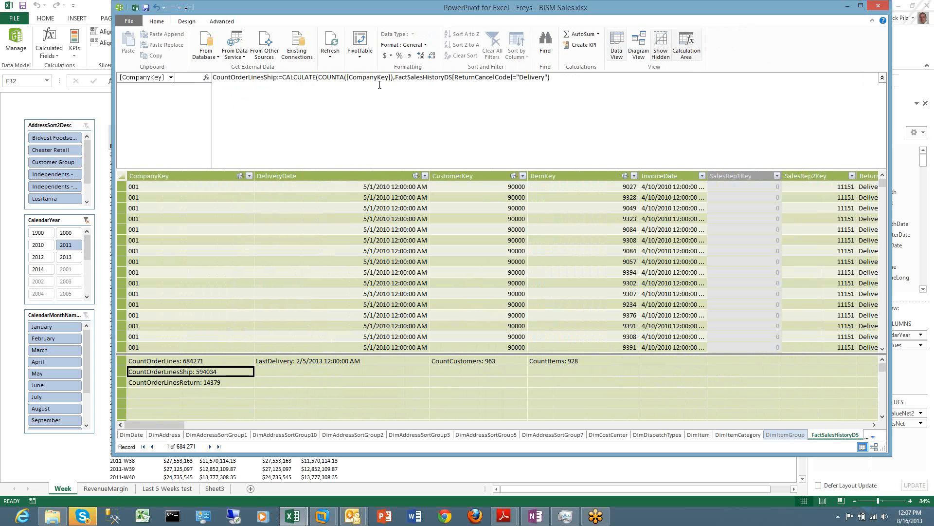
pyautogui.moveTo(318, 78); pyautogui.dragTo(396, 84)
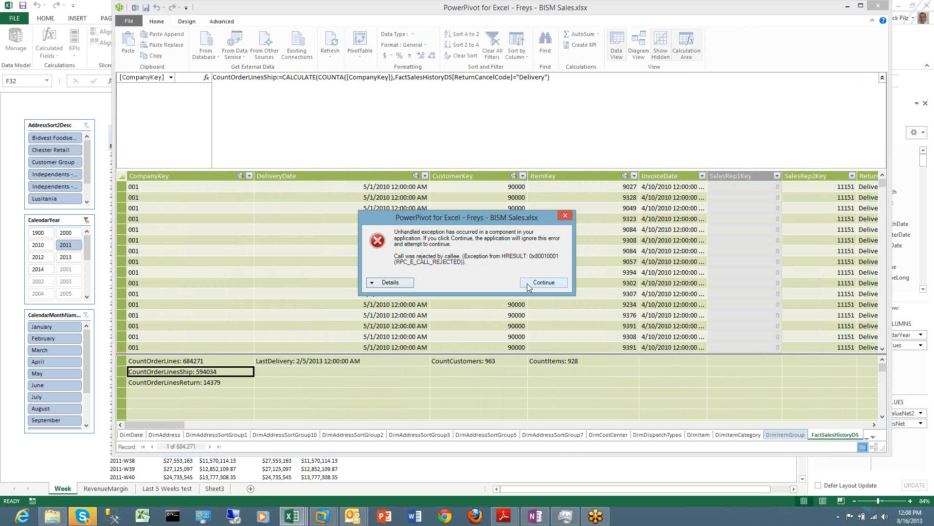
pyautogui.click(530, 285)
pyautogui.click(463, 278)
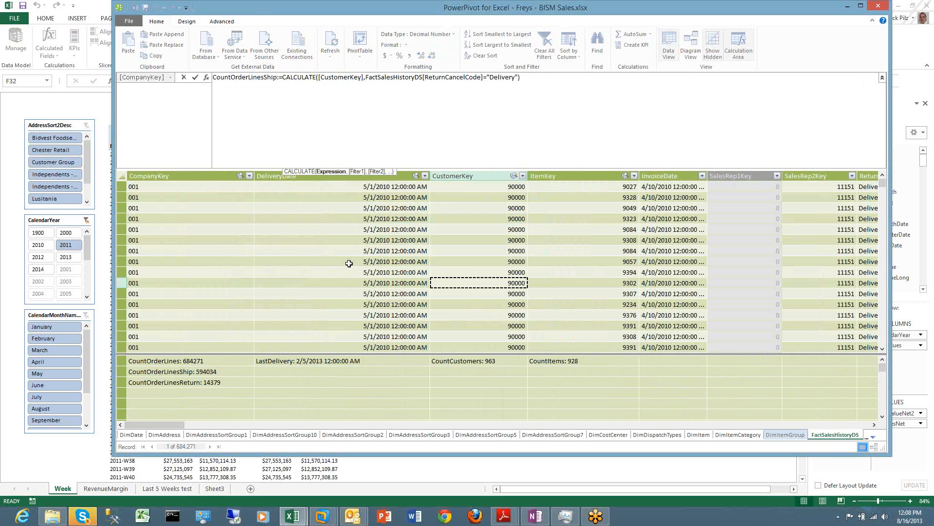
pyautogui.click(206, 370)
pyautogui.click(205, 382)
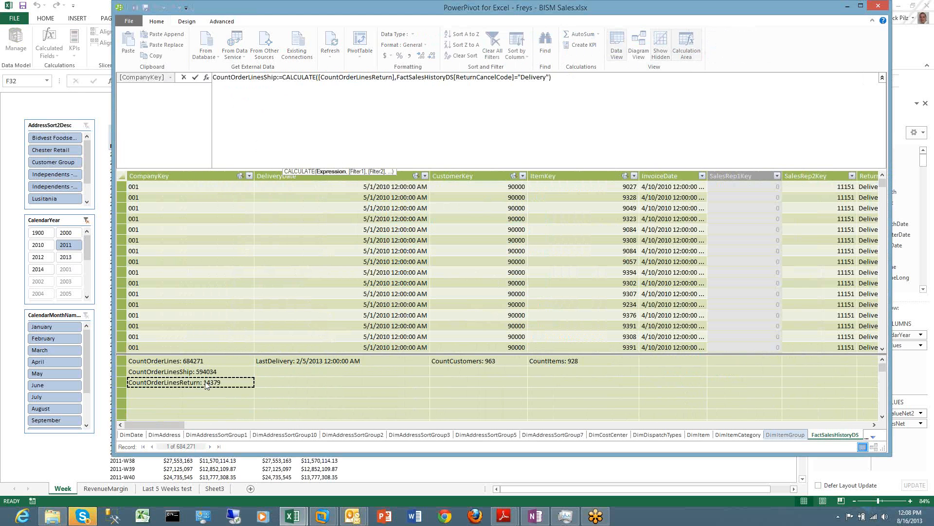
pyautogui.click(187, 373)
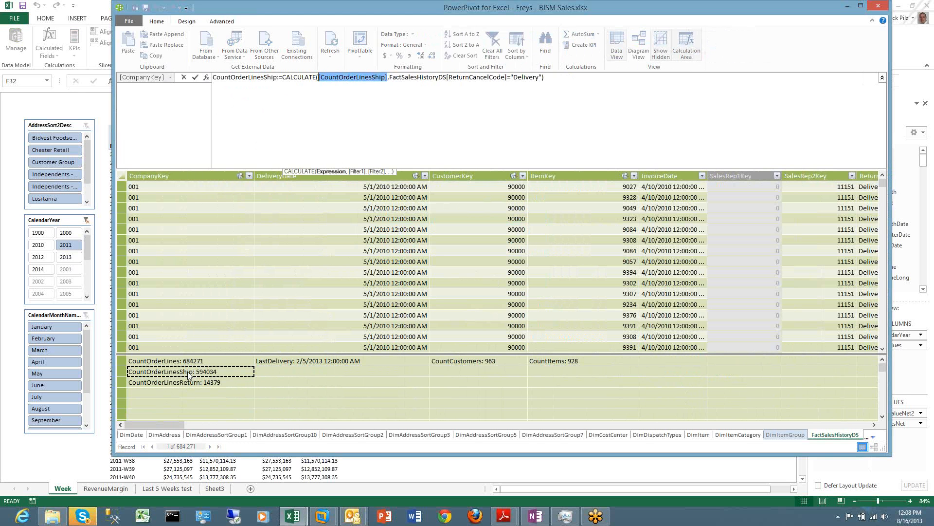
pyautogui.click(186, 382)
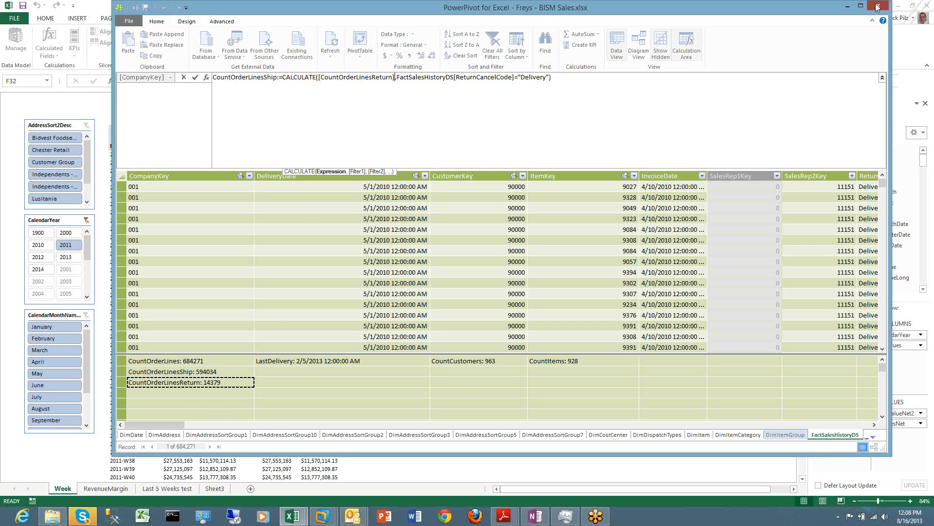
pyautogui.click(165, 435)
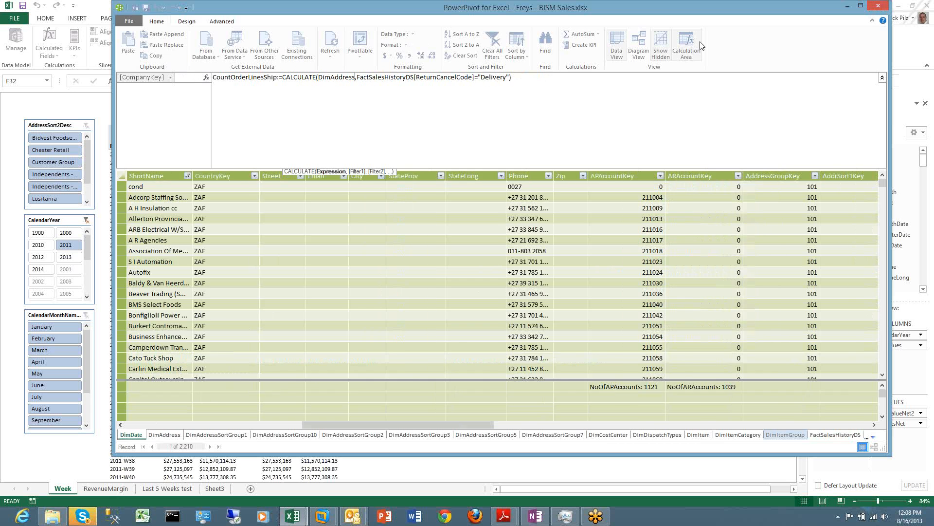
pyautogui.click(131, 434)
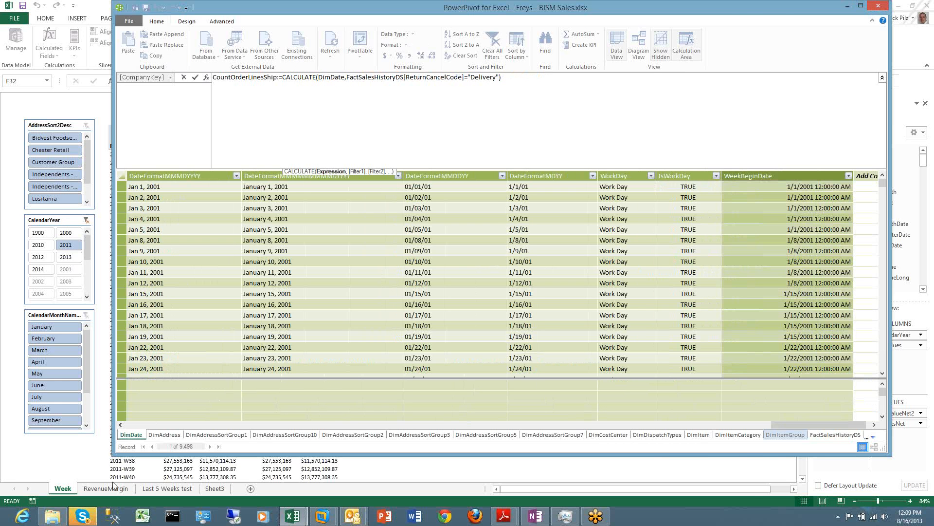
# Return to the FactSalesHistoryDS table and cancel the pending edit of the CountOrderLinesShip formula
pyautogui.click(83, 517)
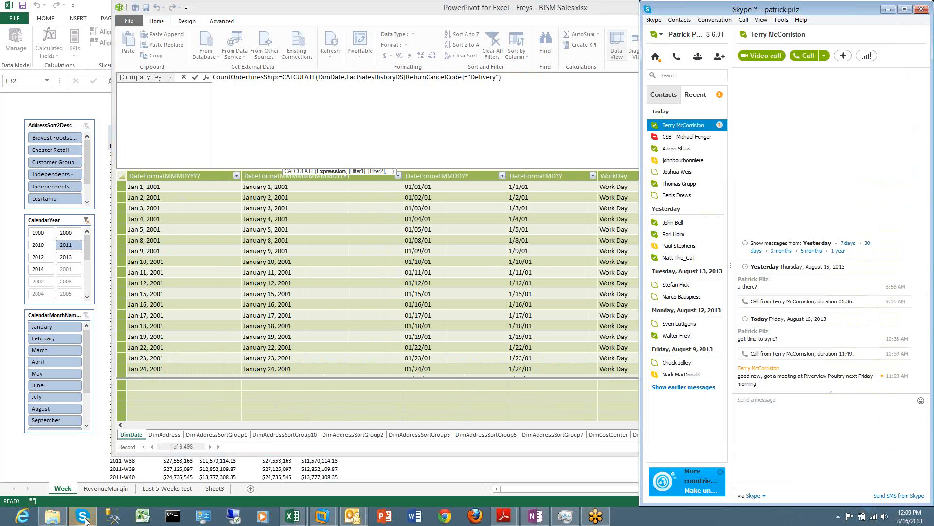
pyautogui.click(405, 148)
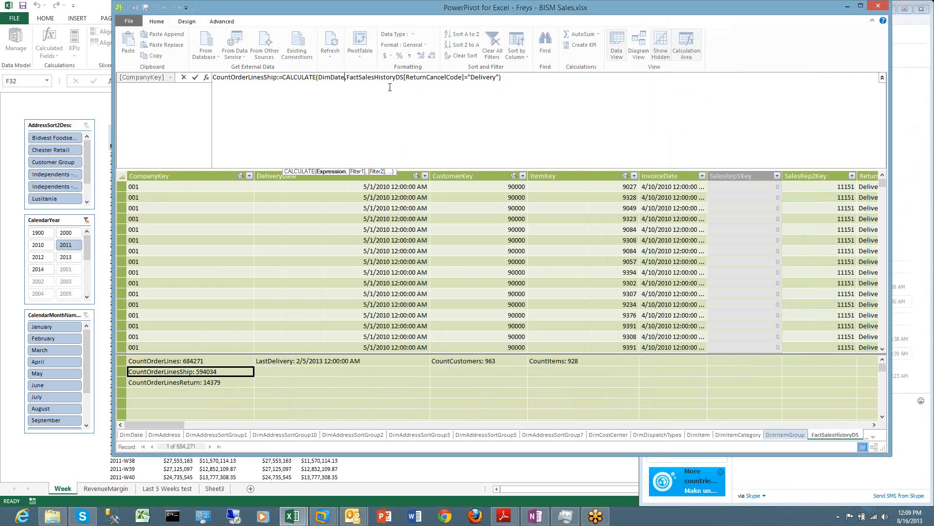
pyautogui.click(373, 93)
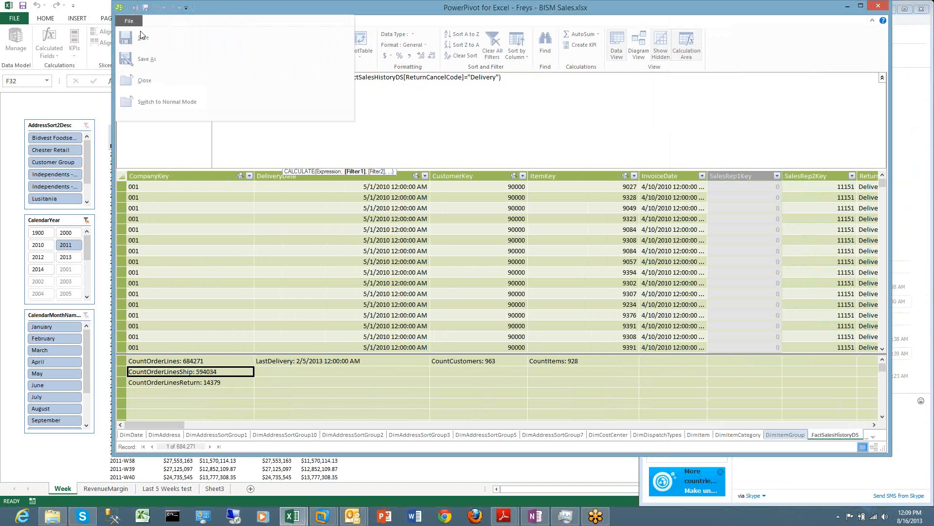
pyautogui.press('Escape')
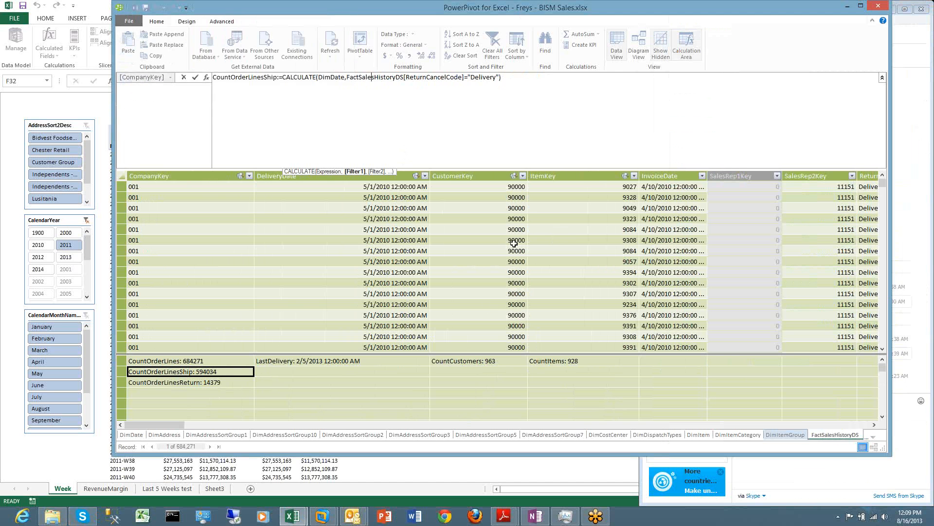
pyautogui.press('Escape')
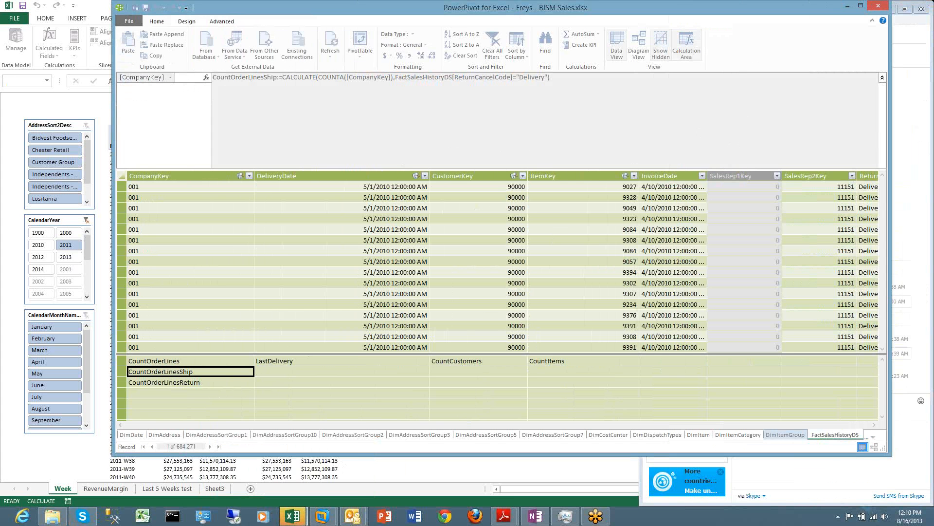
# Try to close all open Excel windows
pyautogui.rightClick(291, 519)
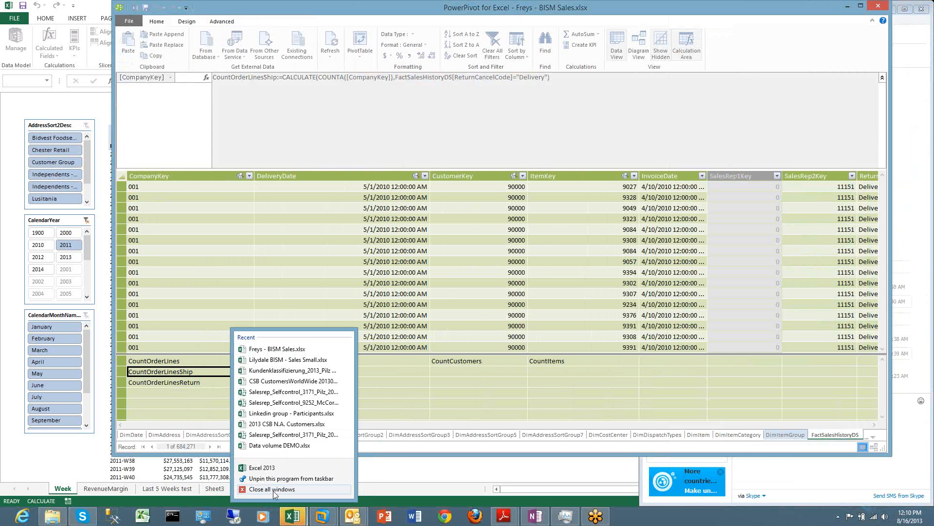
pyautogui.click(273, 489)
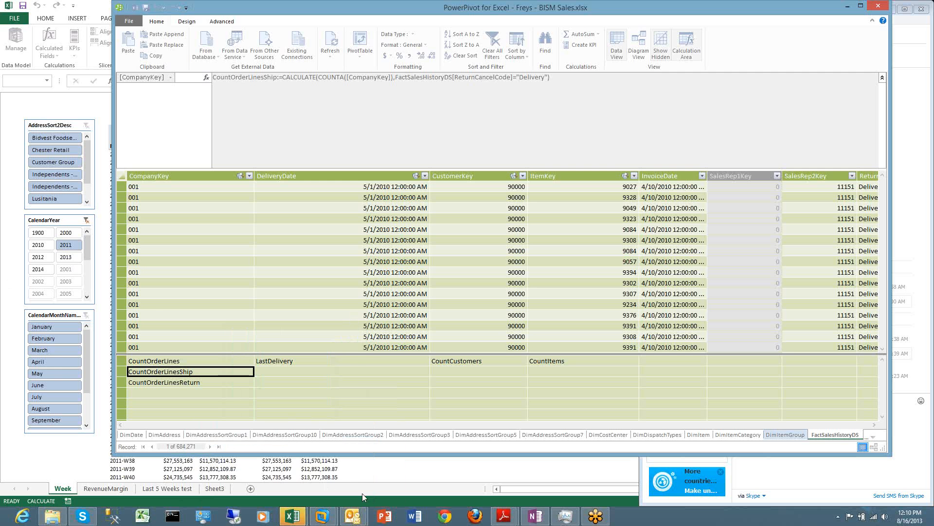
pyautogui.rightClick(289, 517)
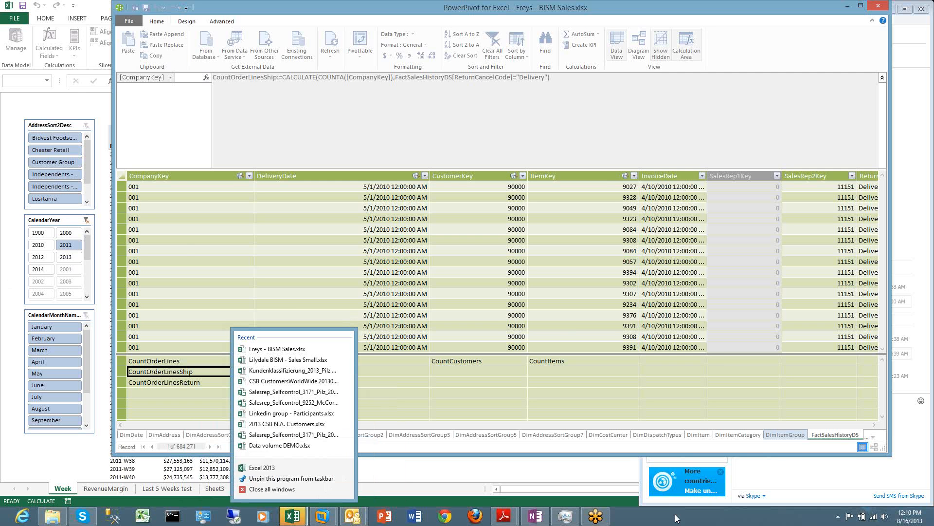
# Switch to Task Manager, end the Microsoft Excel (2) process, and close Task Manager
pyautogui.rightClick(676, 516)
pyautogui.click(710, 482)
pyautogui.doubleClick(148, 111)
pyautogui.click(141, 139)
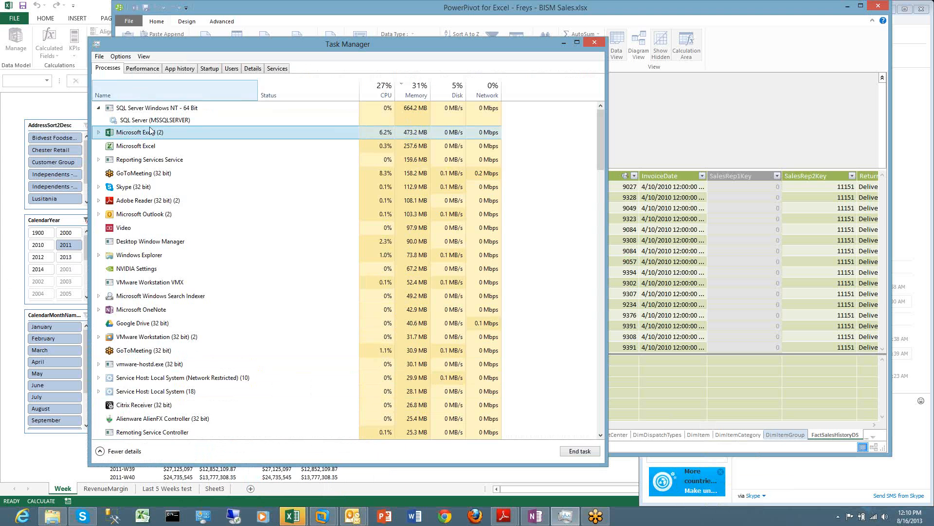
pyautogui.click(587, 453)
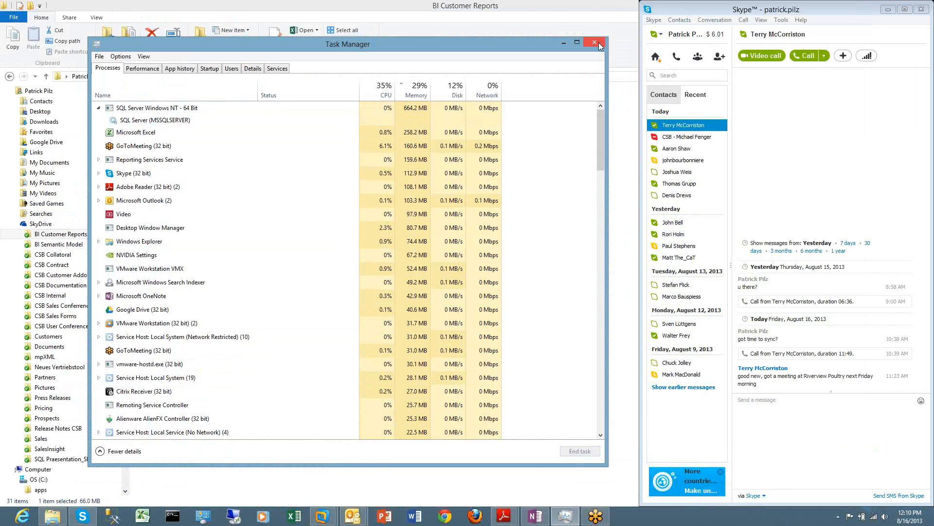
pyautogui.hotkey('alt', 'F4')
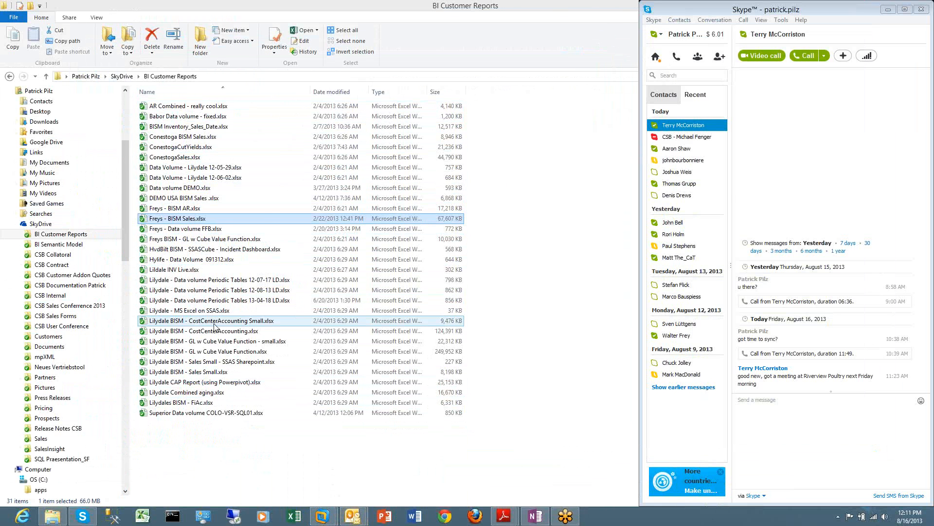
# In the BI Customer Reports folder, preview both Lilydale GL w Cube Value Function workbooks and the Data volume Periodic Tables 12-07-17 workbook
pyautogui.click(207, 352)
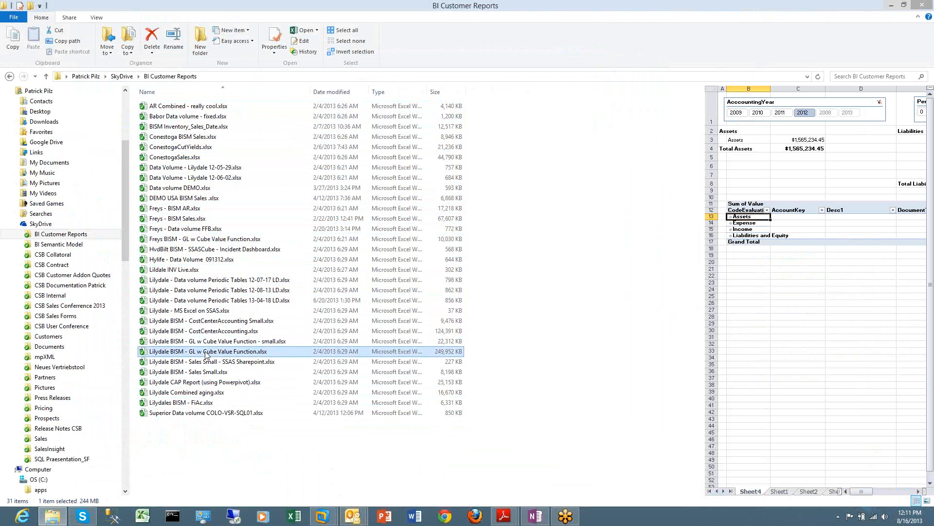
pyautogui.click(183, 283)
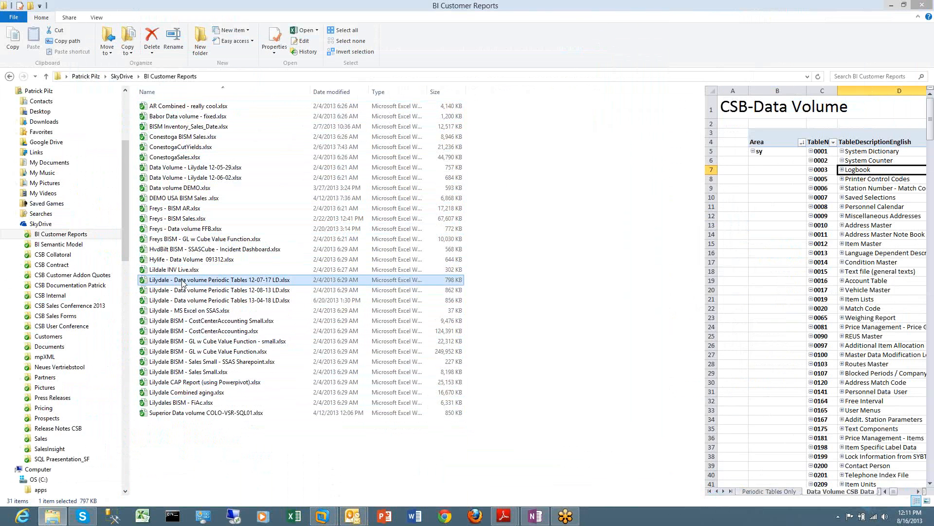
pyautogui.click(200, 341)
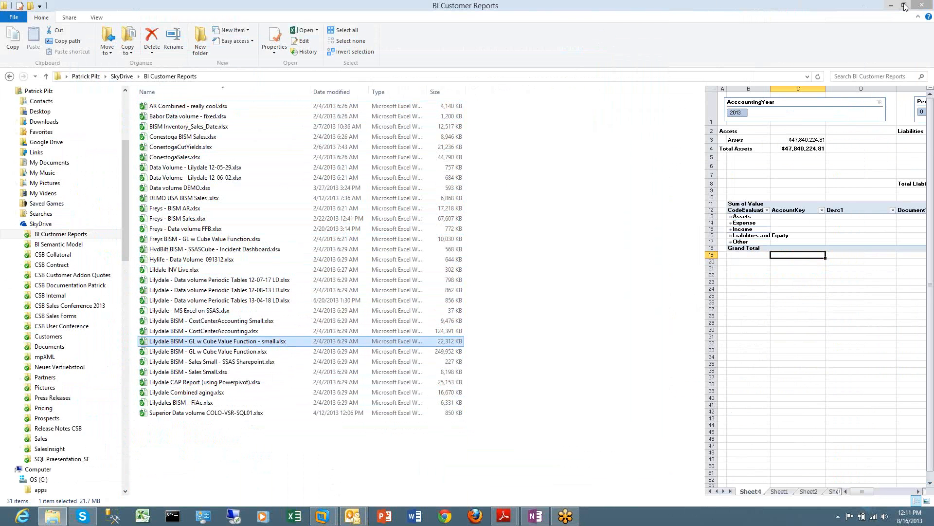
# Restore the BI Customer Reports window to a smaller size and preview Lildale INV Live.xlsx
pyautogui.click(905, 5)
pyautogui.moveTo(573, 56); pyautogui.dragTo(522, 35)
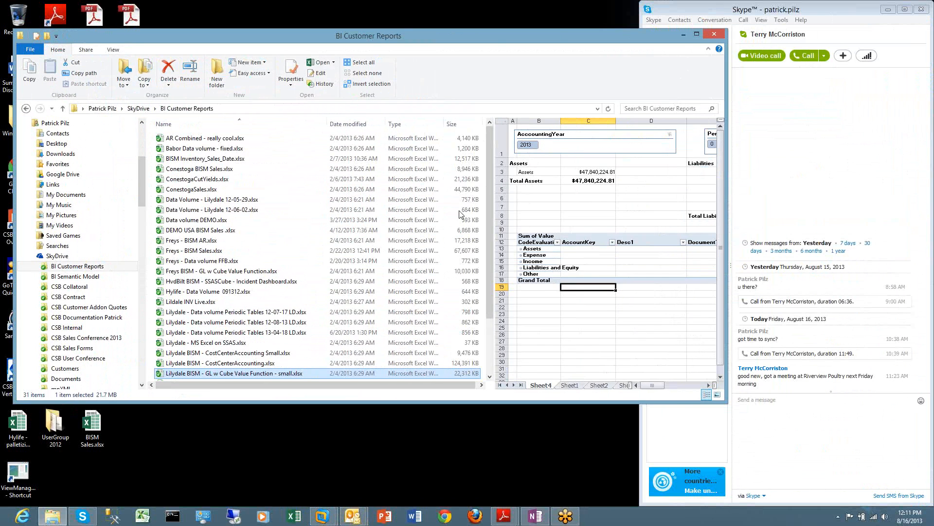
pyautogui.click(261, 301)
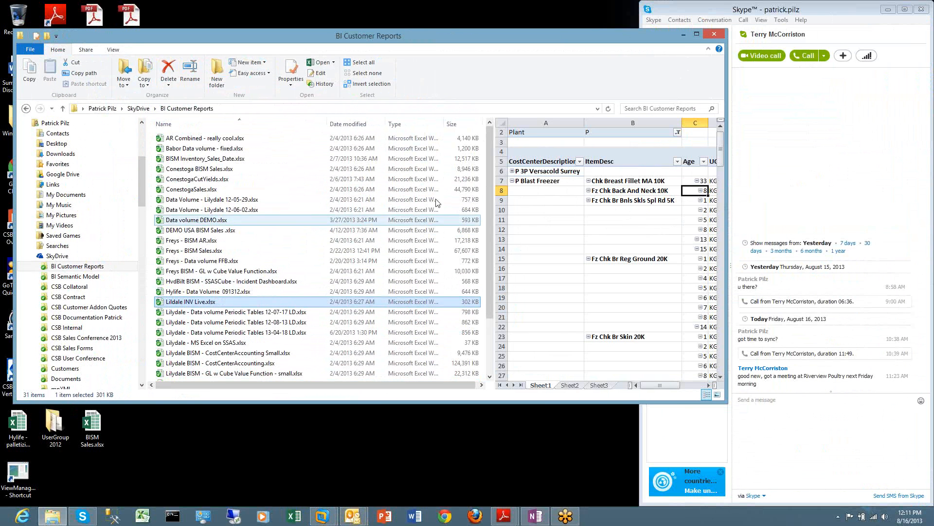
# Preview the Freys BISM AR, HvdBilt Incident Dashboard, Lilydale Periodic Tables 13-04-18 LD and Lilydale MS Excel on SSAS workbooks
pyautogui.click(218, 243)
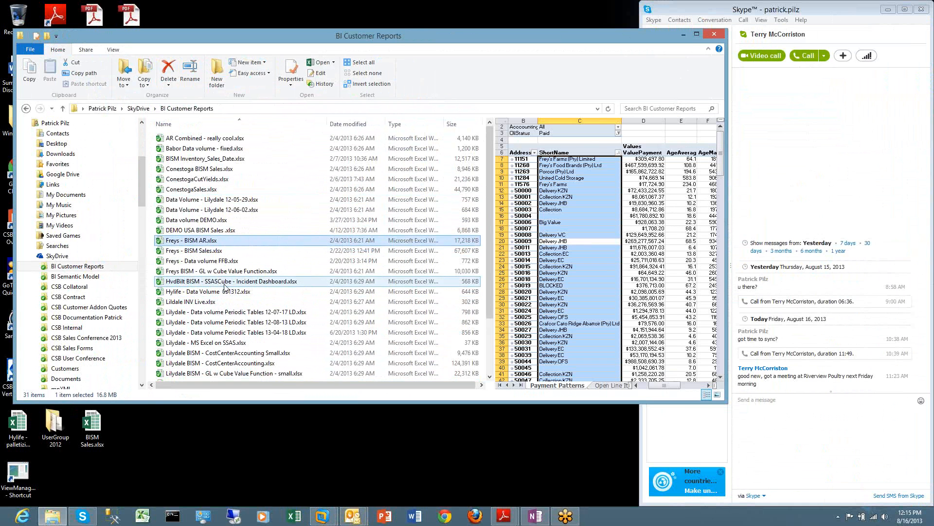
pyautogui.click(225, 282)
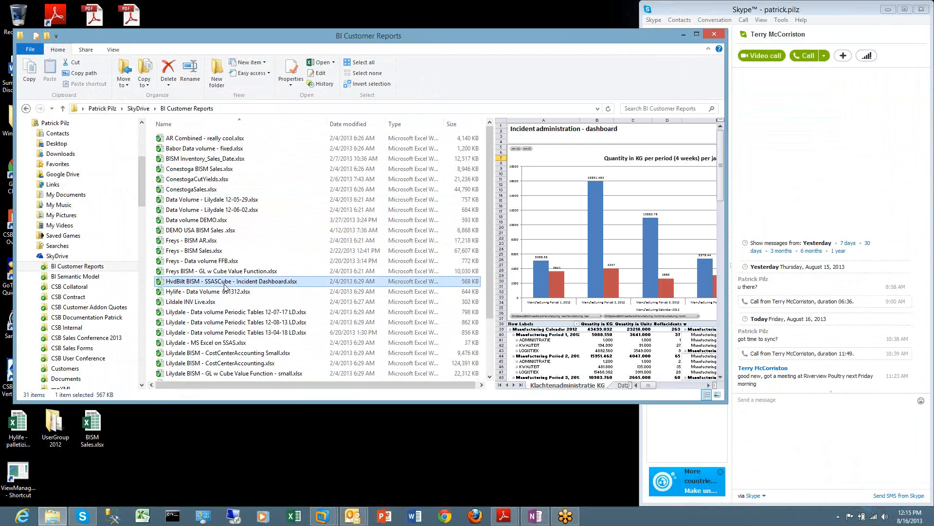
pyautogui.click(227, 333)
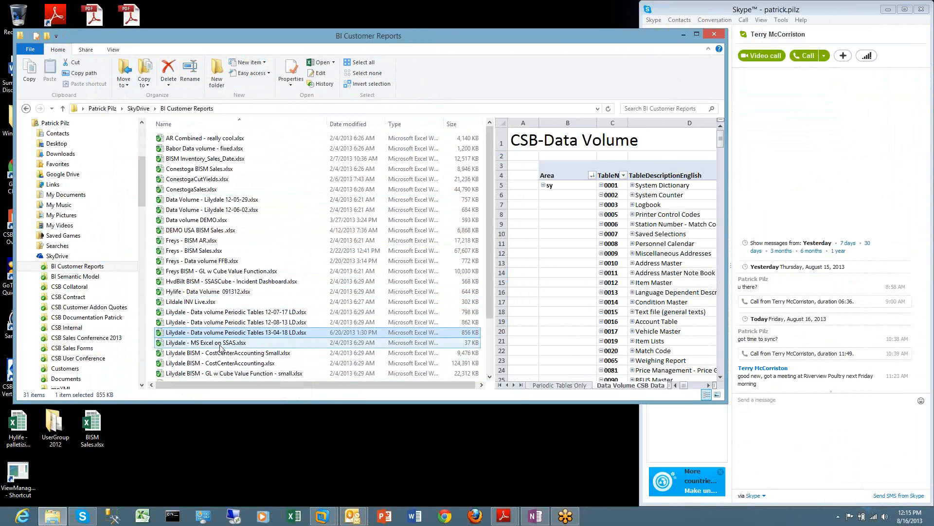
pyautogui.click(220, 343)
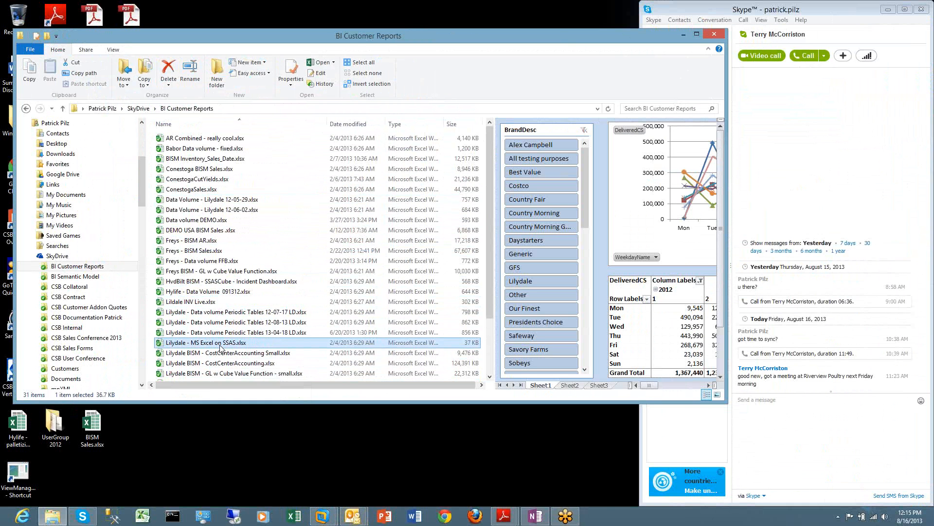
# Open Freys BISM - GL w Cube Value Function.xlsx in a maximized window, enable its data connections and filter the Period slicer to 0
pyautogui.doubleClick(219, 272)
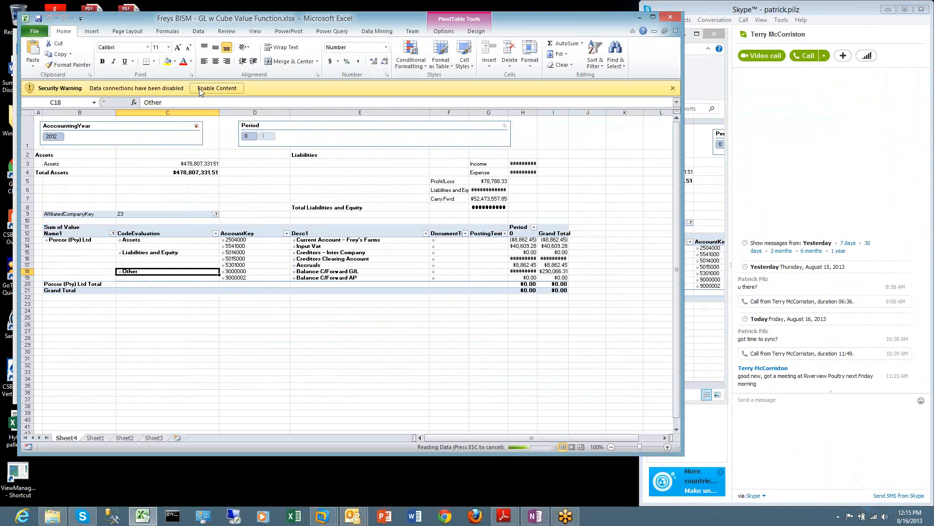
pyautogui.click(199, 91)
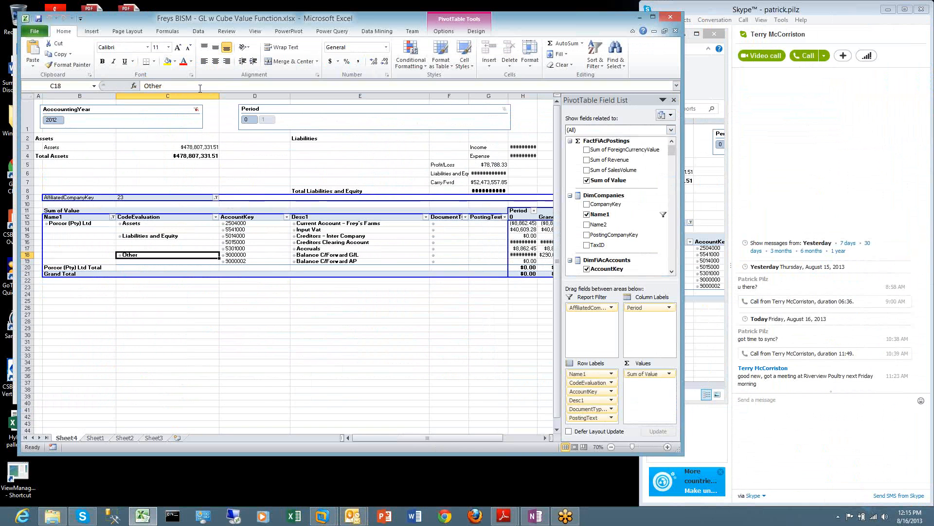
pyautogui.click(265, 119)
pyautogui.click(248, 119)
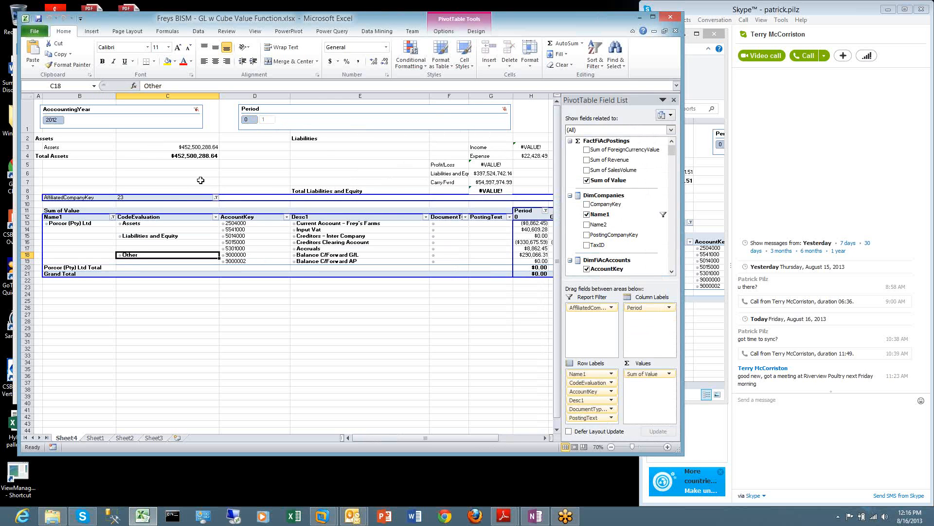
pyautogui.click(653, 17)
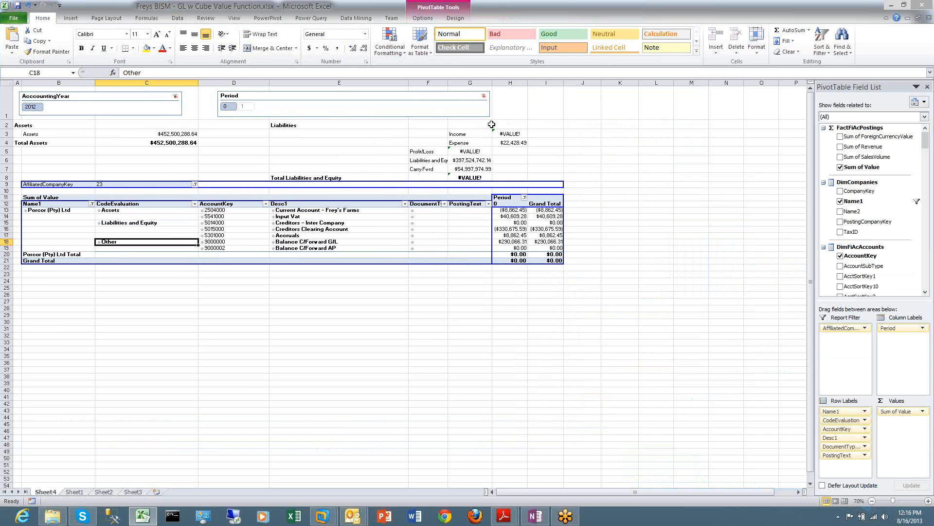
# Examine the CUBEVALUE formula behind the Liabilities and Equity amount in G6, leaving it unedited
pyautogui.click(480, 160)
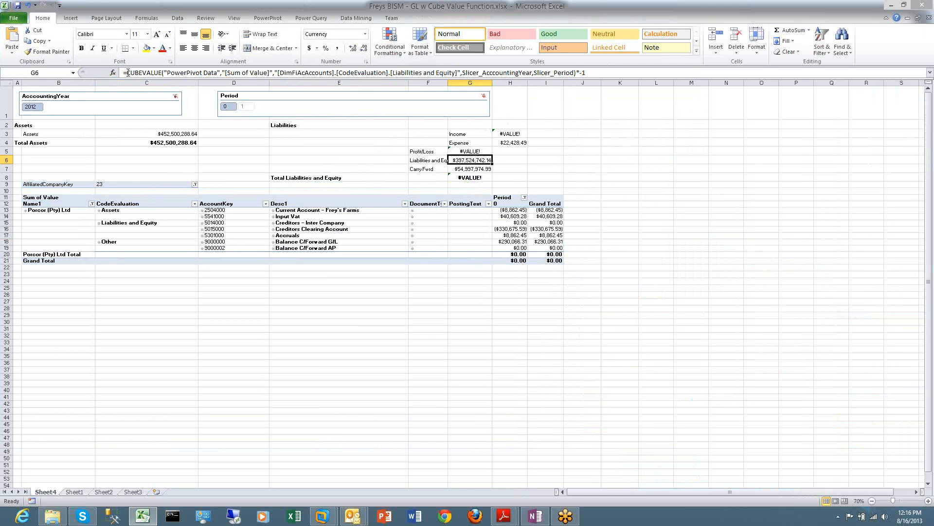
pyautogui.moveTo(125, 73); pyautogui.dragTo(612, 78)
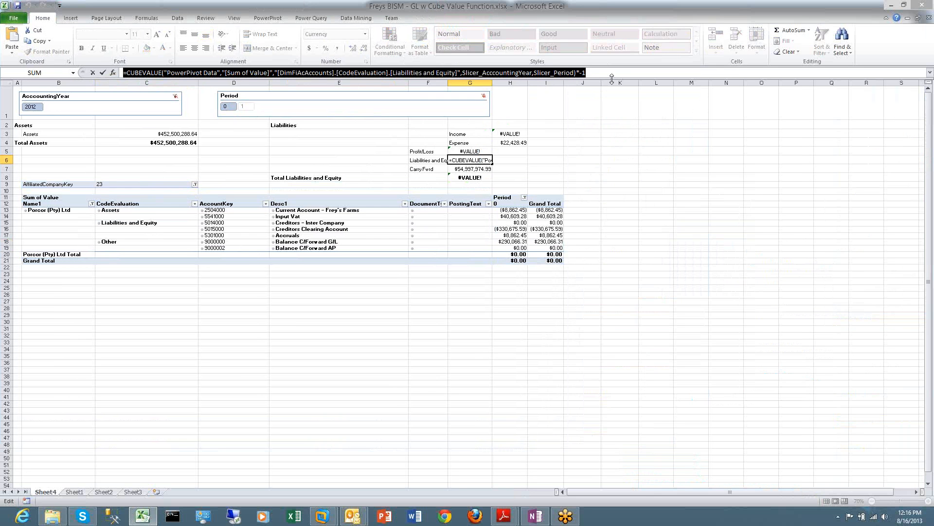
pyautogui.press('Escape')
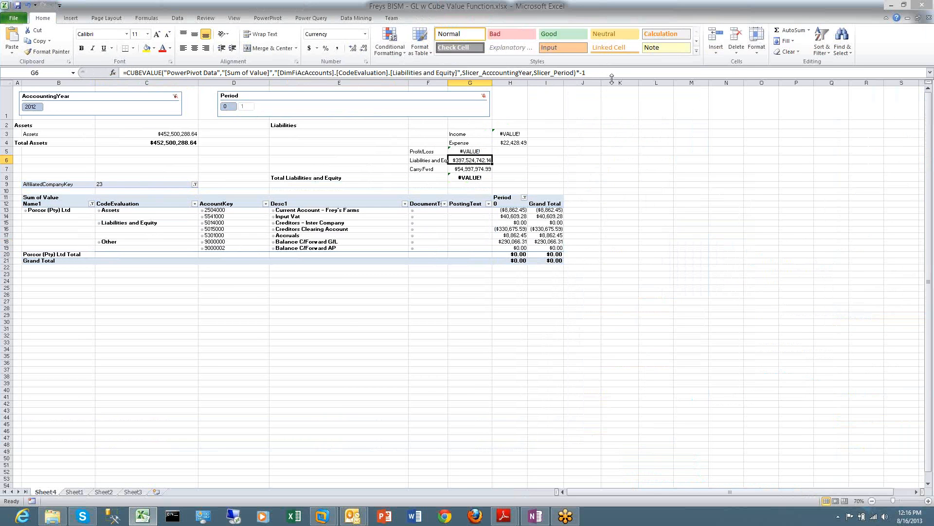
# Filter the report to Period 1 and autofit column H to its Income and Expense amounts
pyautogui.click(245, 106)
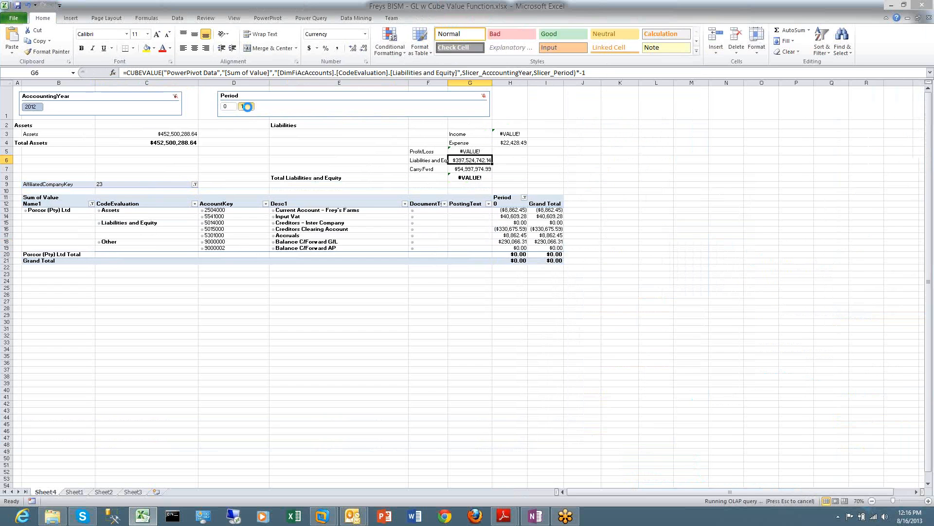
pyautogui.click(471, 151)
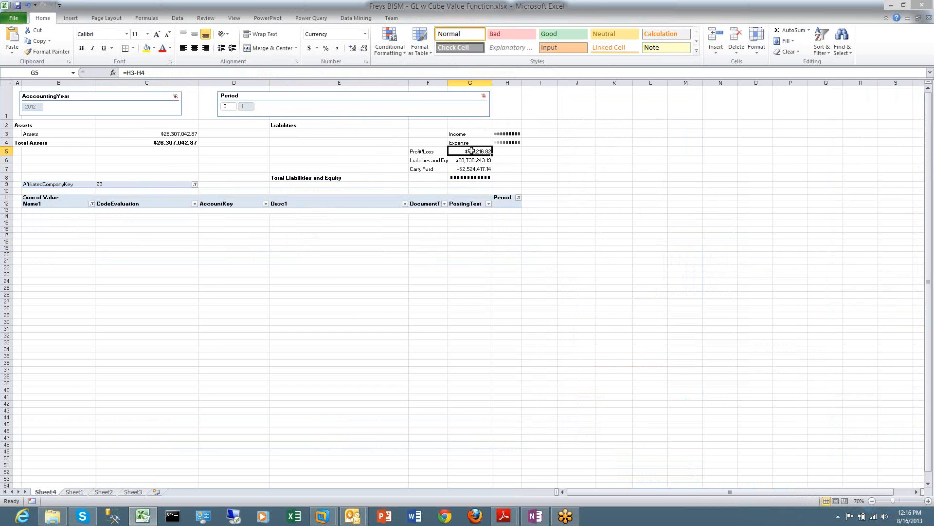
pyautogui.click(504, 136)
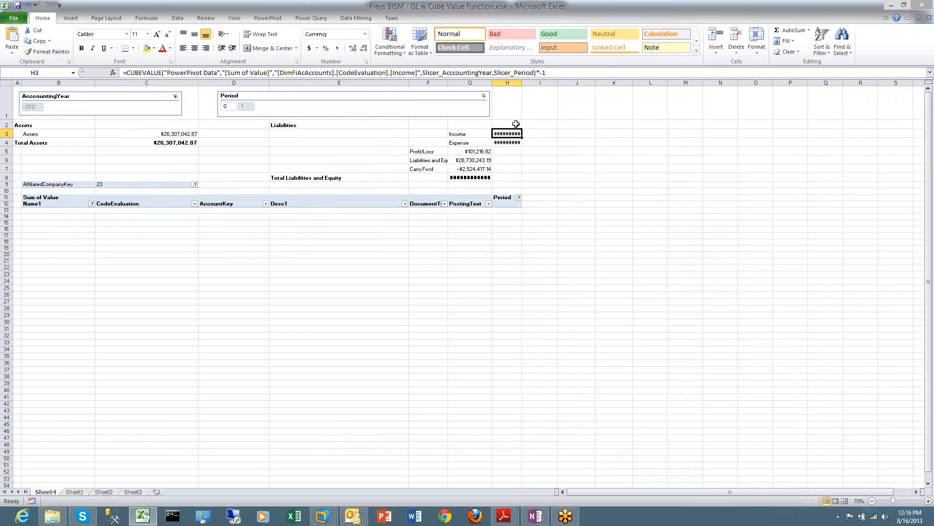
pyautogui.doubleClick(524, 83)
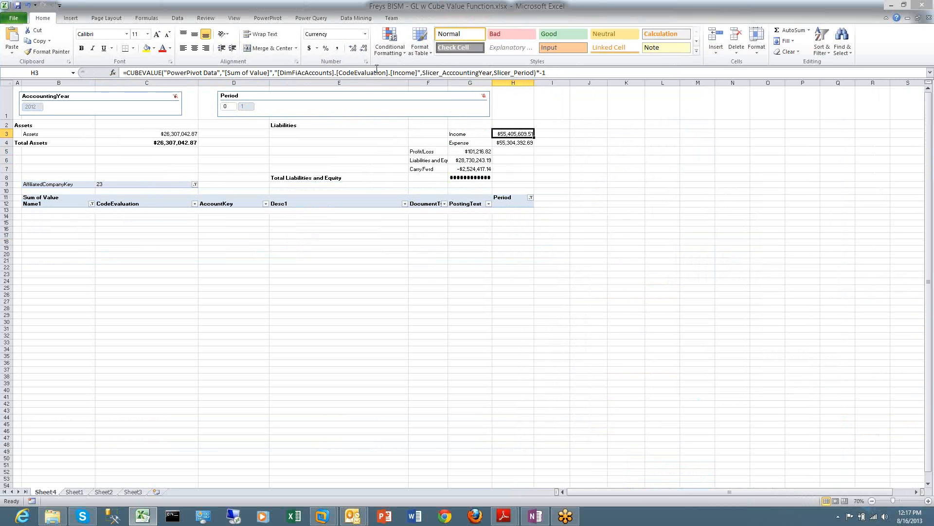
# Examine the formulas behind the Expense, Profit/Loss and Income cells
pyautogui.click(522, 143)
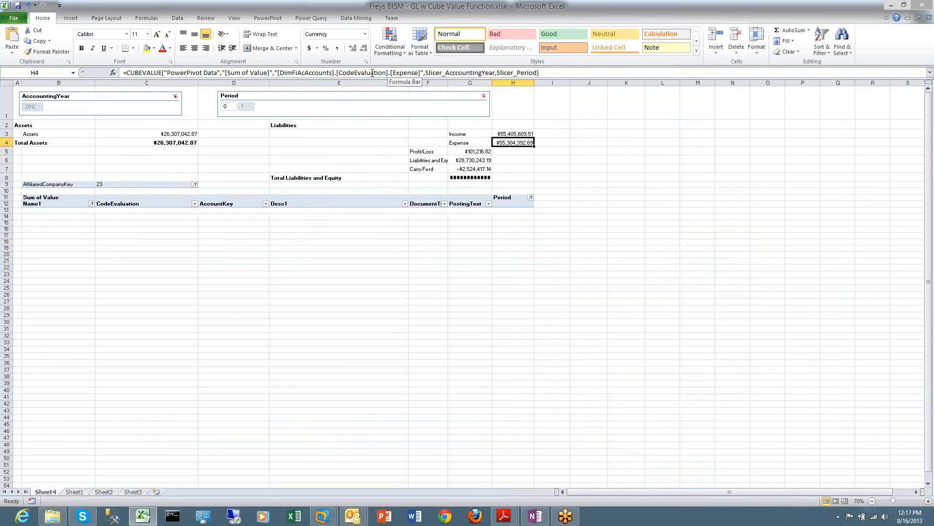
pyautogui.click(469, 152)
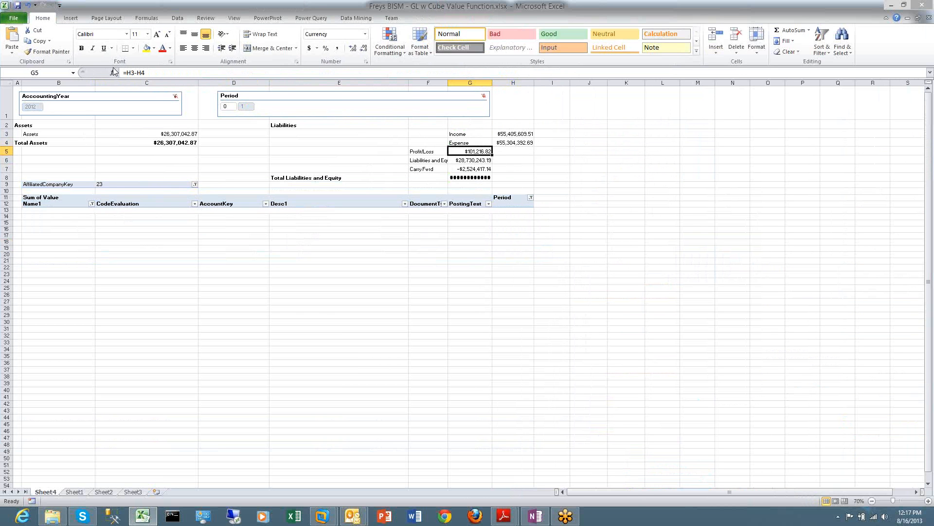
pyautogui.scroll(-1, 319, 308)
pyautogui.scroll(1, 319, 301)
pyautogui.click(511, 136)
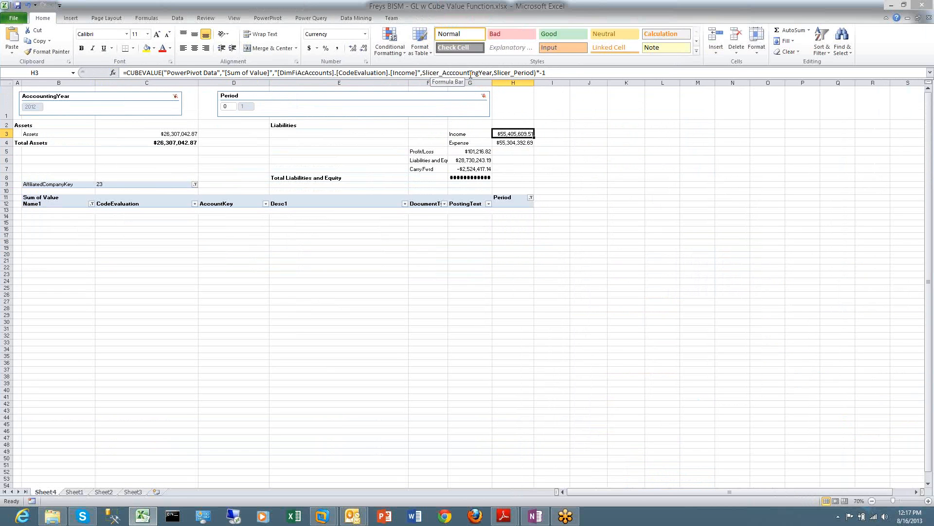
# Switch the Period slicer between 0 and 1, then clear the slicer filters to include all periods
pyautogui.click(227, 107)
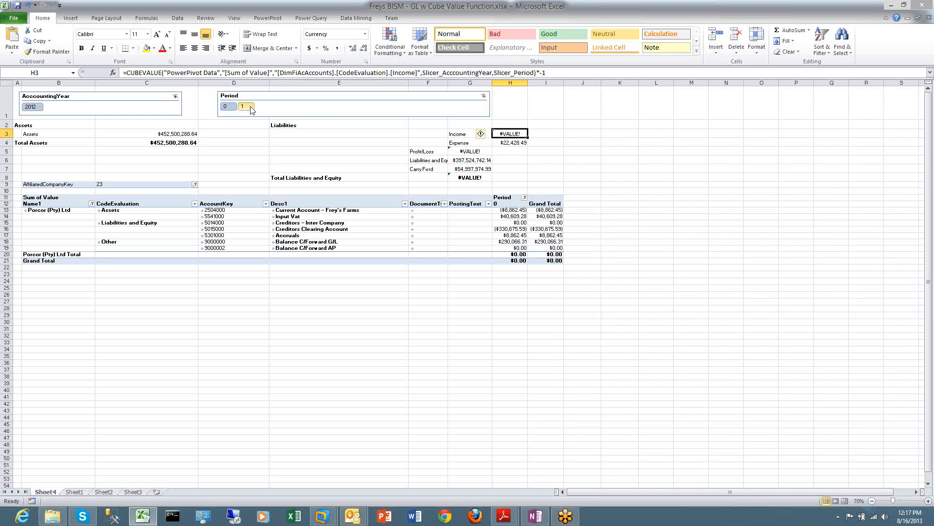
pyautogui.click(250, 108)
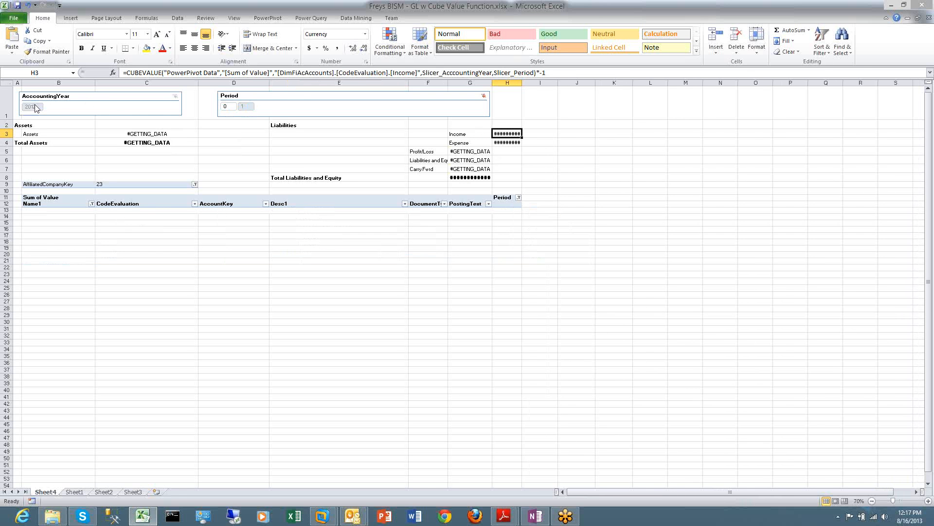
pyautogui.click(243, 106)
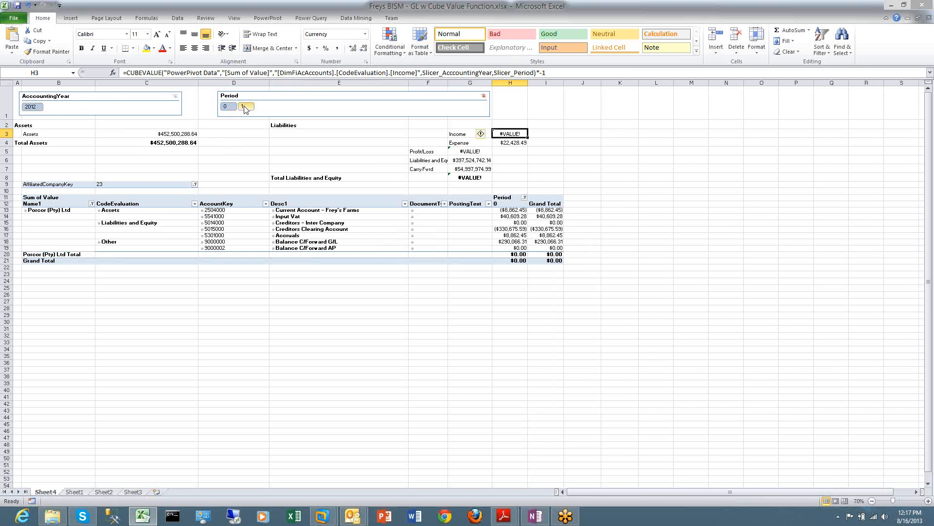
pyautogui.click(226, 107)
pyautogui.click(248, 107)
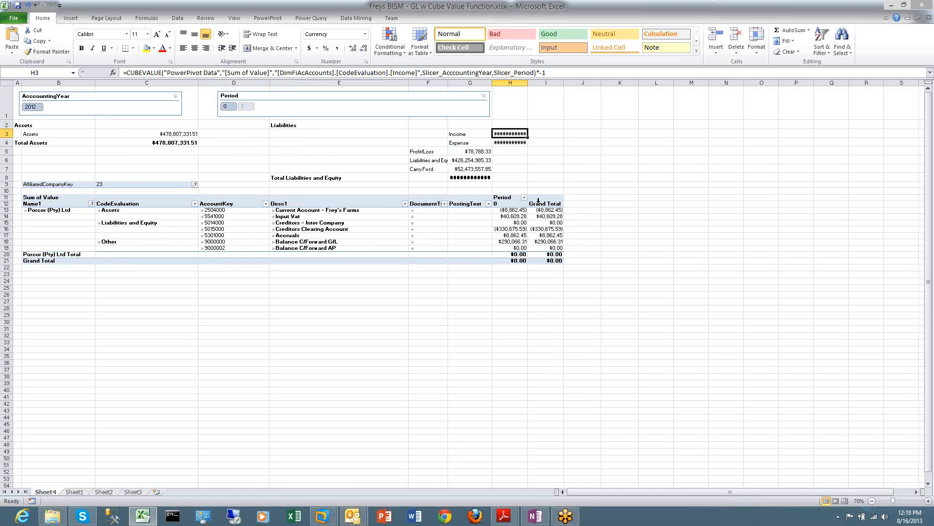
# Autofit columns G and H to the amounts in the balance sheet summary
pyautogui.doubleClick(492, 83)
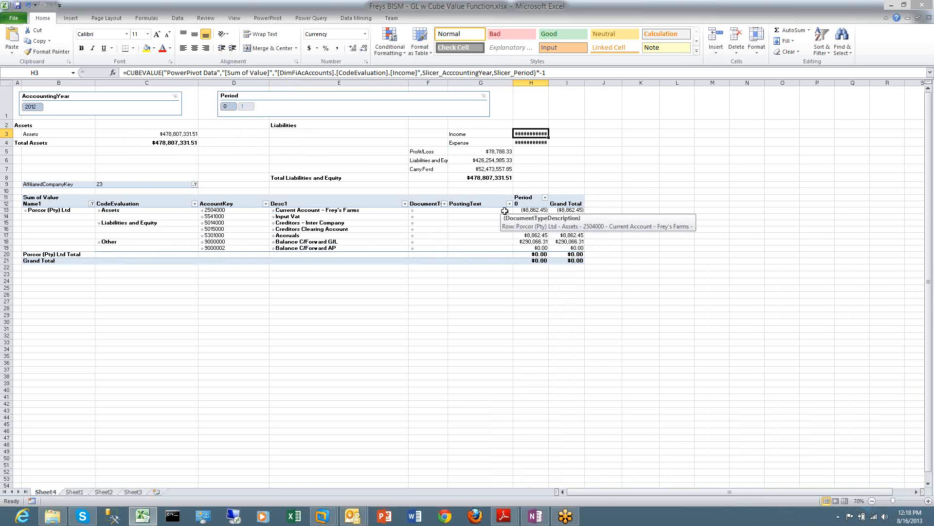
pyautogui.doubleClick(551, 83)
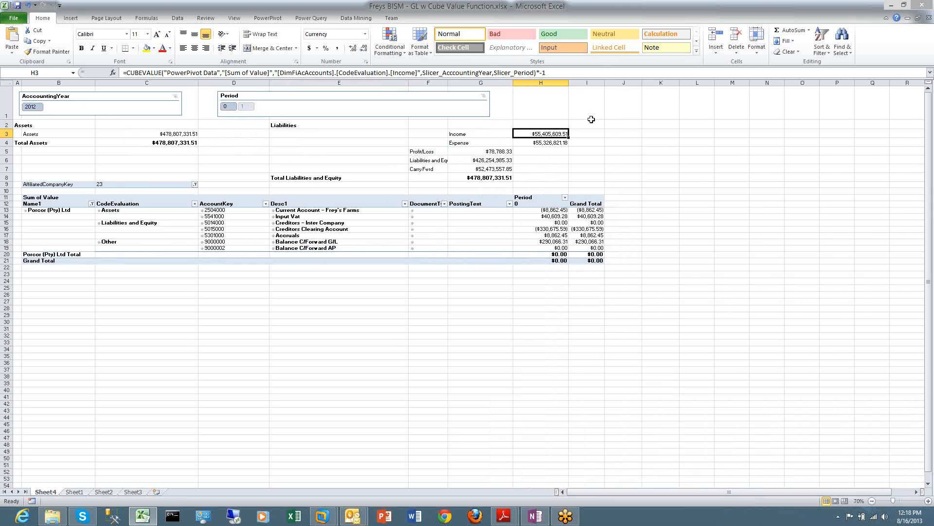
# Set the pivot table's AffiliatedCompanyKey report filter to All
pyautogui.click(201, 216)
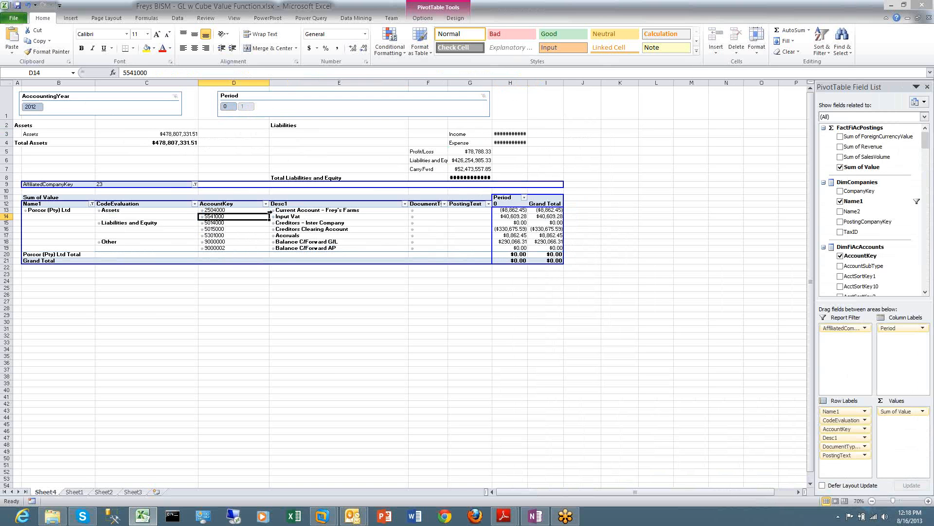
pyautogui.click(195, 184)
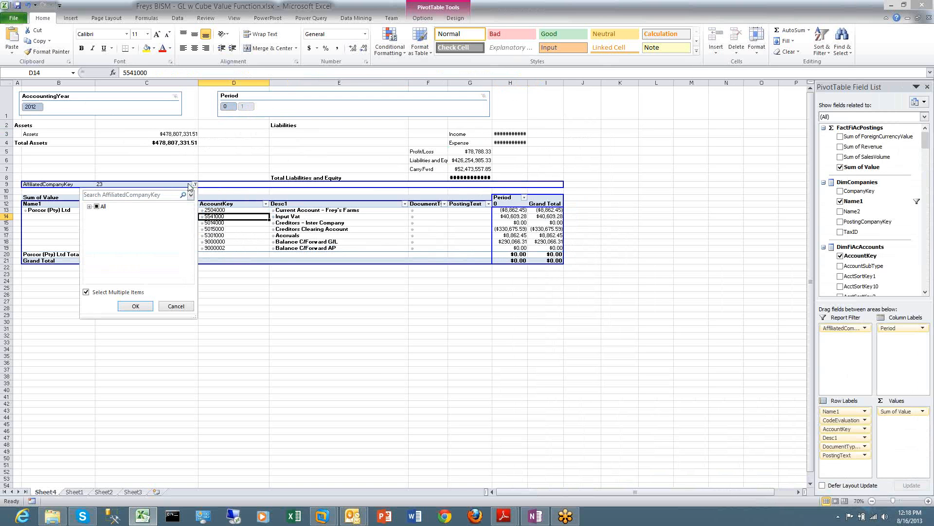
pyautogui.click(133, 304)
# Restrict the AffiliatedCompanyKey report filter to key 0 by excluding 20, 21, 22 and 23
pyautogui.click(194, 185)
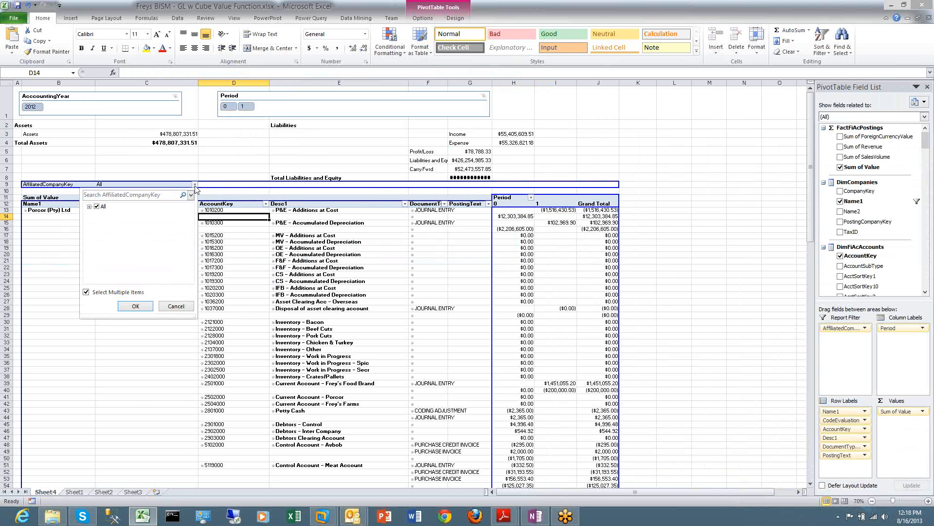
pyautogui.click(89, 206)
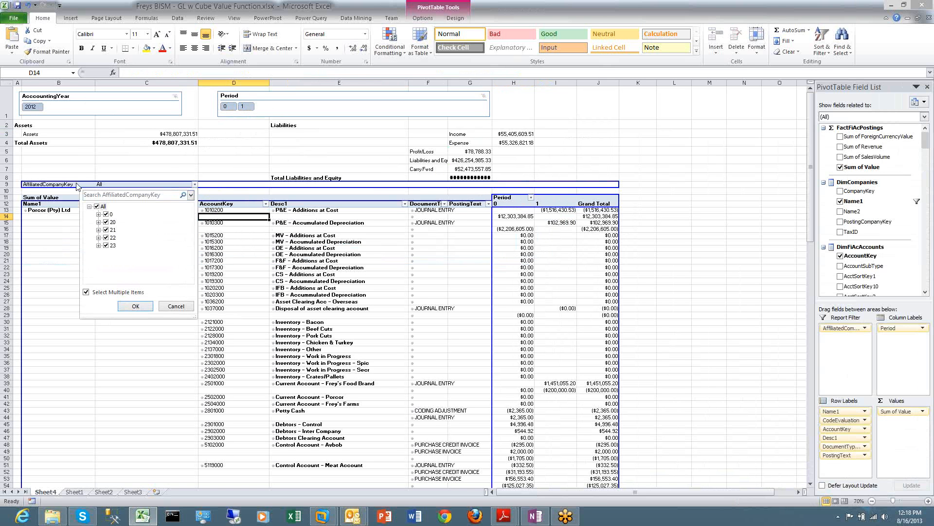
pyautogui.click(105, 216)
pyautogui.click(106, 214)
pyautogui.click(106, 222)
pyautogui.click(105, 230)
pyautogui.click(105, 239)
pyautogui.click(105, 238)
pyautogui.click(136, 306)
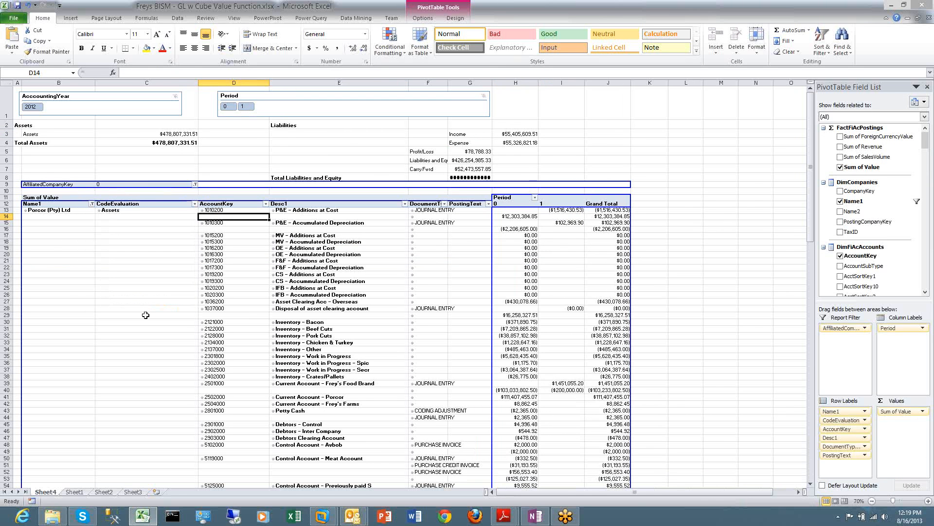
# Check which company keys are included in the AffiliatedCompanyKey report filter
pyautogui.click(195, 184)
pyautogui.click(89, 206)
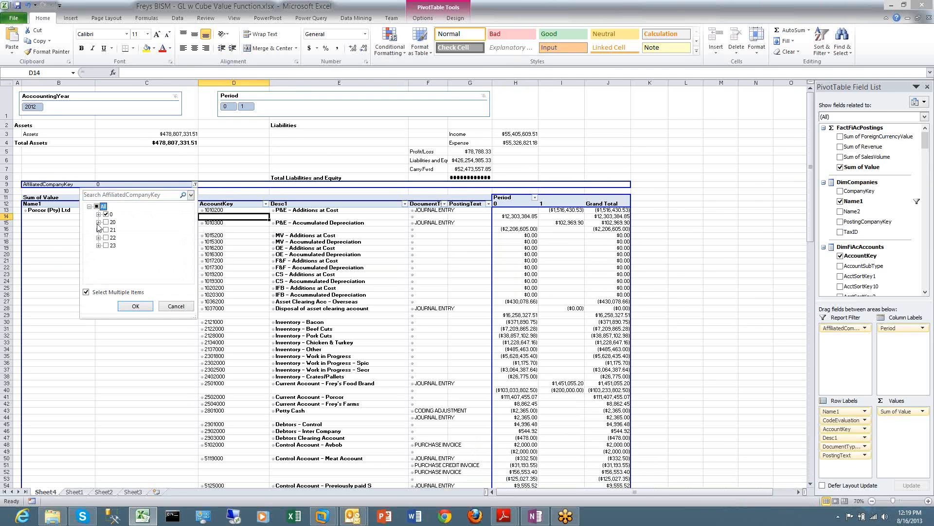
pyautogui.click(136, 306)
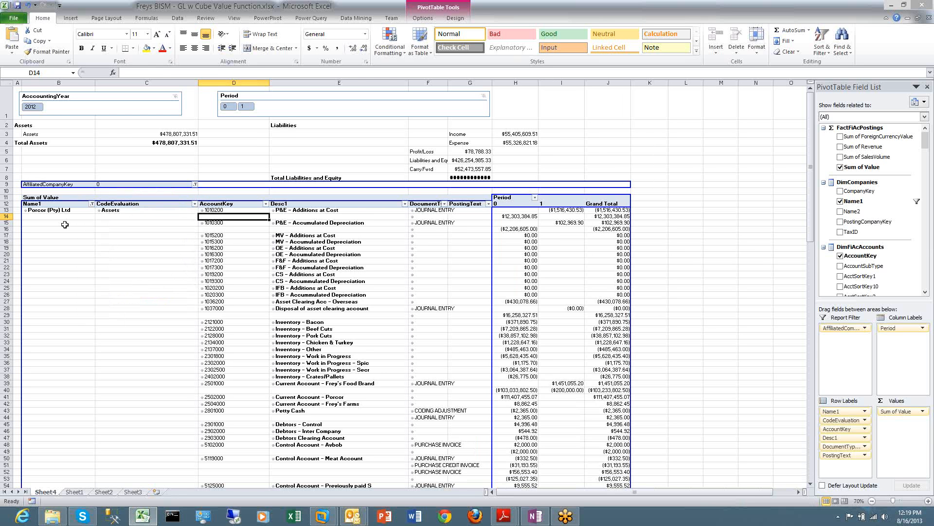
# Remove the Name1 filter from the pivot table to list all companies
pyautogui.click(26, 210)
pyautogui.click(25, 211)
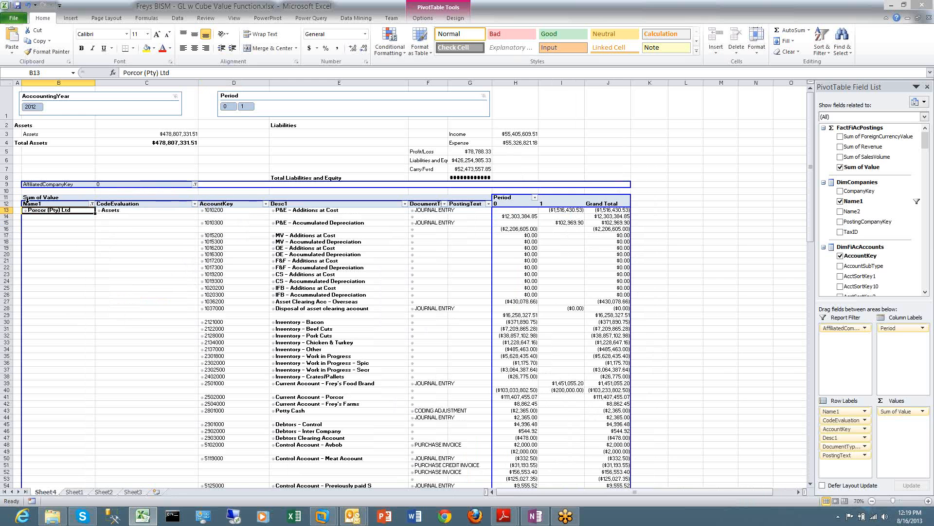
pyautogui.click(92, 204)
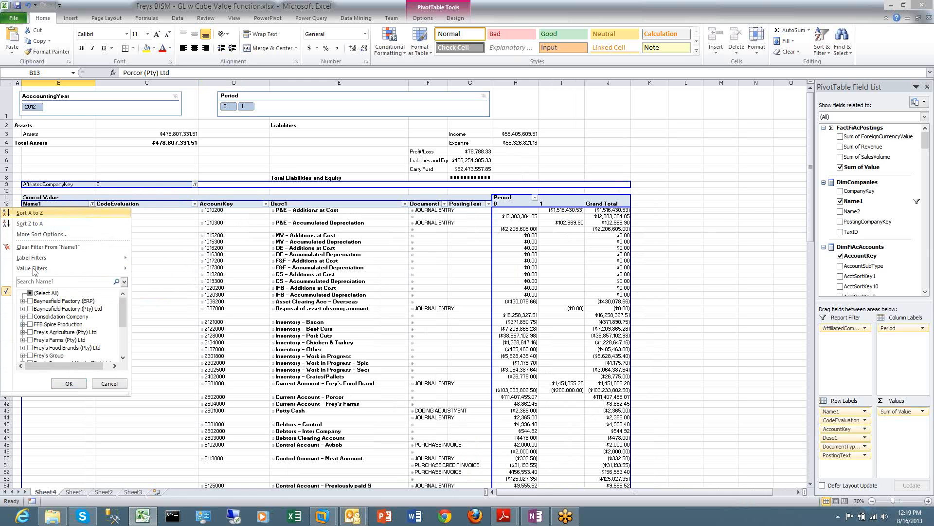
pyautogui.click(68, 384)
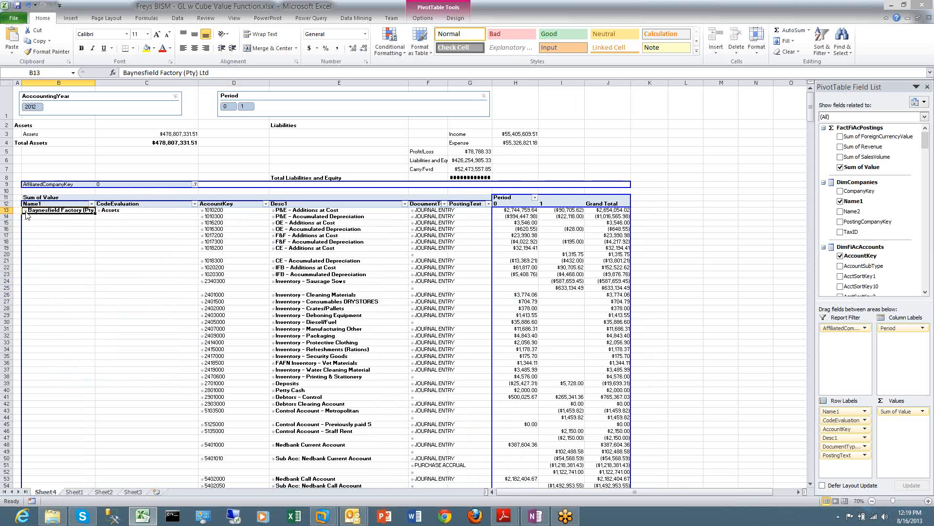
# Collapse the entire Name1 field so only company rows are listed, and autofit column G to its contents
pyautogui.click(25, 211)
pyautogui.rightClick(34, 211)
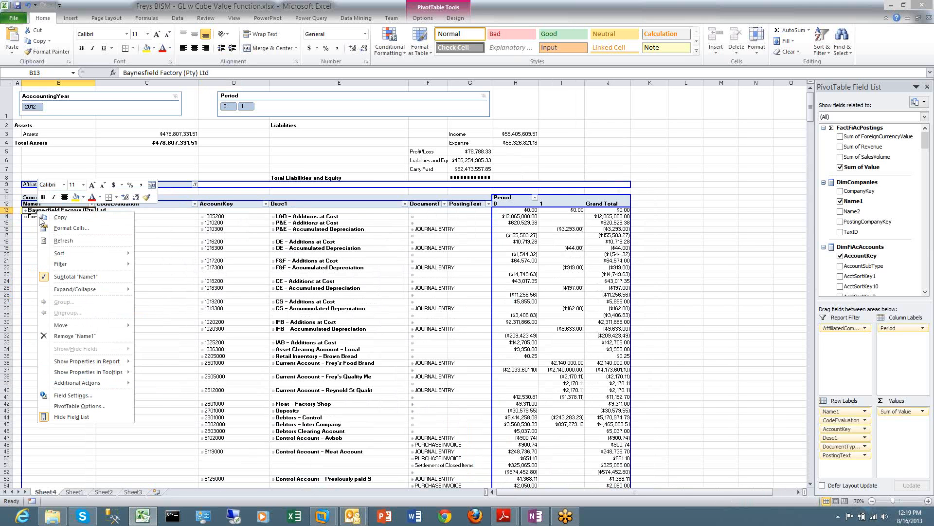
pyautogui.moveTo(90, 294)
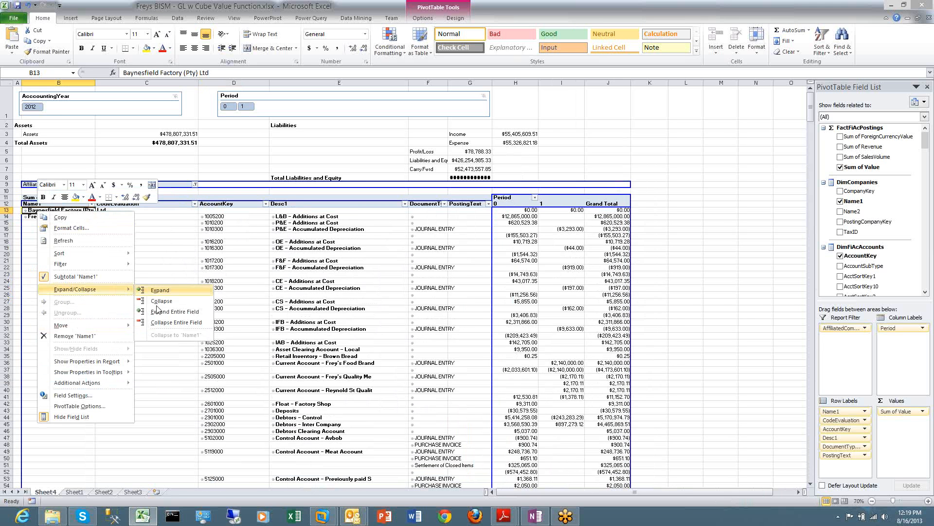
pyautogui.click(166, 323)
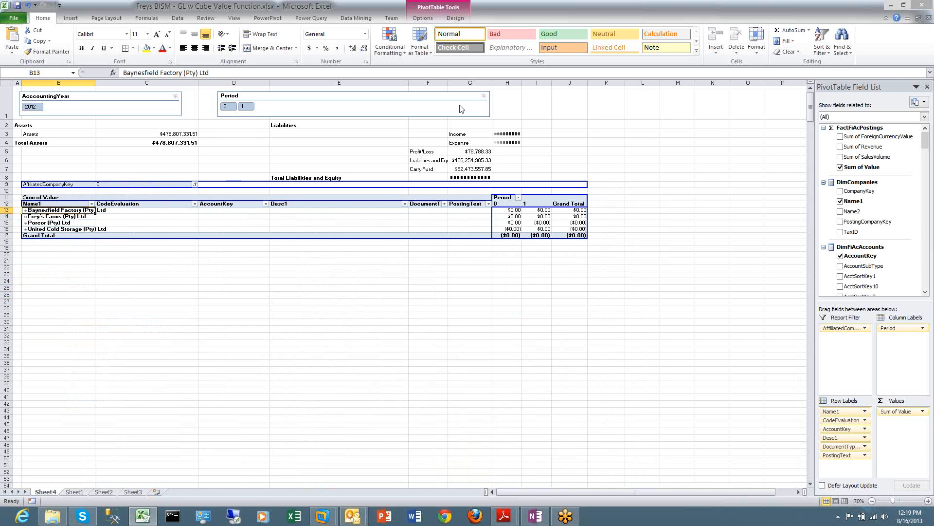
pyautogui.doubleClick(493, 83)
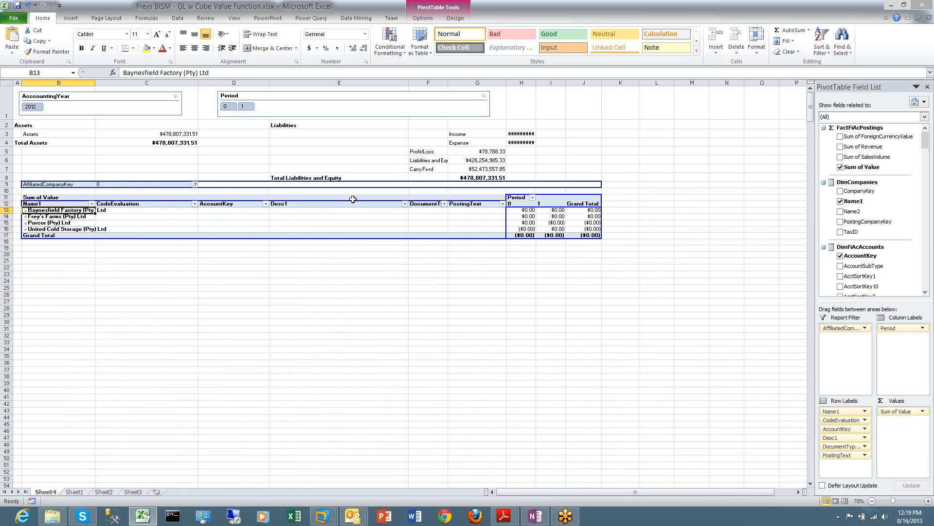
# Expand Frey's Farms (Pty) Ltd in the pivot table to show its account details
pyautogui.click(26, 217)
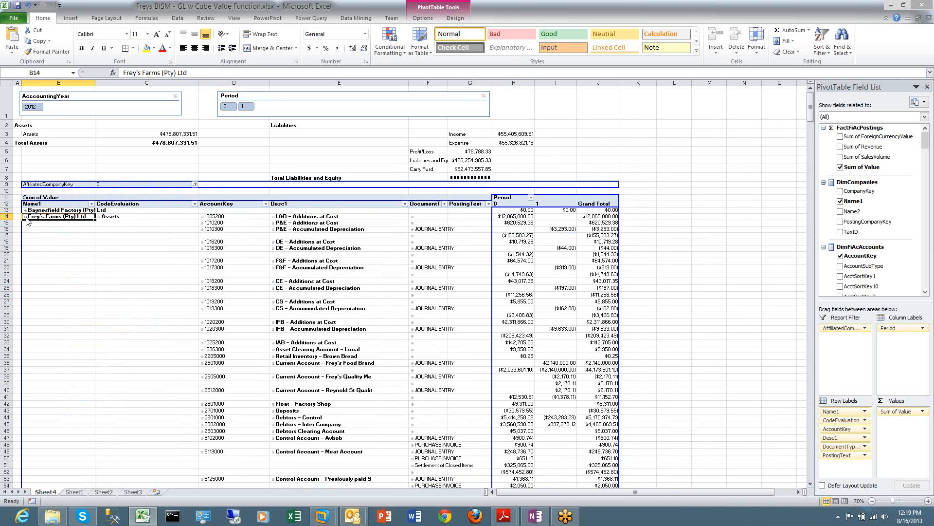
pyautogui.click(25, 217)
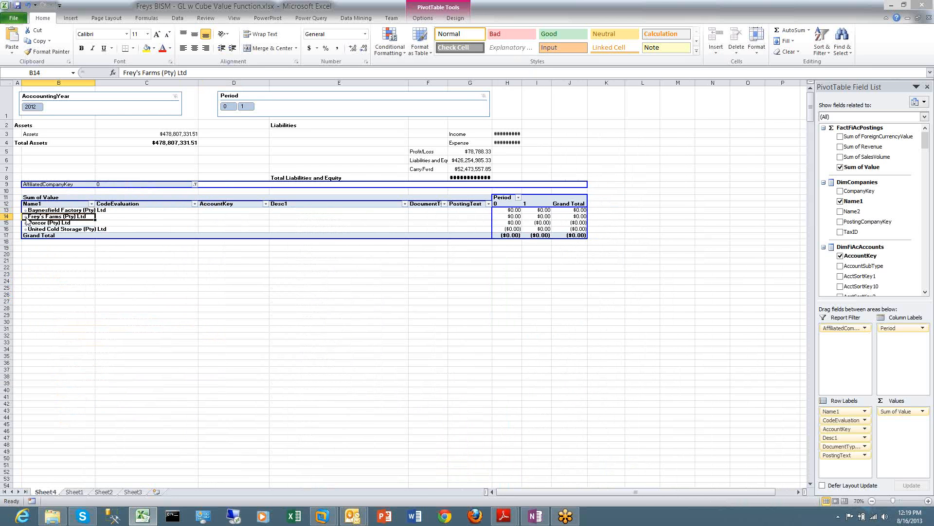
pyautogui.click(26, 217)
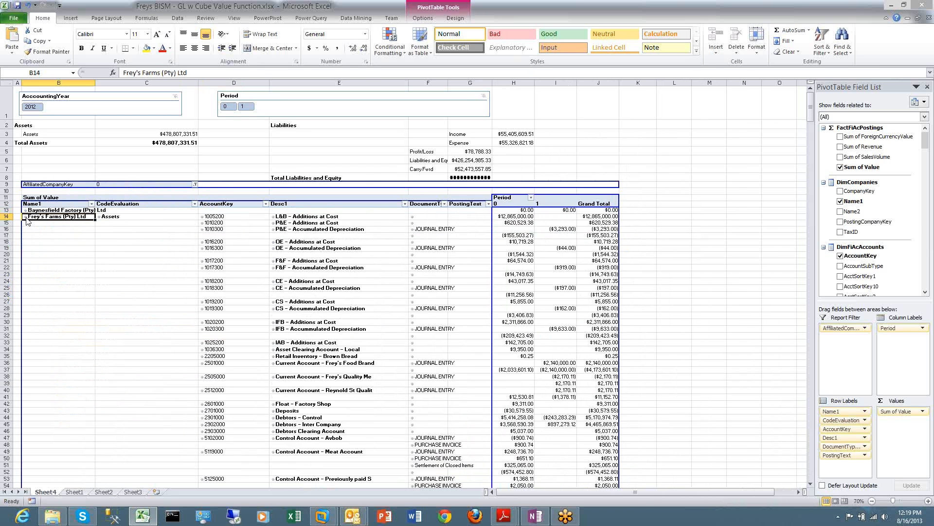
# Expand the JOURNAL ENTRY document type to view its posting texts, collapse it again, and widen column G to about 17.86
pyautogui.click(412, 248)
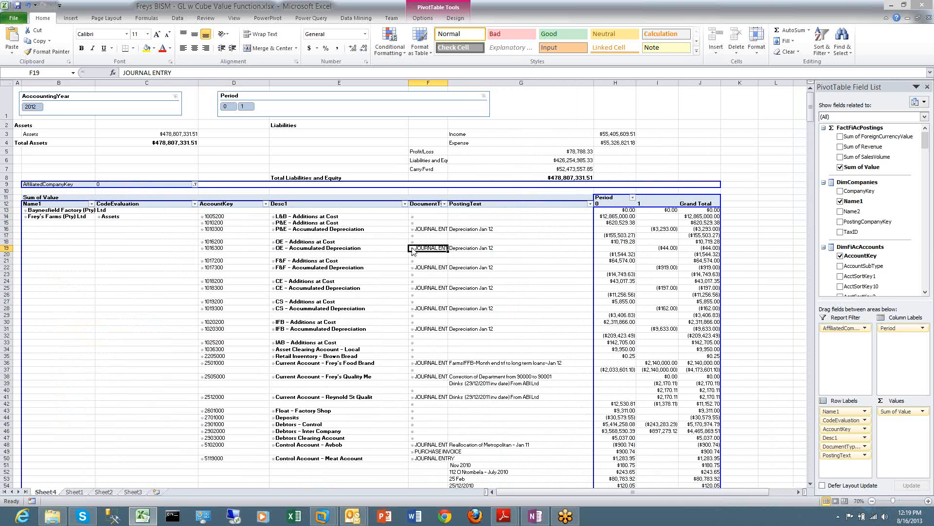
pyautogui.click(412, 249)
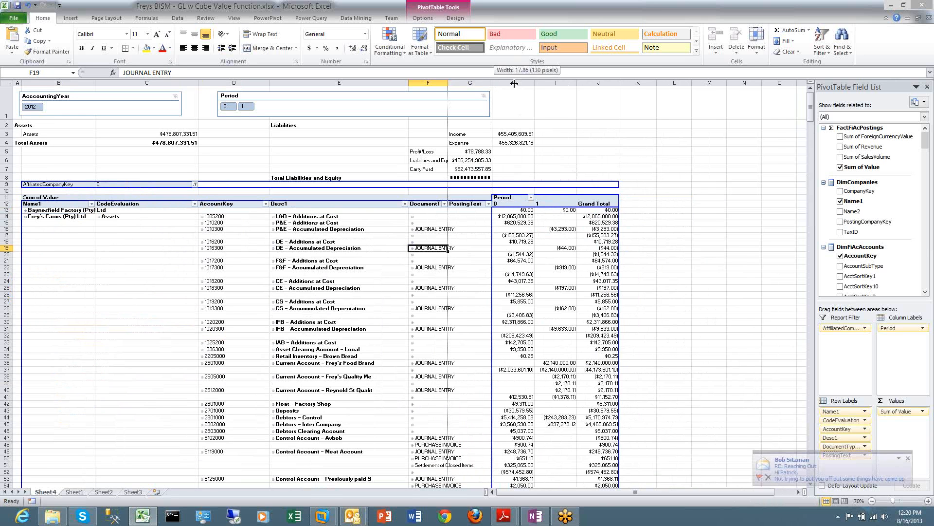
pyautogui.moveTo(494, 82); pyautogui.dragTo(514, 84)
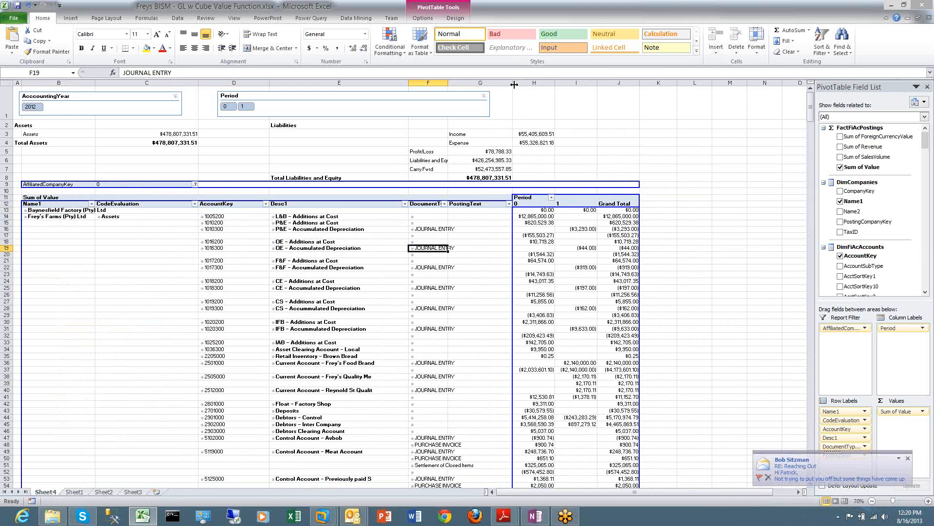
# Close the general ledger workbook without saving changes, and go up to the SkyDrive folder in File Explorer
pyautogui.click(924, 4)
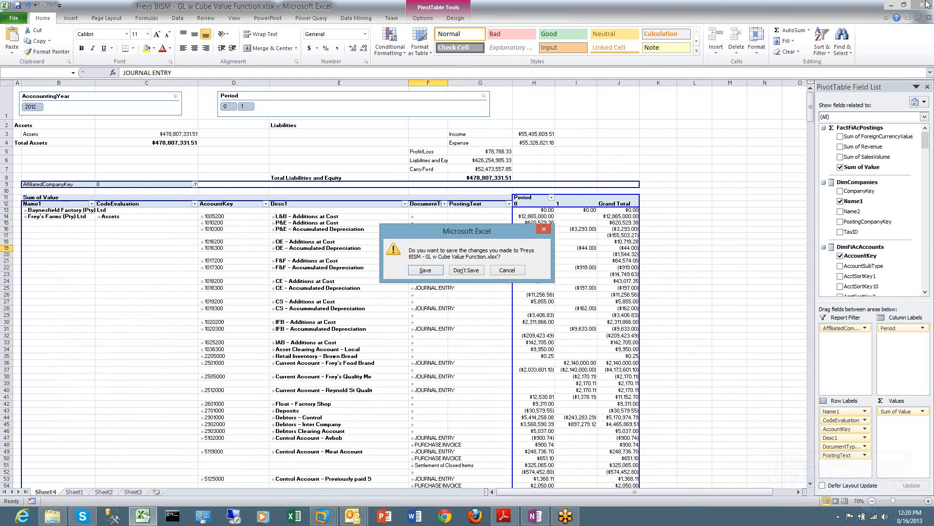
pyautogui.click(466, 270)
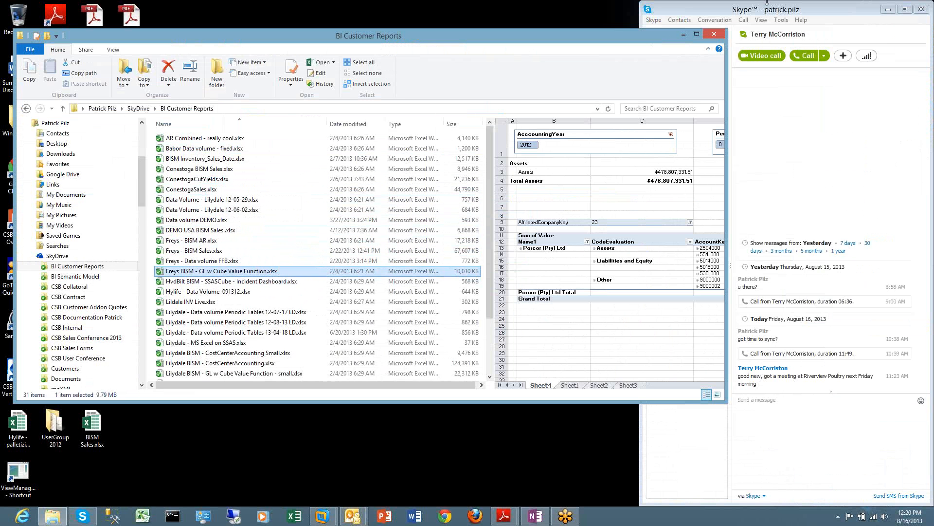
pyautogui.click(139, 109)
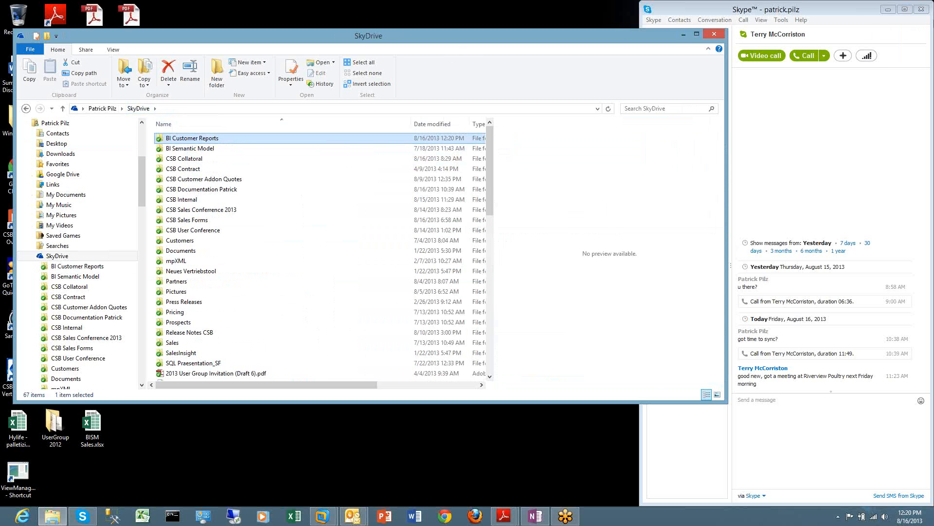
pyautogui.click(924, 25)
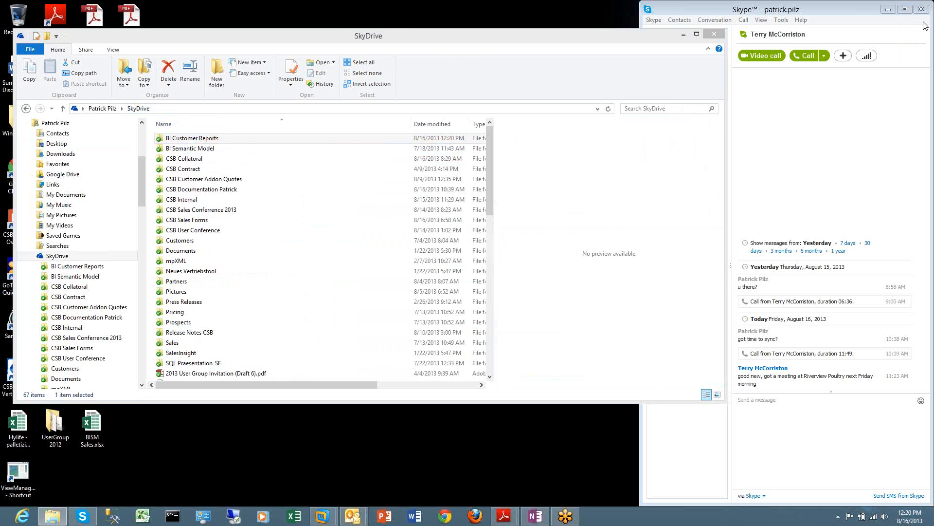